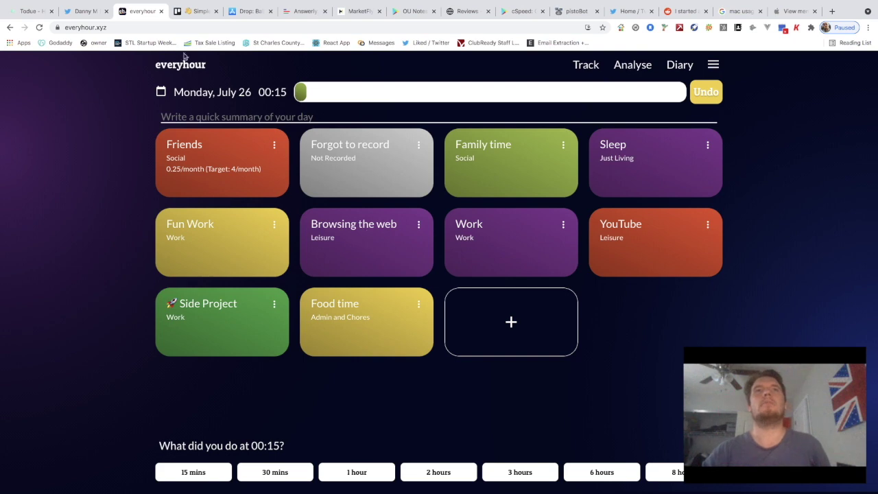
Reload the everyhour home page and log out of the account from the account menu
click(173, 69)
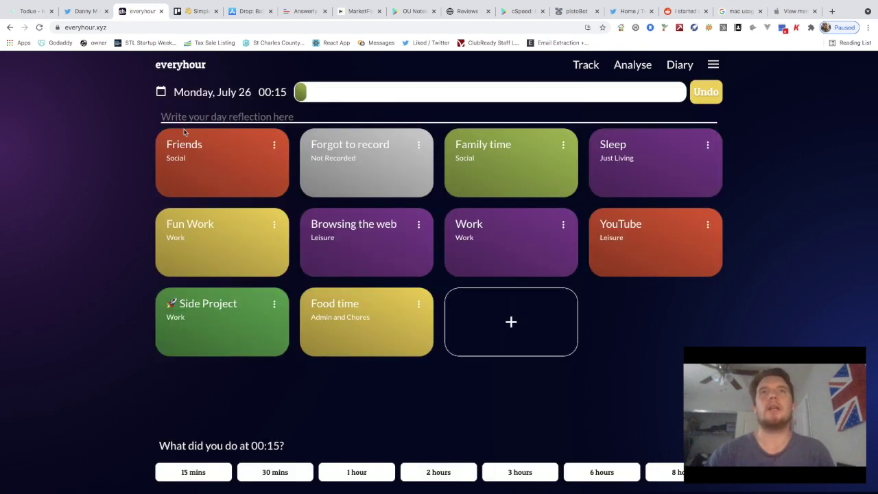
click(715, 65)
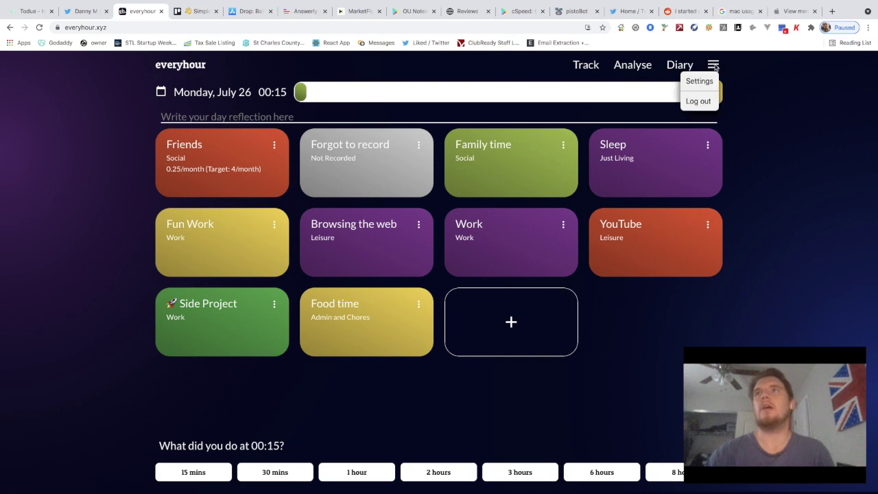
click(694, 101)
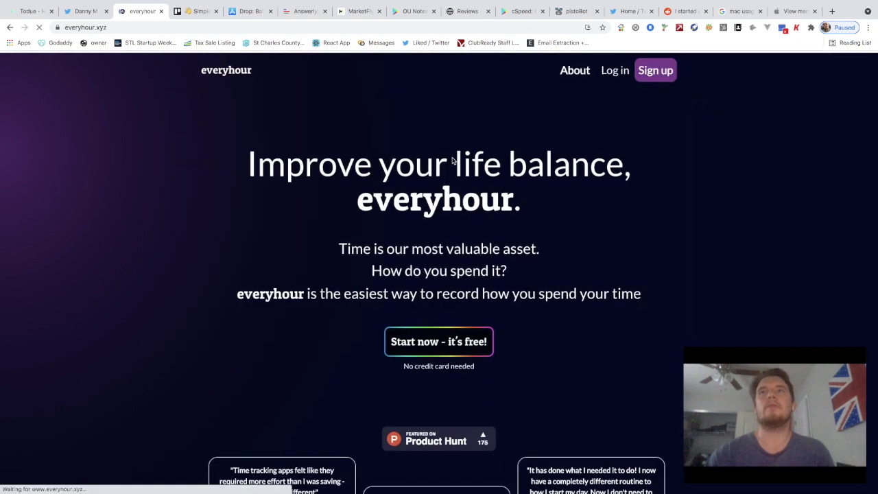
scroll(490, 215, down, 1)
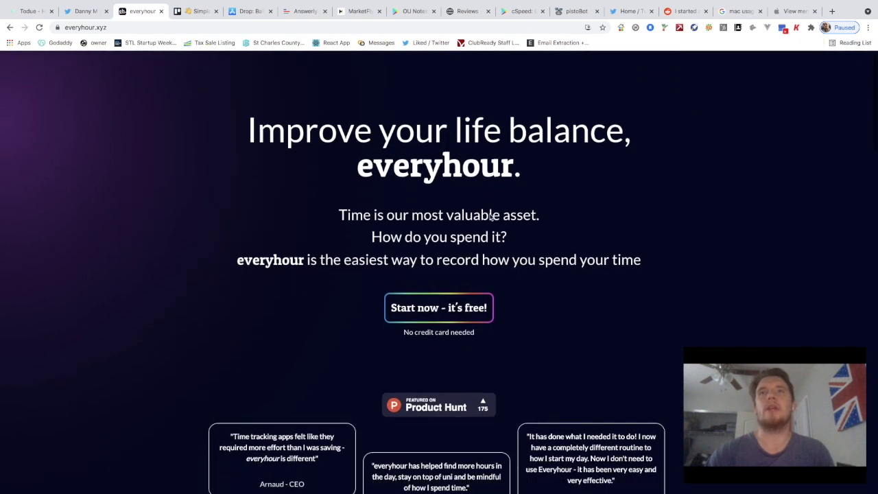
scroll(499, 231, down, 1)
scroll(451, 243, up, 1)
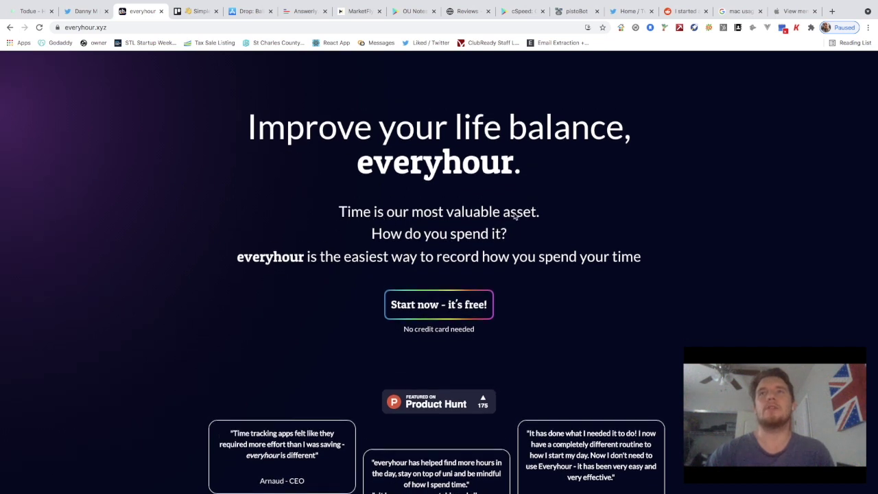
scroll(497, 219, down, 1)
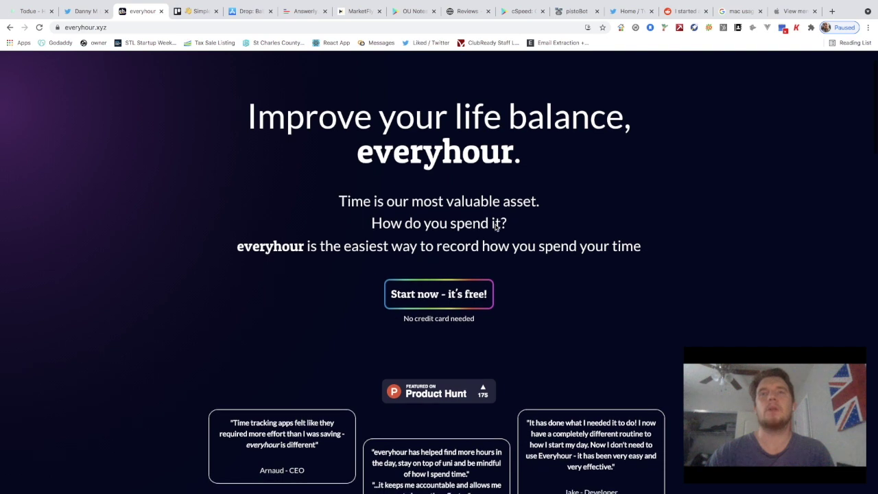
scroll(495, 226, up, 2)
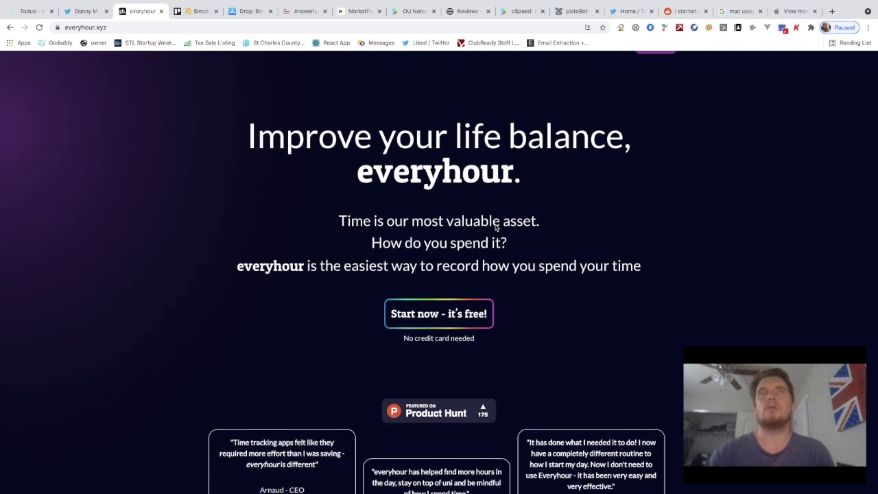
scroll(495, 226, up, 1)
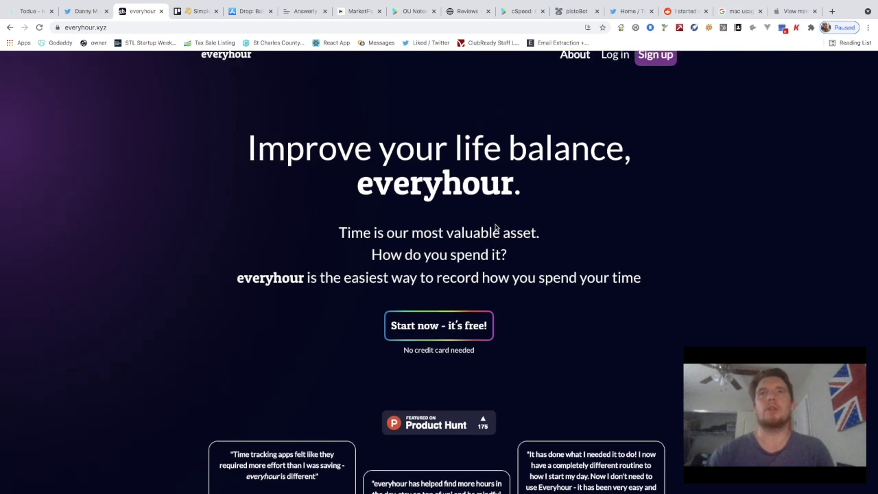
scroll(497, 228, up, 1)
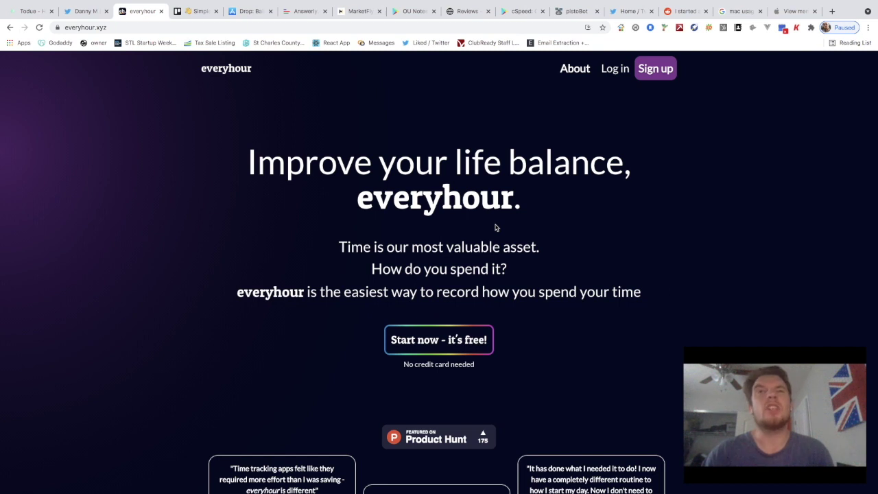
scroll(495, 227, down, 3)
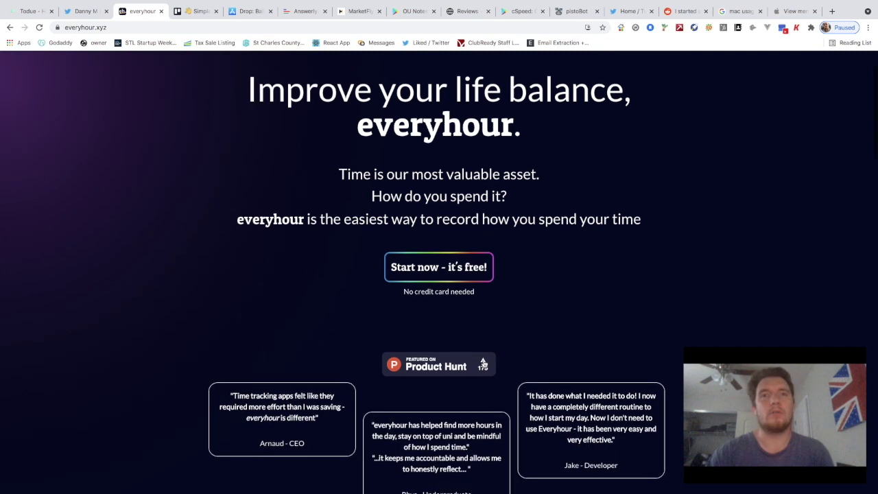
scroll(317, 427, down, 1)
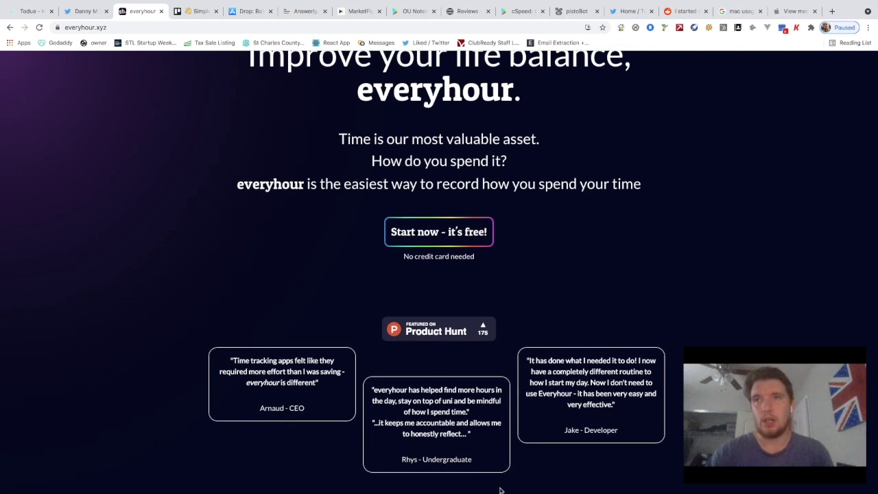
scroll(590, 387, down, 1)
scroll(589, 385, up, 1)
scroll(587, 384, up, 1)
scroll(586, 380, down, 3)
scroll(469, 393, down, 1)
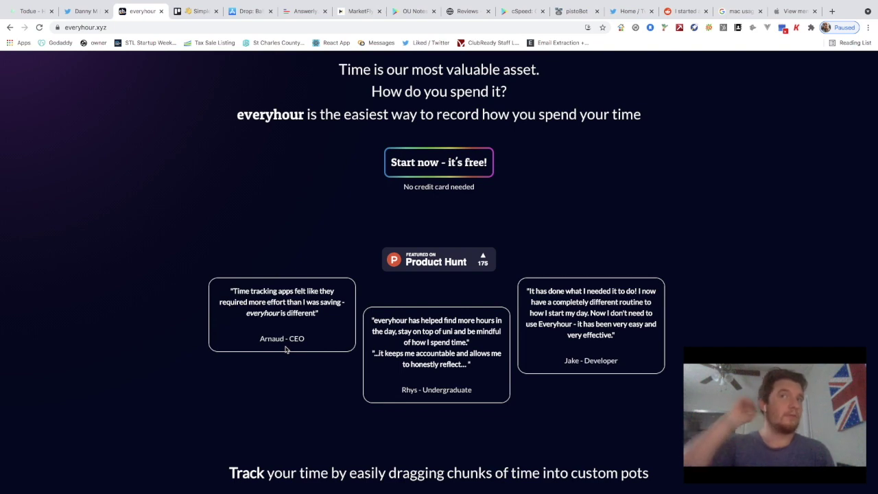
scroll(286, 350, up, 4)
scroll(285, 349, up, 4)
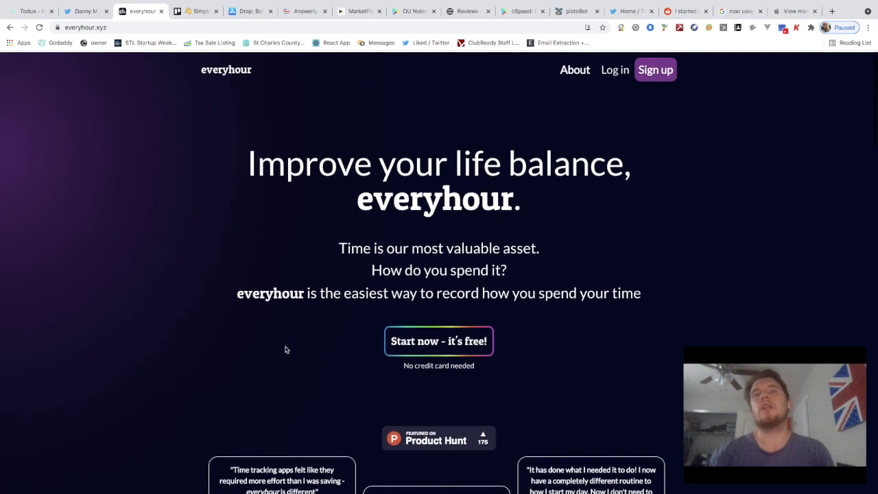
scroll(284, 349, down, 10)
scroll(394, 343, down, 1)
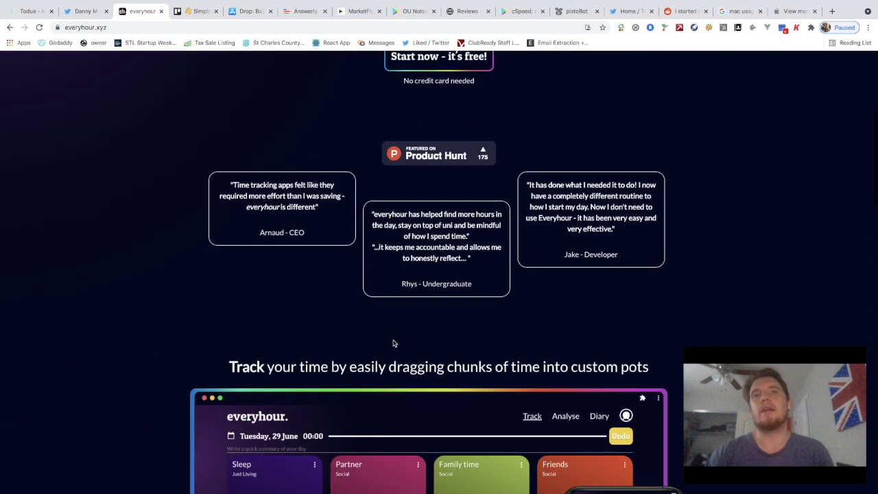
scroll(400, 321, down, 1)
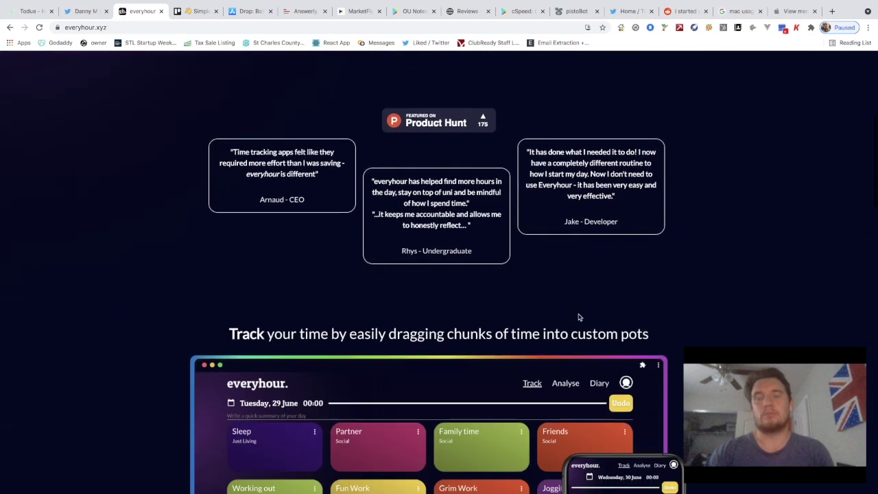
scroll(578, 316, down, 7)
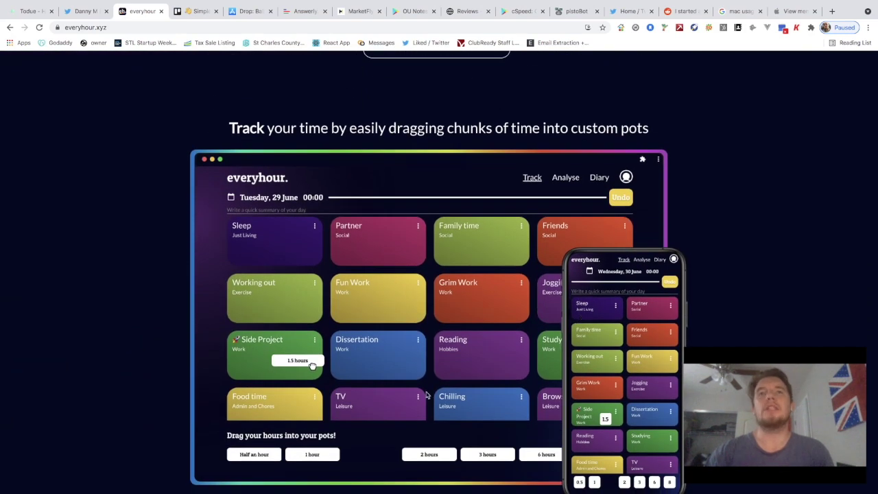
scroll(373, 275, up, 1)
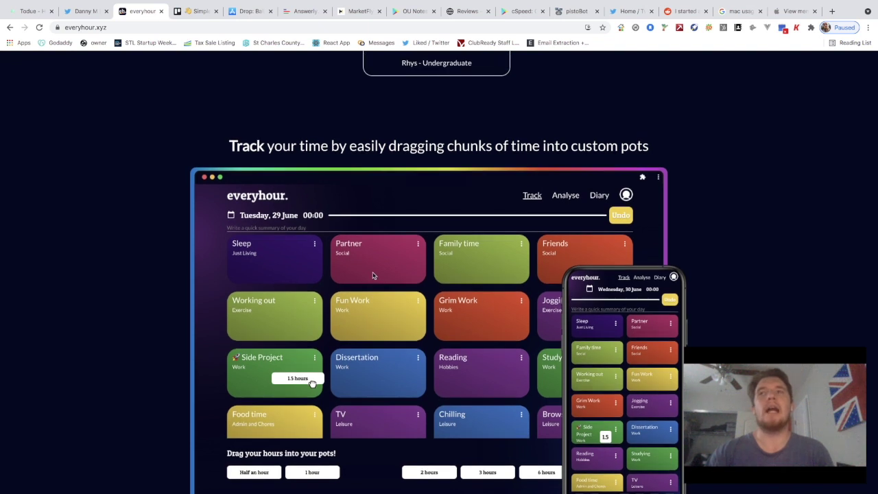
scroll(381, 307, down, 1)
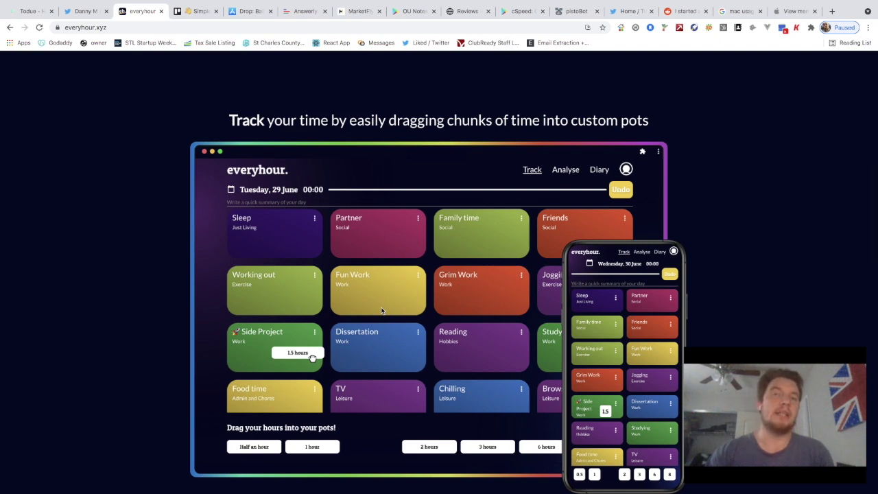
scroll(441, 266, up, 1)
scroll(441, 266, down, 3)
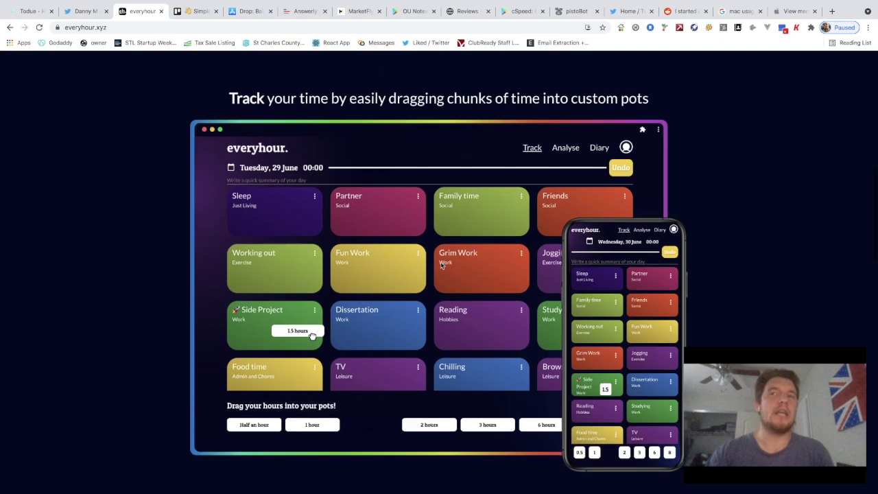
scroll(442, 265, up, 3)
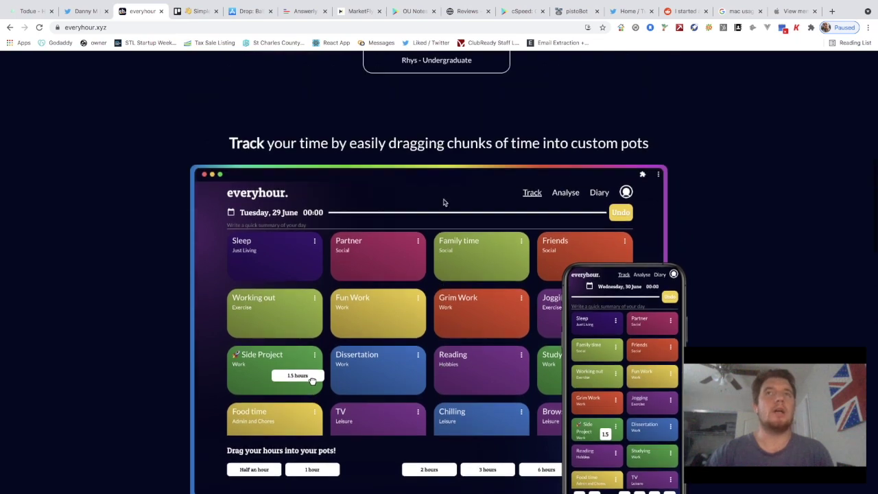
scroll(443, 203, up, 10)
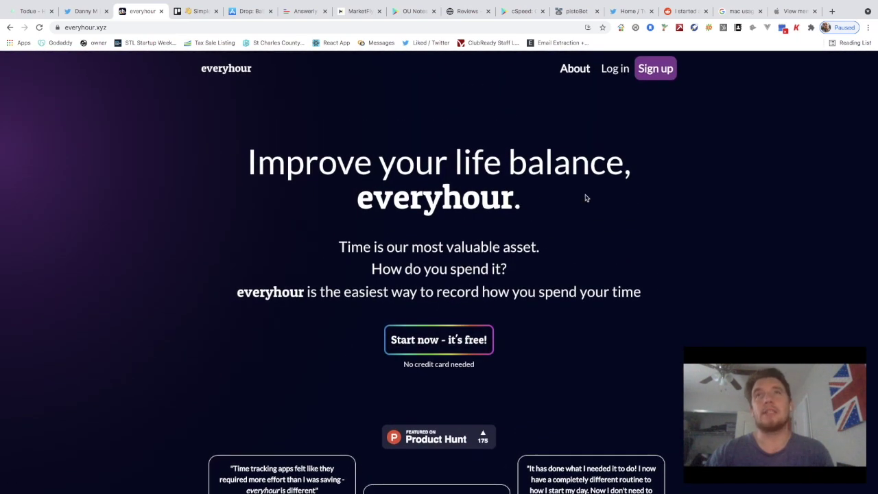
scroll(576, 240, down, 3)
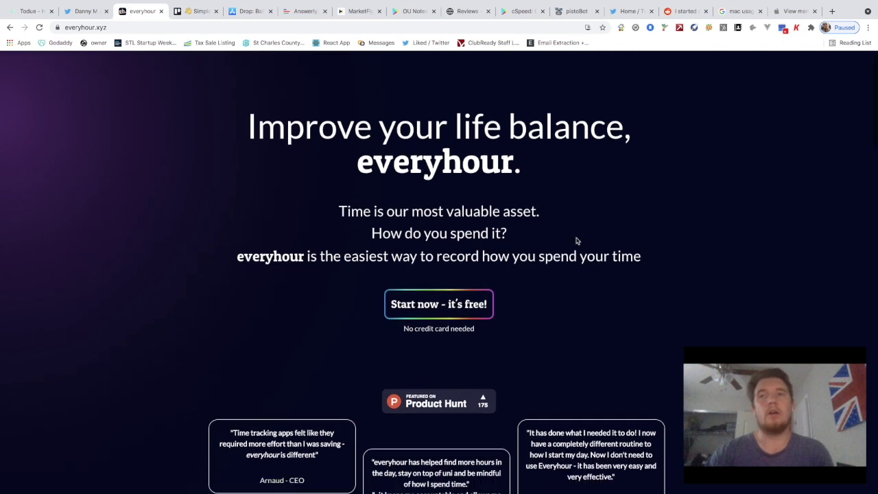
scroll(576, 240, down, 6)
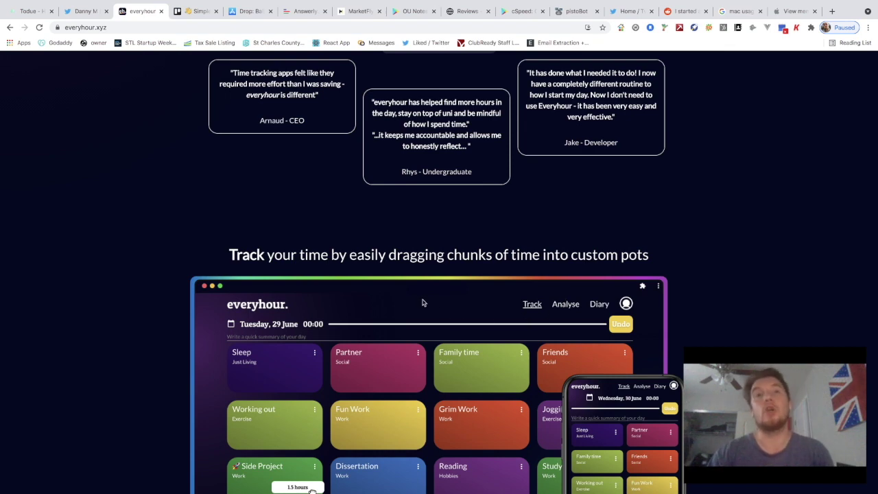
scroll(423, 302, down, 1)
scroll(423, 302, down, 2)
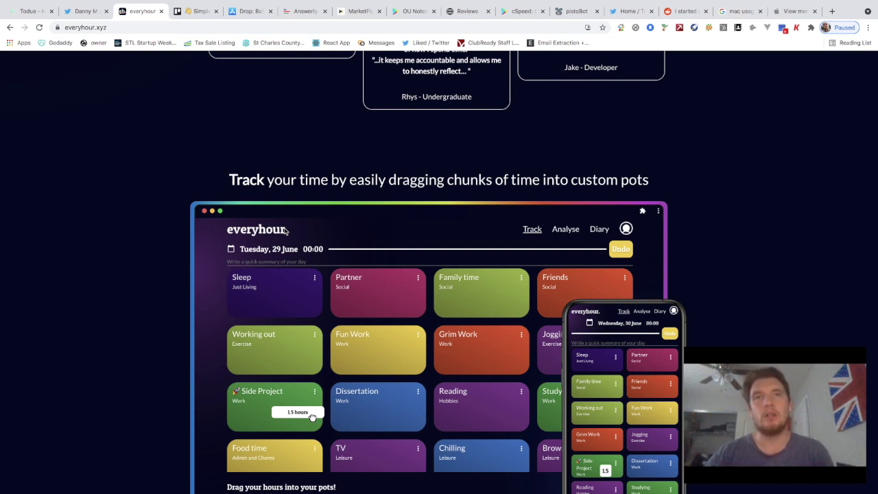
scroll(284, 229, down, 10)
scroll(284, 229, down, 3)
scroll(363, 280, up, 15)
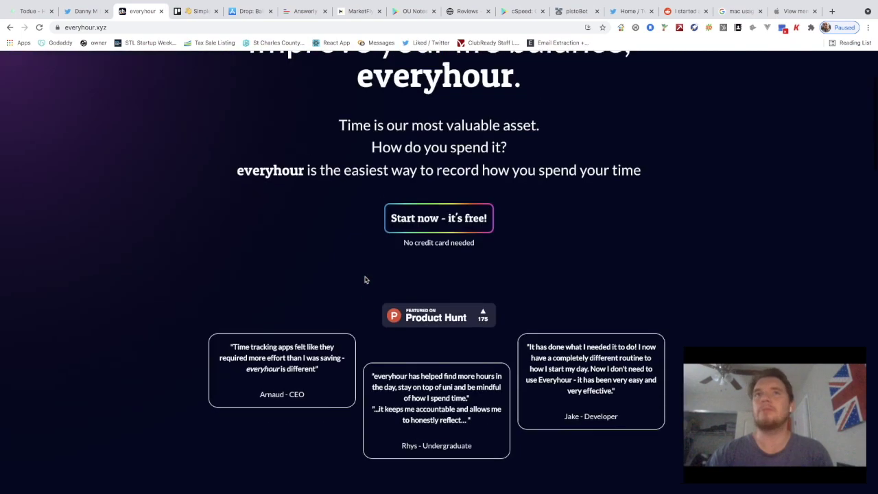
scroll(365, 279, up, 4)
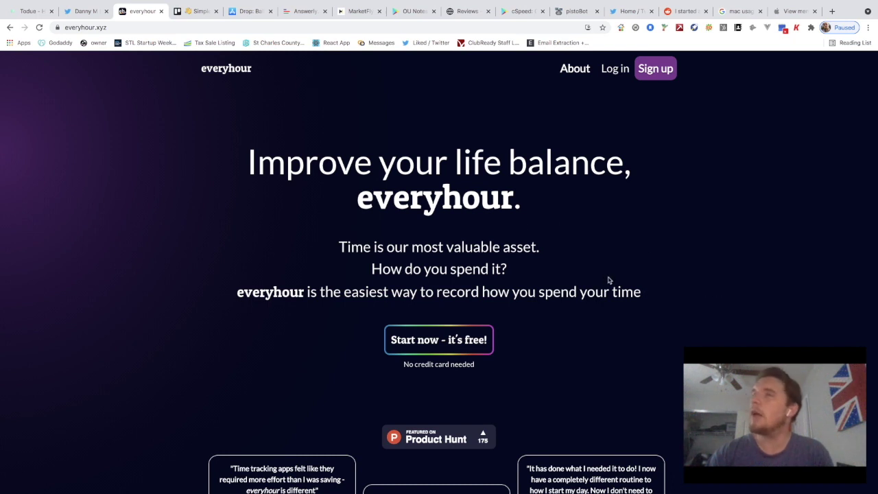
scroll(651, 261, down, 5)
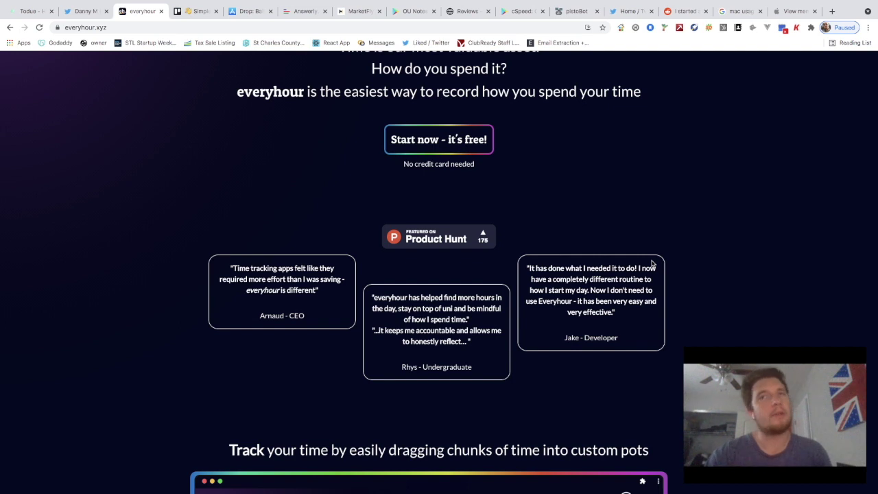
scroll(650, 261, up, 3)
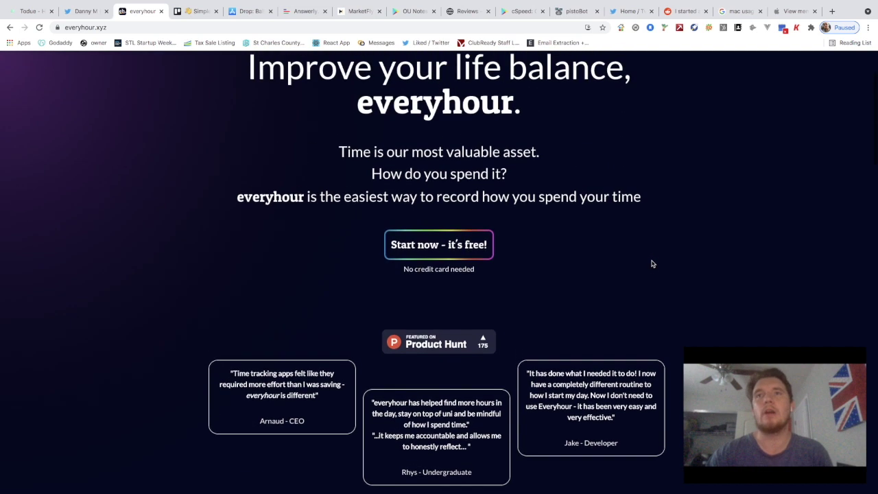
right_click(448, 343)
Open the Product Hunt page and the footer Twitter link in new tabs, then view the maker's Twitter profile
click(463, 91)
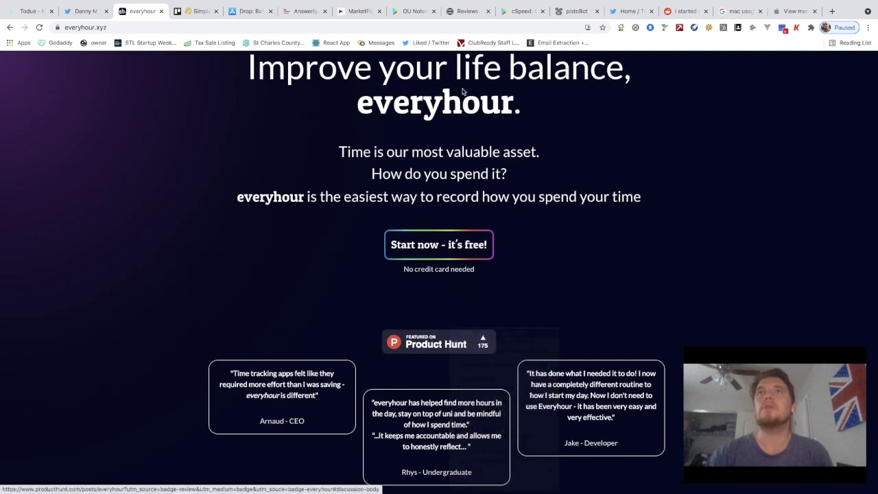
scroll(257, 247, down, 10)
scroll(257, 246, down, 20)
scroll(256, 247, up, 2)
scroll(256, 246, down, 2)
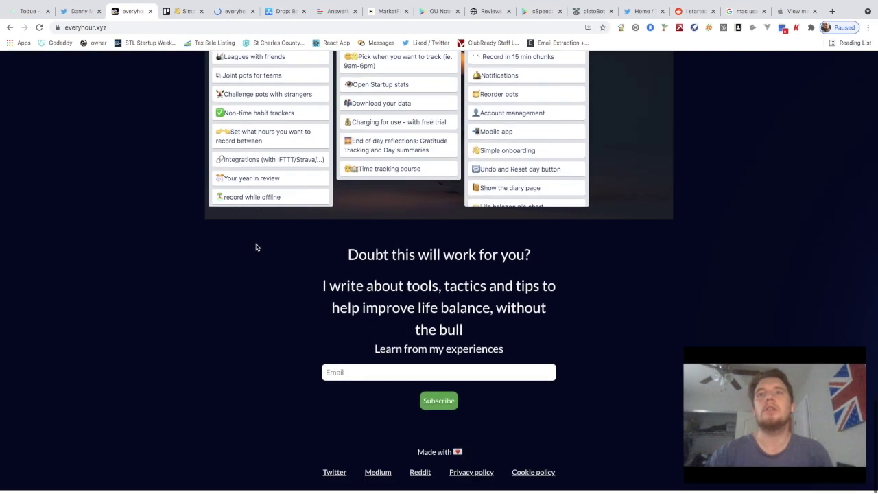
right_click(340, 475)
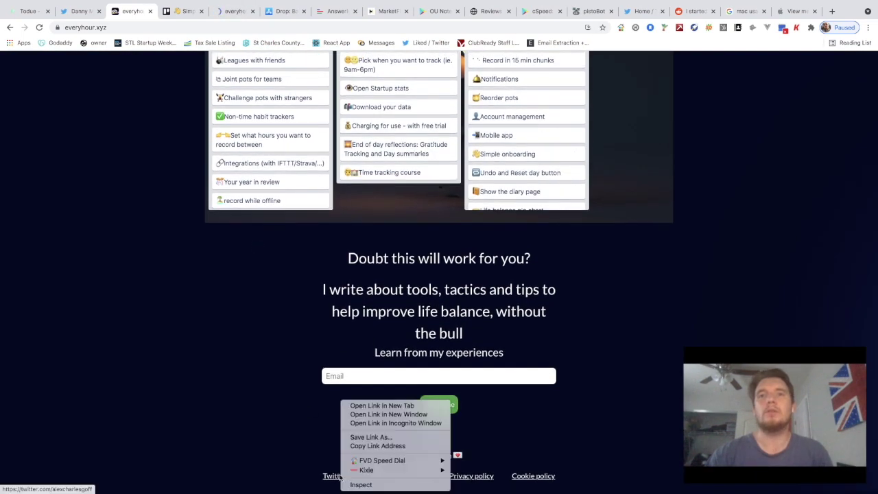
click(375, 405)
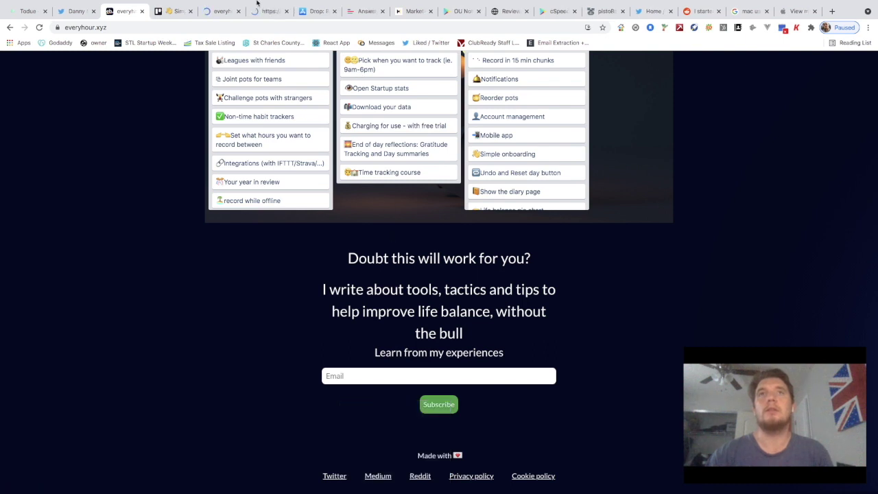
mouse_move(256, 3)
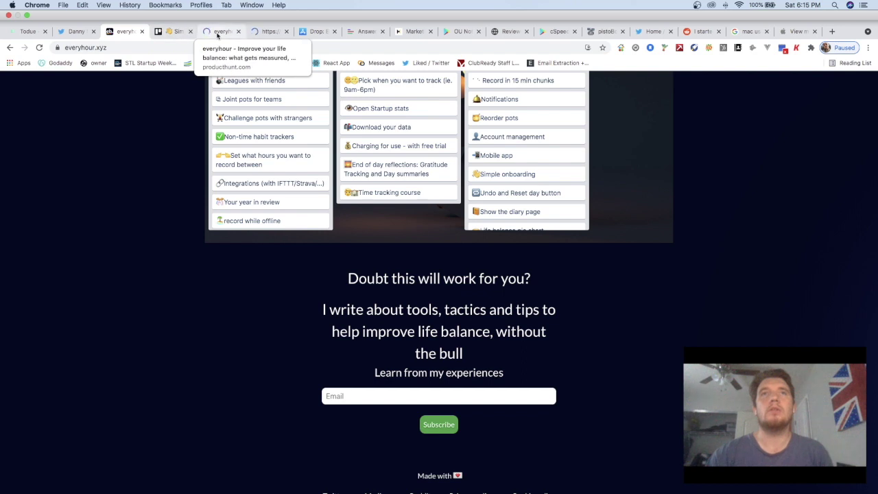
click(264, 33)
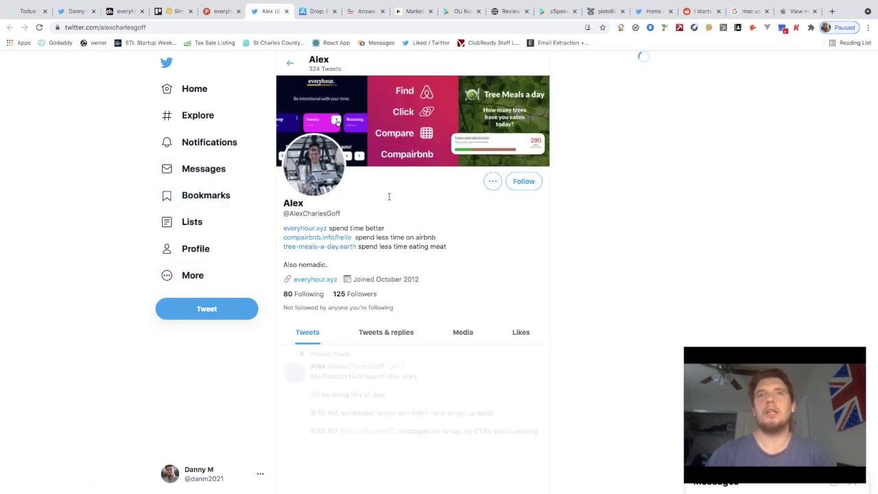
click(240, 316)
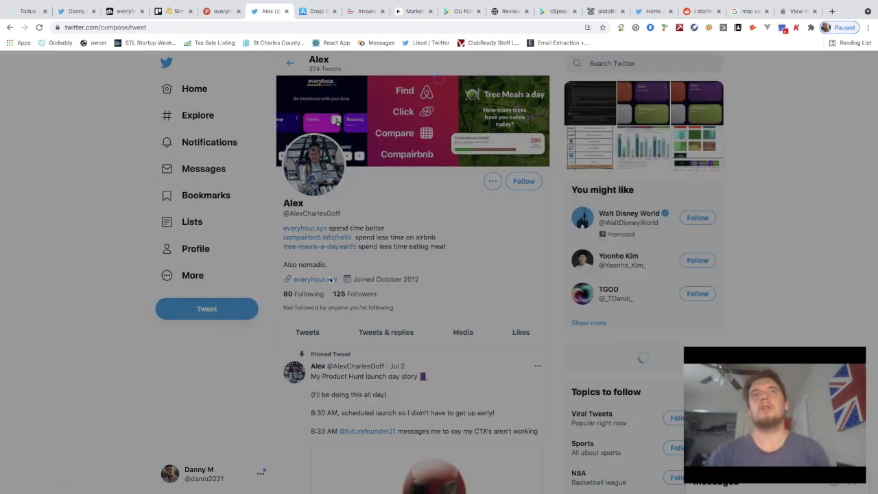
text(Great job alex with)
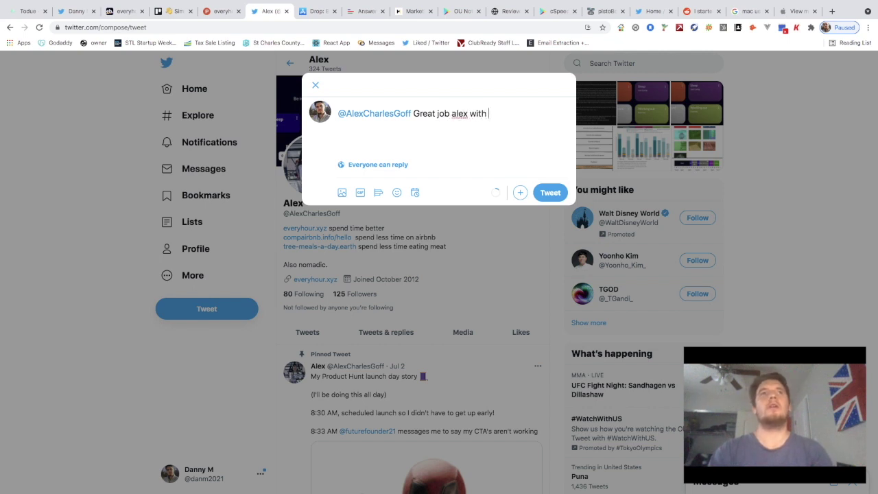
click(124, 12)
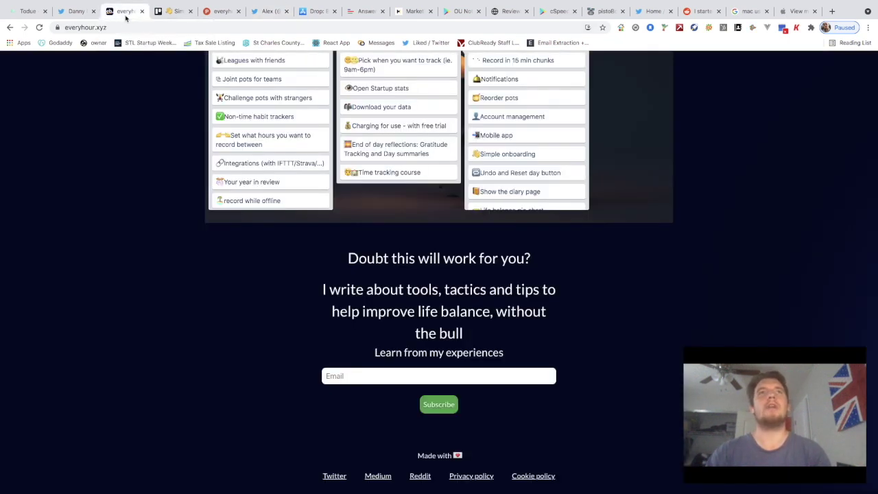
click(86, 27)
key(super+c)
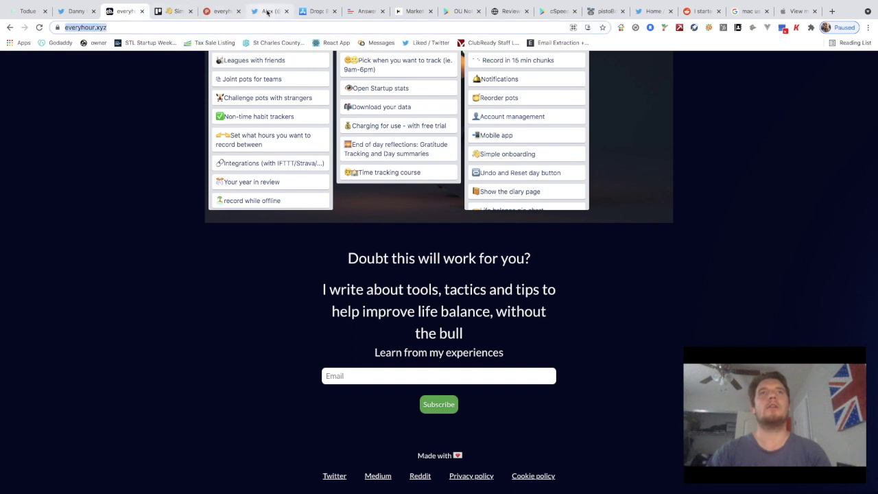
click(268, 11)
key(super+v)
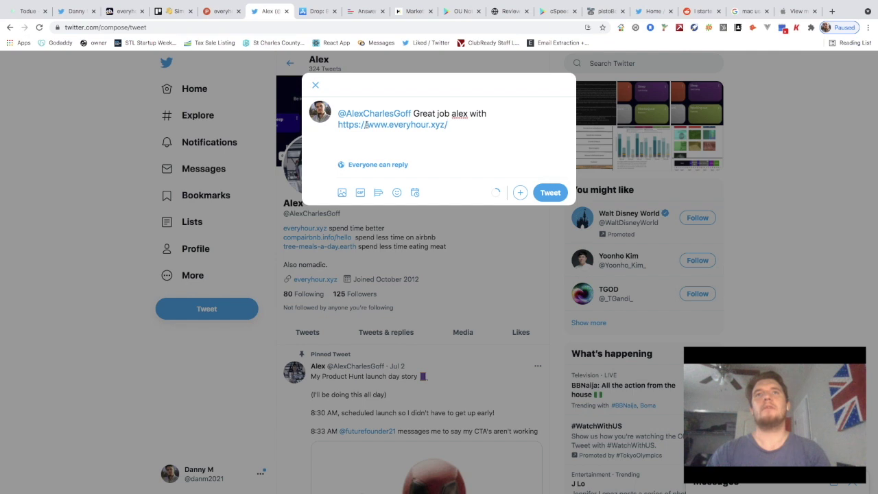
Finish the tweet with 'will post video soon!', fixing the mistyped capital N
drag(367, 125, 336, 125)
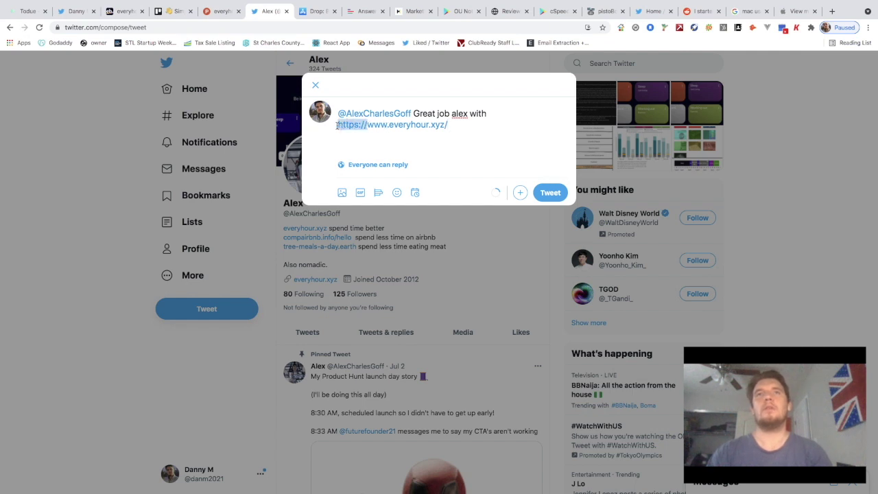
click(510, 121)
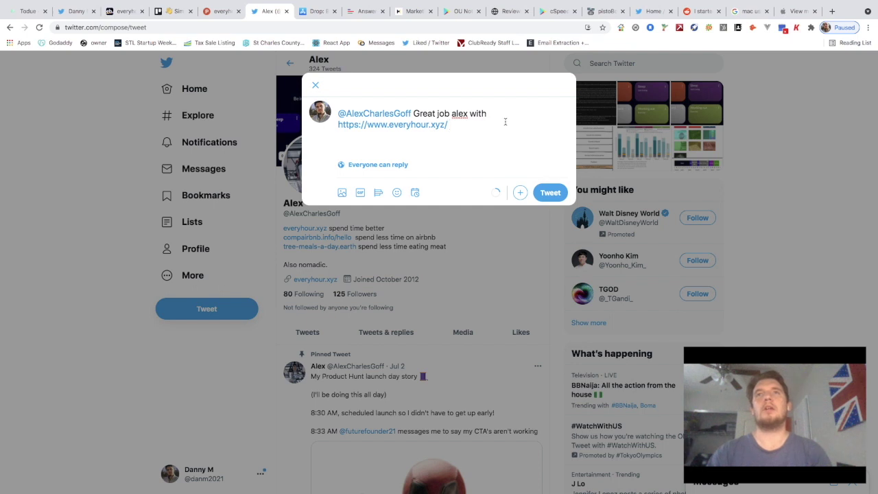
text(will post video sooN!)
key(BackSpace)
key(BackSpace)
text(n!)
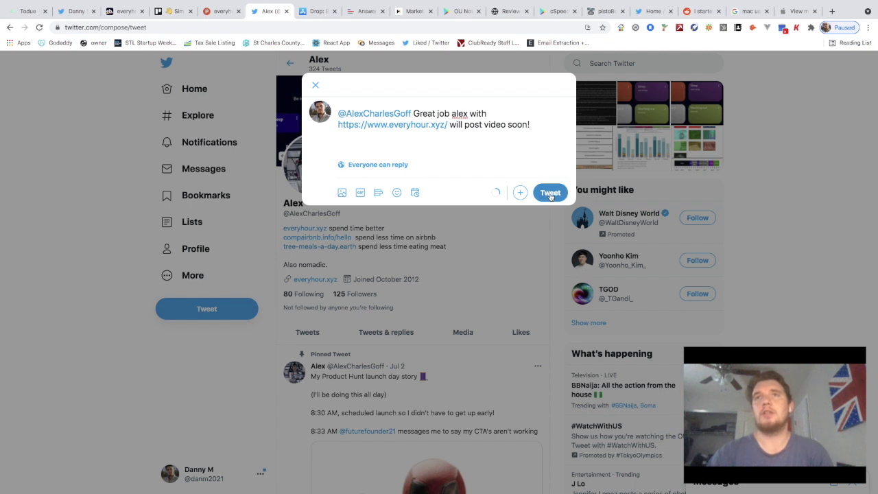
Post the tweet, then close Twitter and two other tabs to reach the Drop: Ball Game App Store page
click(549, 194)
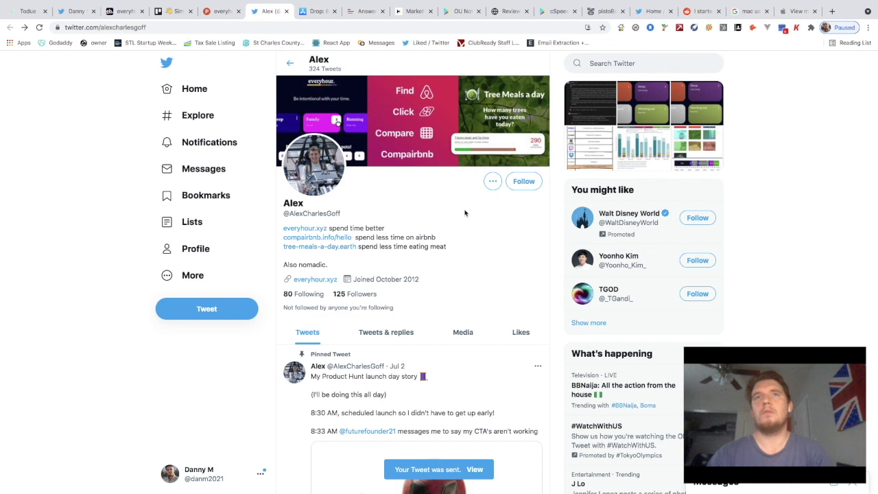
scroll(389, 209, down, 1)
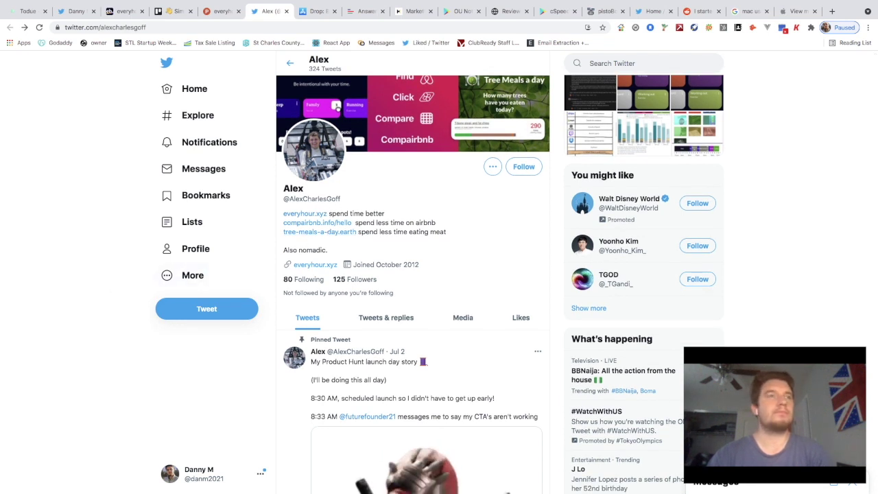
key(ctrl+w)
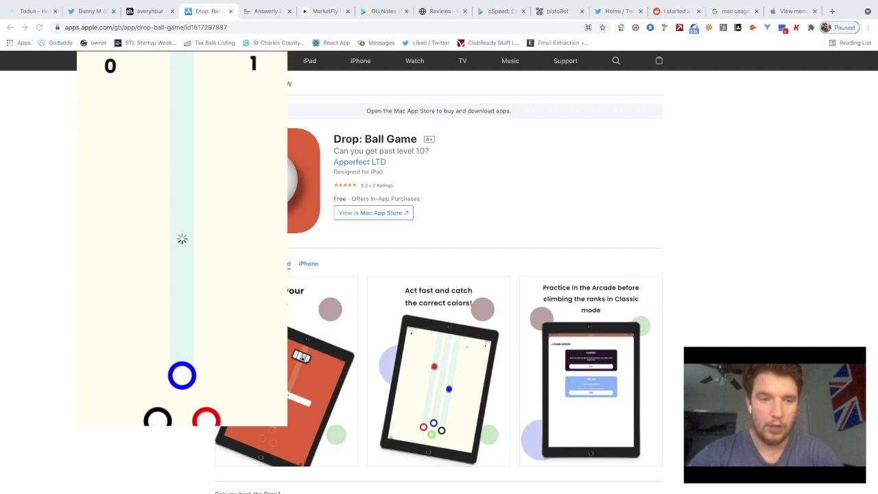
Rotate the rings to catch each coloured ball, restarting the game twice after missed balls
click(182, 238)
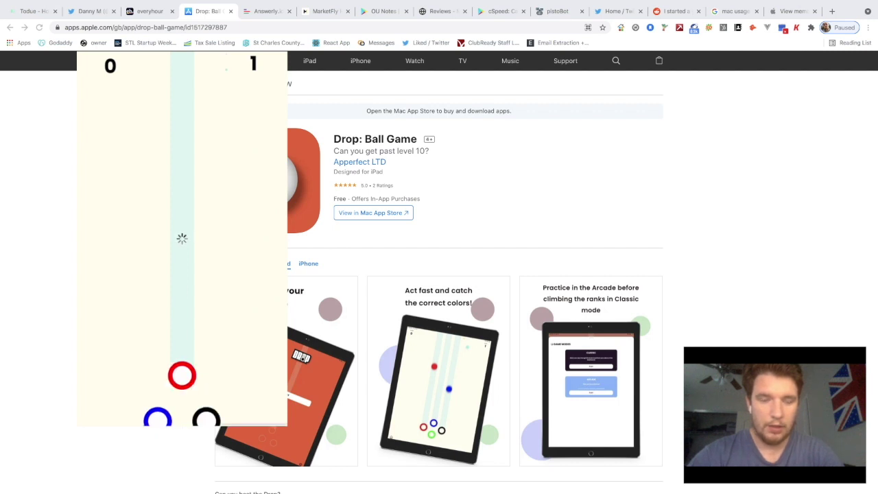
click(182, 238)
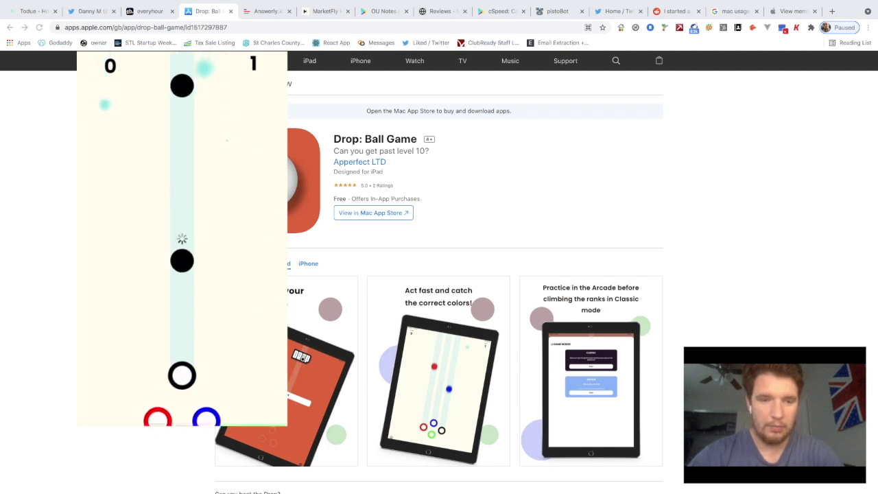
click(182, 238)
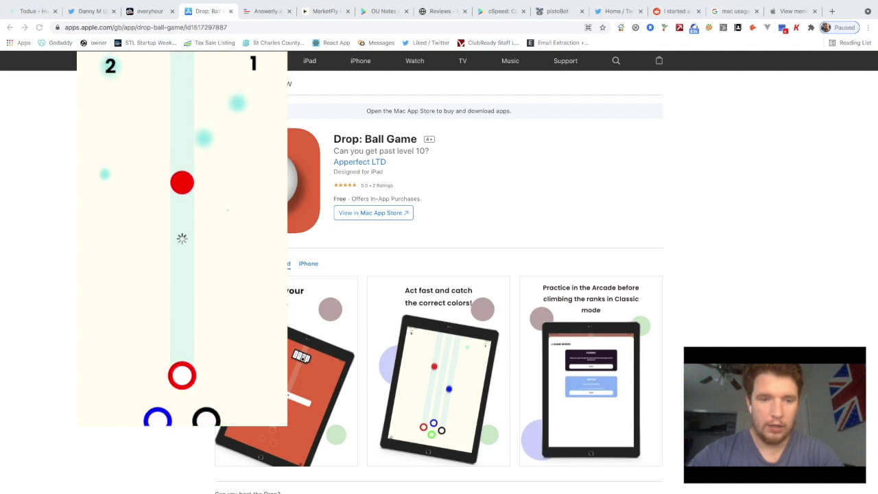
click(182, 238)
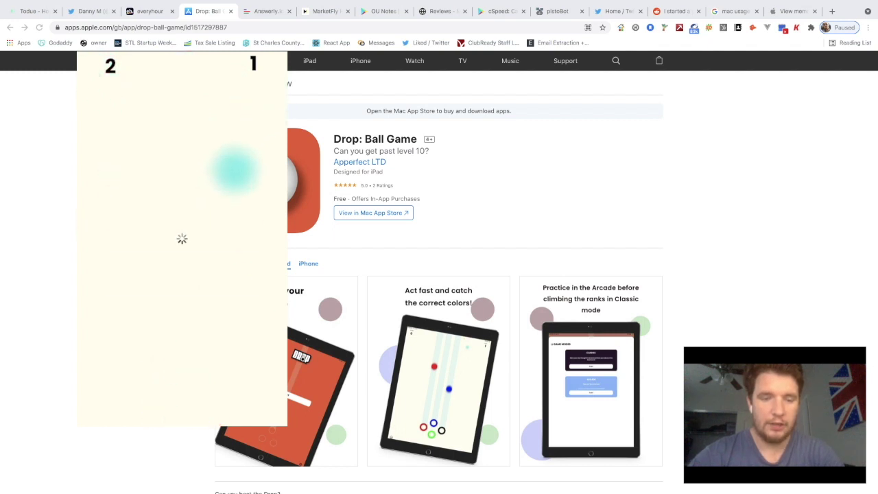
click(182, 238)
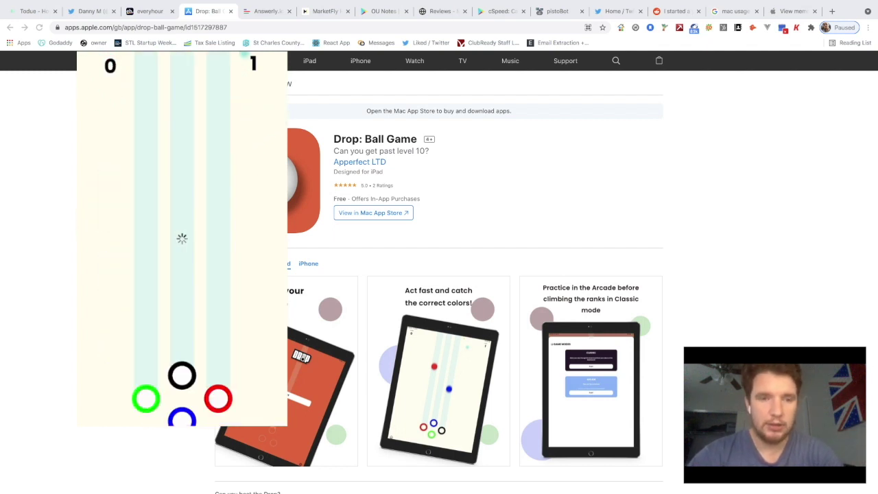
click(182, 238)
click(182, 238)
click(182, 238)
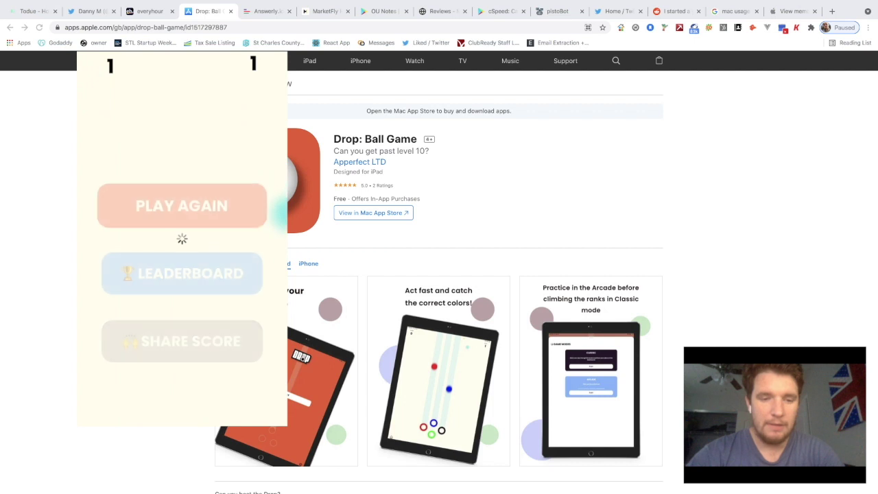
click(181, 238)
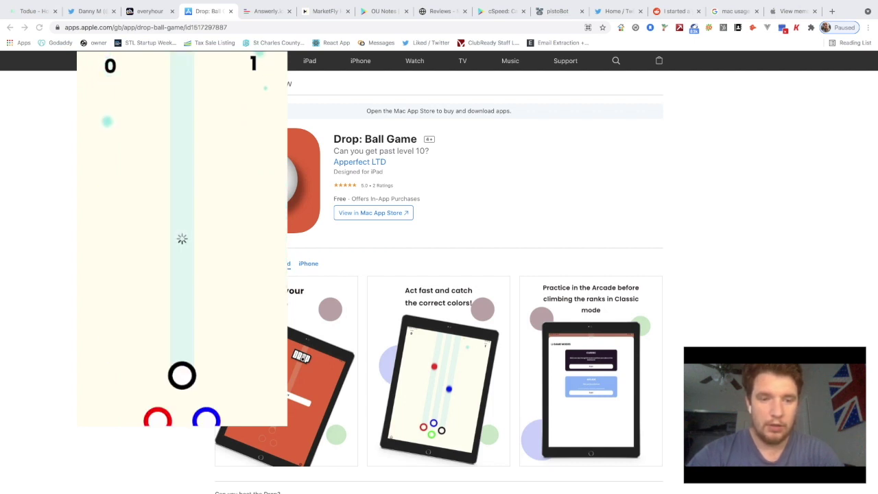
click(181, 238)
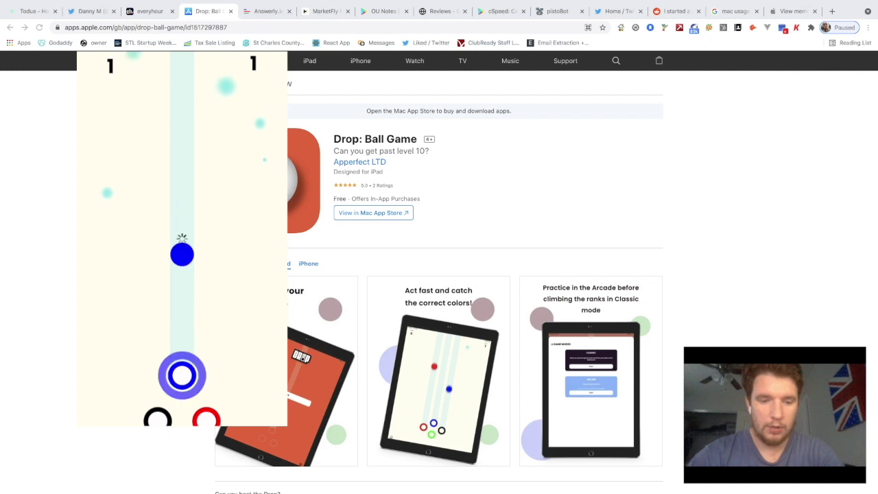
click(181, 238)
click(182, 238)
click(181, 238)
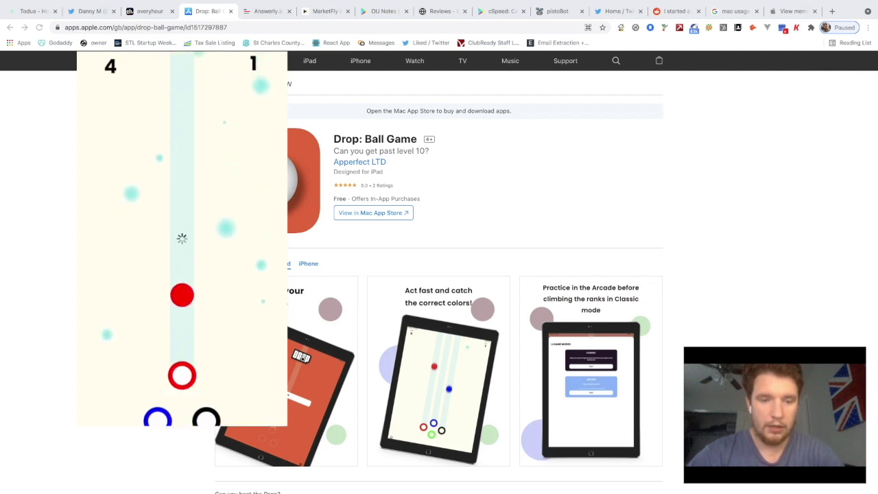
click(182, 237)
click(182, 238)
click(181, 238)
click(182, 238)
click(182, 238)
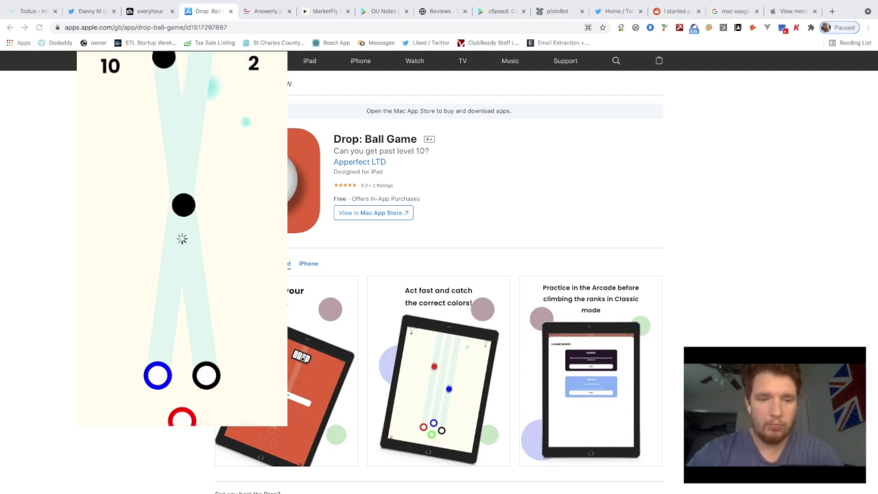
Keep turning the ring cluster to match falling balls until the round ends at a 27-point high score
click(182, 239)
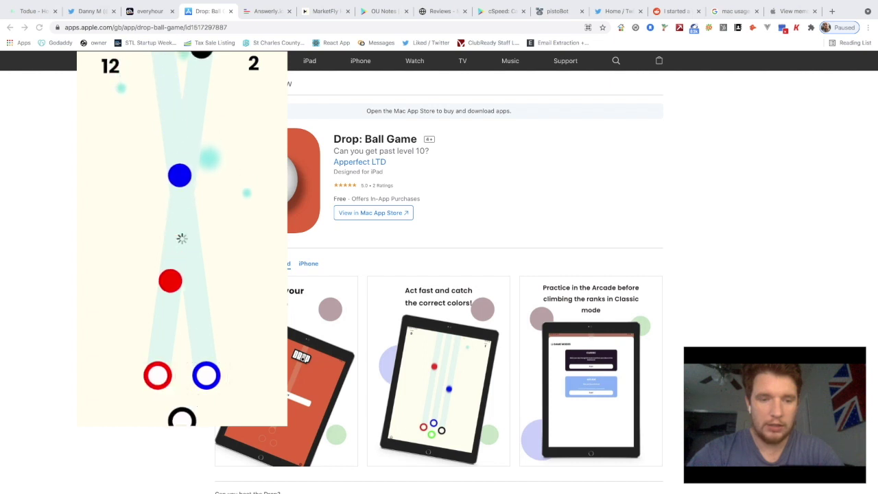
click(182, 239)
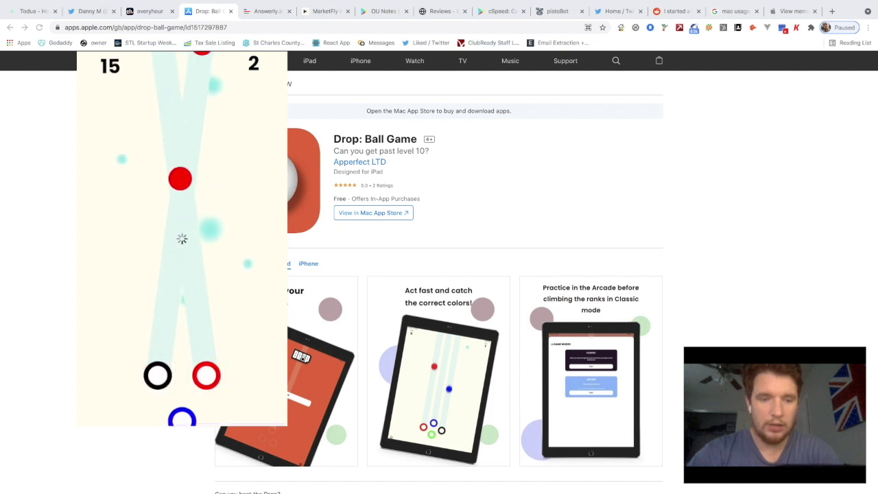
click(181, 239)
click(182, 238)
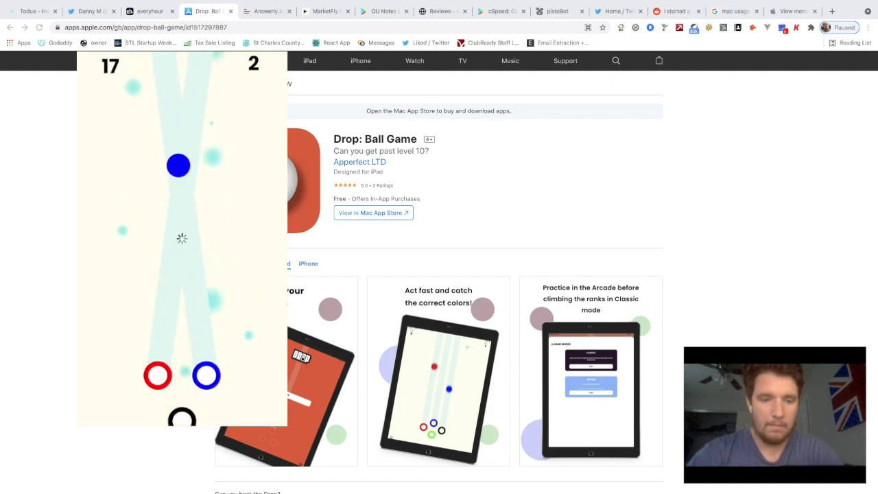
click(181, 239)
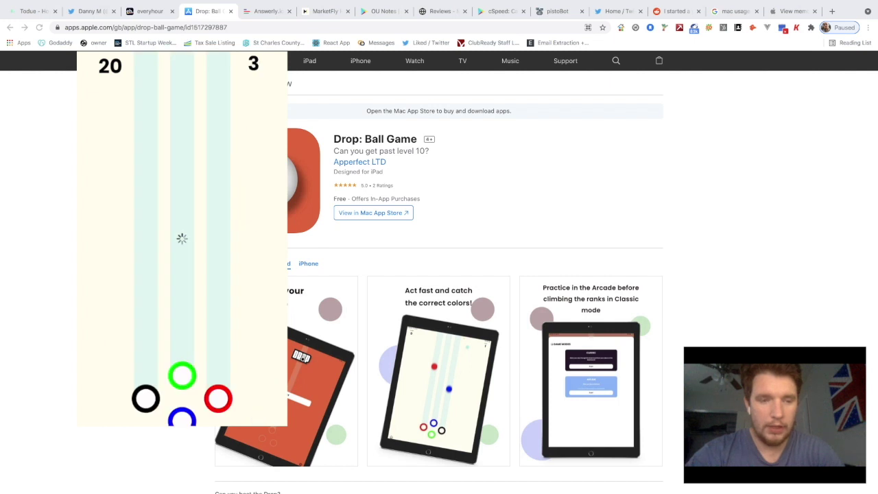
click(182, 238)
click(182, 238)
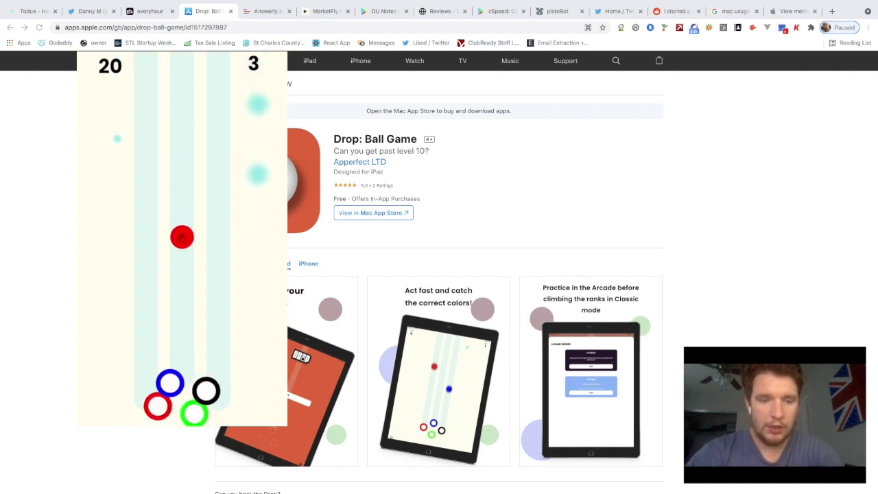
click(182, 237)
click(182, 238)
click(182, 238)
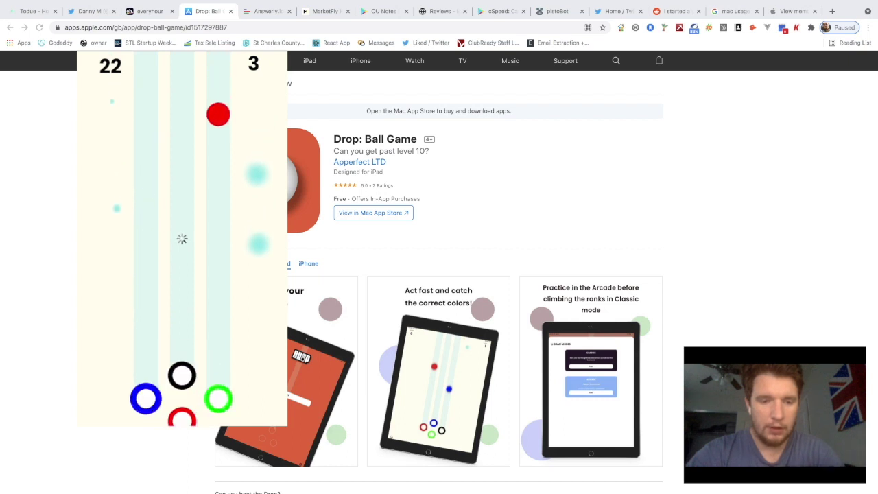
click(182, 238)
click(181, 238)
click(182, 238)
click(181, 238)
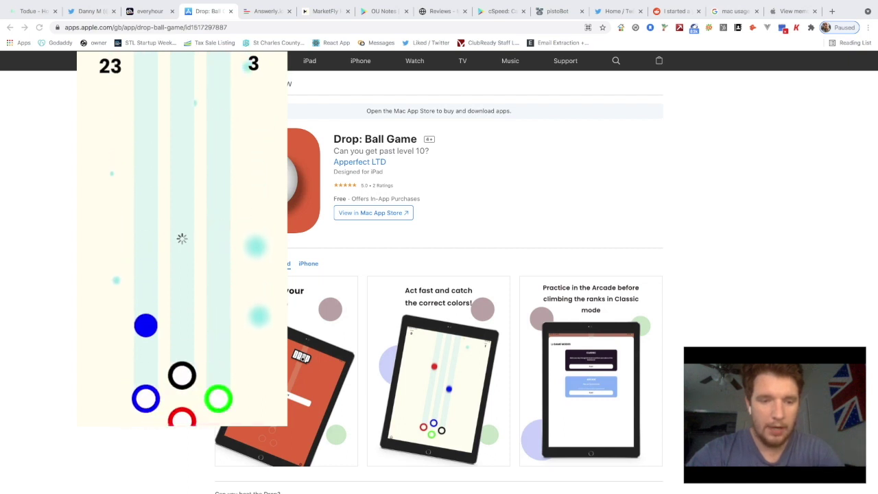
click(182, 238)
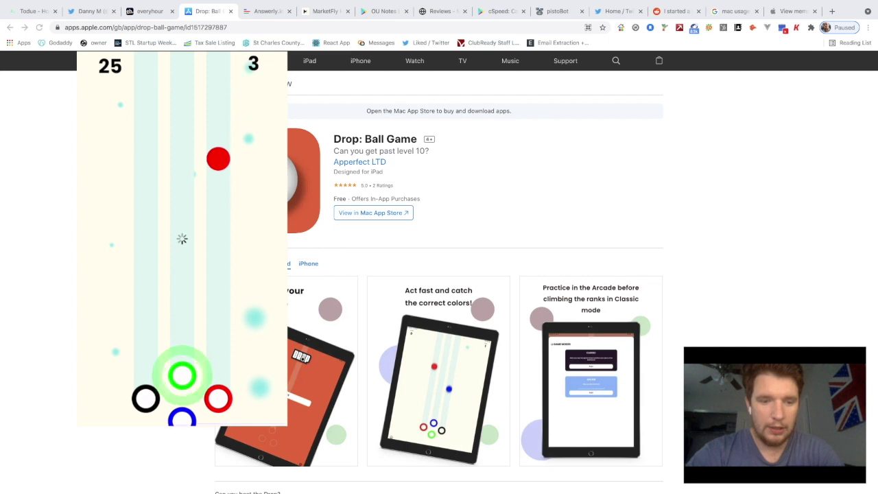
click(181, 238)
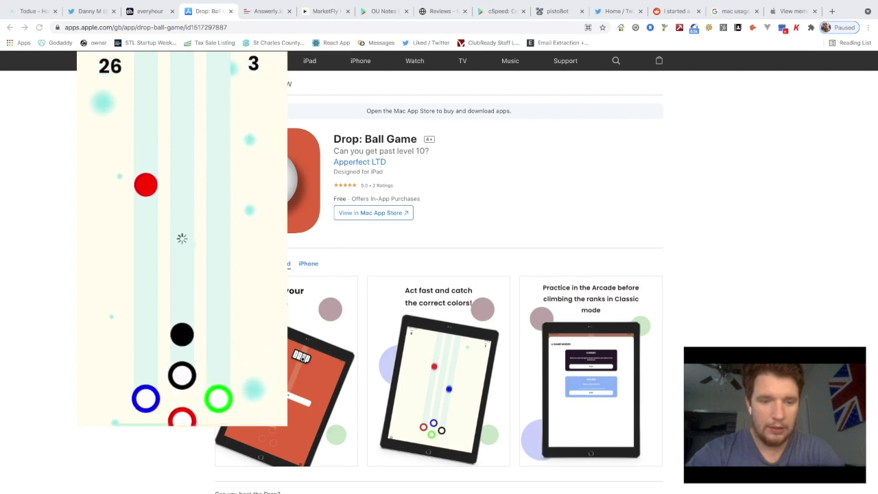
click(182, 238)
click(181, 237)
click(182, 238)
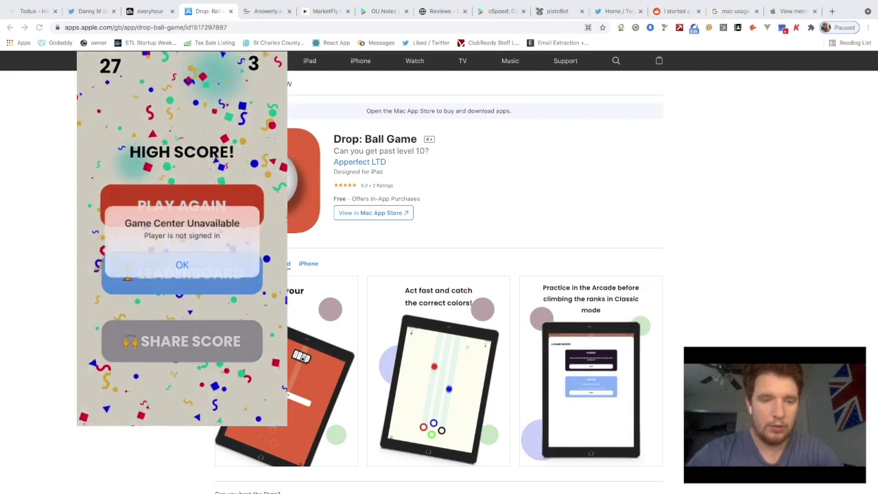
Dismiss the Game Center Unavailable alert with OK
click(181, 264)
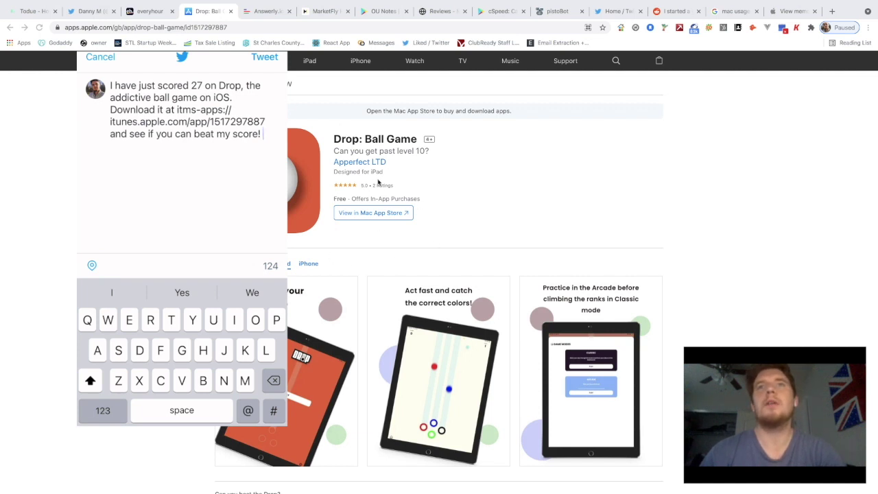
Open and browse the Apperfect LTD developer page in a new tab, then return and close the game tabs
right_click(370, 164)
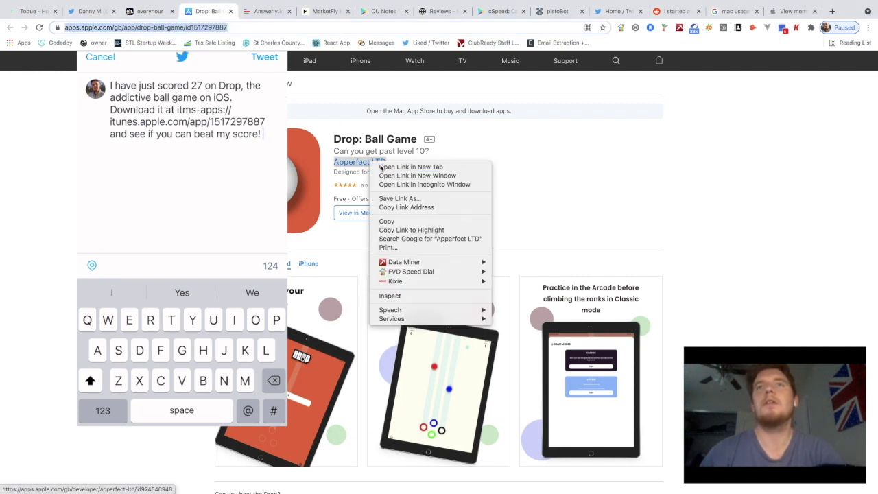
click(382, 168)
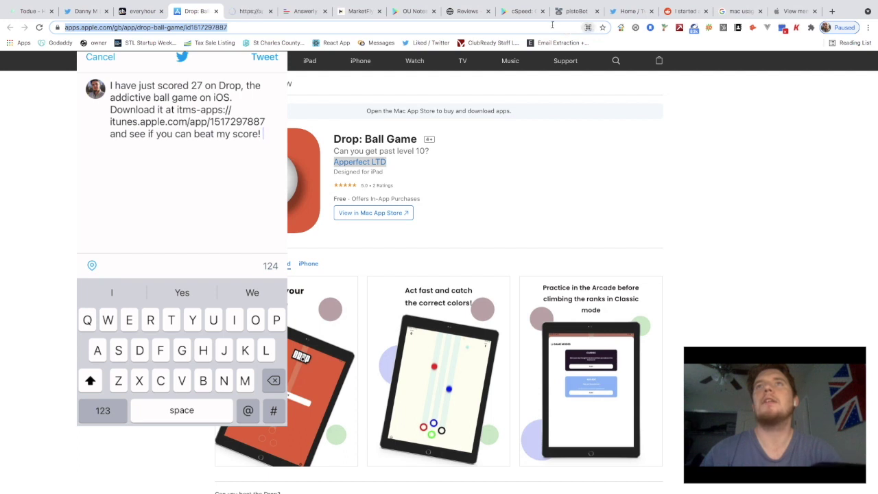
click(250, 11)
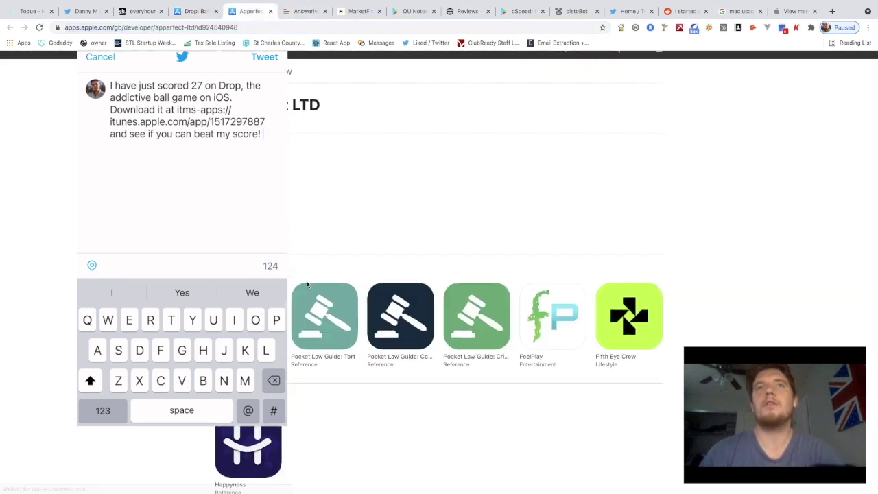
scroll(305, 260, down, 2)
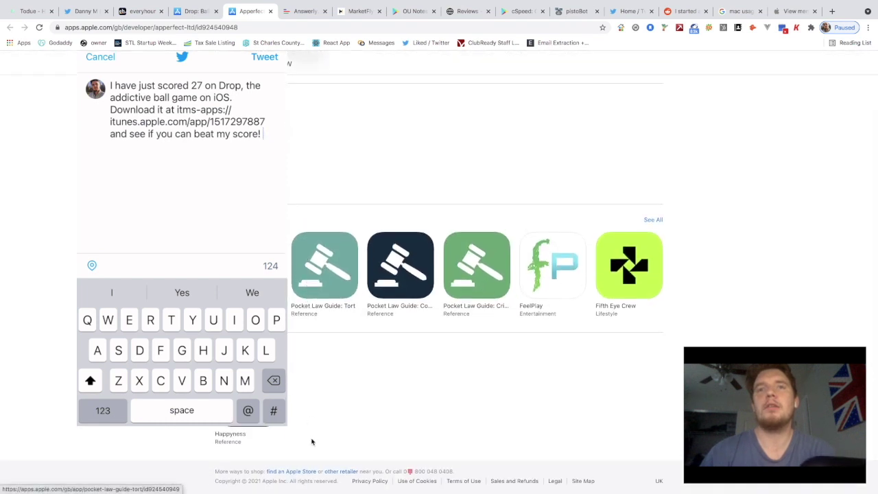
scroll(323, 329, up, 2)
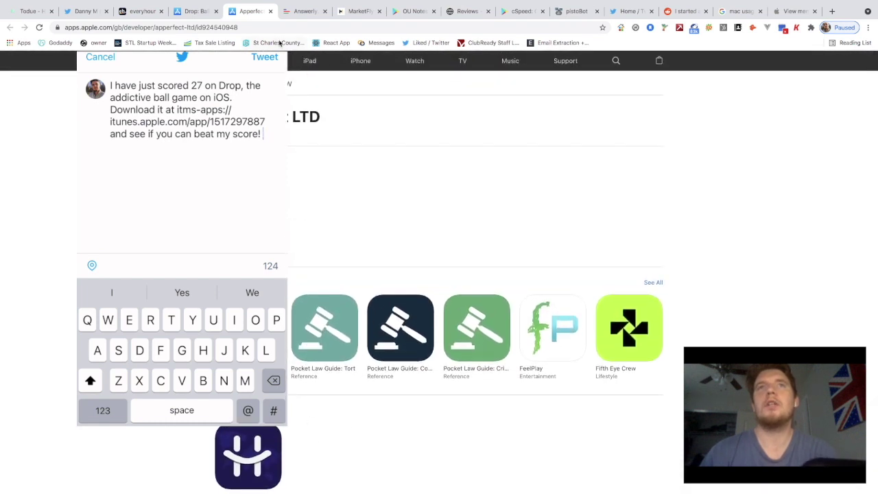
click(198, 19)
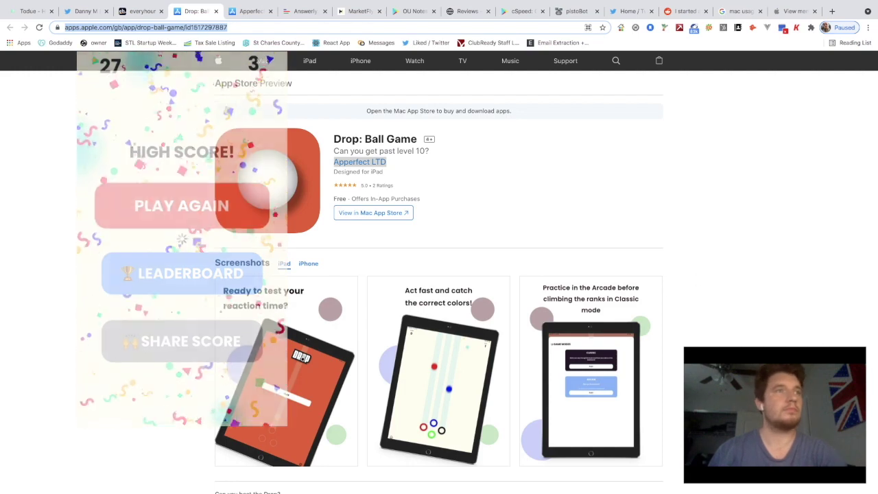
key(ctrl+w)
key(ctrl+w)
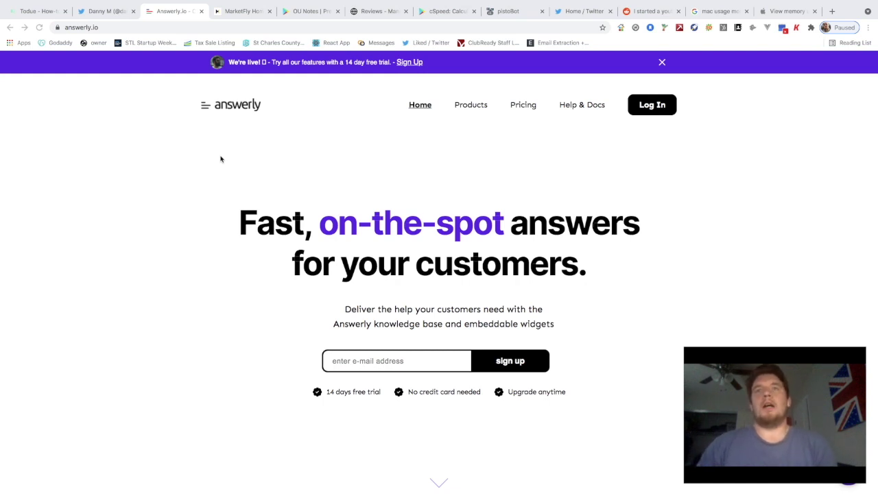
scroll(255, 165, down, 1)
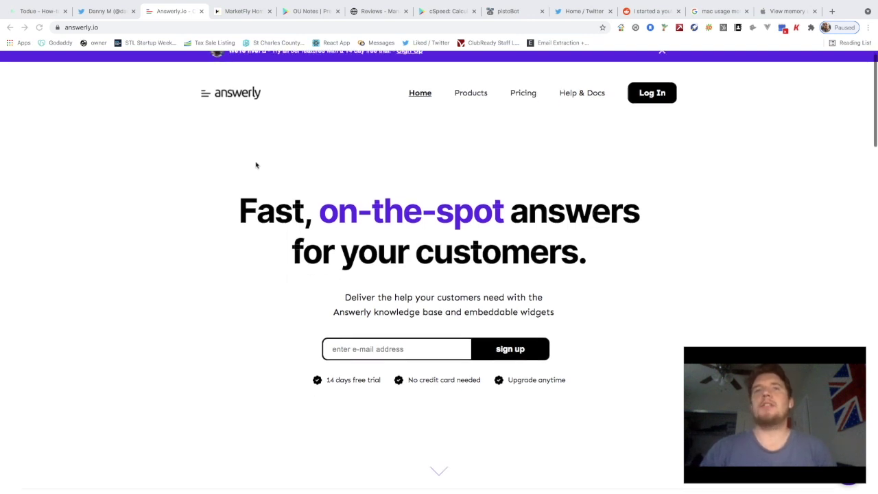
scroll(255, 164, up, 1)
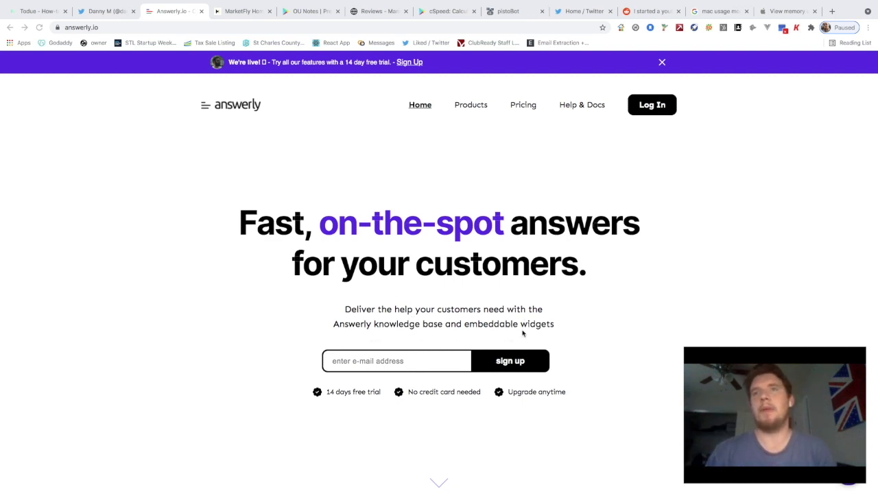
scroll(560, 341, down, 2)
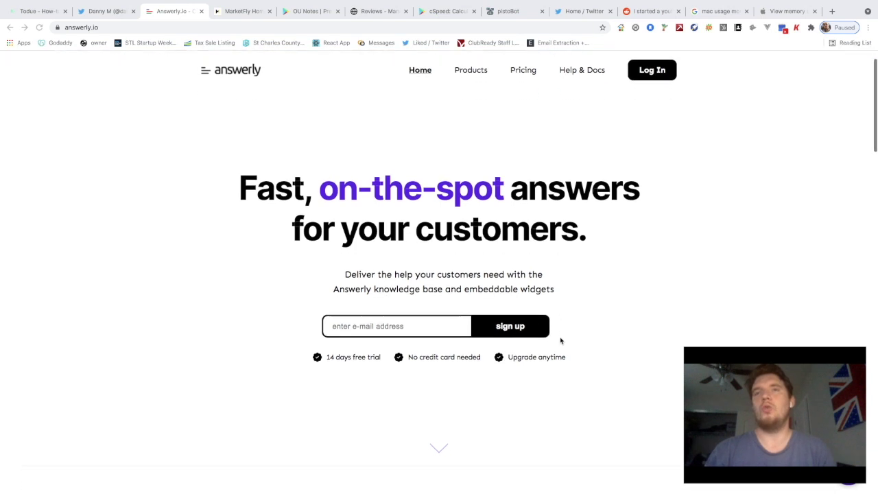
scroll(560, 339, down, 2)
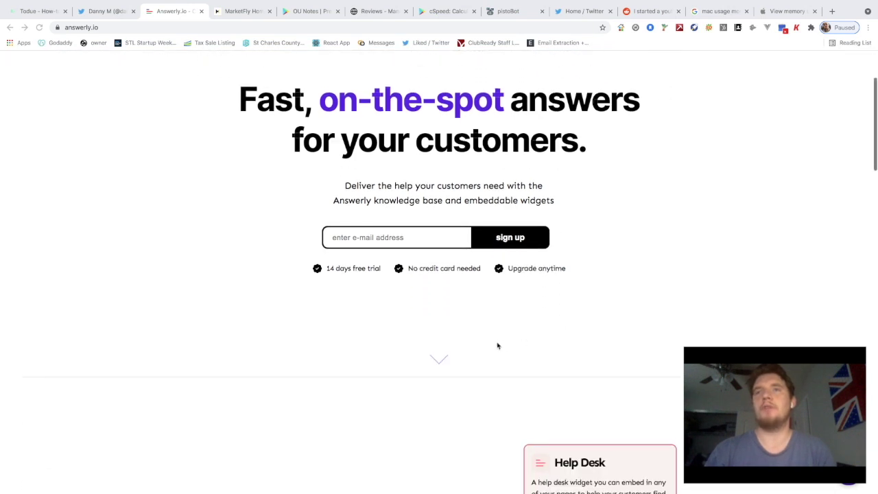
scroll(473, 338, down, 1)
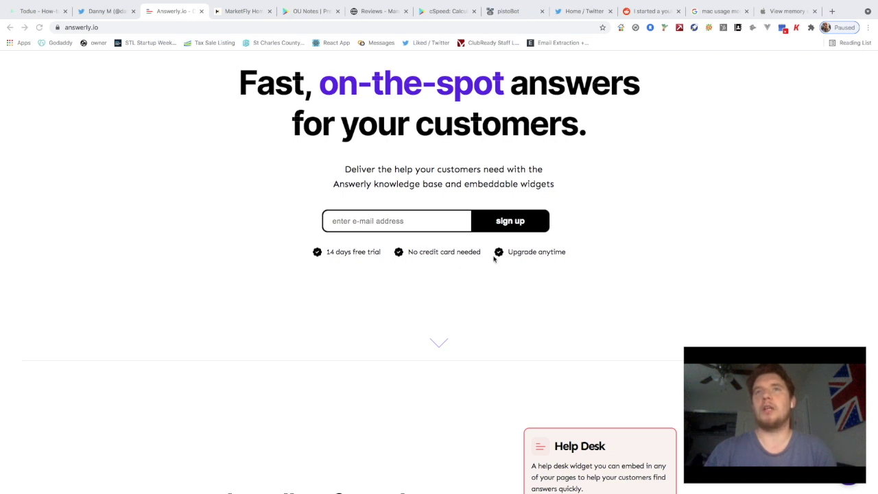
scroll(494, 260, down, 2)
scroll(494, 259, down, 6)
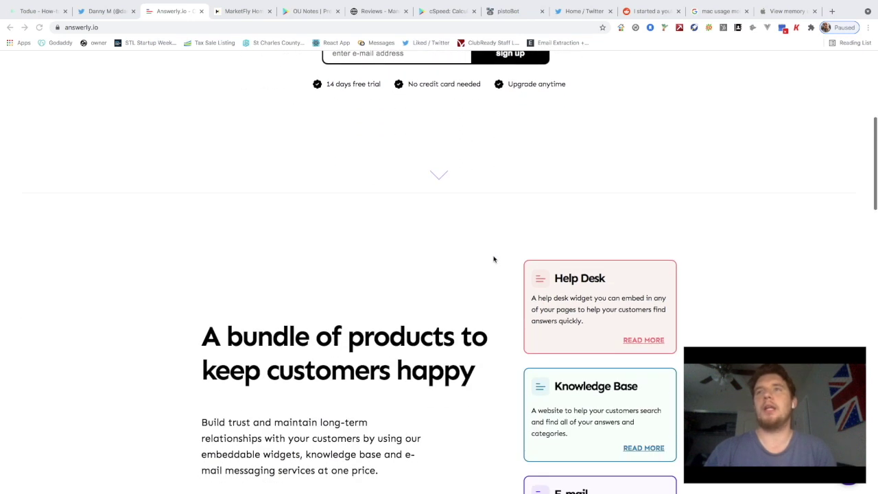
Scroll through the answerly.io homepage down to the 'Start your 14 days FREE trial!' sign-up form
scroll(372, 238, up, 1)
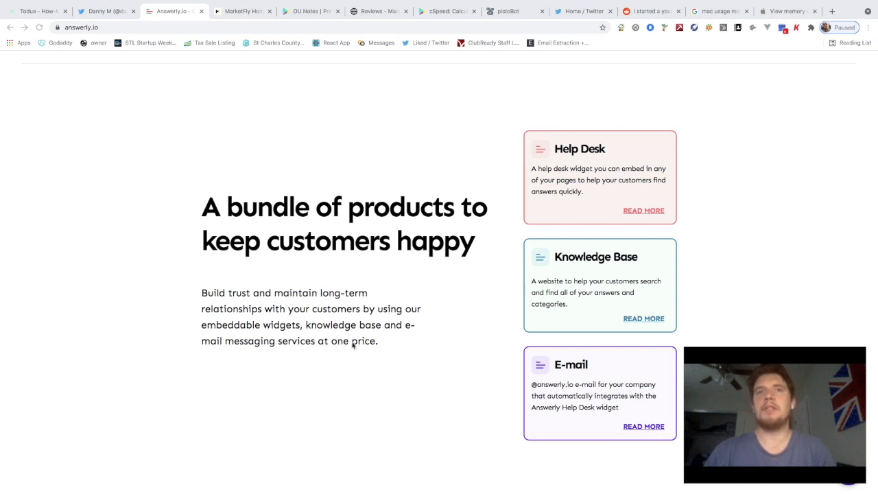
scroll(445, 342, up, 1)
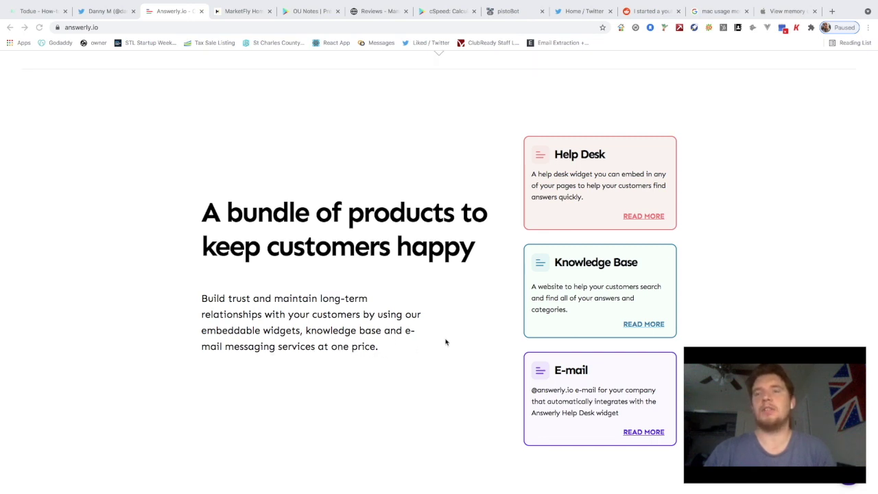
scroll(458, 287, up, 1)
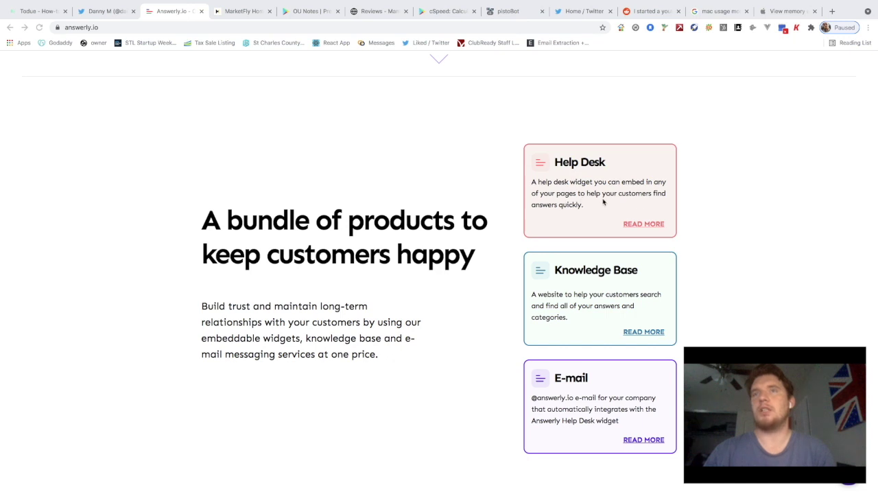
scroll(567, 213, down, 2)
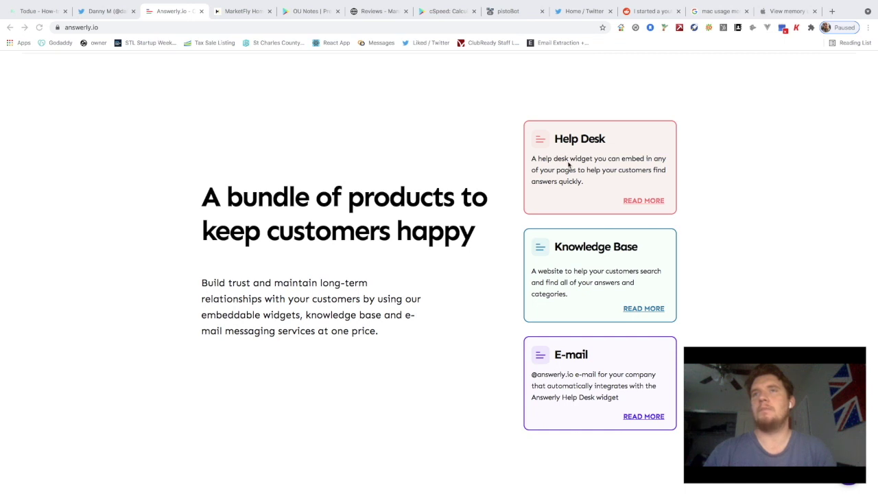
scroll(569, 172, down, 3)
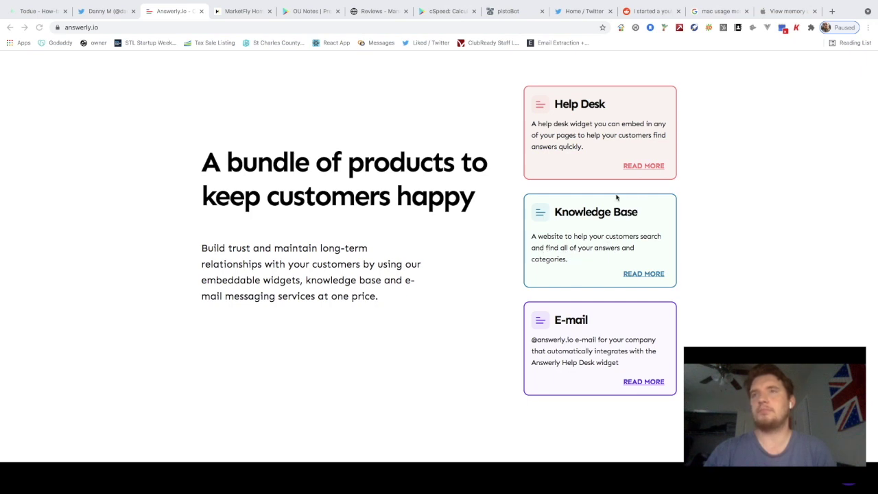
scroll(559, 231, up, 1)
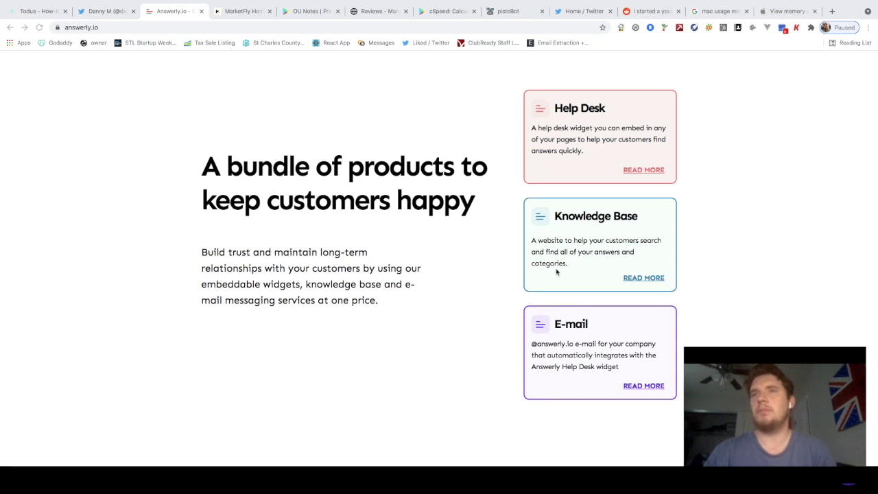
scroll(557, 345, down, 3)
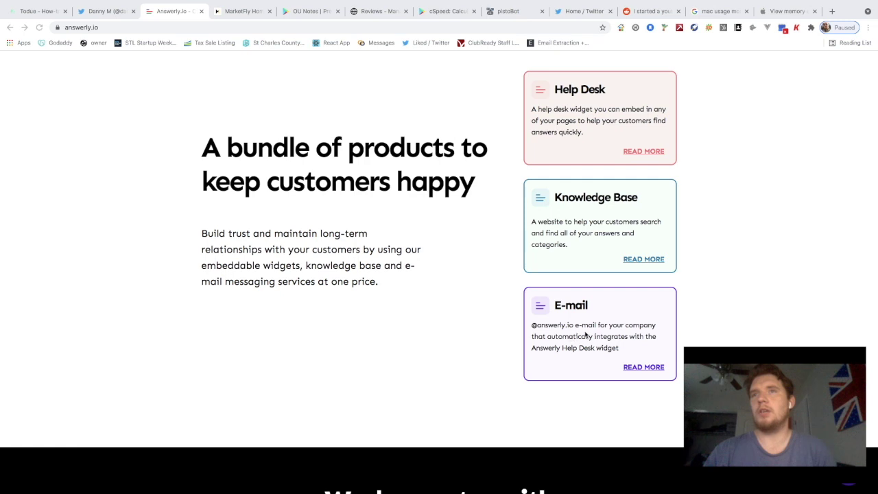
scroll(617, 335, down, 2)
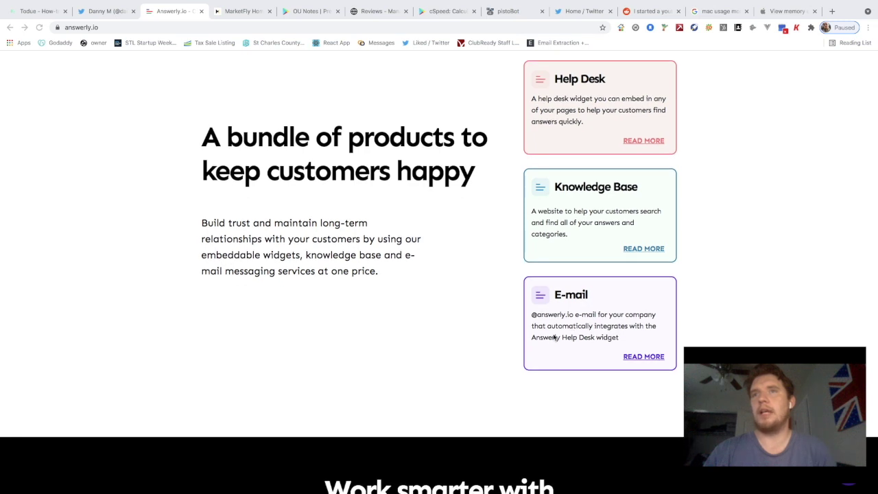
scroll(555, 337, up, 1)
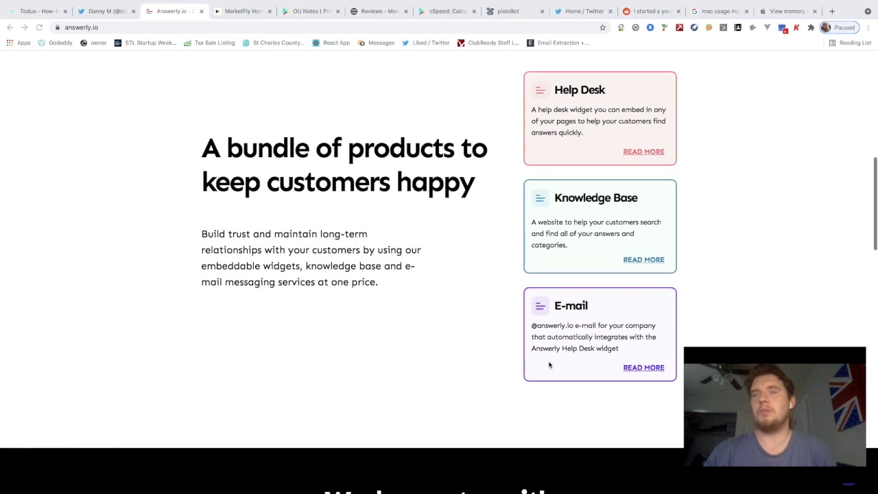
scroll(607, 352, up, 3)
scroll(606, 343, up, 1)
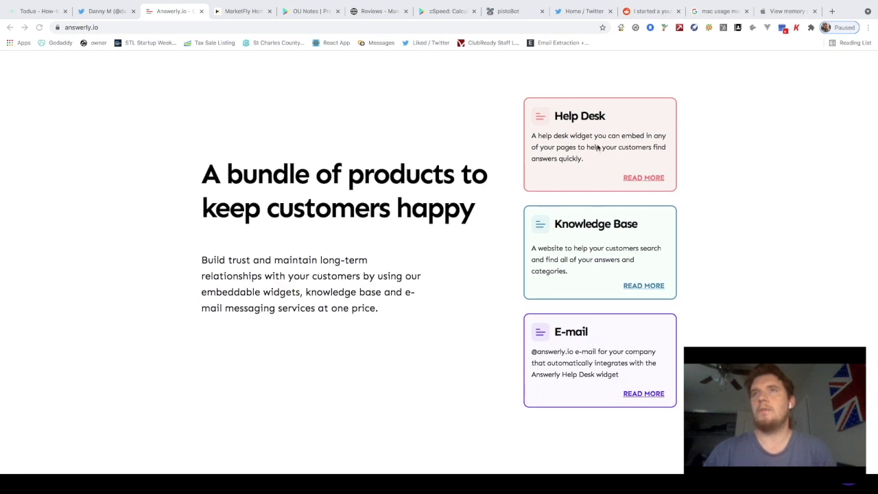
scroll(579, 137, up, 10)
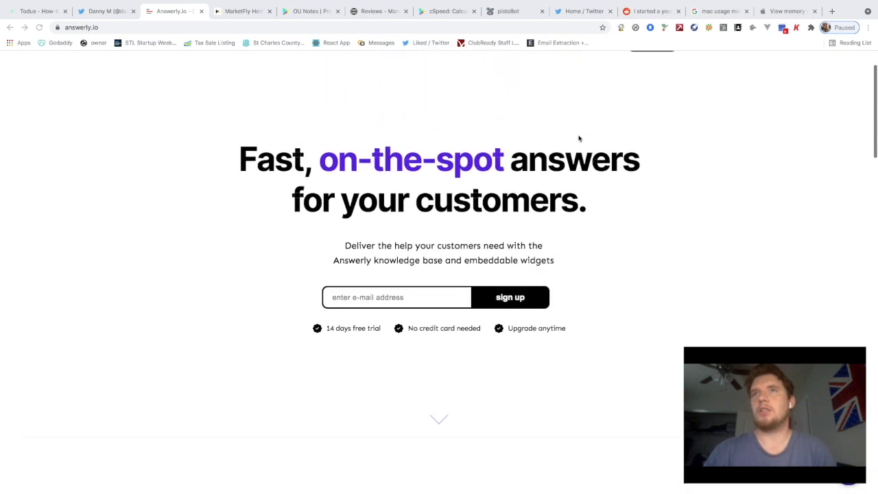
scroll(578, 138, down, 15)
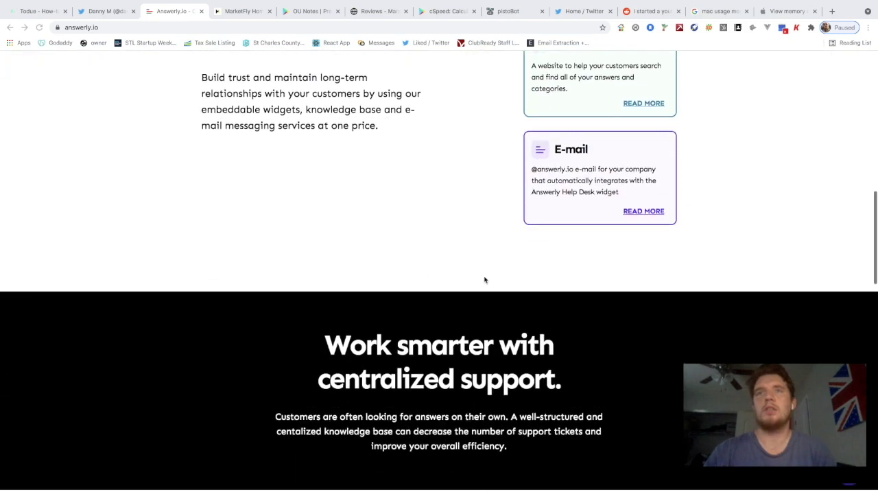
scroll(484, 280, down, 2)
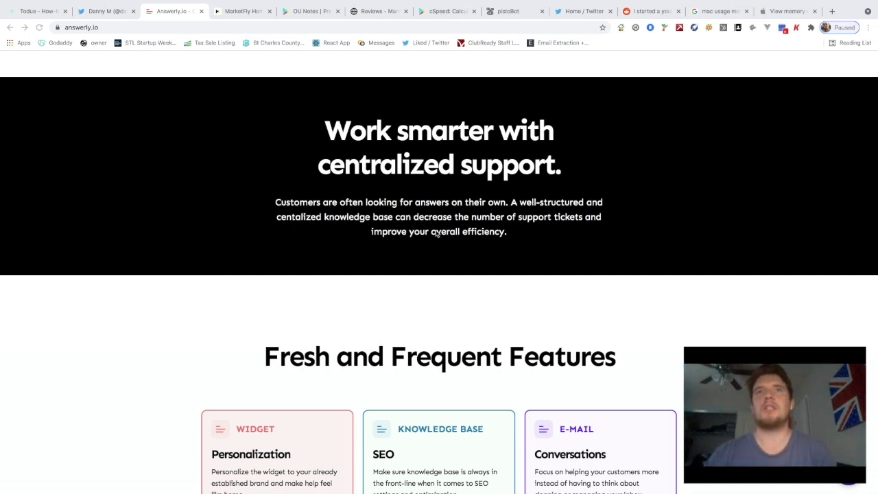
scroll(436, 248, down, 1)
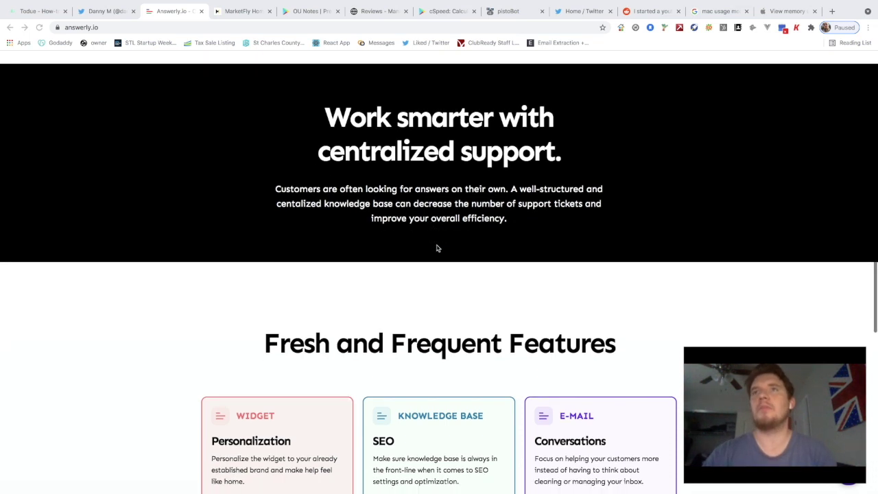
scroll(437, 248, down, 1)
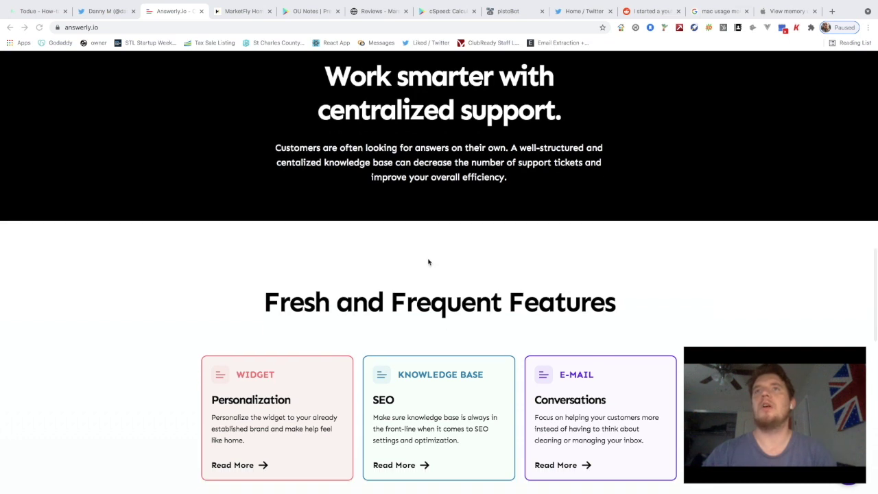
scroll(427, 261, down, 3)
scroll(361, 224, down, 1)
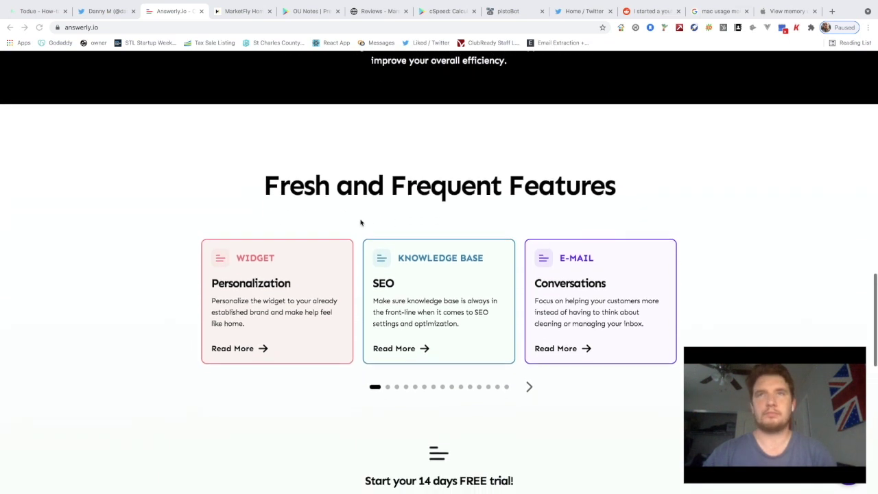
scroll(388, 198, down, 1)
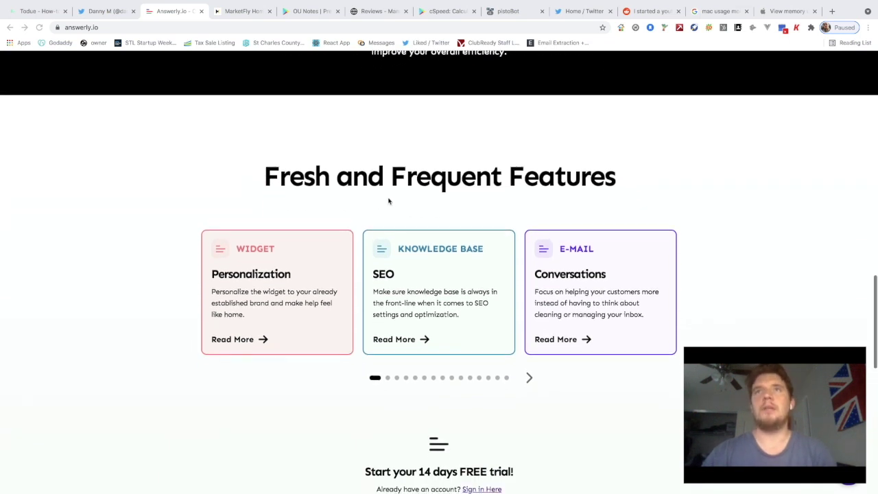
scroll(411, 196, down, 1)
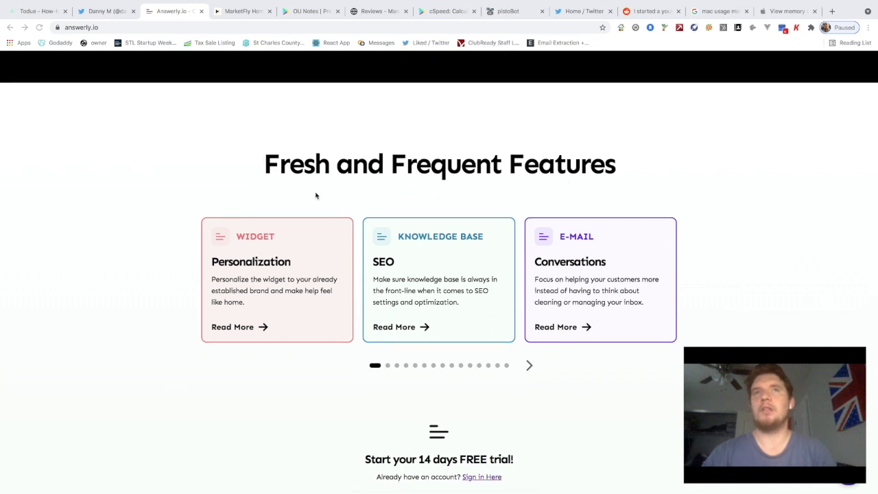
scroll(315, 196, down, 1)
scroll(269, 267, down, 2)
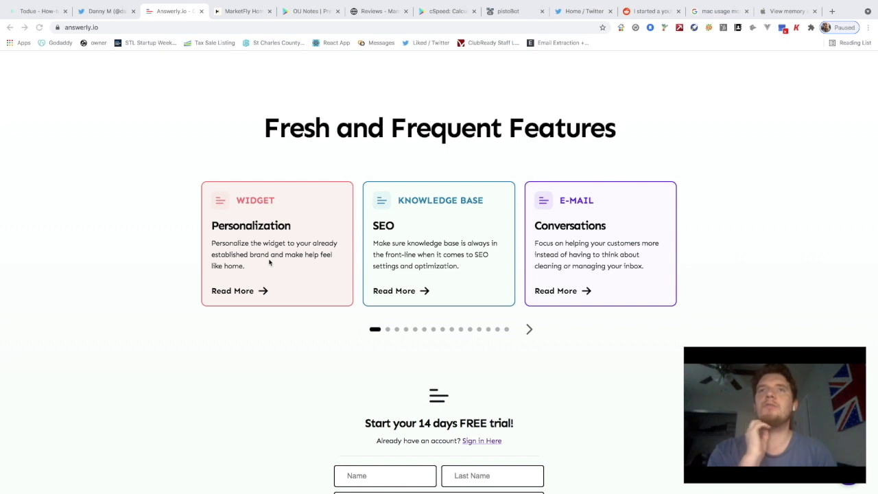
scroll(535, 218, down, 2)
scroll(623, 229, down, 5)
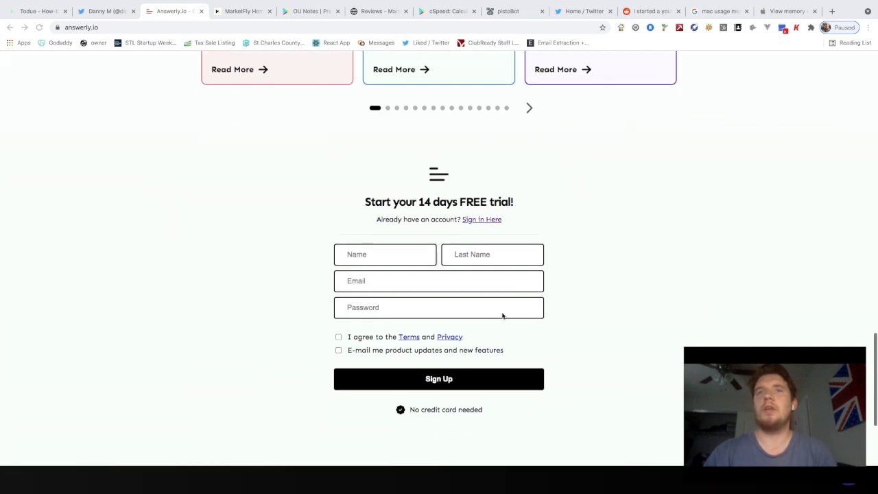
scroll(490, 270, down, 1)
scroll(421, 281, down, 1)
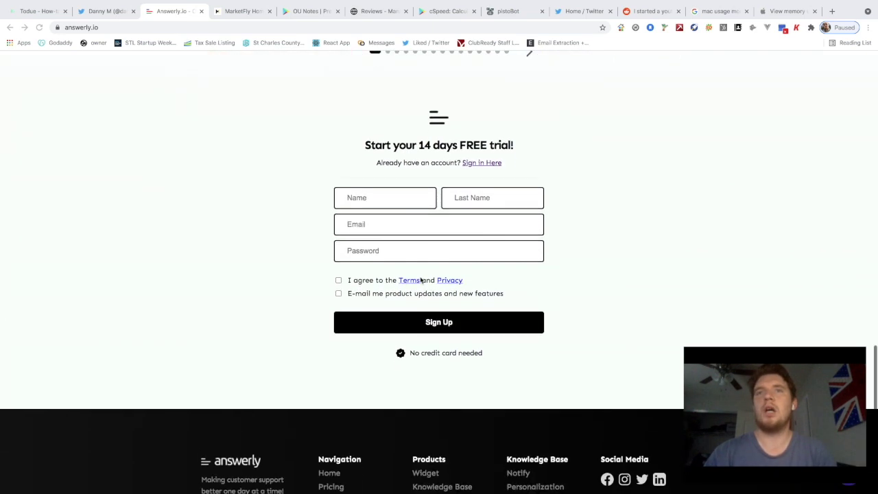
scroll(421, 281, up, 20)
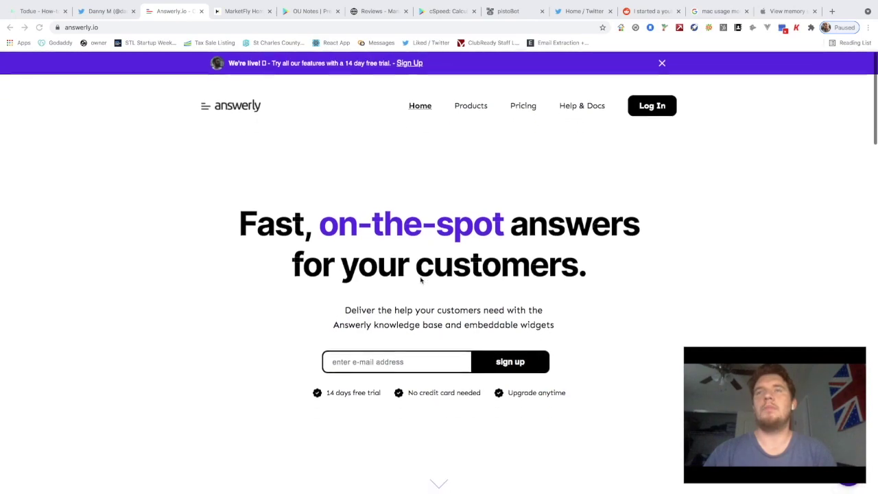
scroll(448, 244, down, 1)
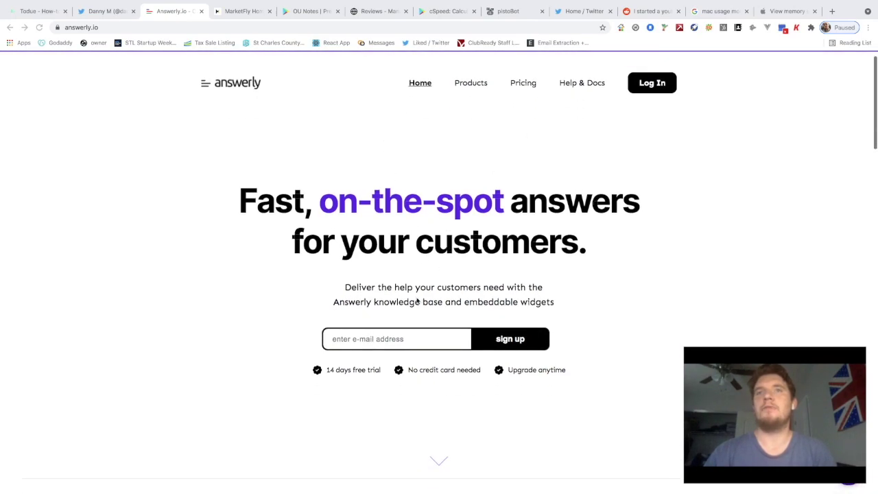
scroll(373, 327, down, 20)
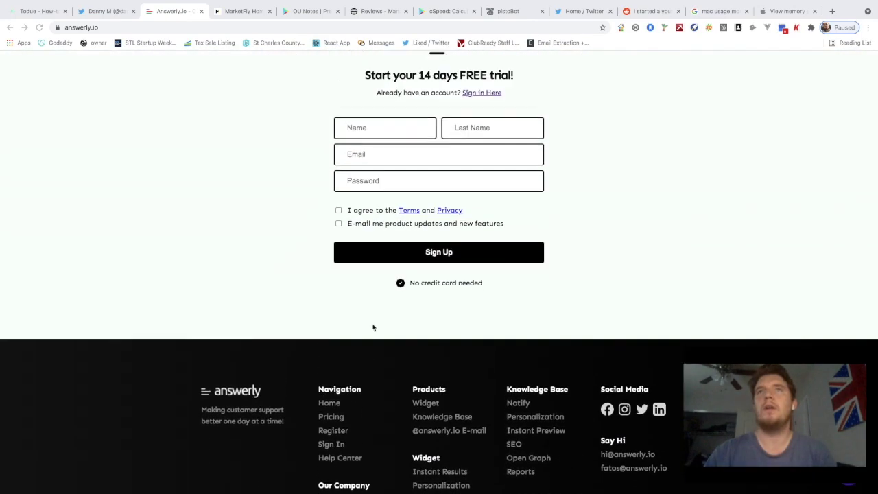
scroll(373, 328, up, 2)
Fill in the trial form with the user's name, e-mail address and password
click(360, 267)
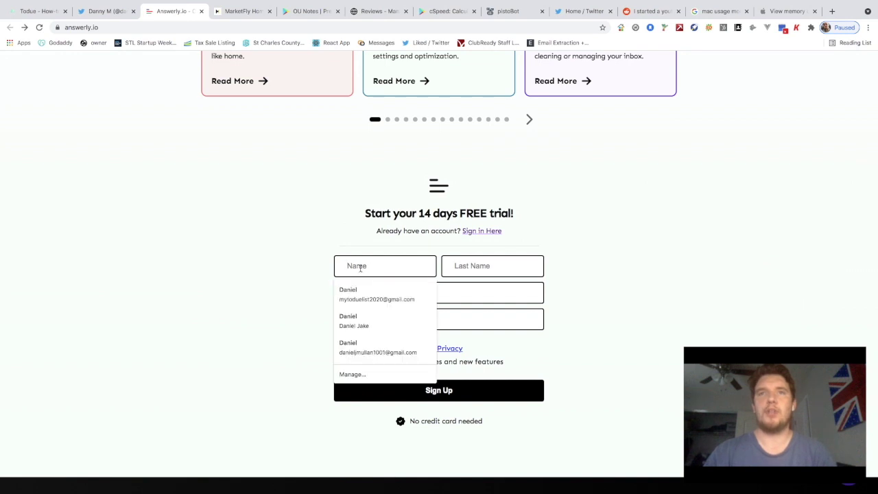
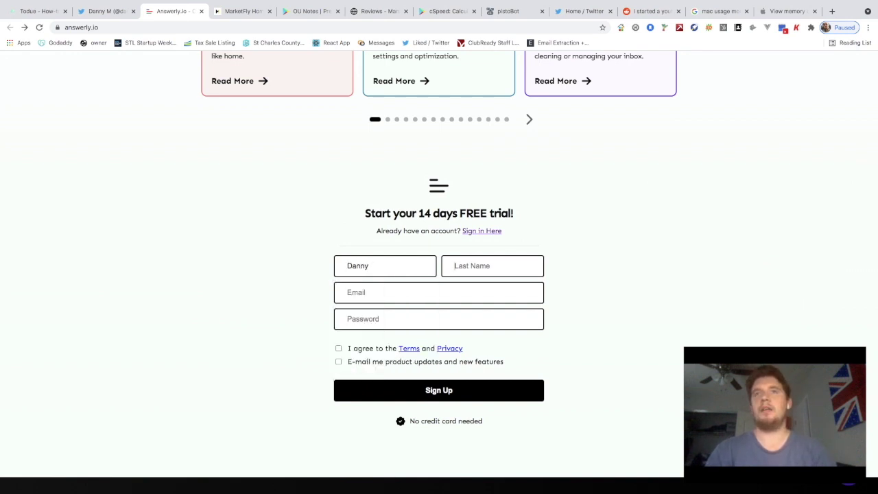
key(Tab)
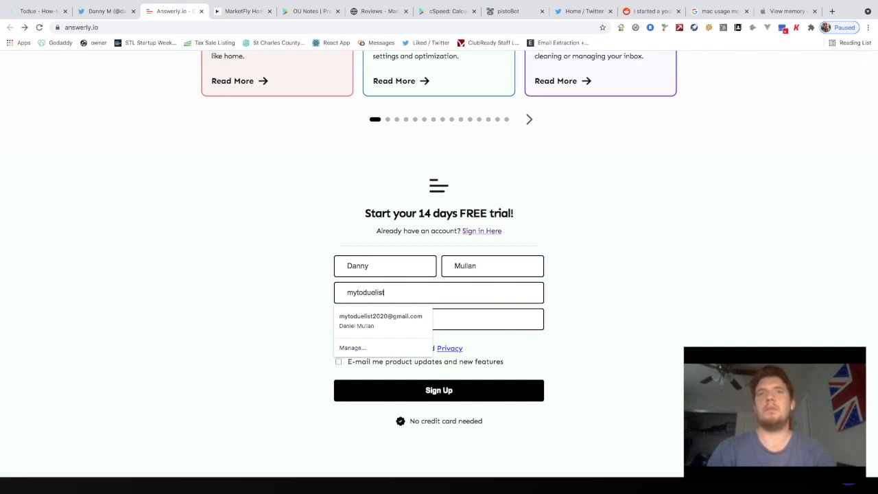
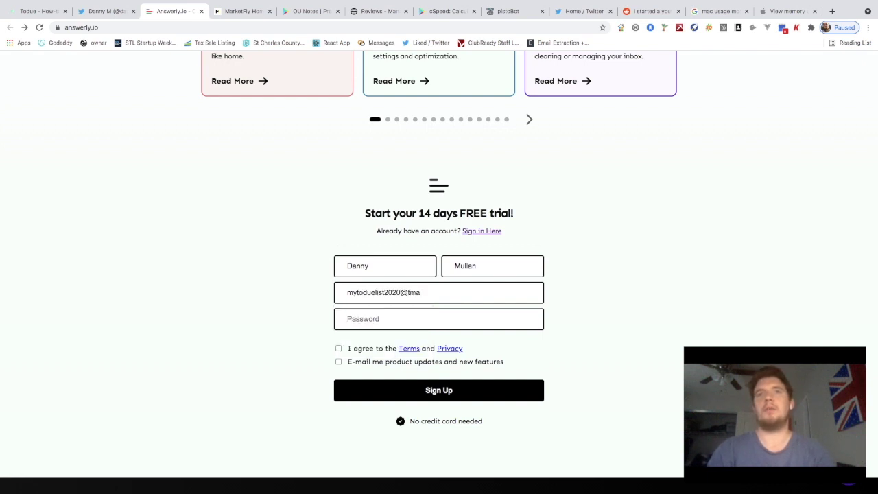
key(Tab)
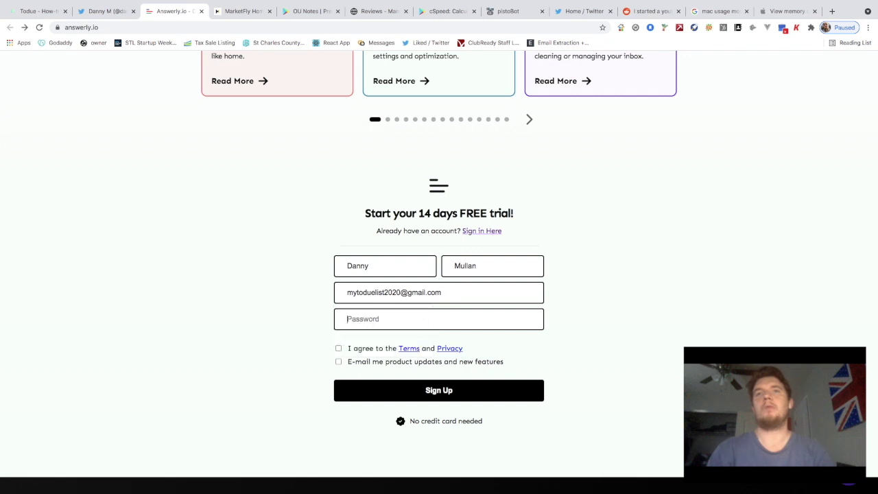
text(m)
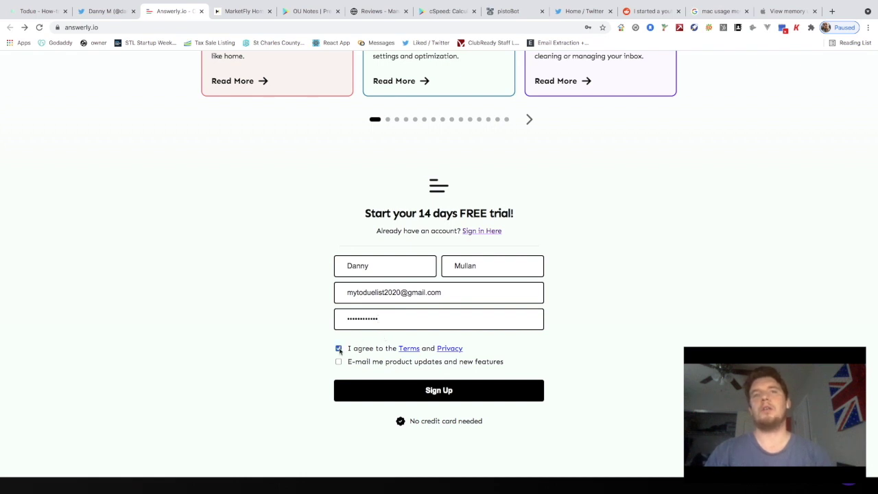
Submit the free-trial sign-up and look over the resulting Answerly Sign In page
click(449, 395)
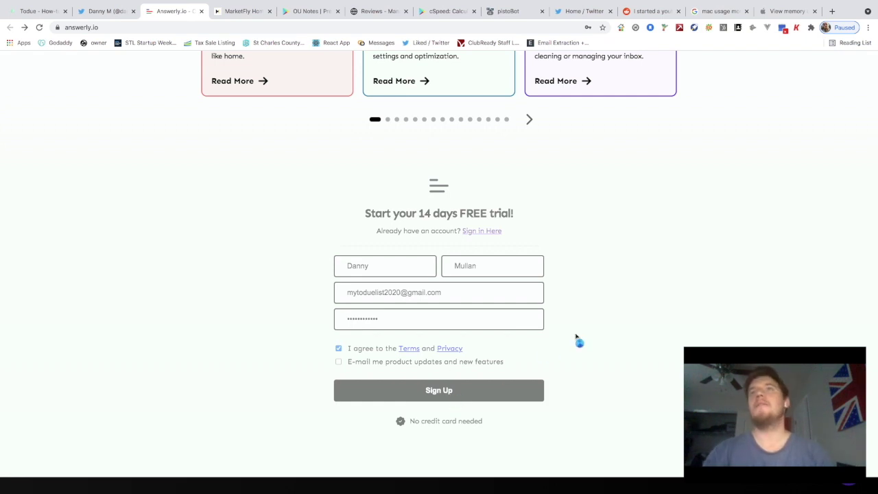
scroll(577, 339, up, 4)
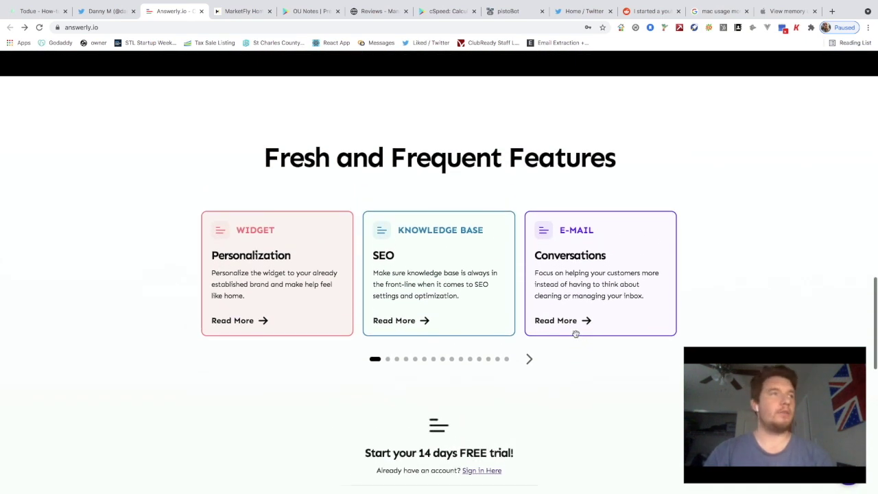
scroll(664, 298, down, 1)
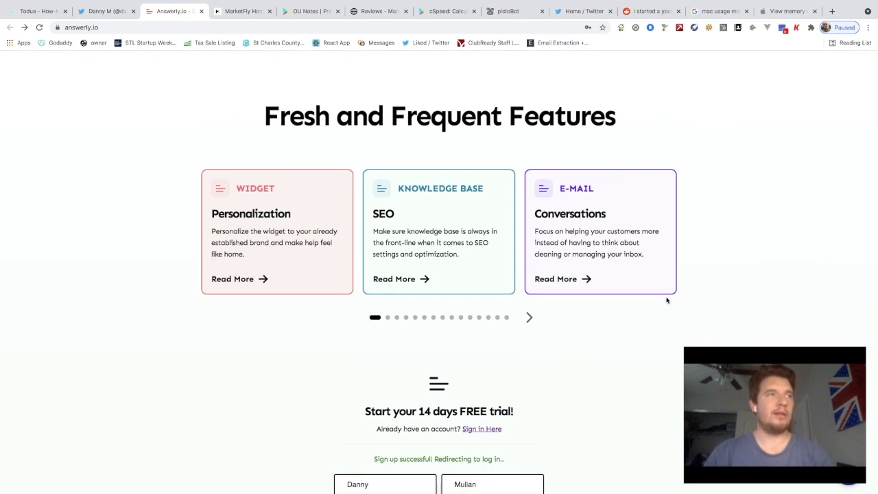
scroll(619, 366, down, 8)
scroll(619, 367, up, 5)
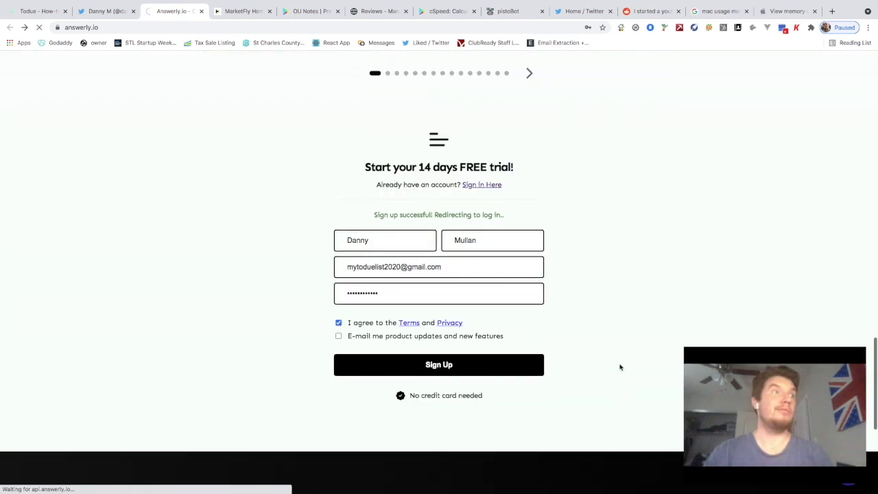
scroll(619, 366, up, 4)
scroll(619, 370, up, 3)
scroll(619, 370, down, 6)
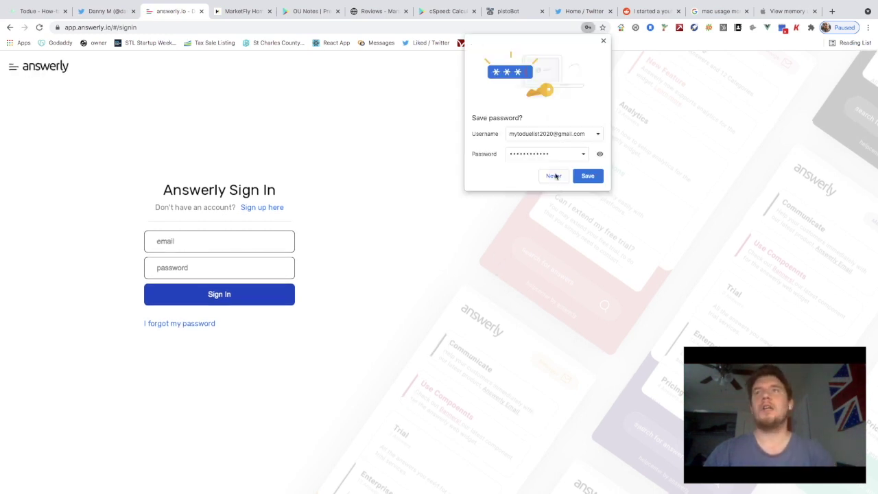
Sign in to Answerly with the new account's email and password, declining Chrome's password saving
click(552, 177)
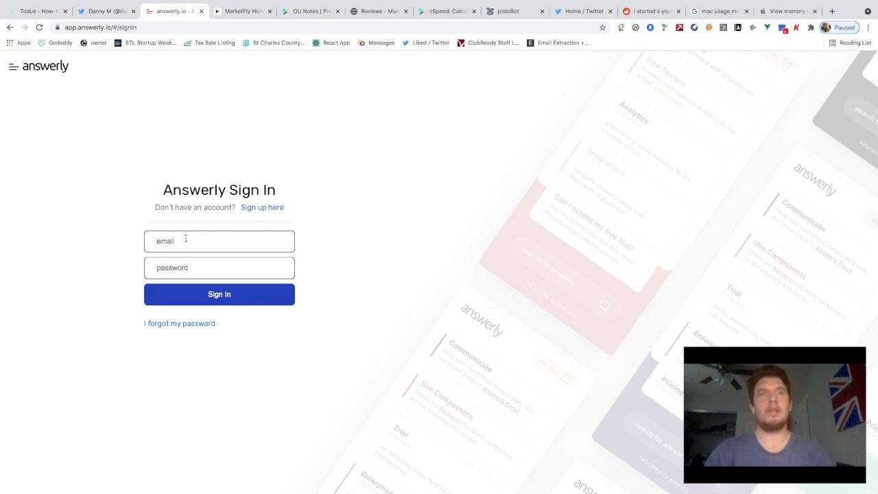
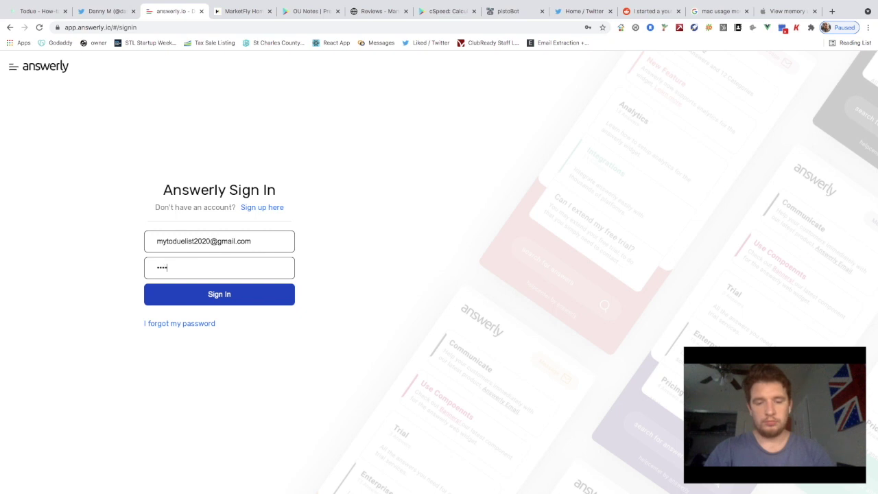
click(256, 292)
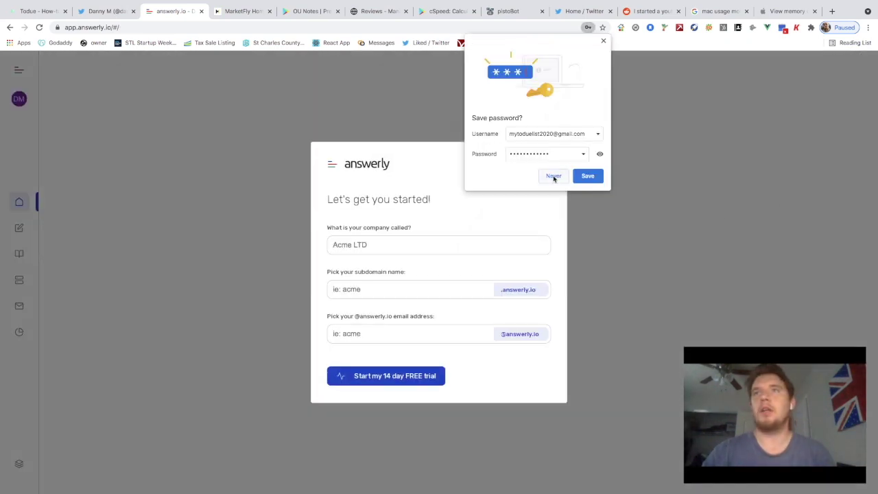
click(553, 177)
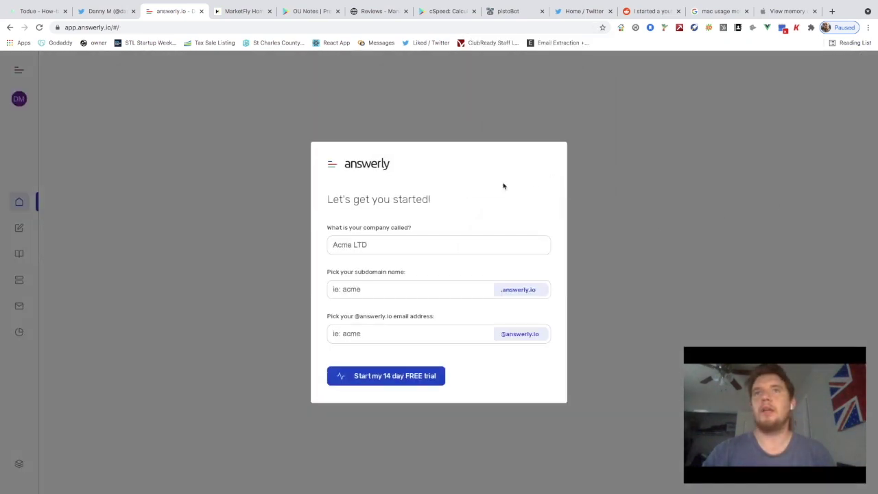
Enter company 'Moonlight MVPOP Youtube Channel', subdomain moonlightmvp and an email username, then start the free trial
click(362, 241)
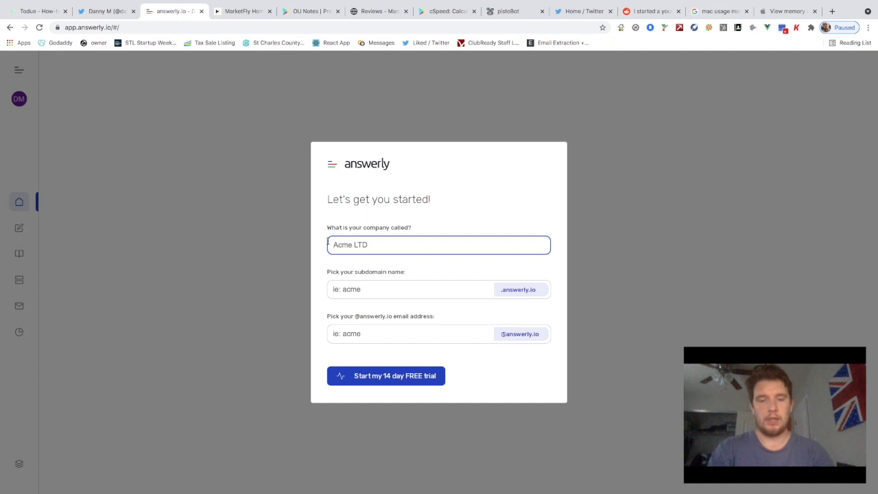
text(Mo)
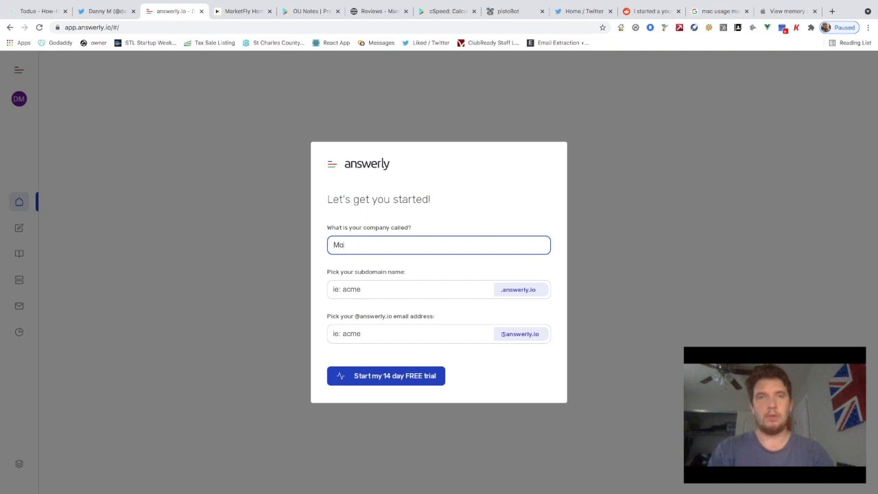
text(onlight MV)
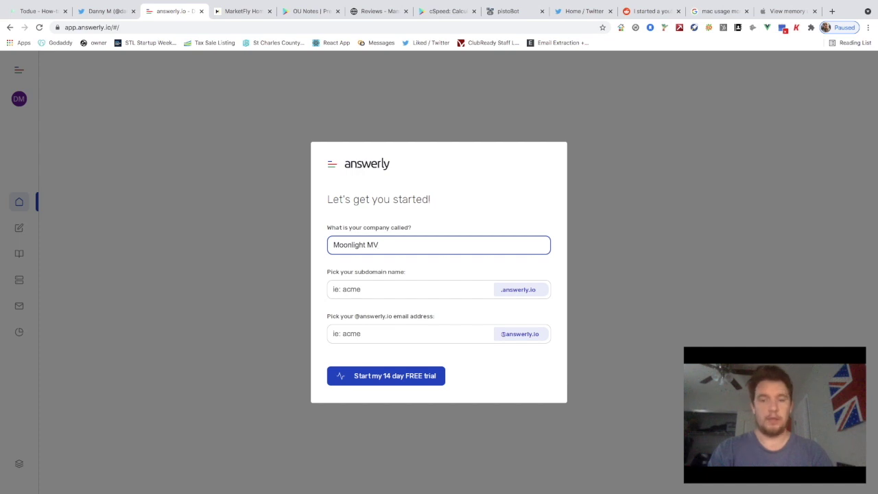
text(POP Youtube Channel)
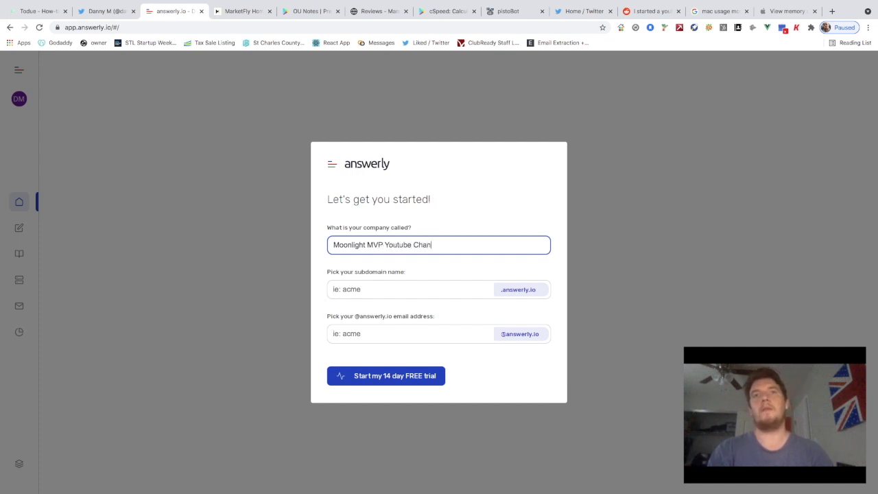
click(373, 288)
text(moonlightmvp)
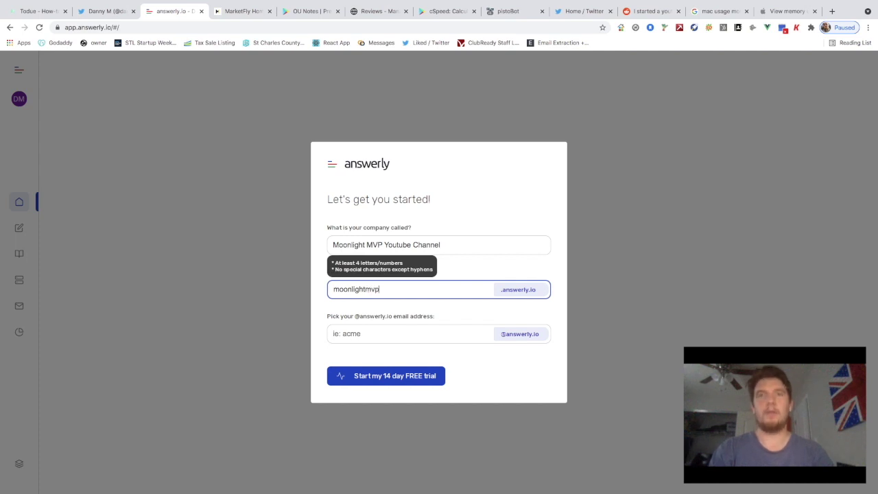
key(super+a)
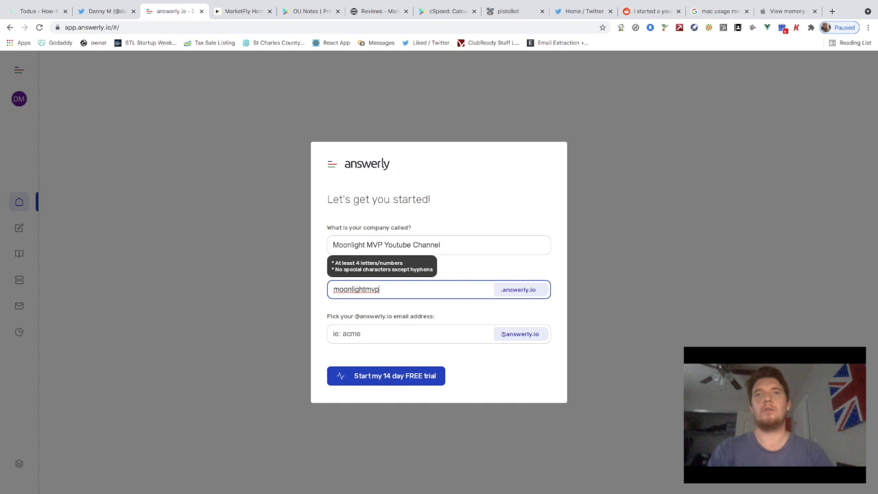
click(410, 334)
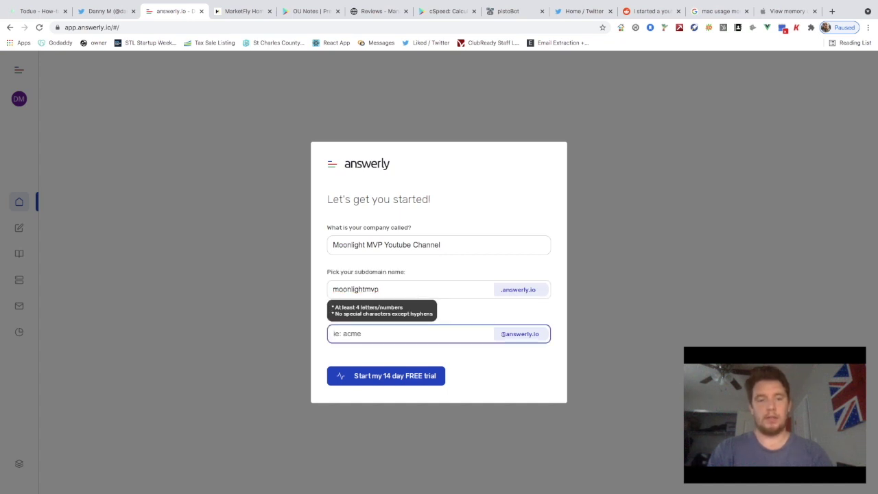
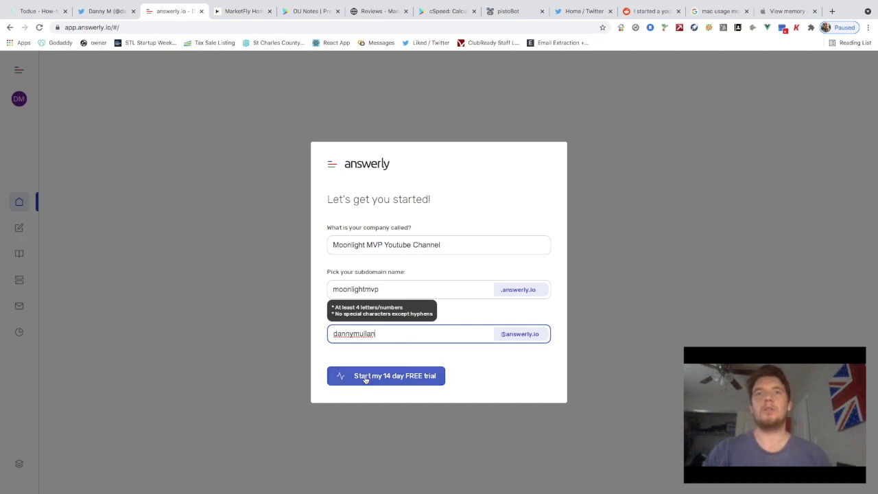
click(400, 382)
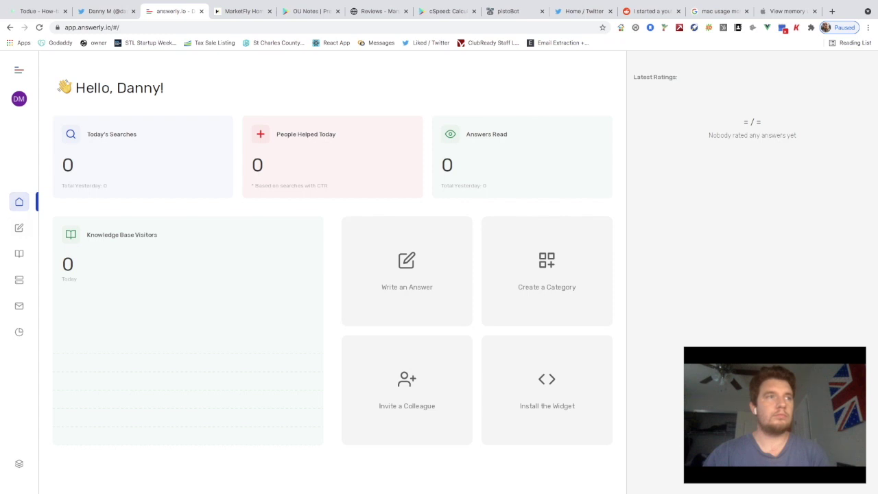
Exit browser full-screen and scroll the all-zero Answerly dashboard
key(ctrl+super+f)
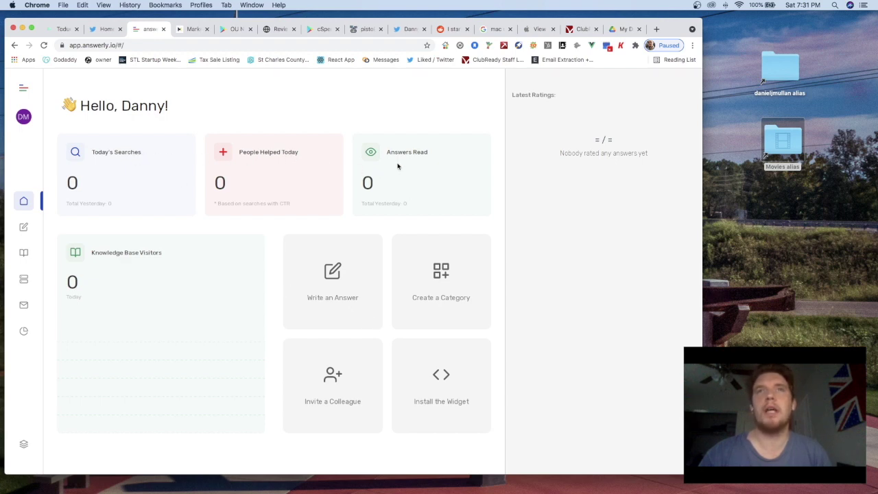
scroll(411, 215, down, 1)
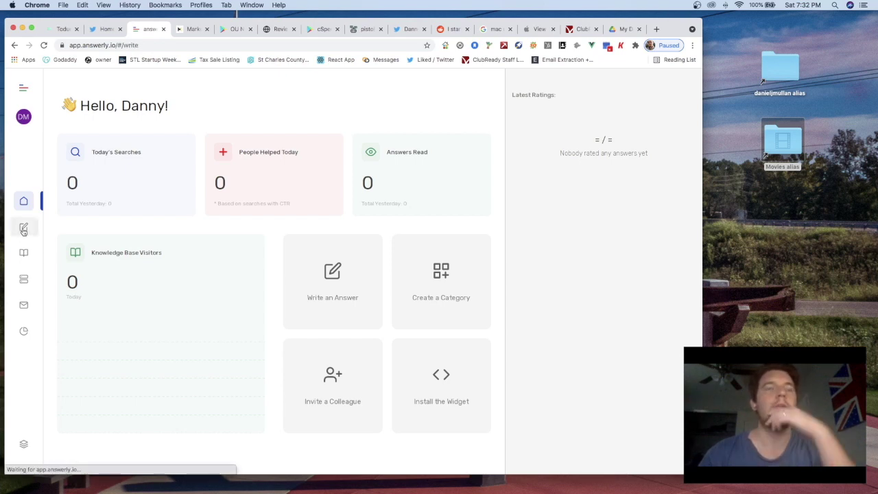
Open the Write page and reveal the New Answer/Category options
click(24, 229)
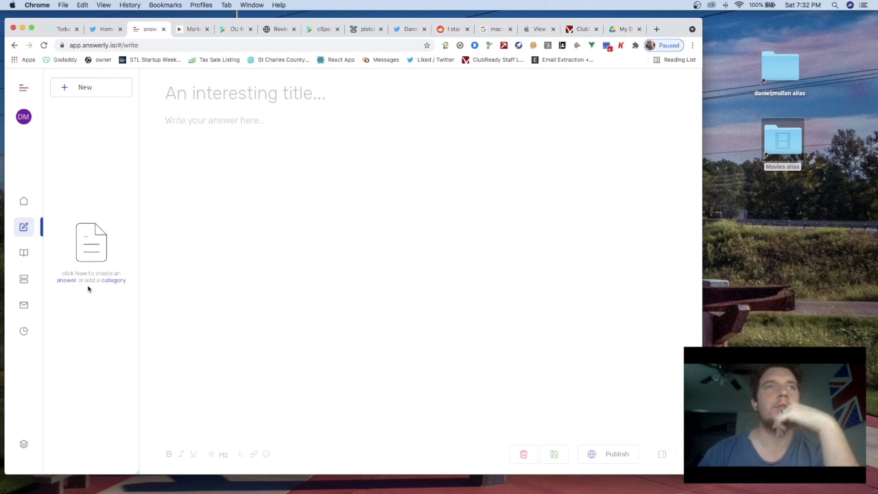
click(79, 88)
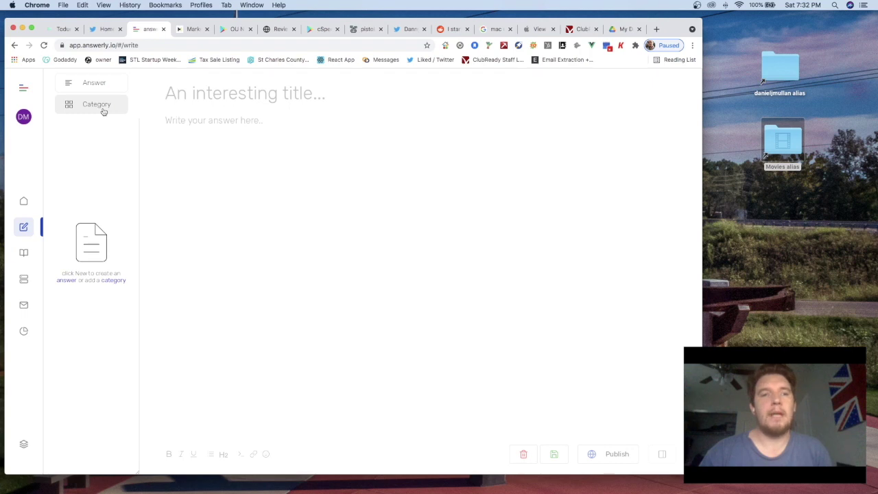
Add a new category named Merchandise
click(94, 109)
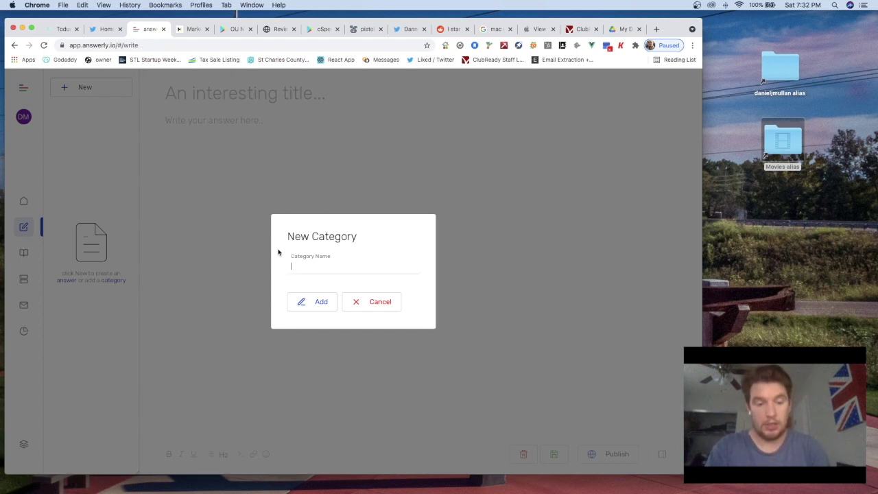
text(Merchandise)
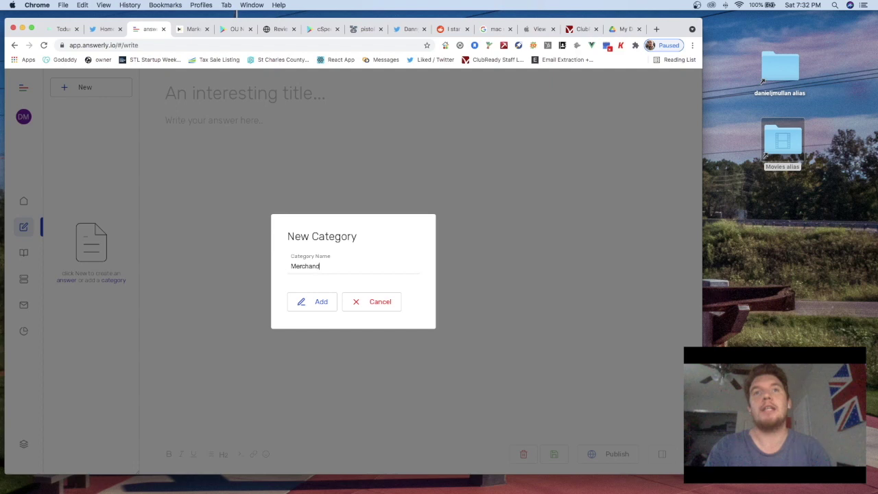
click(305, 301)
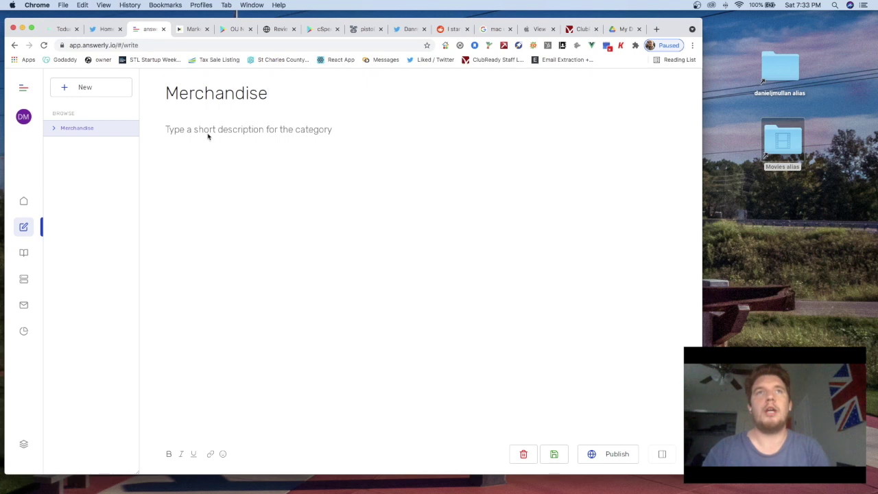
Describe Merchandise as selling to subscribers and communicating with them about their orders
click(236, 132)
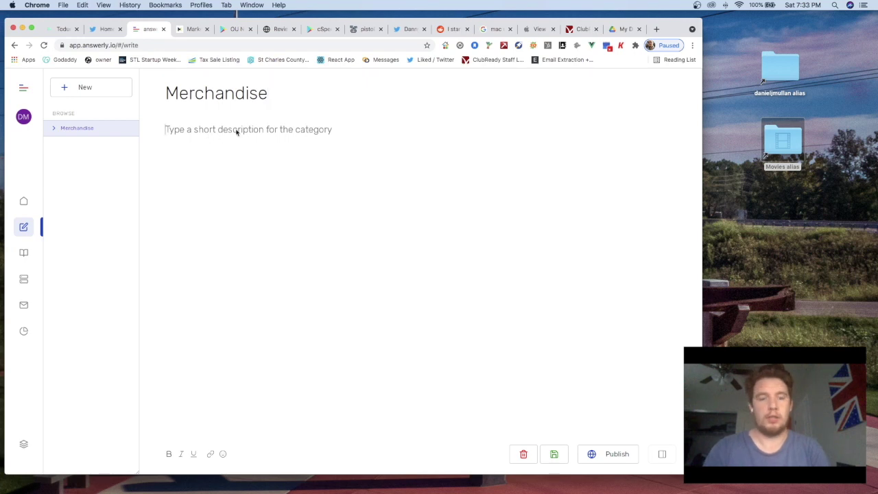
text(This is where )
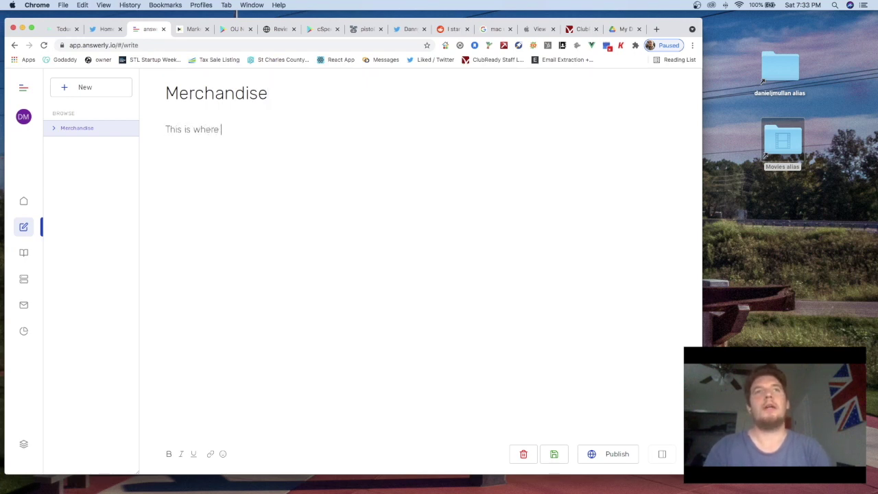
text(I'm)
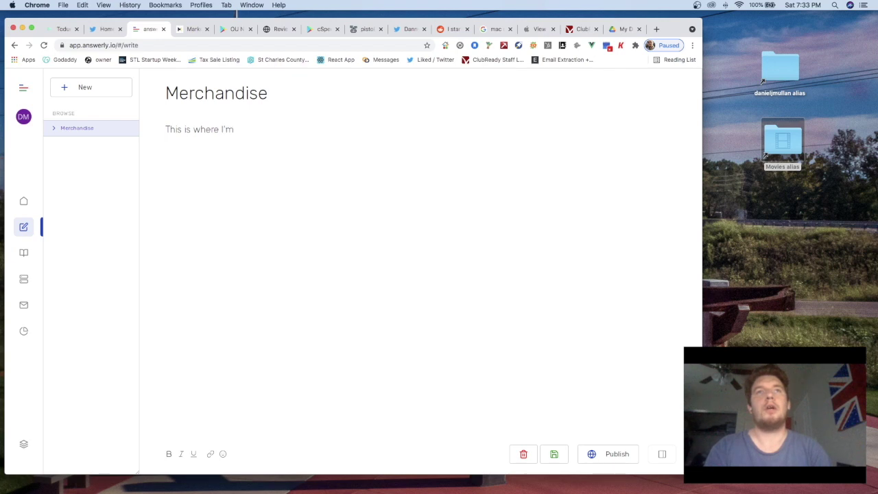
text( goin)
text( to)
key(BackSpace)
key(BackSpace)
key(BackSpace)
text(g to sell)
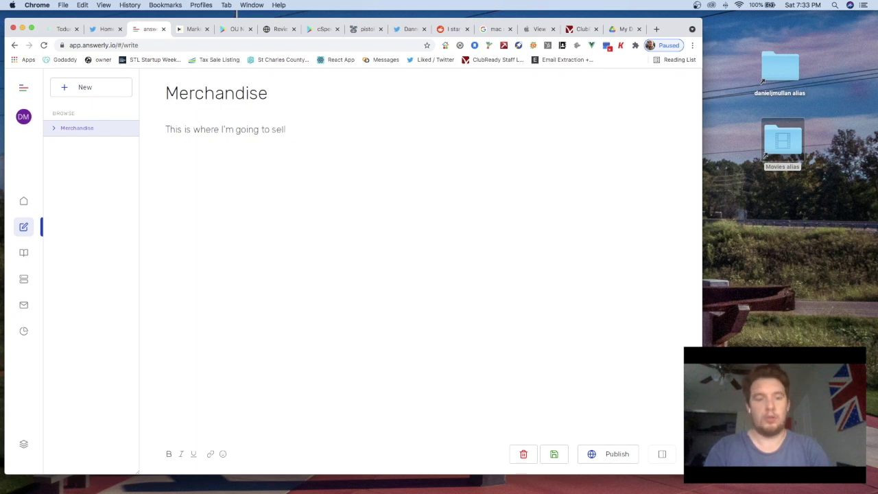
text( shit to my subscribers)
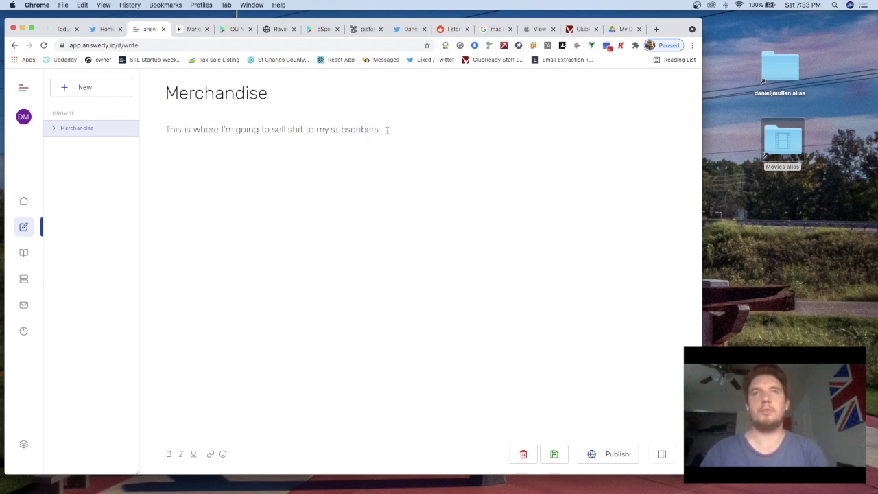
text(.)
key(BackSpace)
key(BackSpace)
text(and)
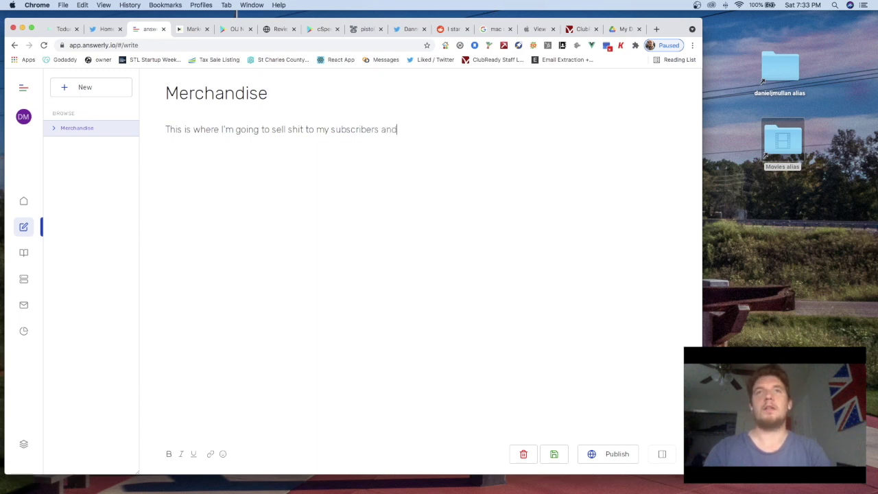
text( communicate with th)
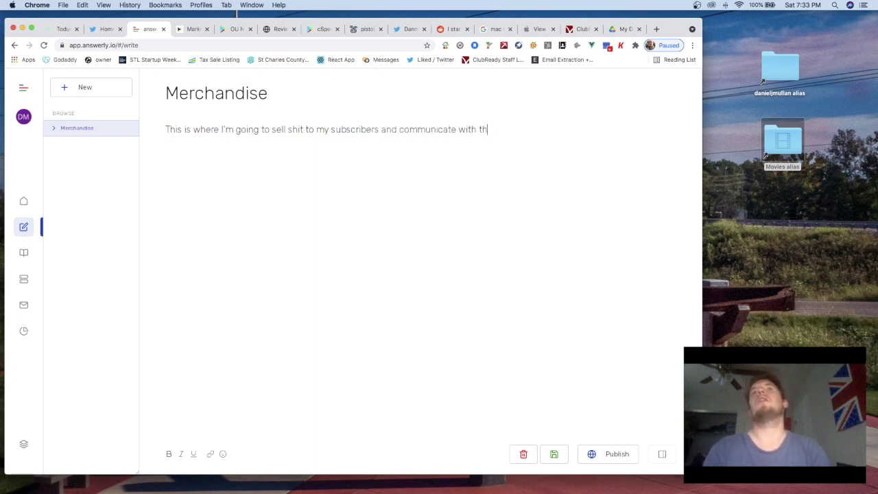
text(em about t)
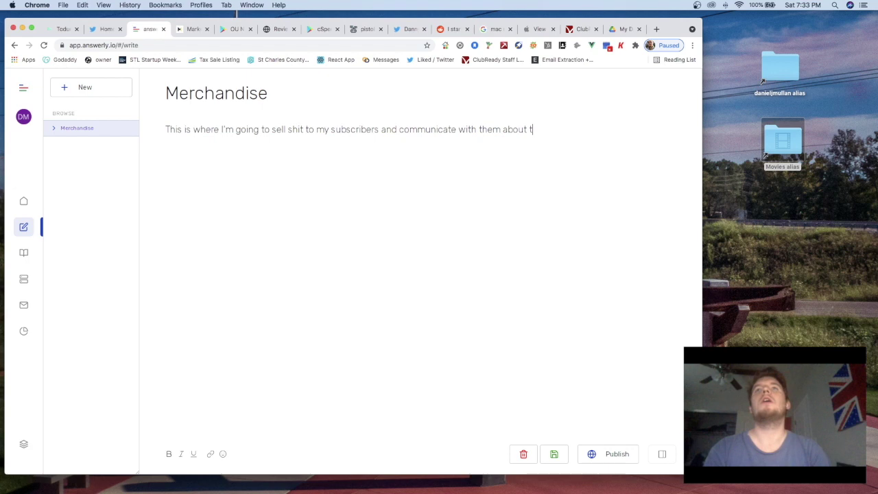
text(their orders.)
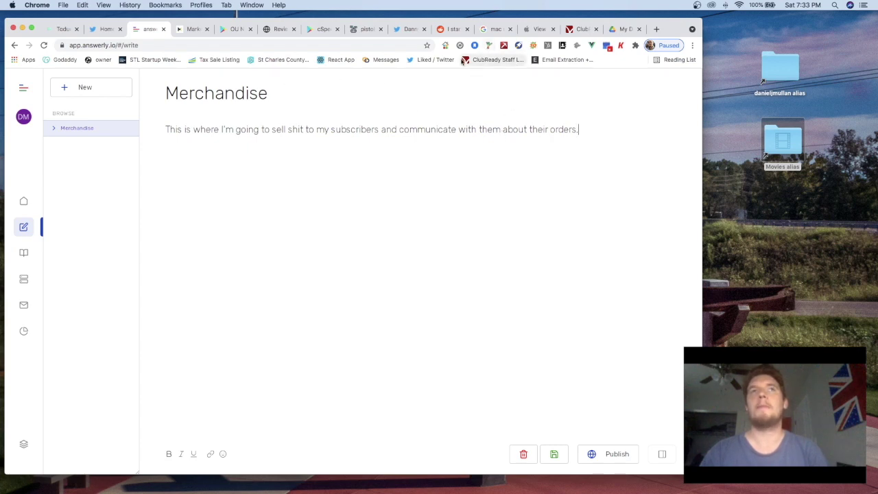
click(449, 31)
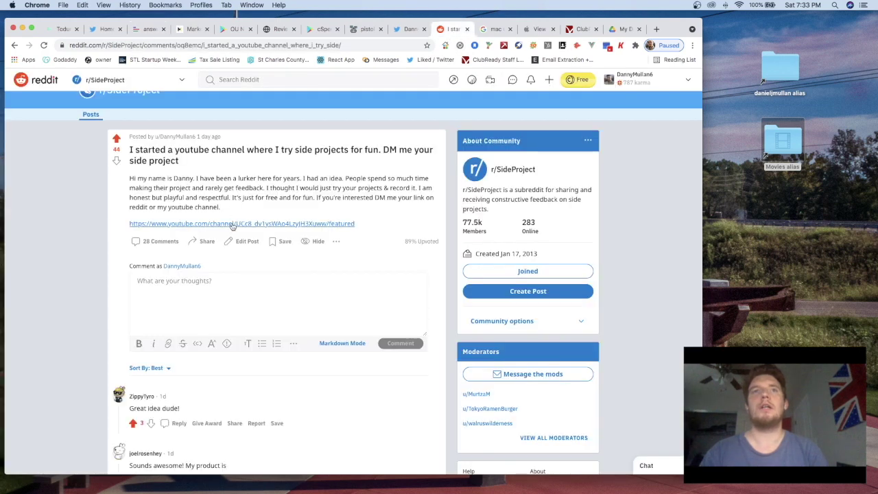
Copy the YouTube channel link from the Reddit post and return to the Answerly tab
drag(360, 226, 129, 223)
key(super+c)
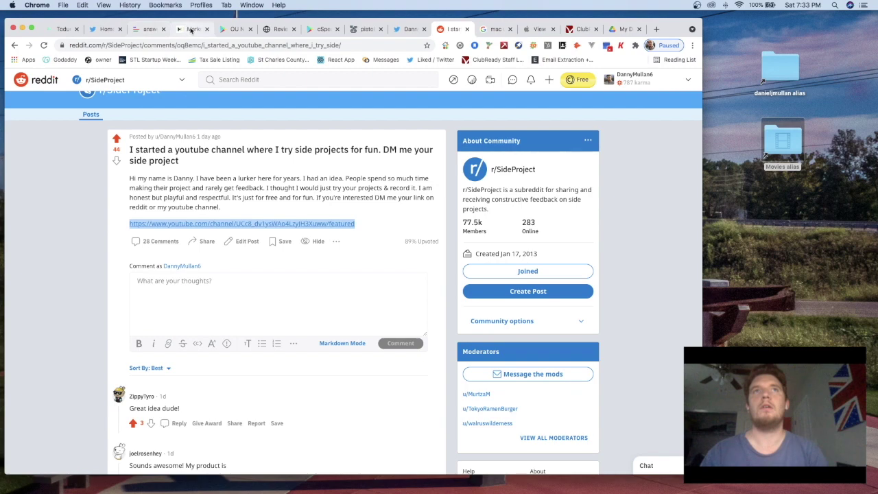
click(193, 29)
click(144, 30)
click(115, 29)
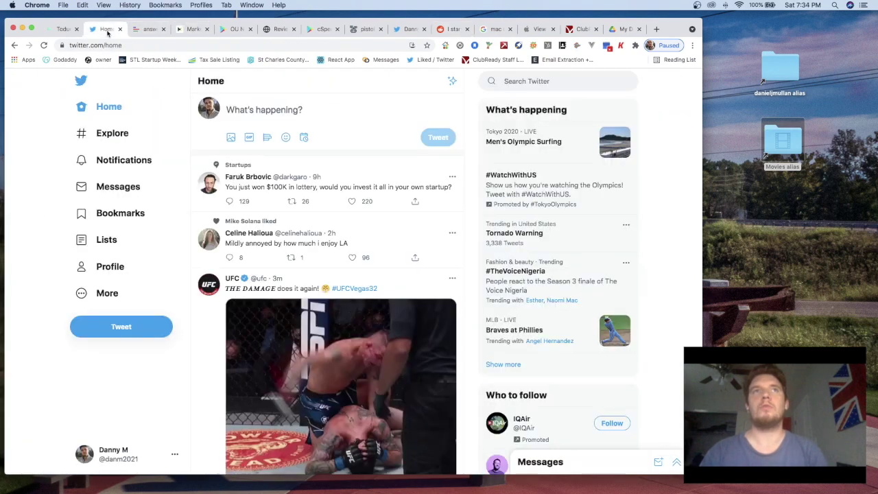
click(152, 31)
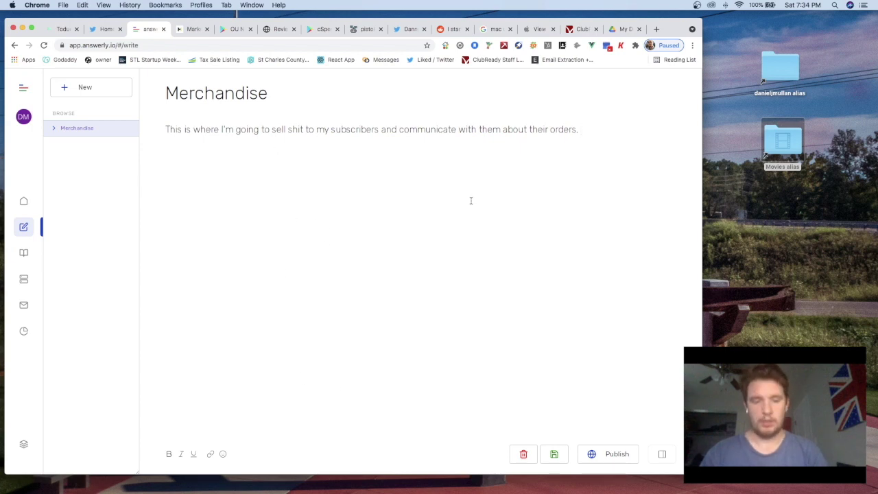
Append the YouTube link to the Merchandise description, publish it, and return to the dashboard
key(super+v)
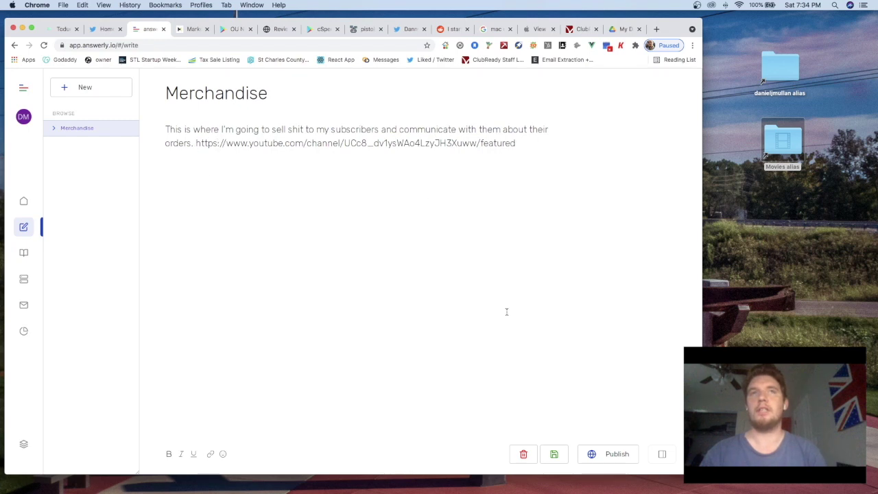
click(617, 455)
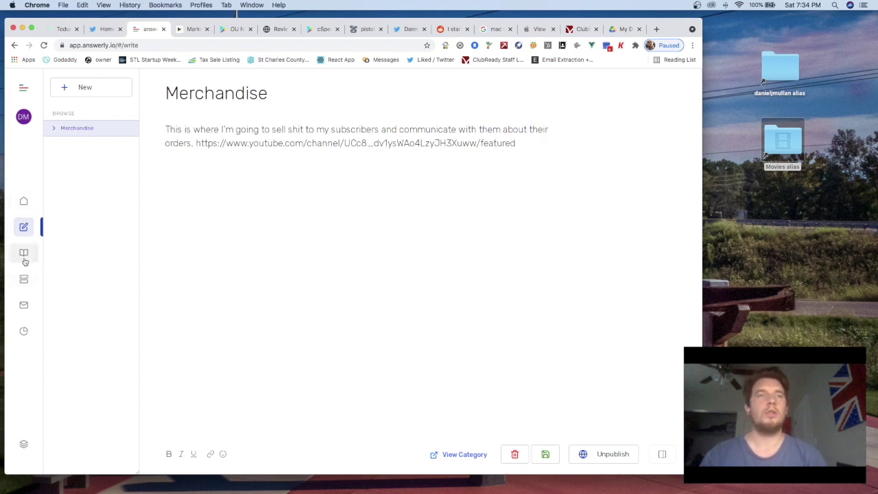
click(24, 202)
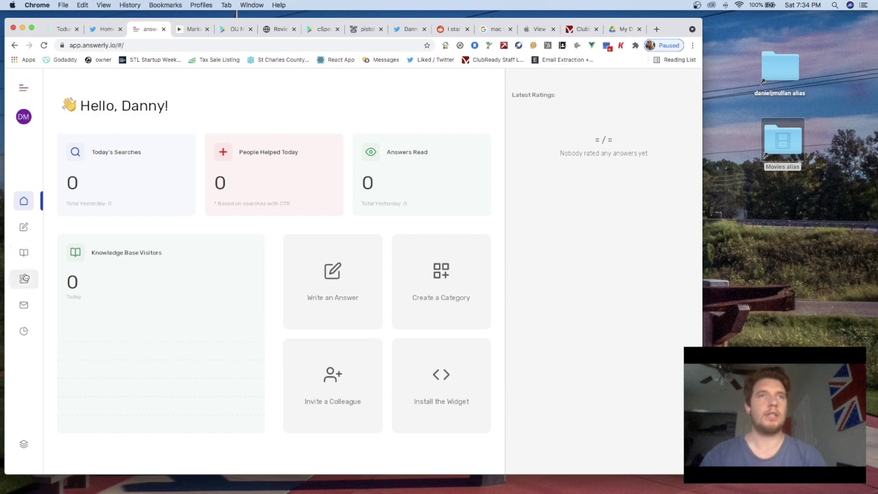
Browse the sidebar sections and open the knowledge base Look and Feel settings (theme #6265D1)
click(24, 277)
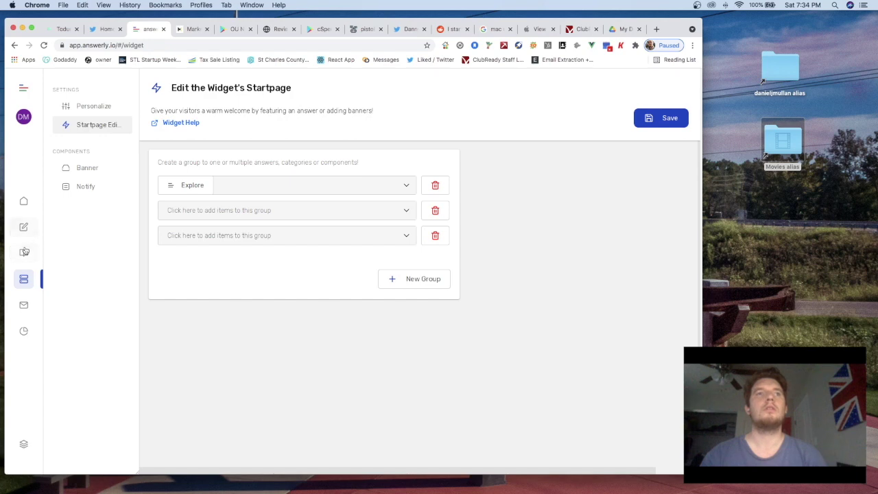
click(24, 252)
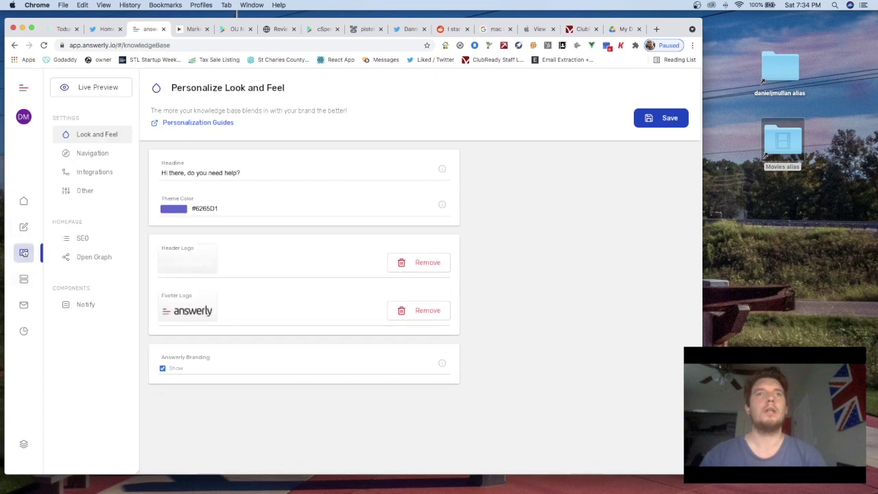
click(23, 227)
click(24, 203)
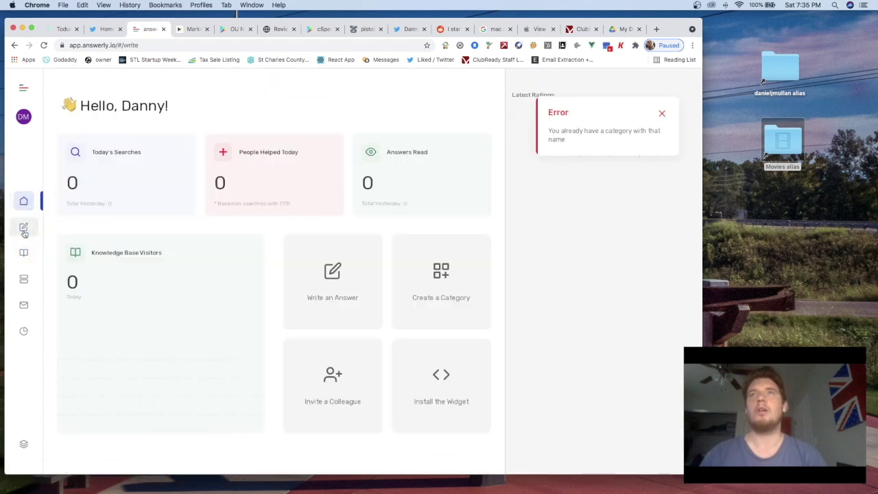
click(24, 230)
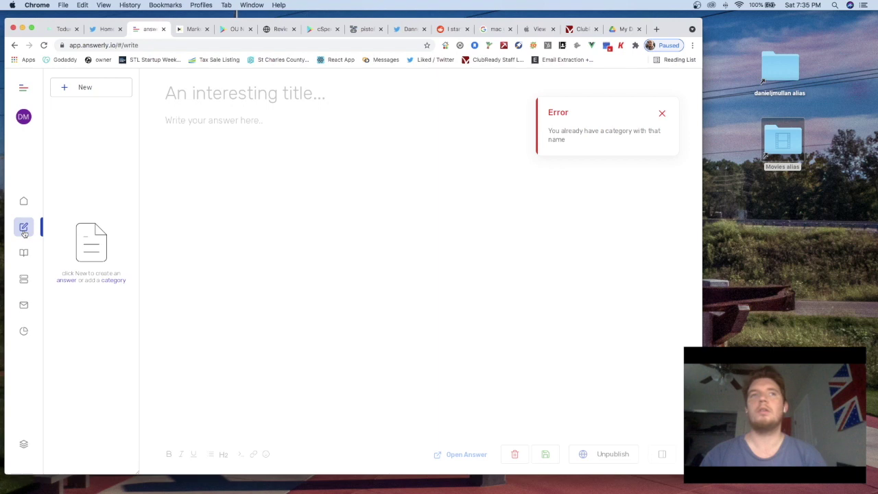
click(24, 202)
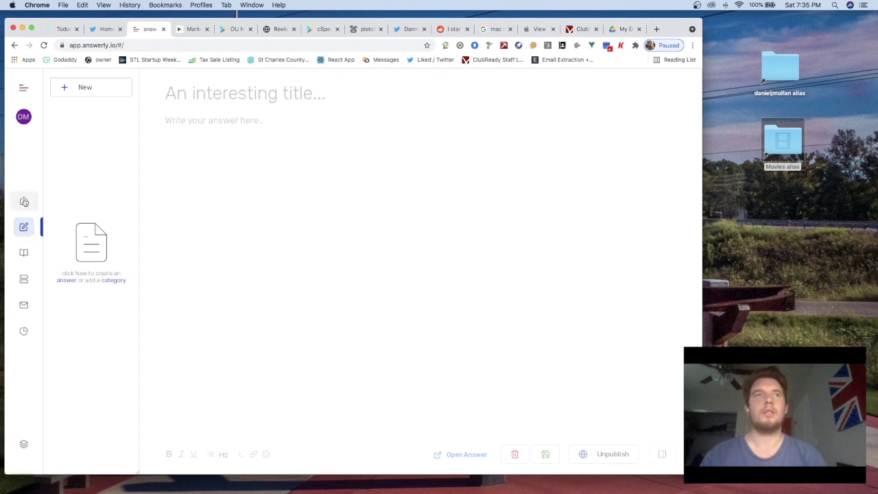
click(23, 251)
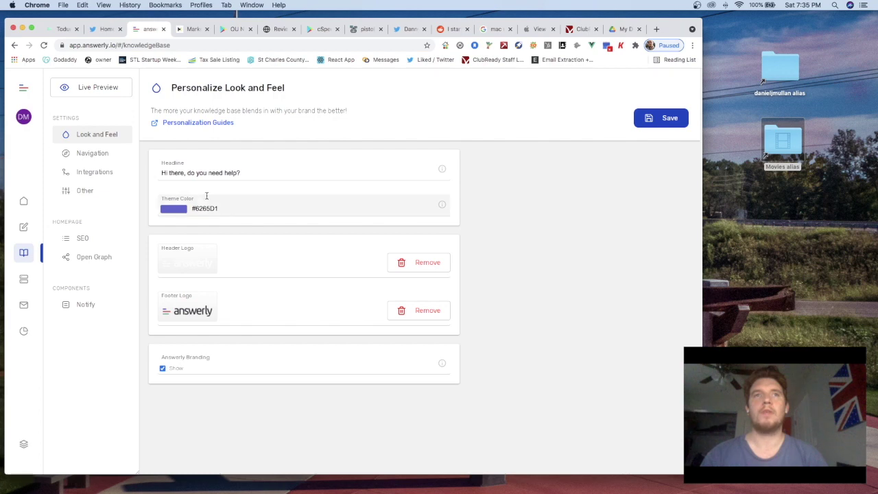
Replace the old headline with a new greeting starting 'Wussup?'
drag(161, 172, 238, 170)
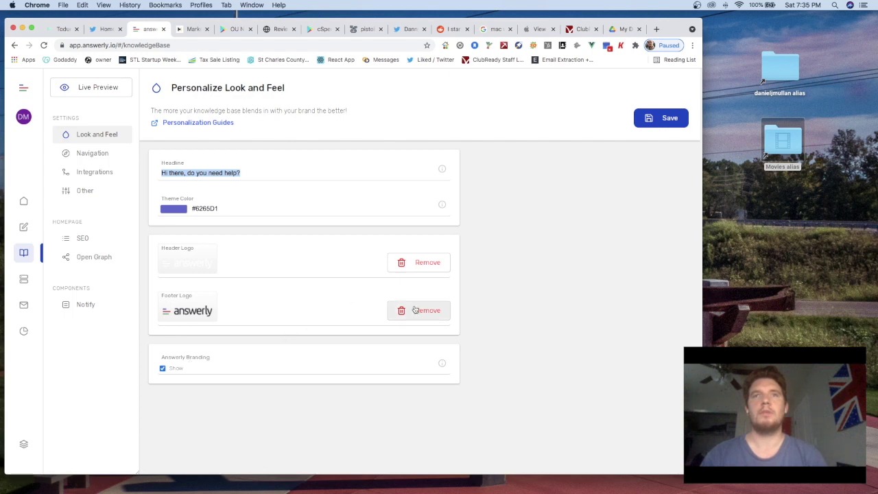
click(683, 125)
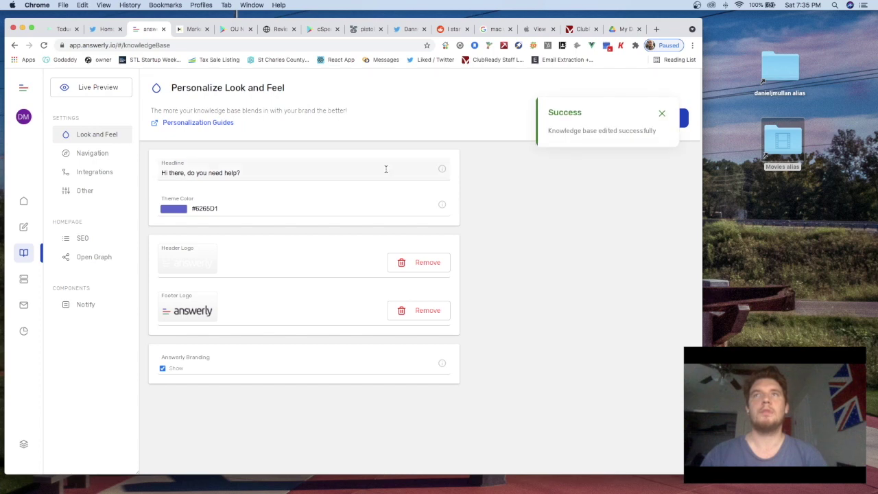
click(253, 174)
key(super+a)
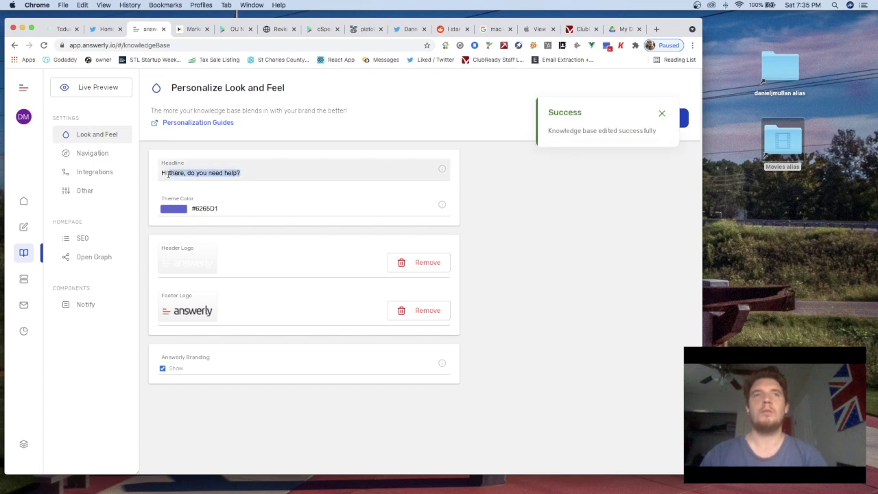
text(Wa)
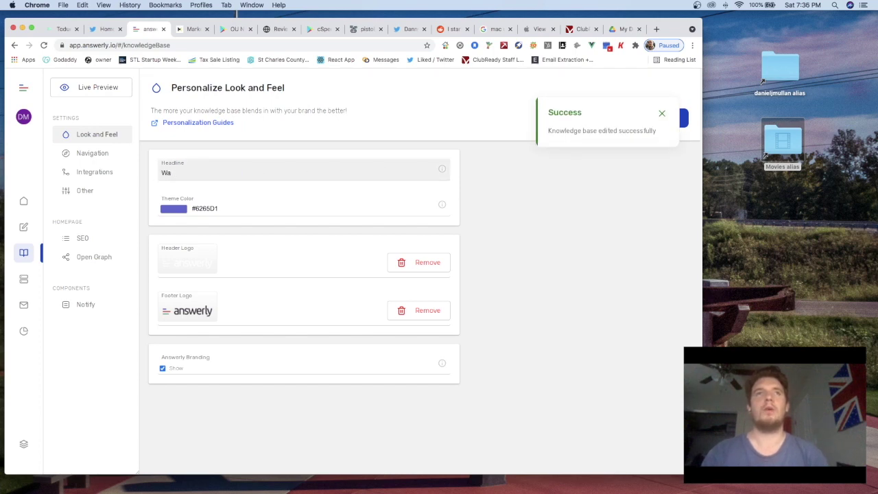
key(BackSpace)
text(ussup? )
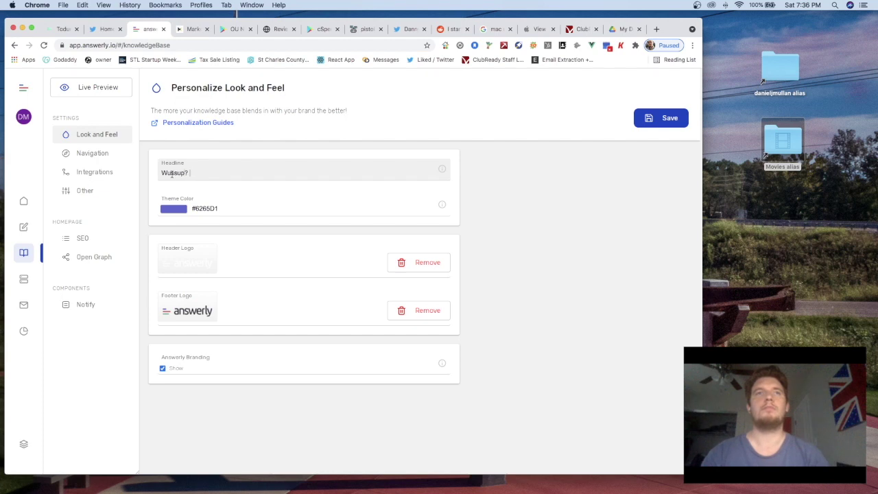
text(What y)
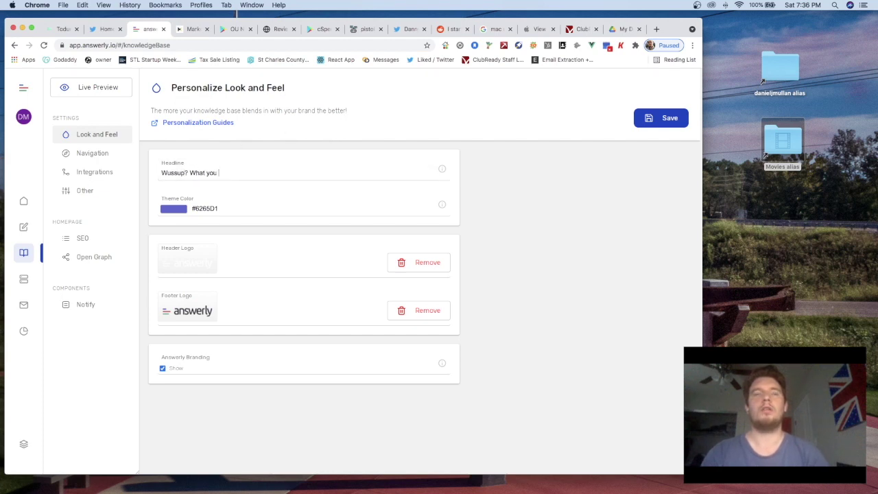
key(BackSpace)
text(the fuck do yo)
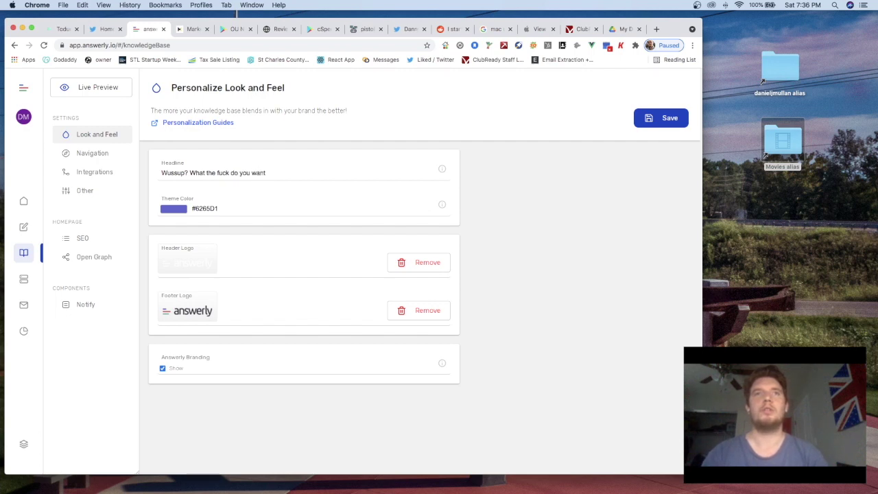
Fix the headline to 'Wussup, what…' with a comma and lowercase 'what', then save
click(189, 173)
key(BackSpace)
text(,)
key(Right)
key(Right)
key(BackSpace)
text(w)
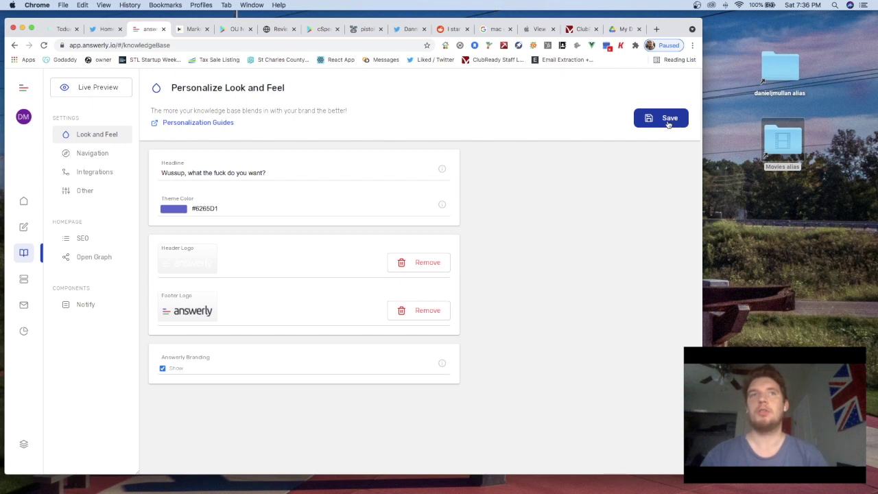
click(667, 120)
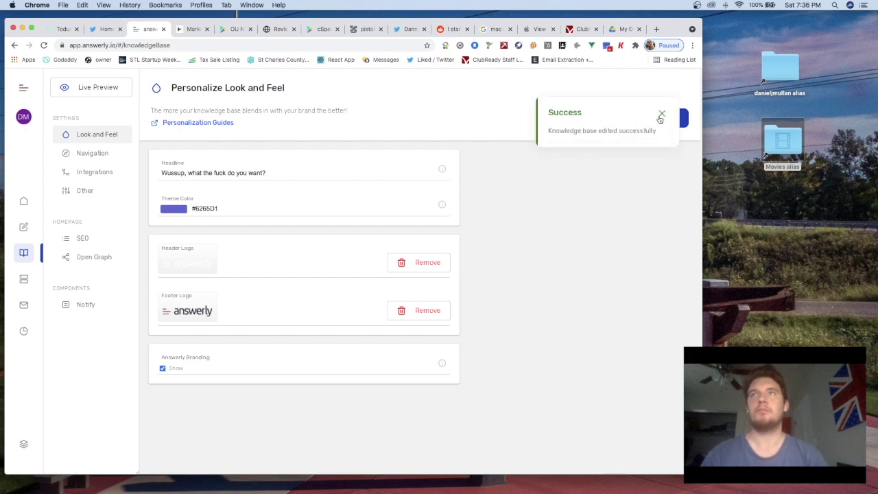
click(104, 158)
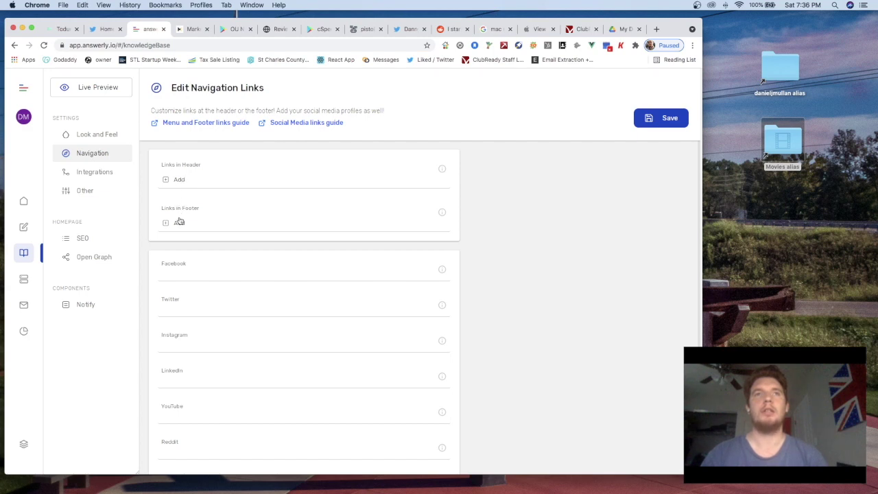
Paste the YouTube channel URL into the YouTube social-link field
scroll(176, 308, down, 1)
scroll(175, 313, down, 2)
scroll(186, 327, down, 2)
click(181, 364)
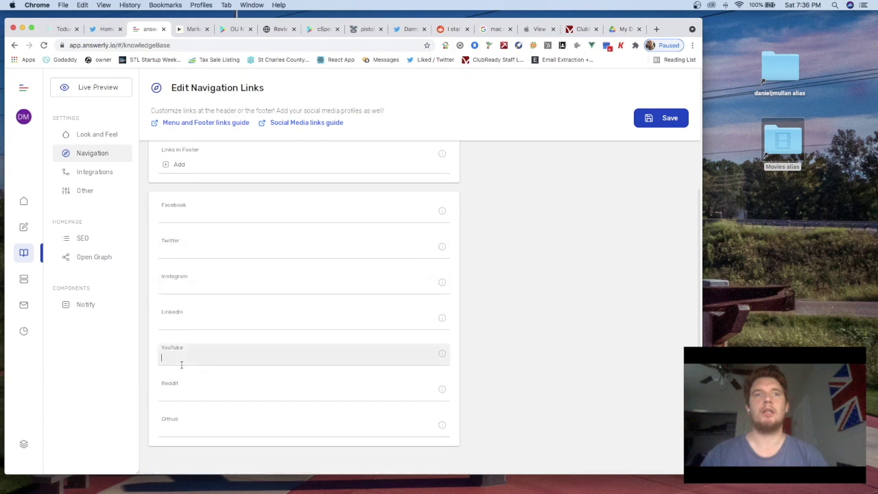
key(super+v)
scroll(210, 225, up, 1)
scroll(210, 226, up, 4)
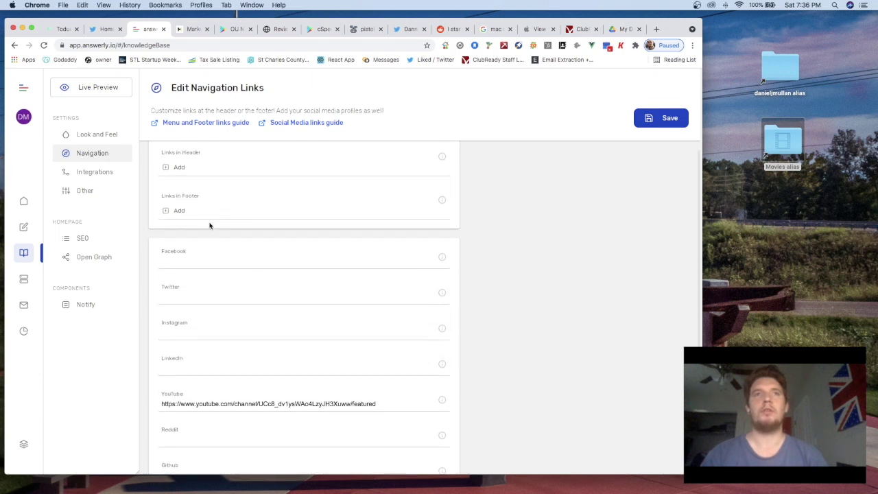
Add a header link titled 'Youtube channel' pointing to the channel URL and save it
click(181, 180)
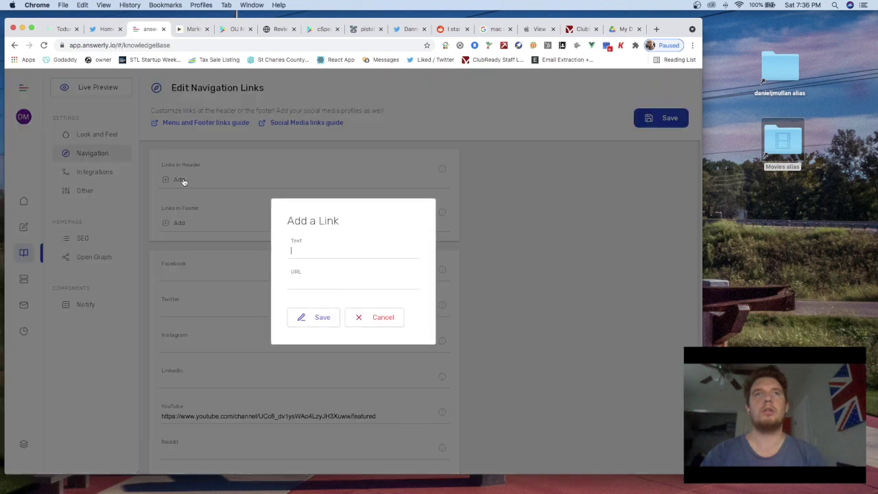
click(310, 285)
key(super+v)
click(304, 253)
text(Youtube cahen)
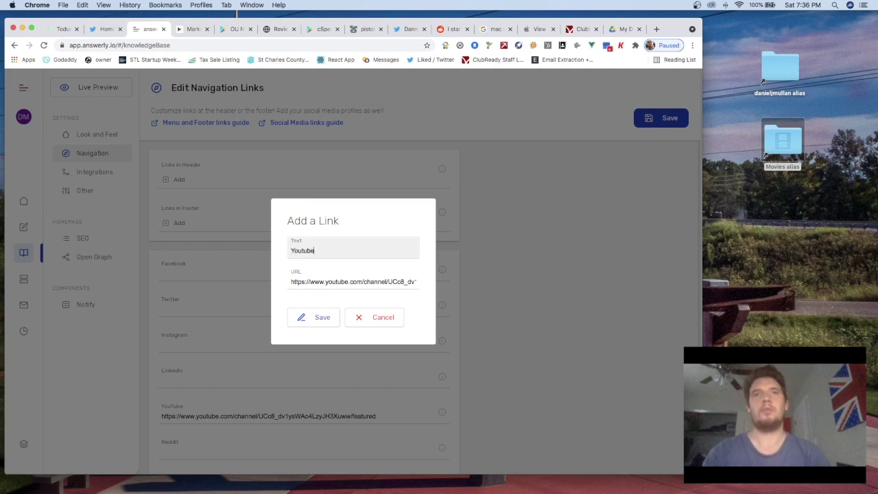
key(BackSpace)
text(hannel)
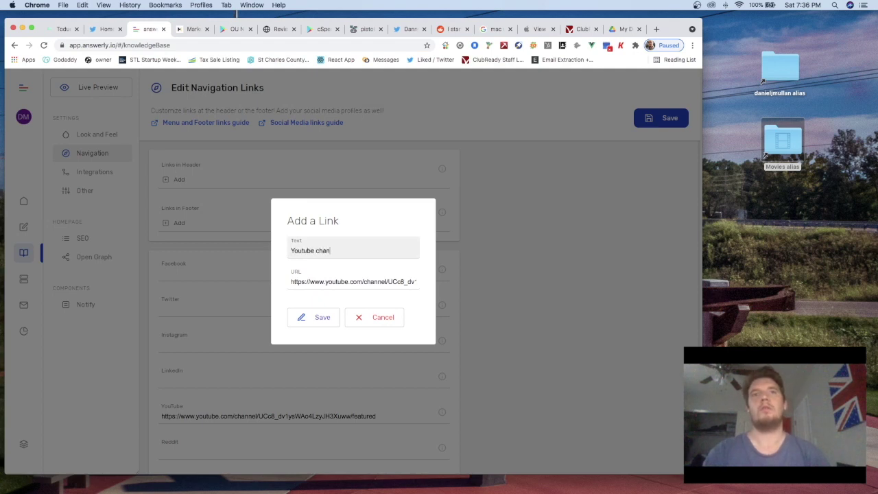
click(323, 318)
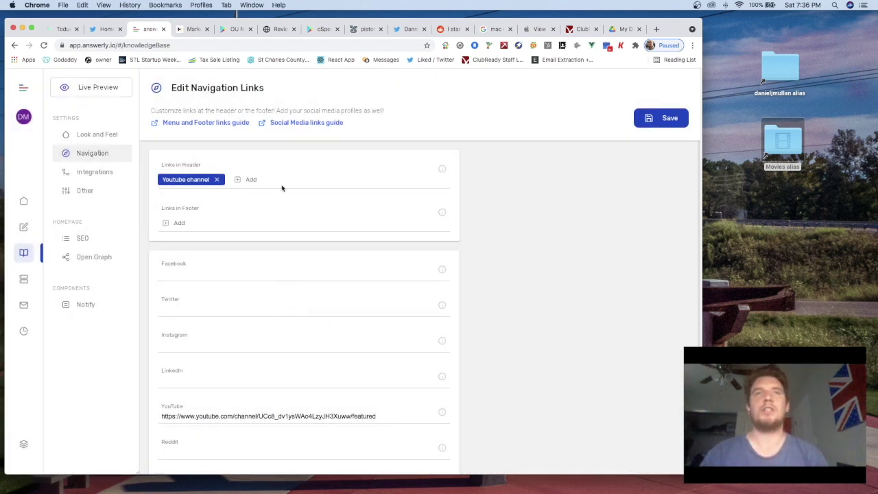
scroll(280, 186, down, 1)
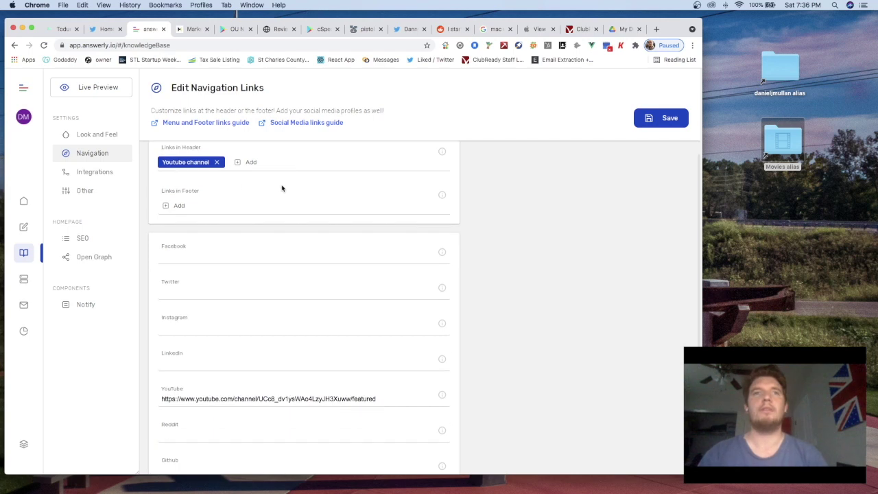
Launch Live Preview from Integrations > Other to see the new headline and Merchandise card
click(99, 176)
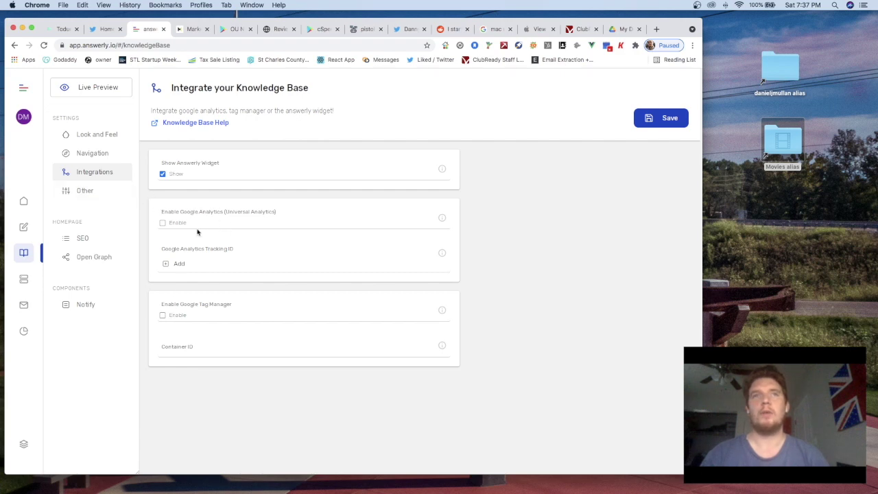
click(92, 187)
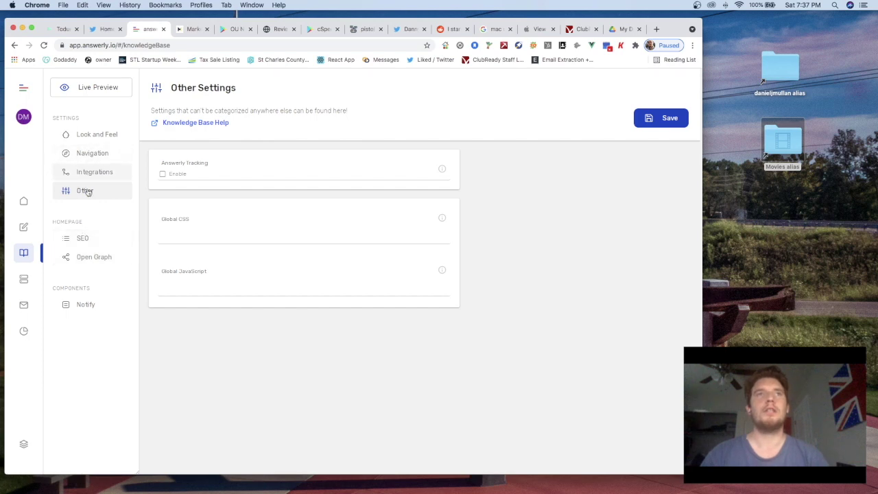
click(97, 87)
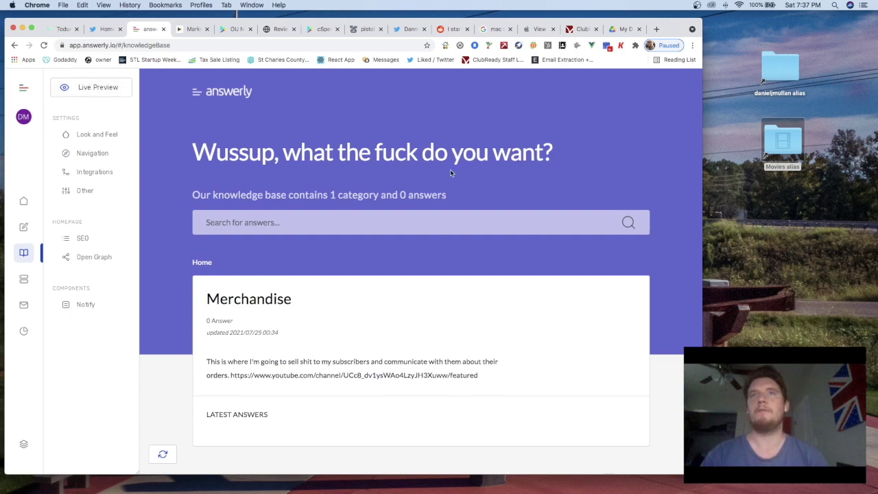
Scroll through the knowledge base preview to review the headline and category card
scroll(420, 178, down, 1)
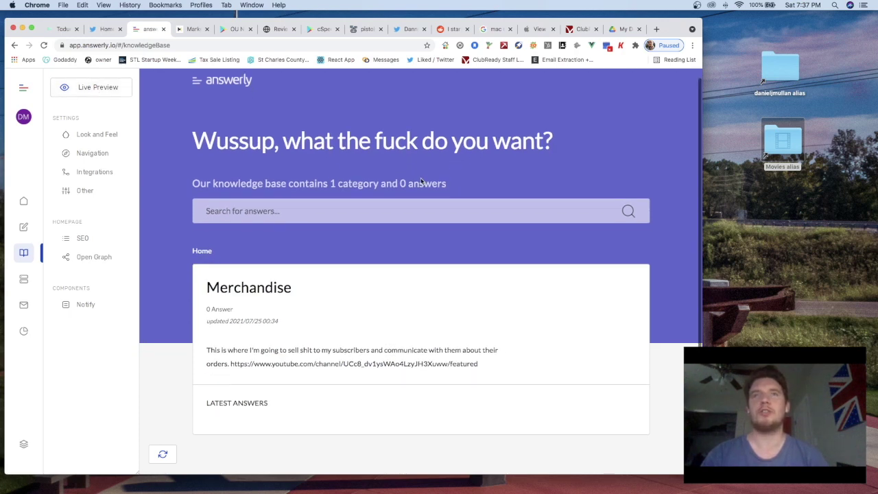
scroll(261, 193, up, 1)
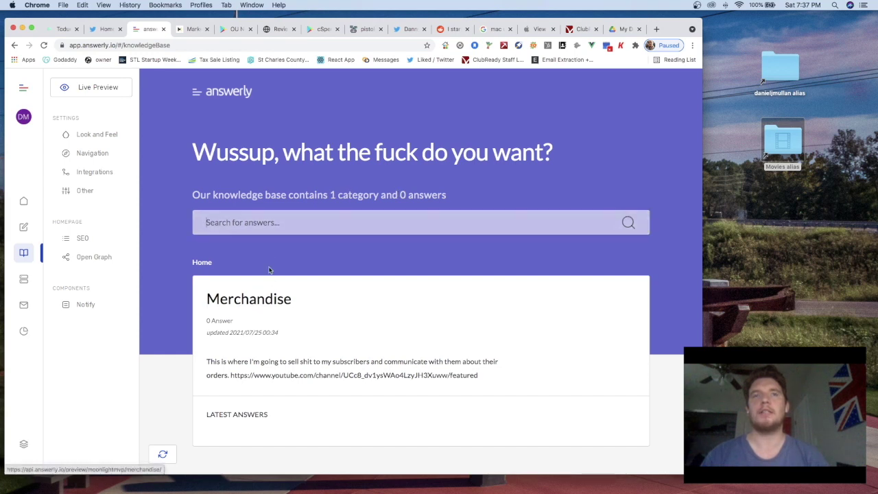
scroll(266, 328, down, 1)
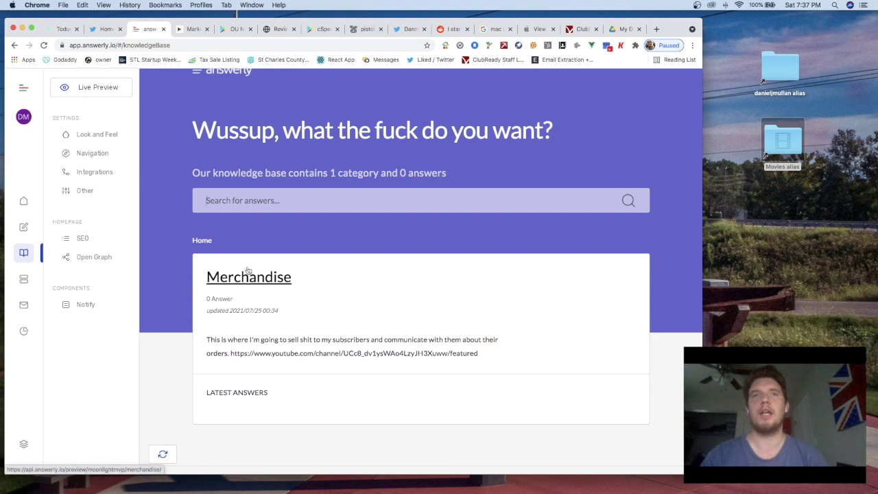
scroll(251, 283, up, 1)
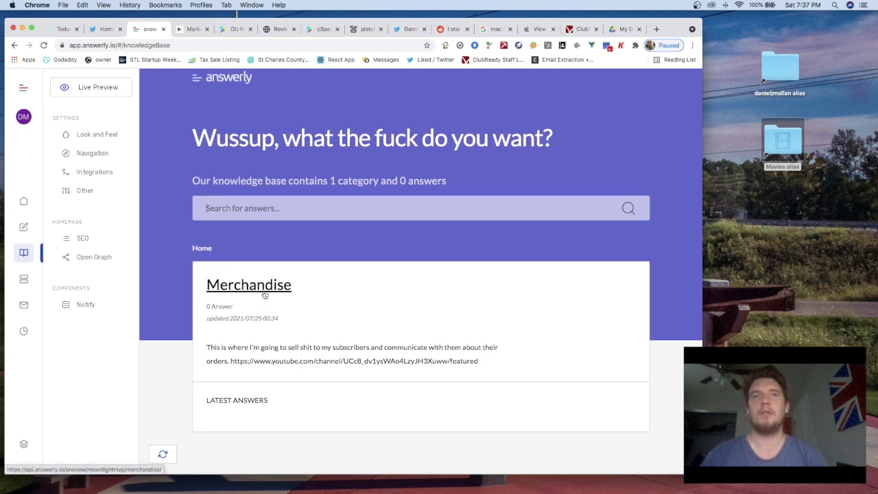
scroll(265, 353, down, 1)
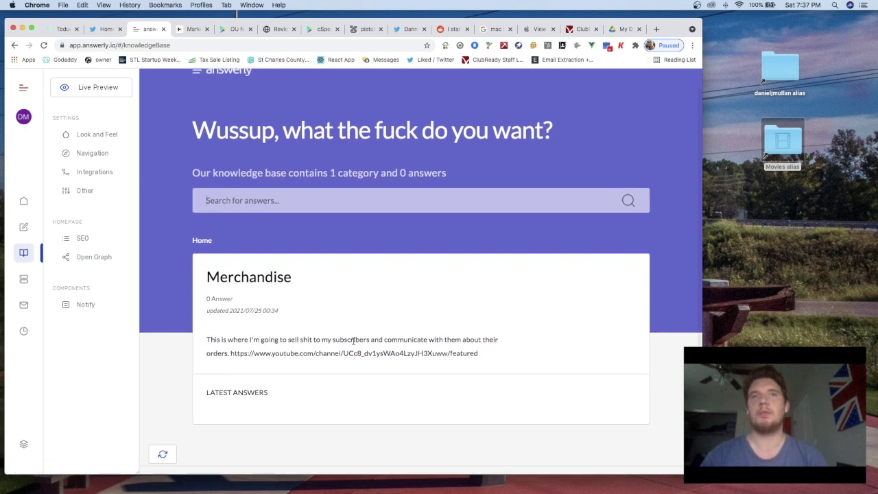
scroll(354, 341, down, 1)
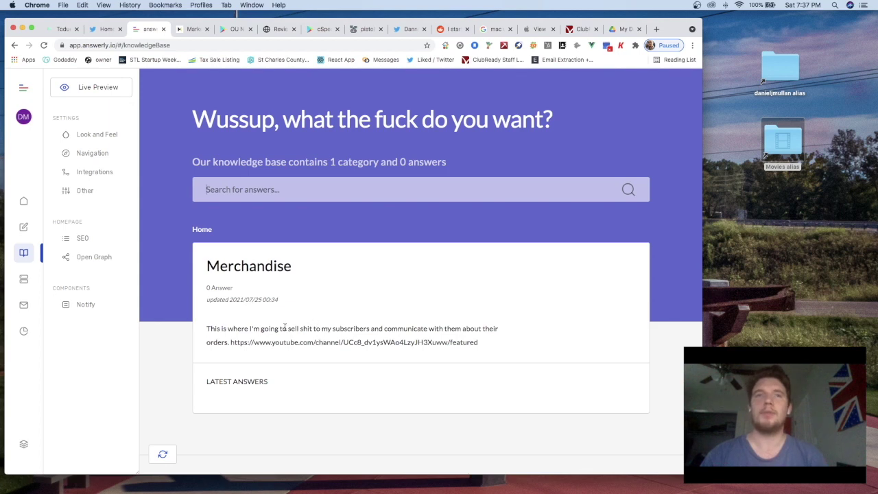
scroll(287, 332, up, 2)
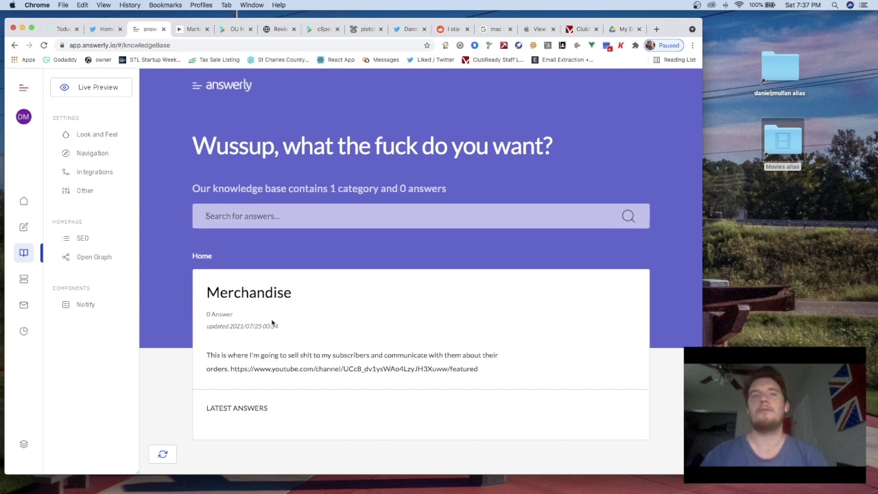
scroll(272, 323, down, 1)
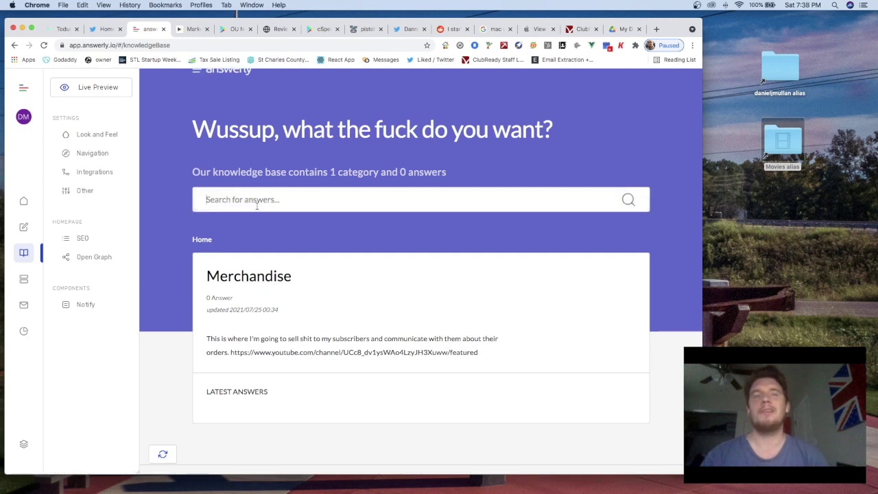
scroll(252, 243, up, 2)
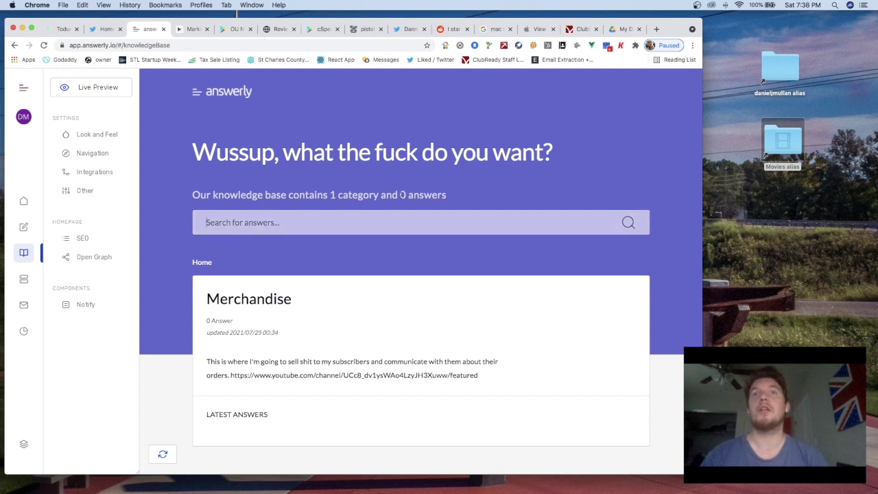
scroll(289, 320, down, 3)
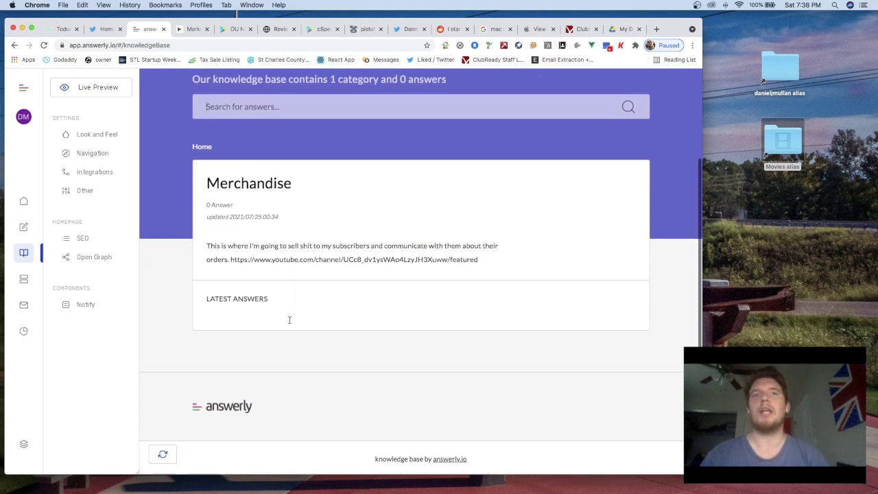
scroll(242, 299, up, 2)
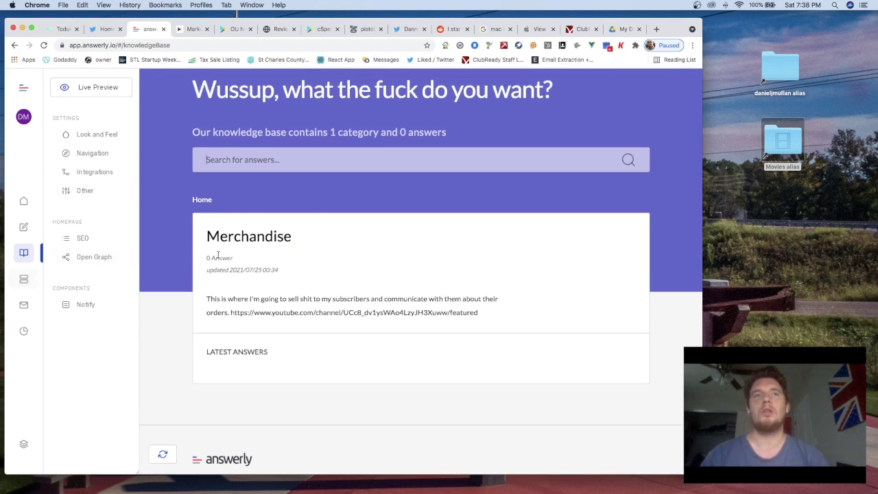
Open the Merchandise category page and confirm it has no answers yet
click(259, 240)
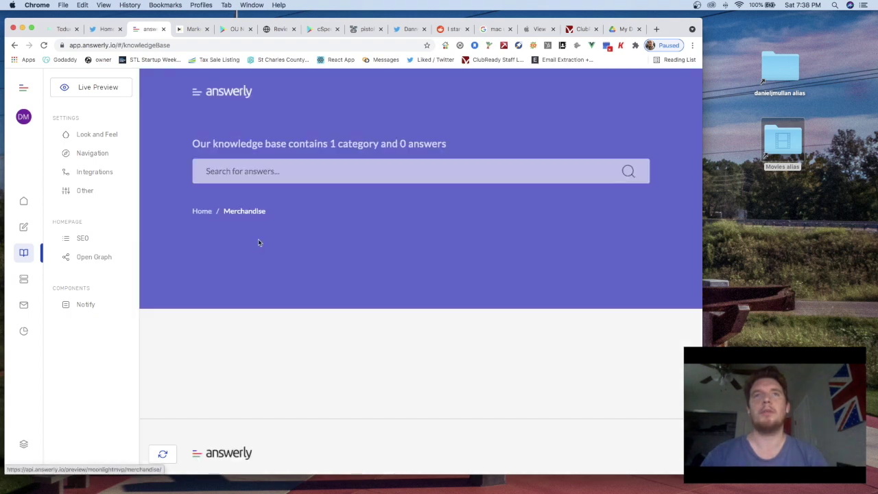
scroll(250, 301, down, 1)
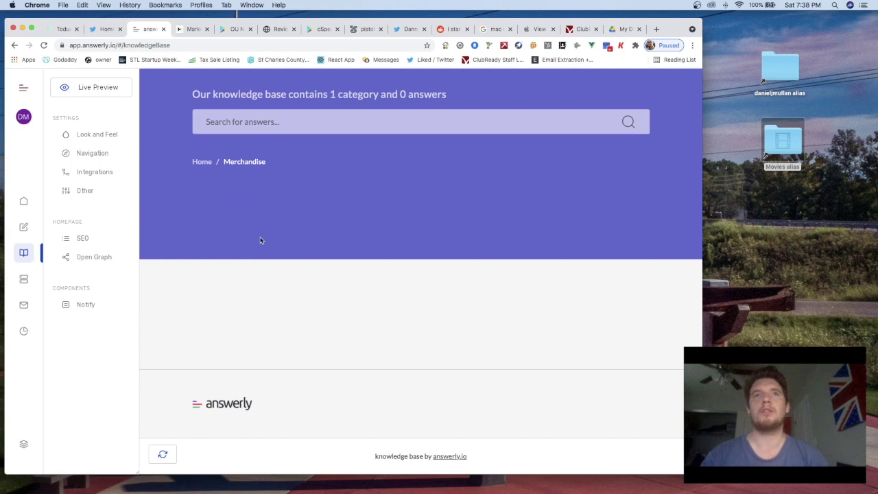
scroll(260, 241, up, 1)
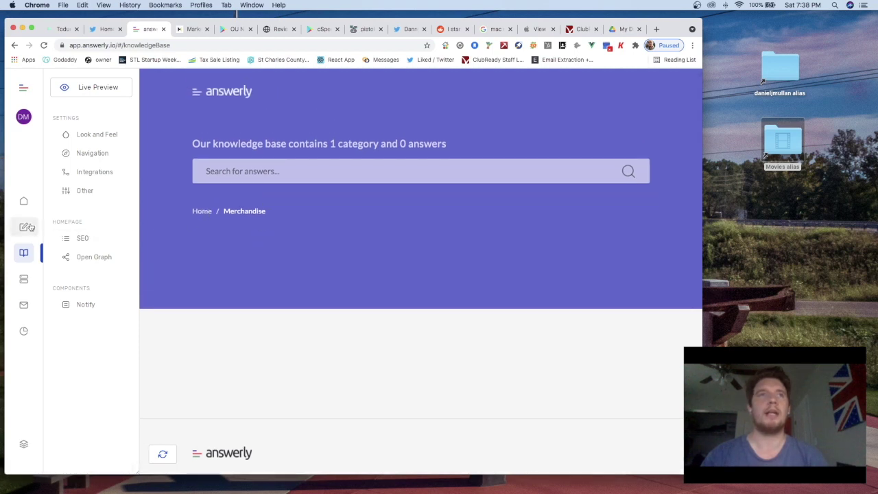
Start a new answer from the Home dashboard's Write an Answer card
click(24, 91)
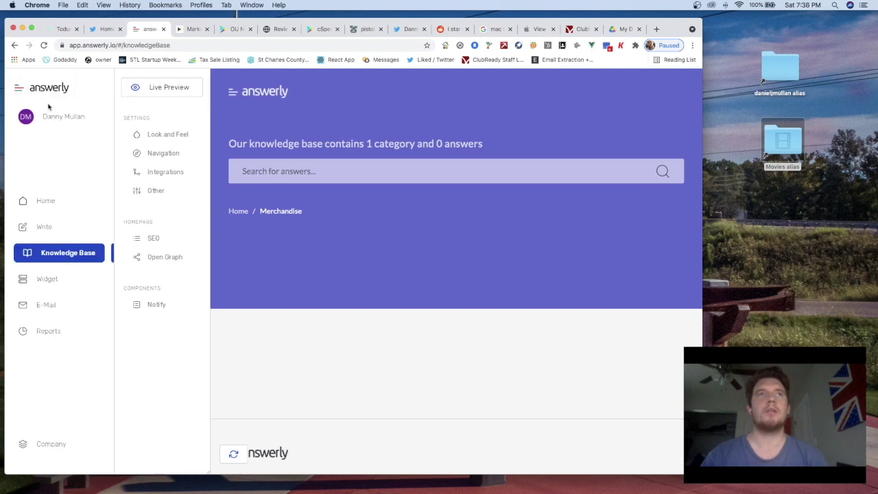
click(54, 205)
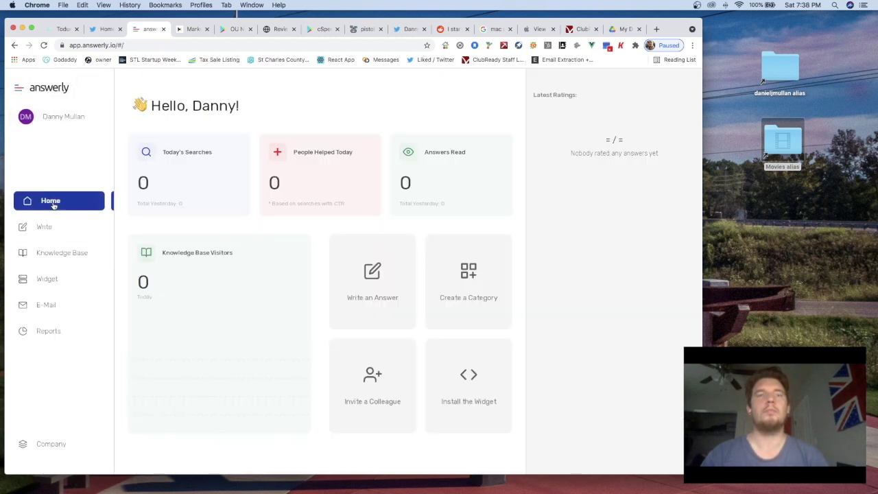
click(379, 281)
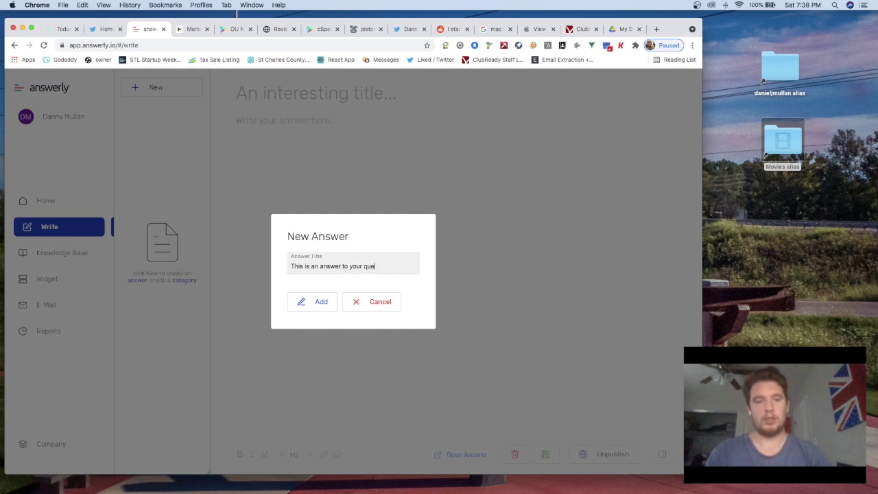
Add the answer, give it the body 'this is further explanation.' and publish it
click(318, 302)
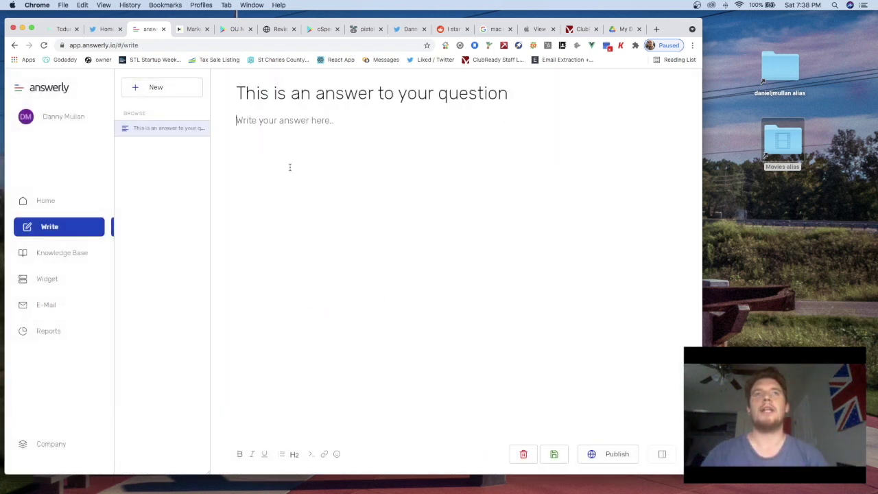
text(thu)
key(BackSpace)
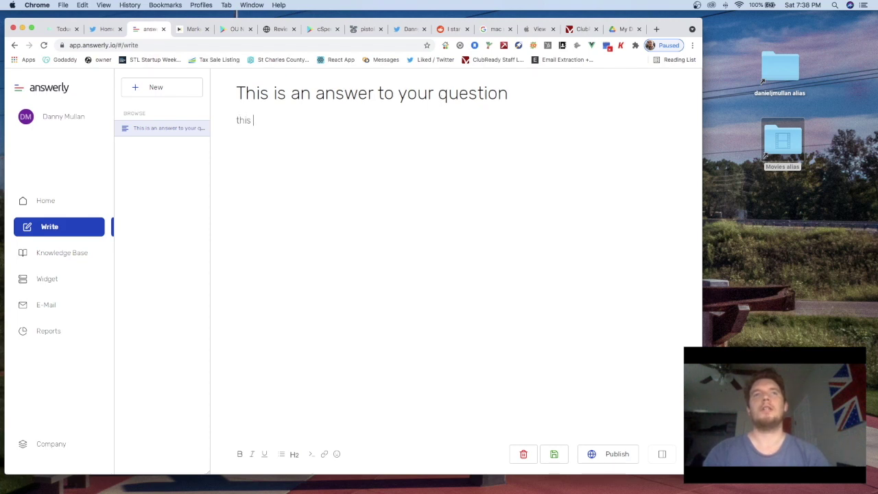
text(is is futher ex)
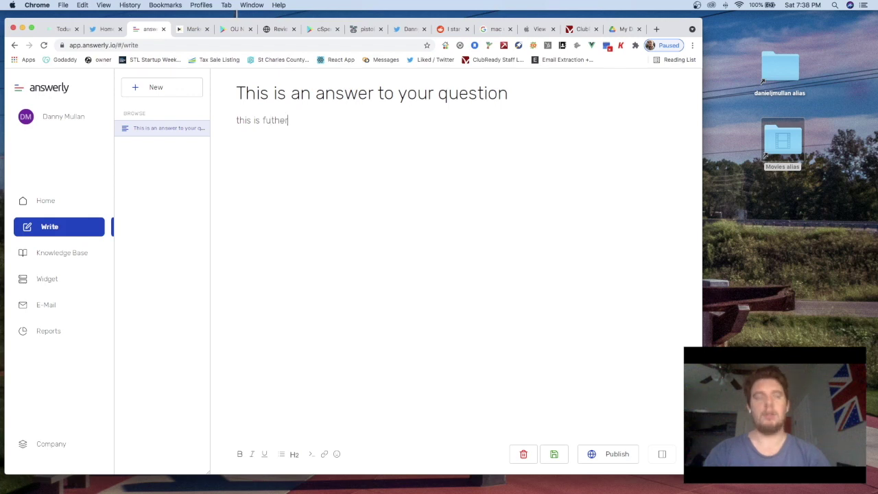
key(BackSpace)
key(BackSpace)
key(BackSpace)
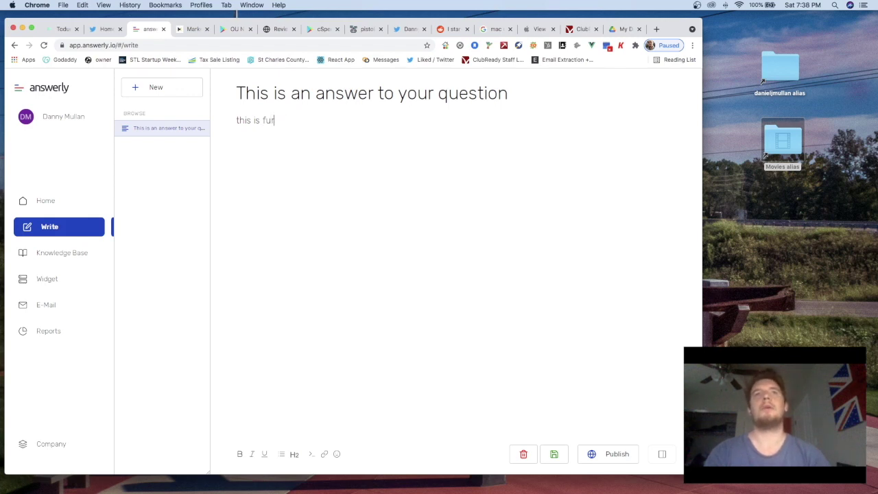
text(xplanation.)
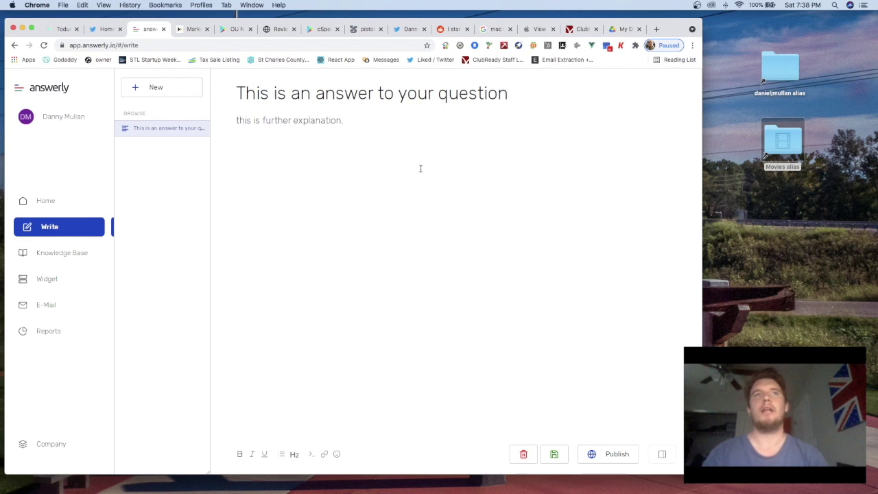
click(607, 454)
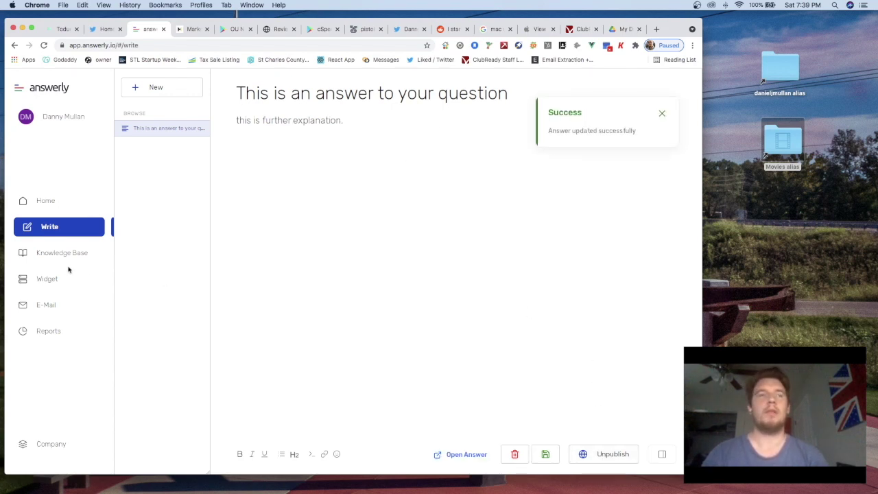
Visit the Home and Write pages, dismissing the duplicate-title error
click(78, 230)
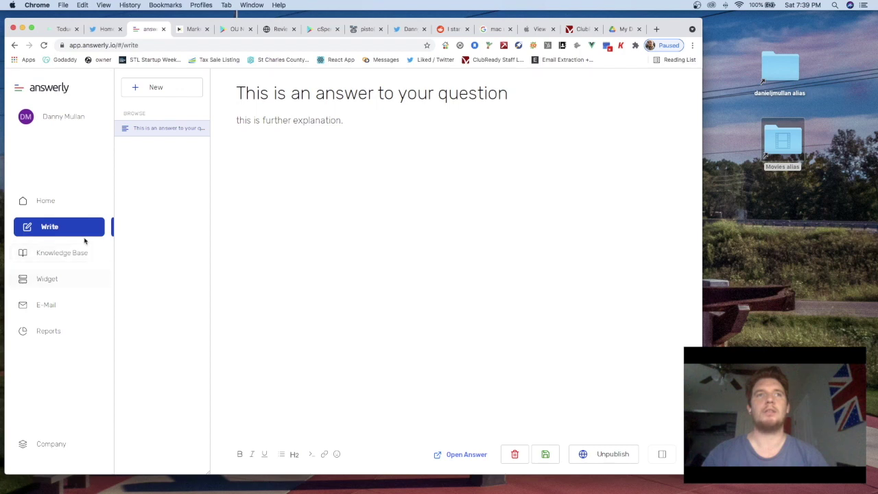
click(66, 203)
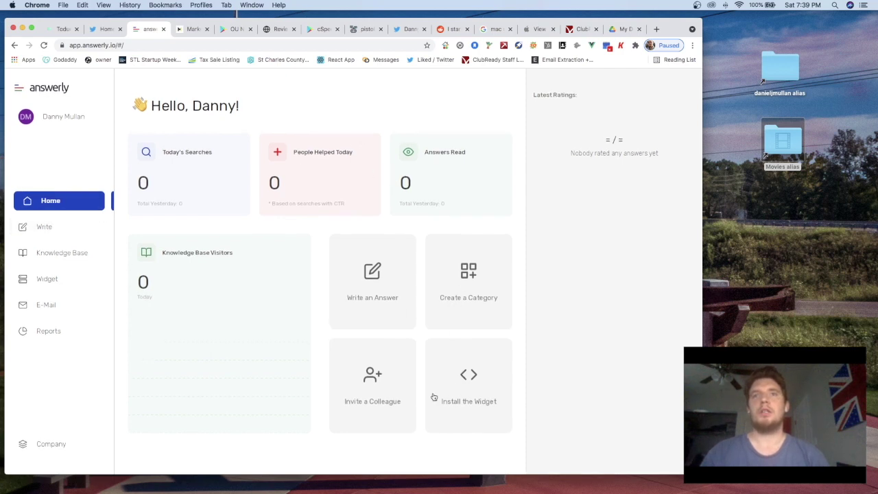
click(65, 234)
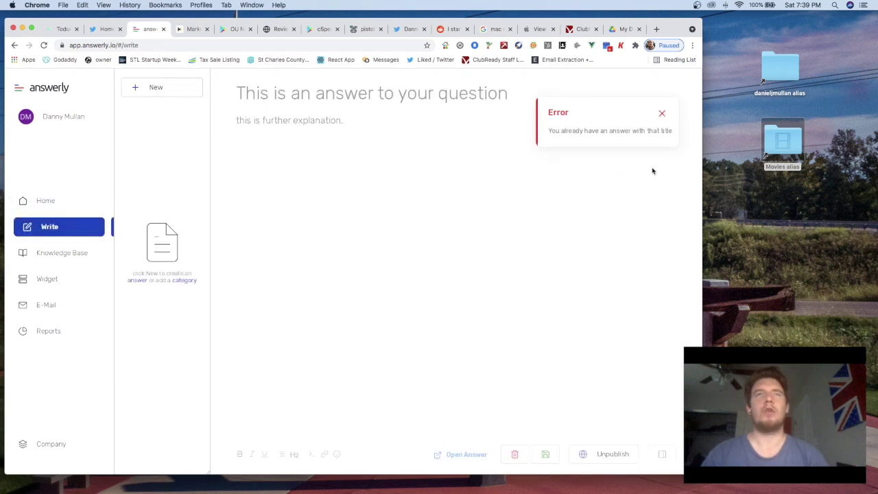
click(662, 114)
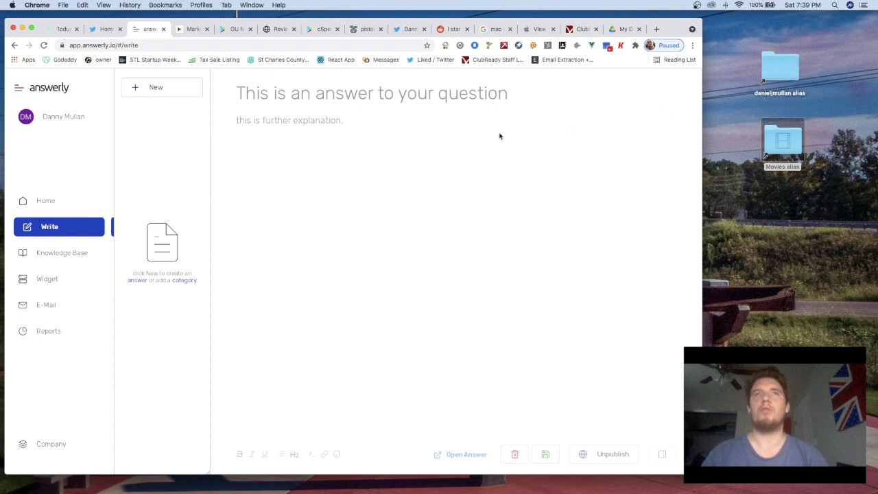
Browse the Knowledge Base, Widget and E-Mail settings, ending on Knowledge Base's live preview
click(69, 261)
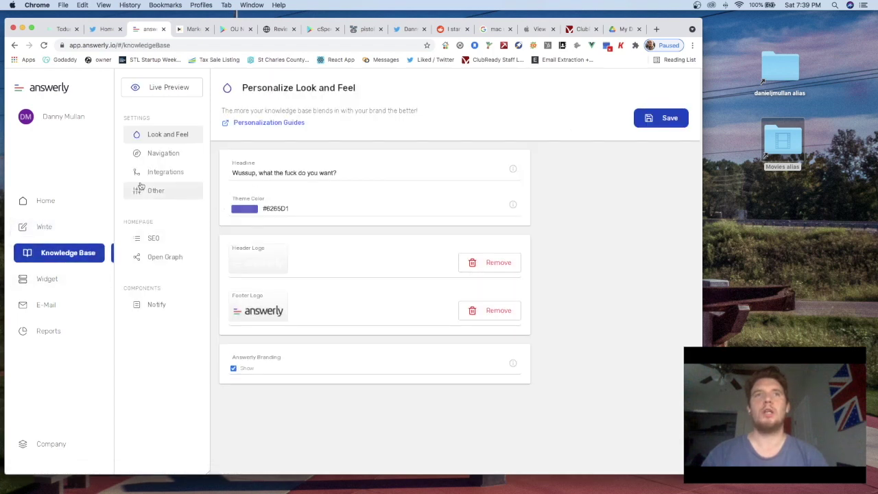
click(54, 279)
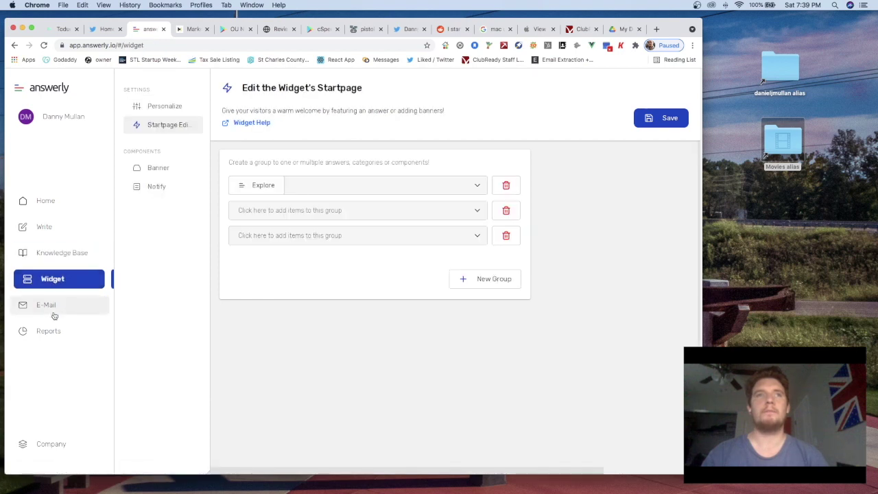
click(54, 310)
click(55, 254)
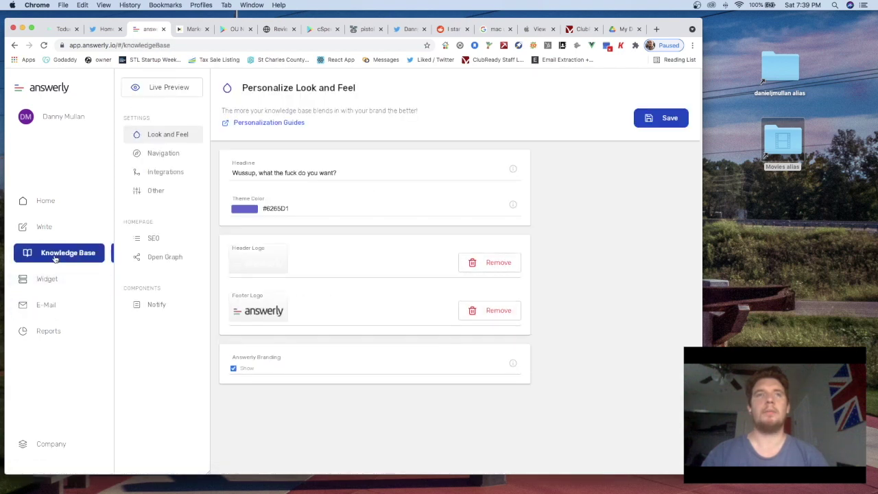
click(71, 227)
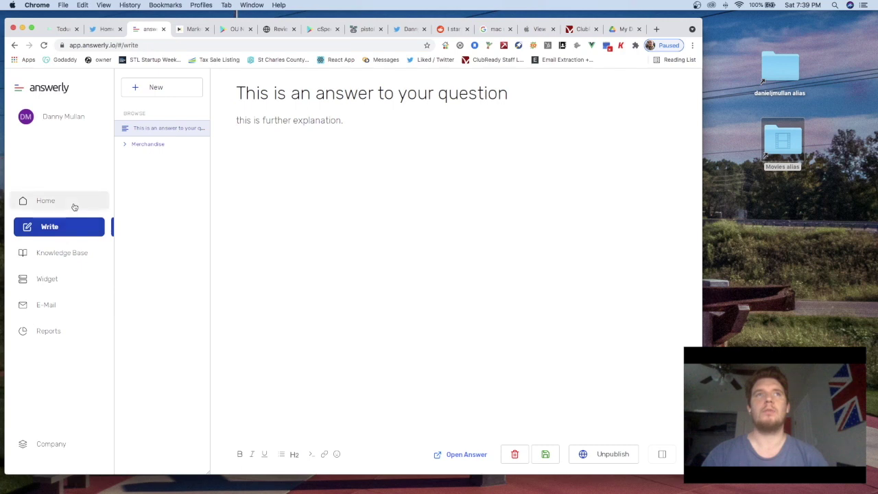
click(73, 207)
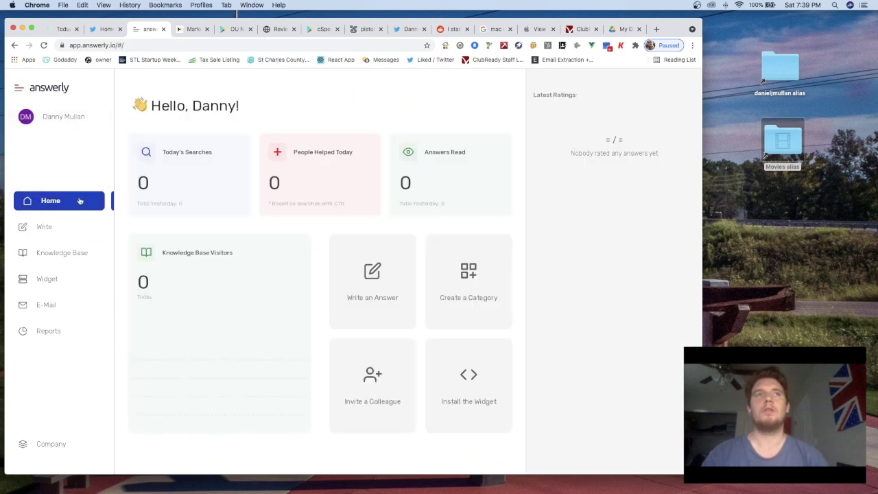
click(65, 252)
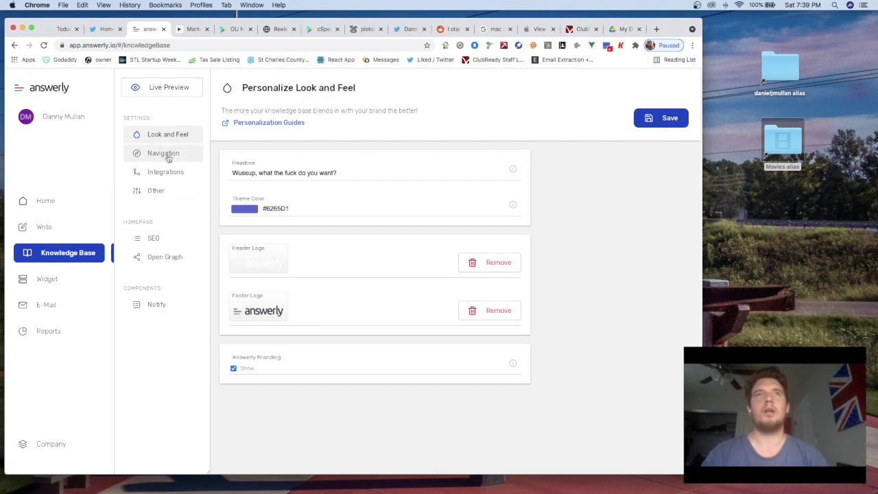
click(167, 95)
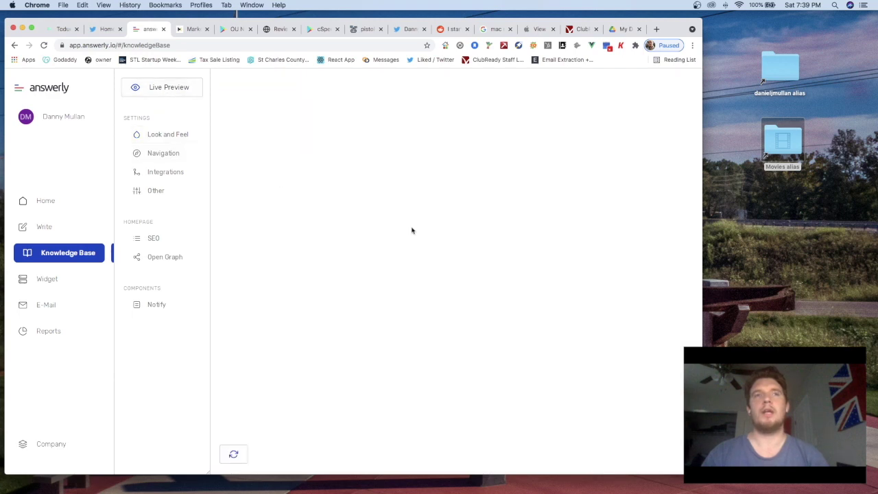
scroll(364, 253, down, 3)
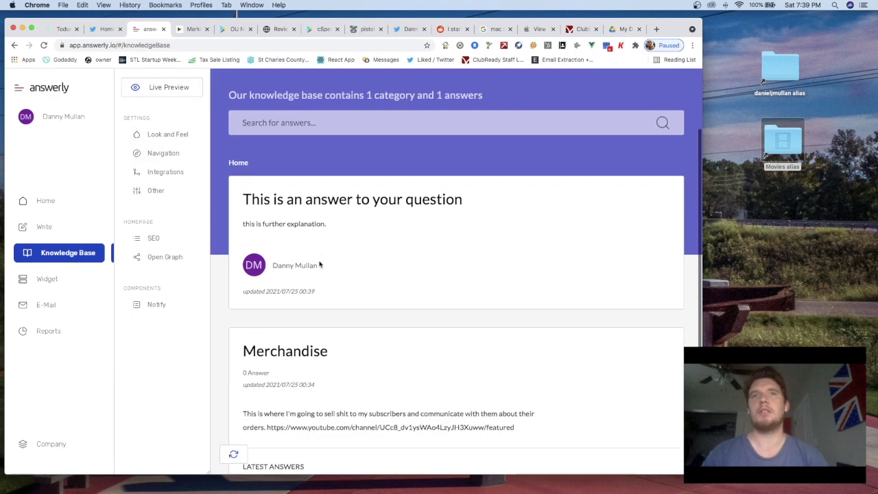
scroll(281, 278, down, 2)
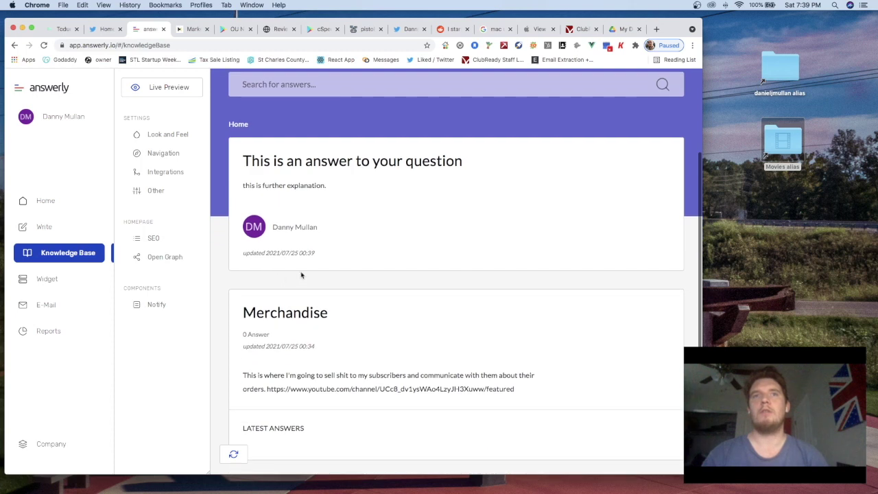
scroll(302, 187, up, 1)
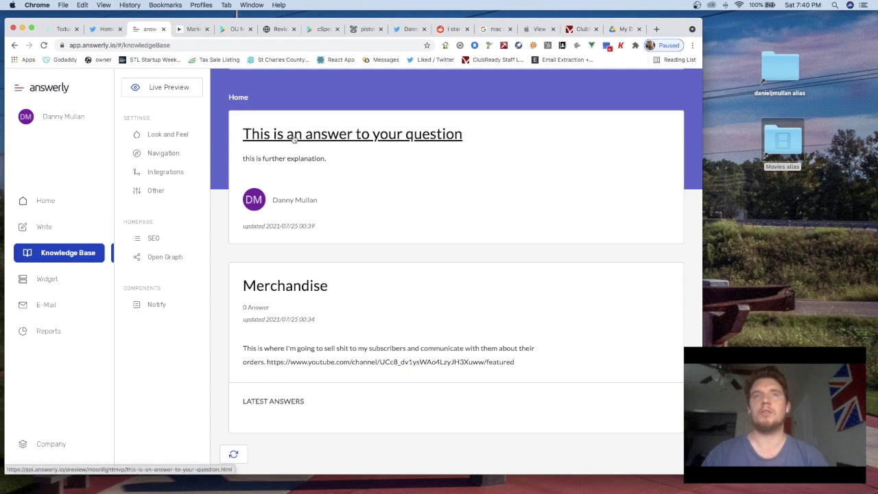
scroll(290, 210, down, 2)
scroll(281, 234, down, 2)
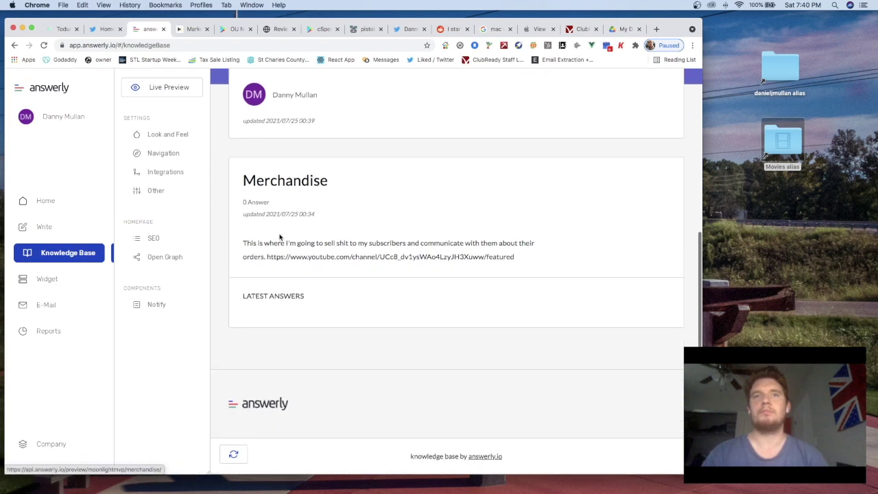
scroll(270, 295, up, 4)
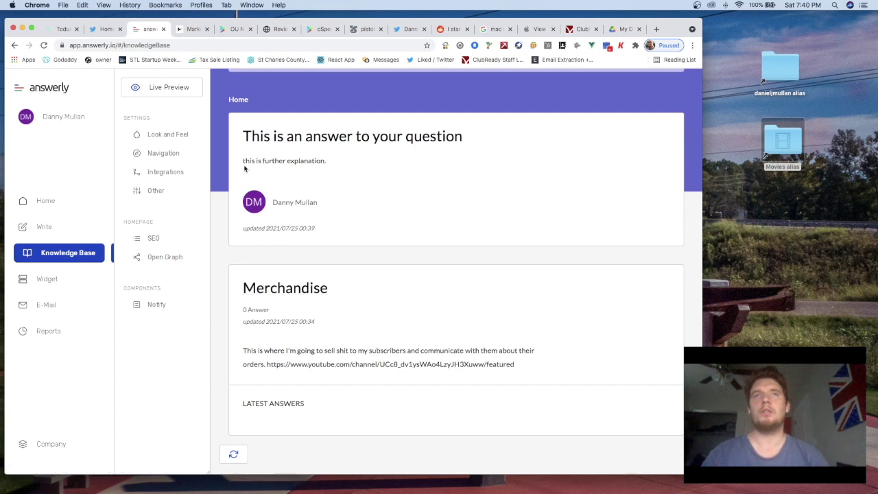
scroll(280, 158, up, 3)
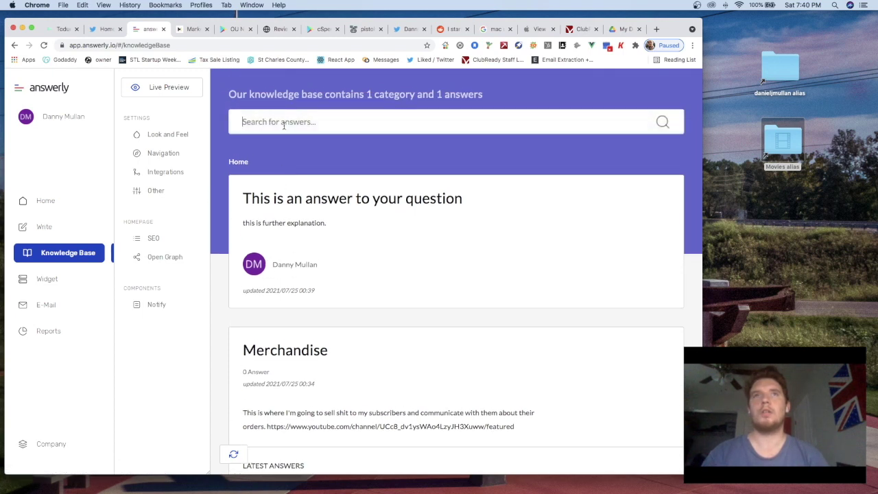
click(283, 124)
text(merchh)
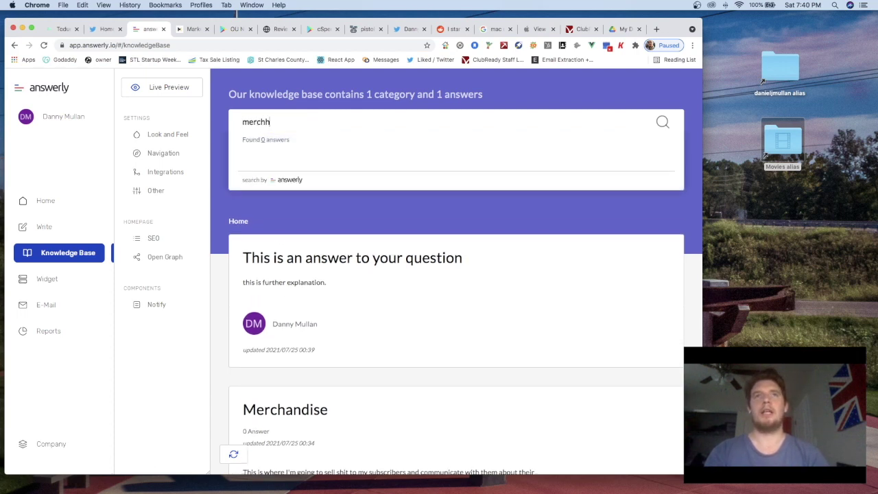
key(BackSpace)
key(BackSpace)
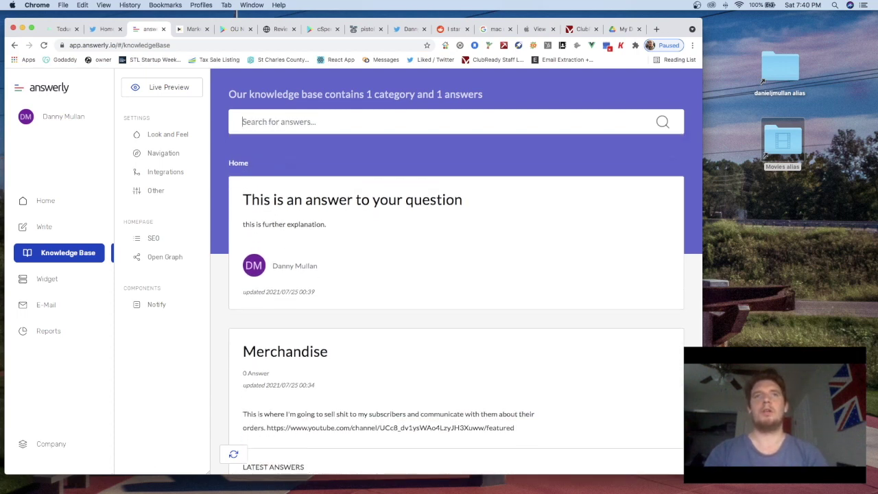
text(question)
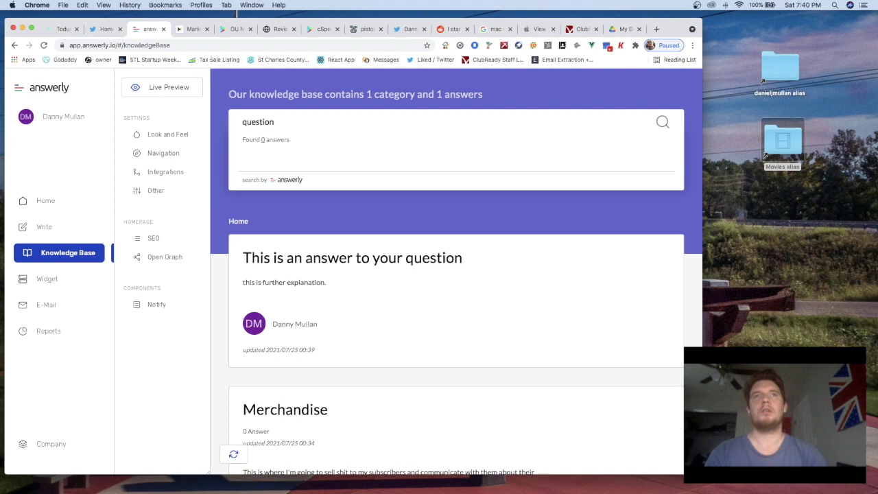
key(BackSpace)
key(BackSpace)
key(BackSpace)
key(BackSpace)
key(BackSpace)
key(BackSpace)
key(BackSpace)
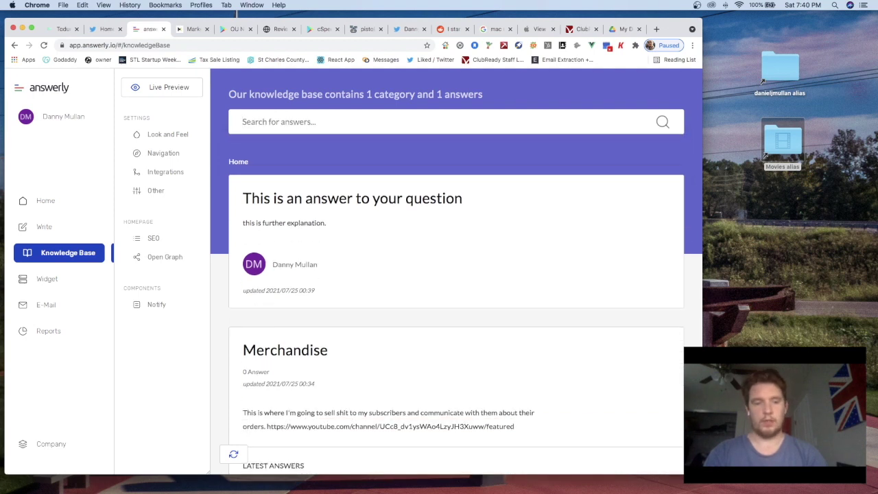
text(this)
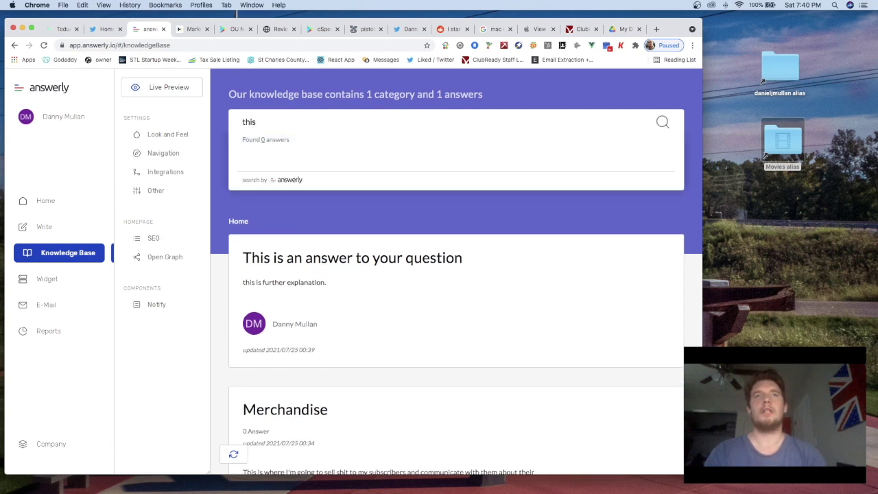
key(BackSpace)
key(BackSpace)
key(BackSpace)
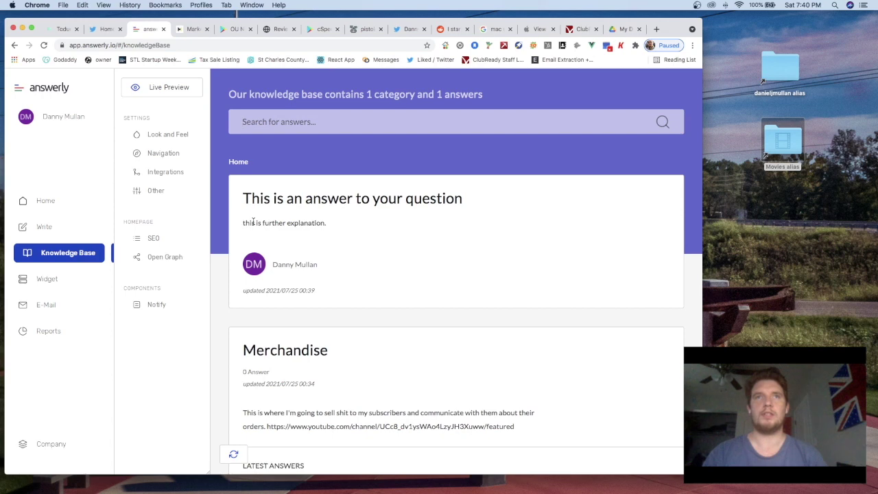
click(247, 120)
text(this)
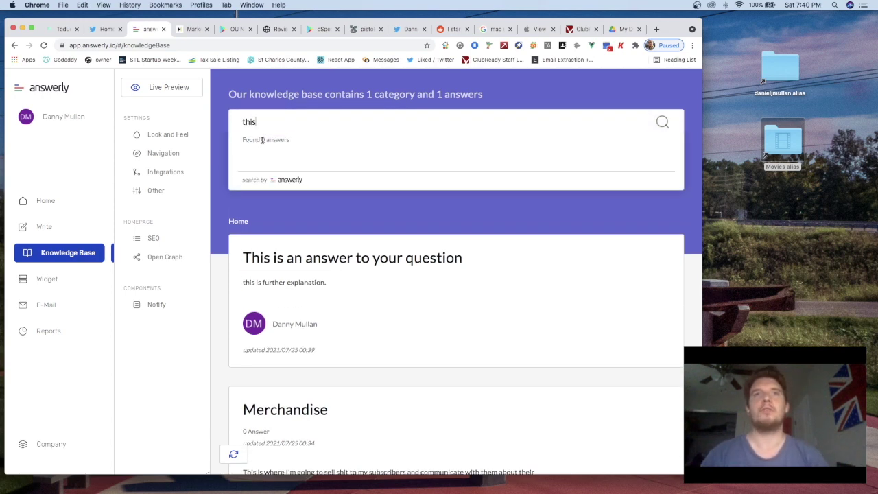
key(BackSpace)
key(BackSpace)
key(BackSpace)
key(BackSpace)
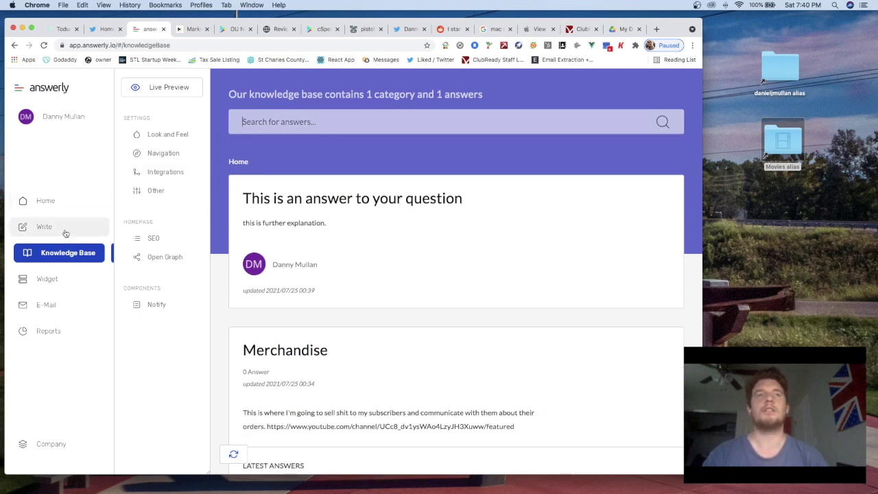
Open an empty New Answer dialog via Write > New > Answer
click(66, 233)
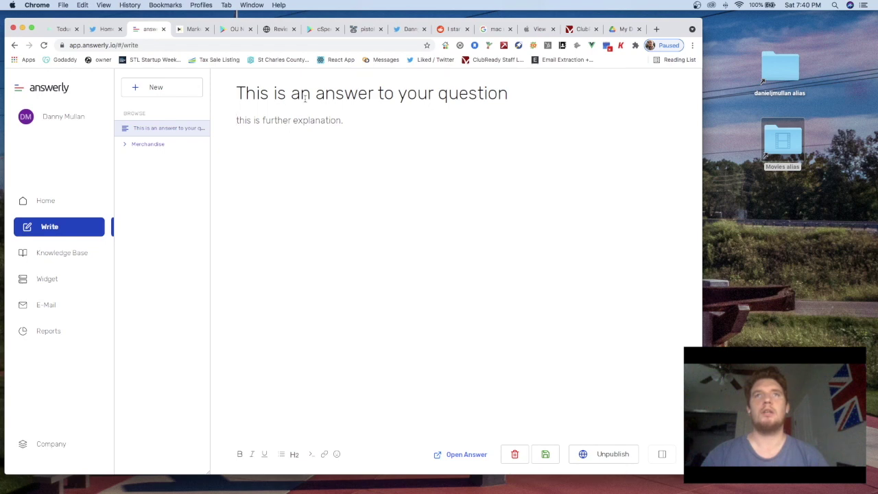
click(157, 88)
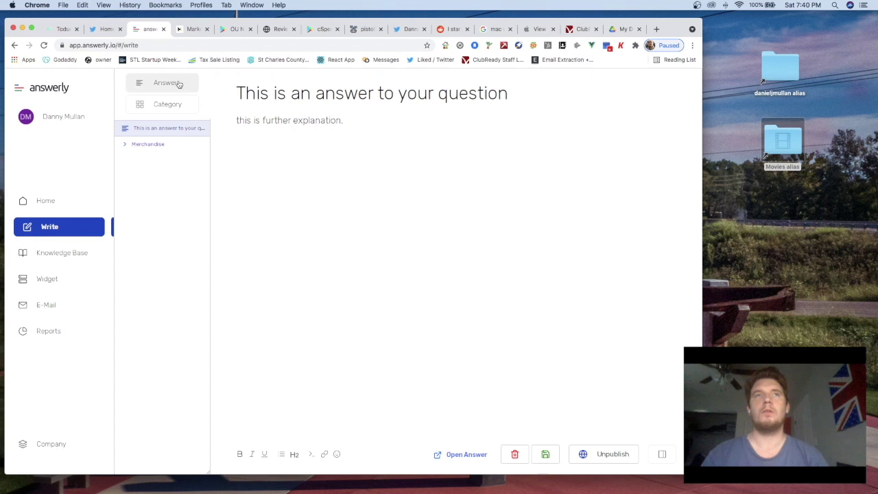
click(182, 83)
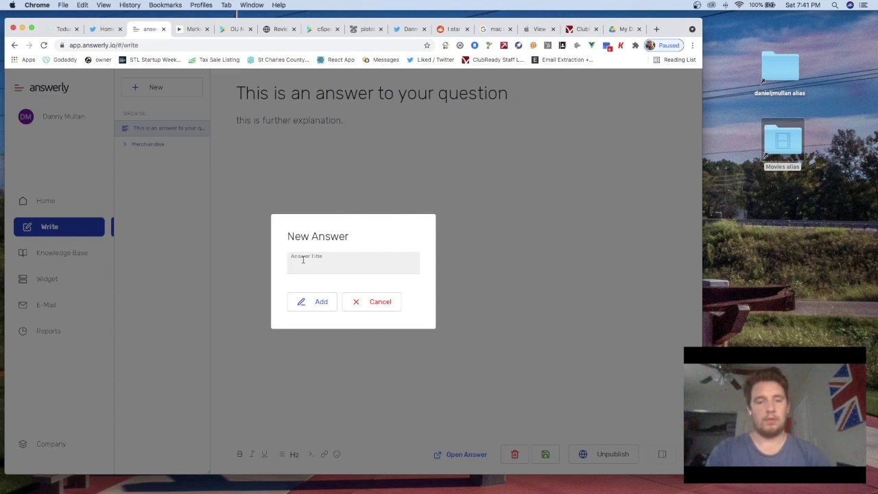
Title the new answer 'How do I deal with a wrong order?' and add it
text(G)
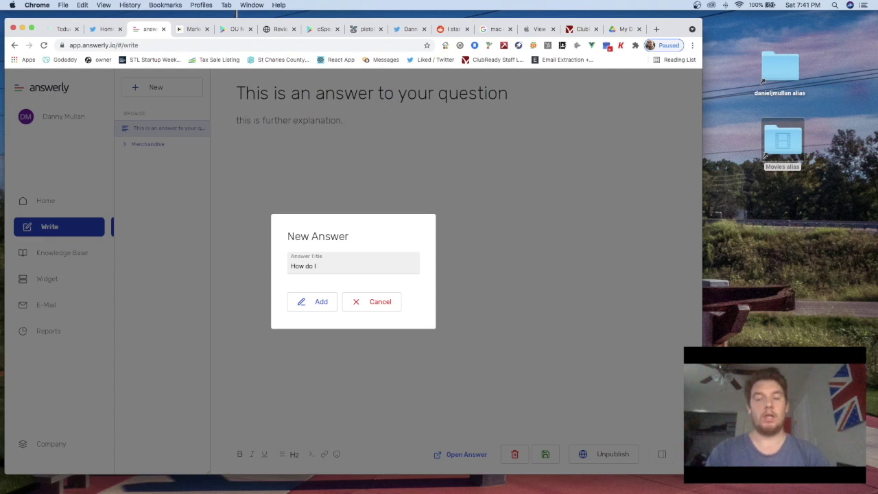
text(aw)
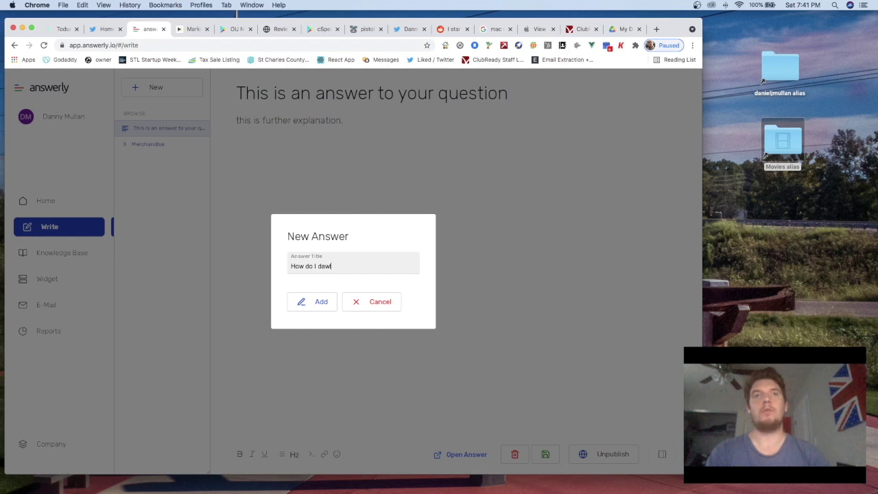
key(BackSpace)
key(BackSpace)
text(eal with an angry)
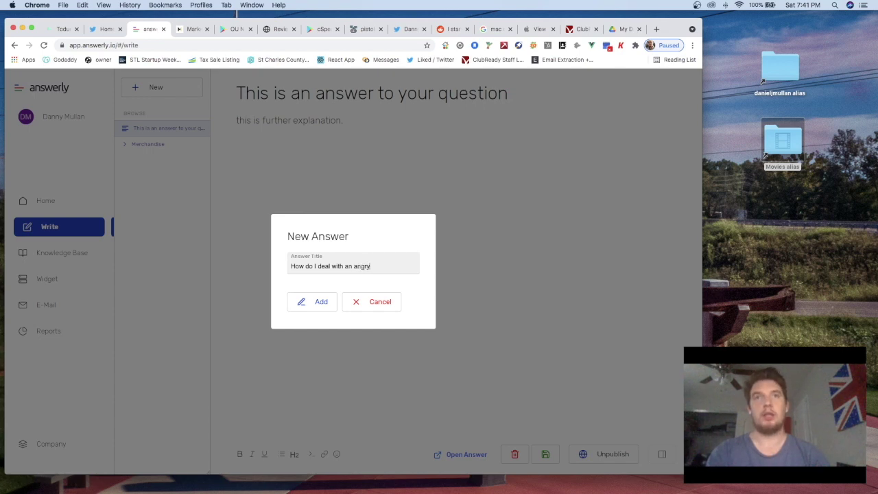
text( customer?)
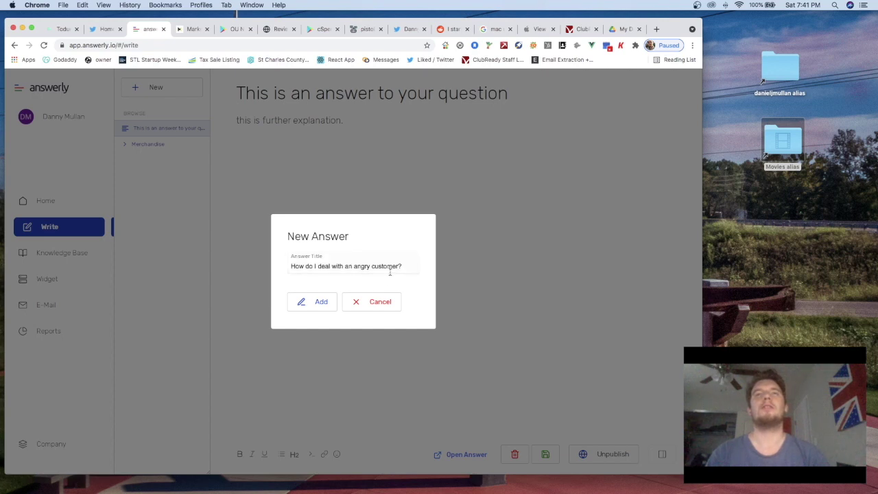
drag(371, 269, 352, 267)
key(BackSpace)
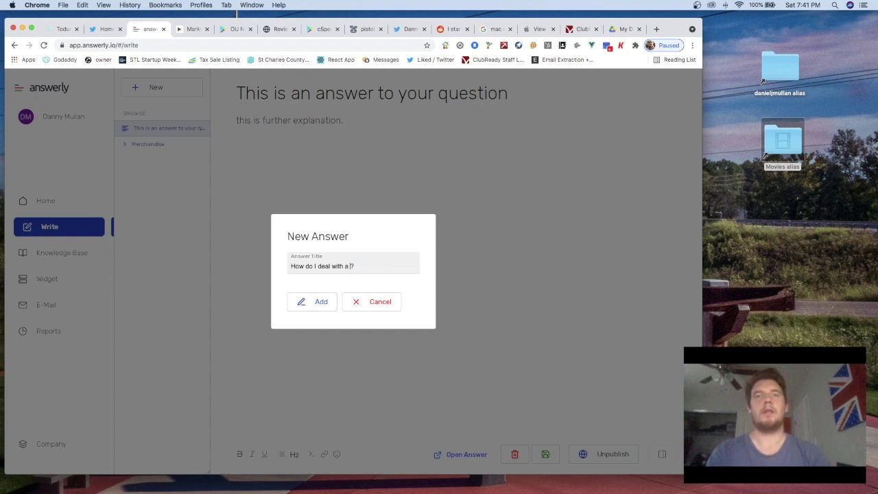
text(wr)
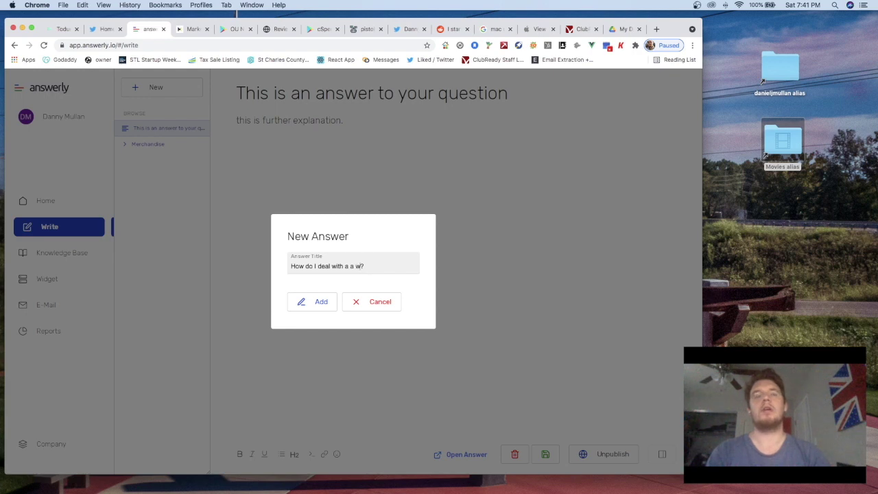
text(ong order)
click(322, 301)
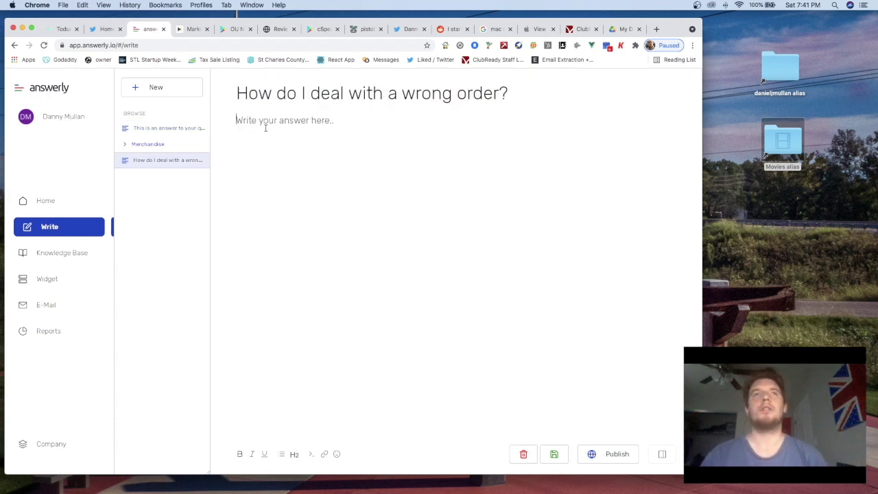
Write the body about mailing the item back with a note, then publish the answer
click(261, 122)
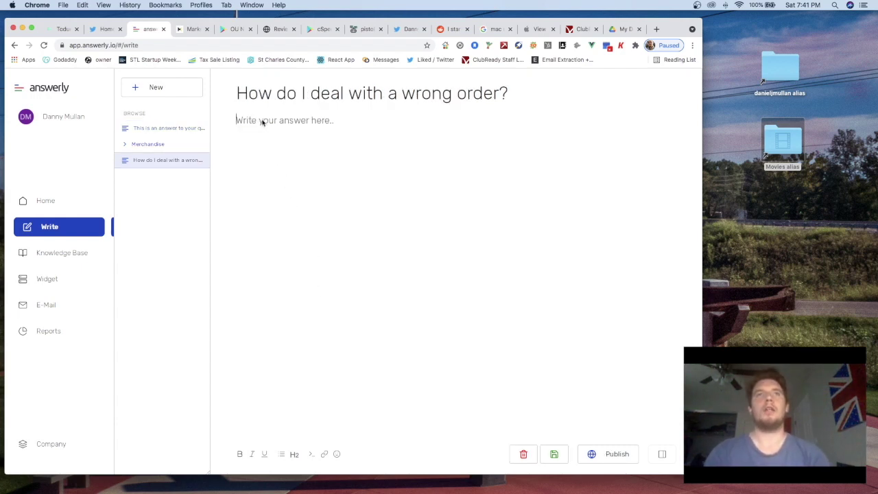
text(You)
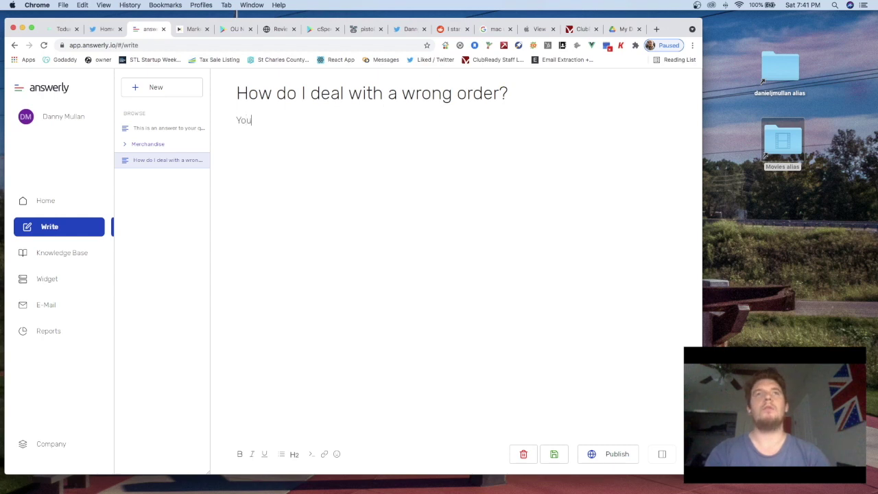
text( would mail it ba)
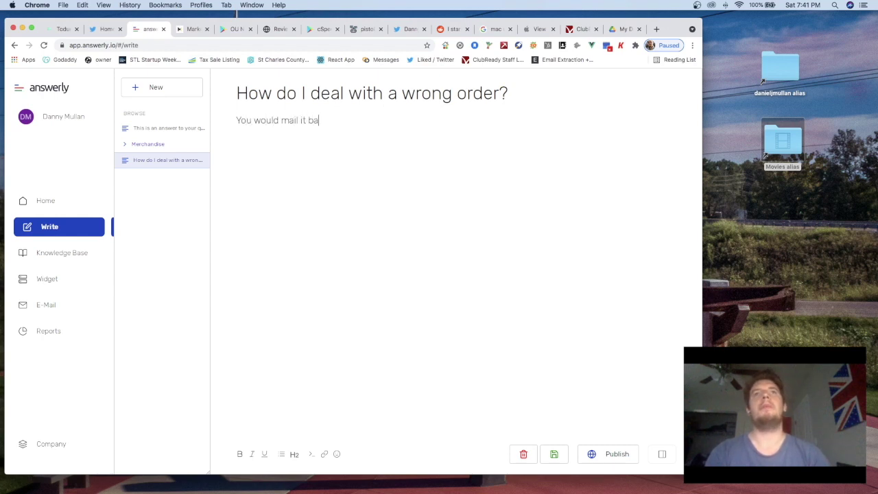
text(ck with a not)
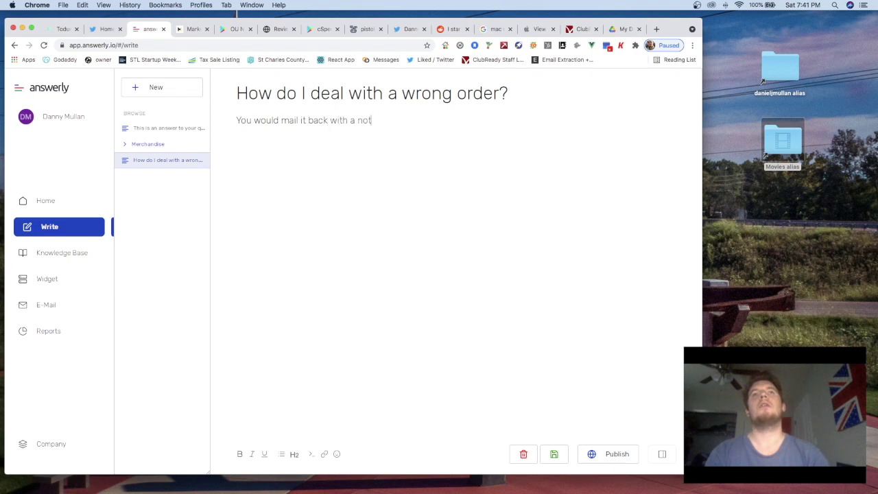
text(e saying, "wrong)
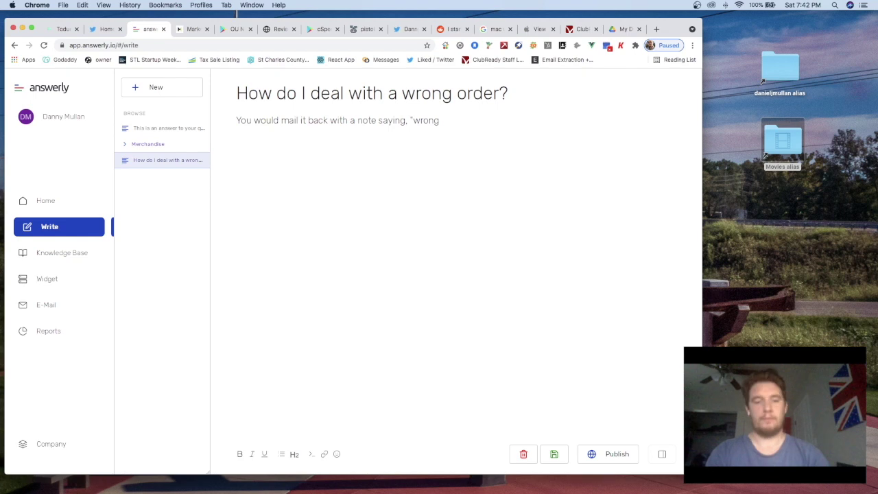
text( fucking size dummie")
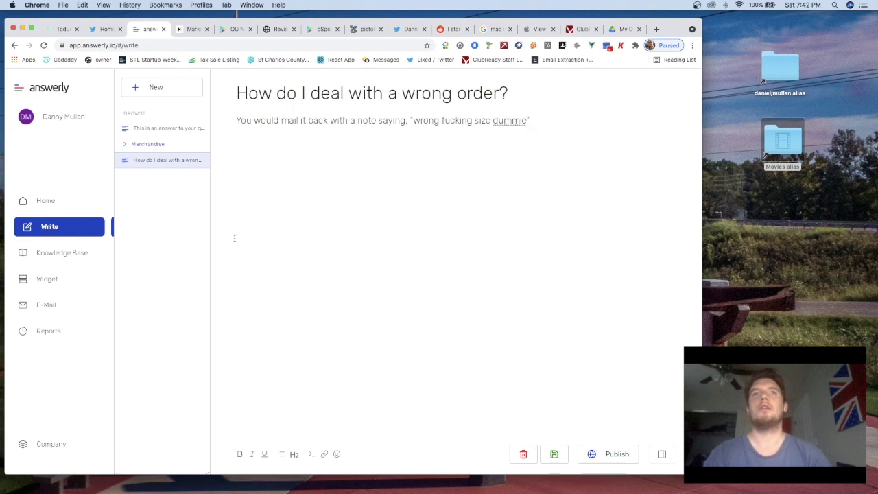
click(601, 454)
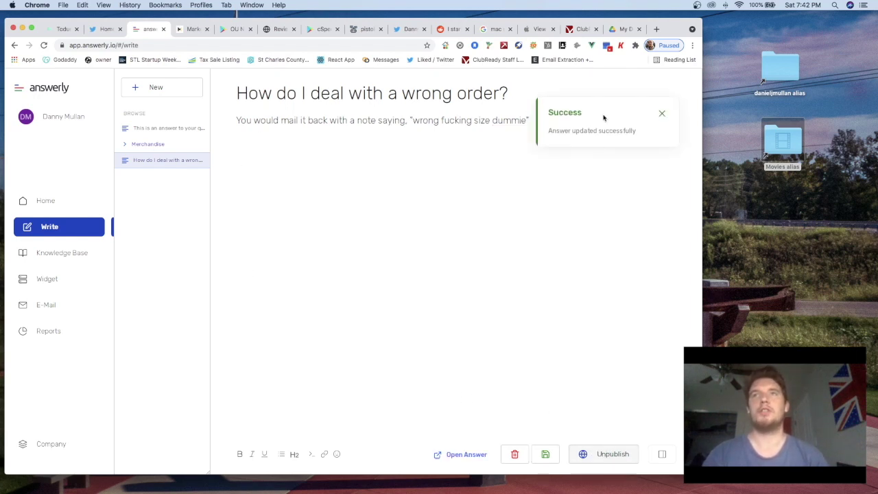
Open the live knowledge base preview from the Knowledge Base settings
click(60, 253)
click(168, 88)
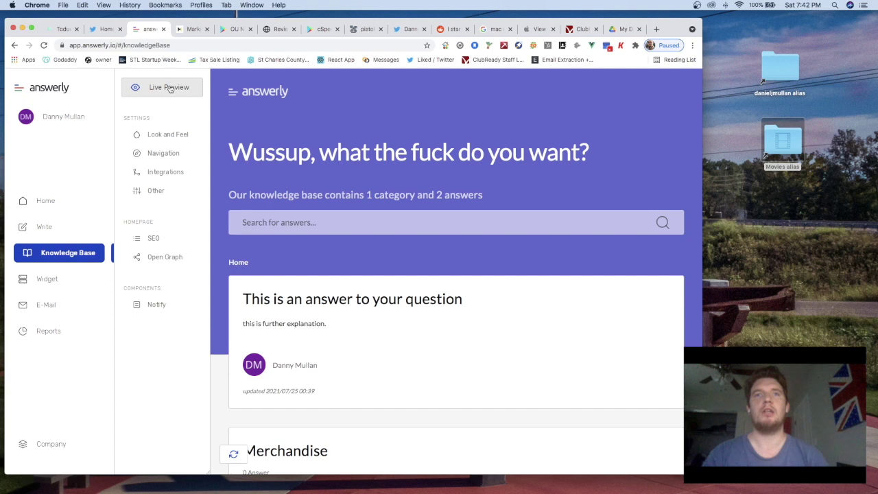
scroll(287, 355, down, 5)
scroll(287, 355, down, 3)
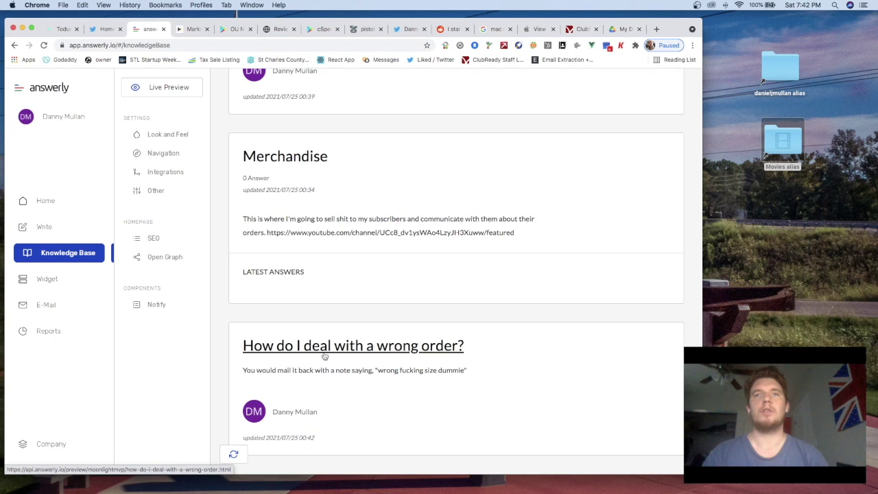
scroll(426, 351, up, 5)
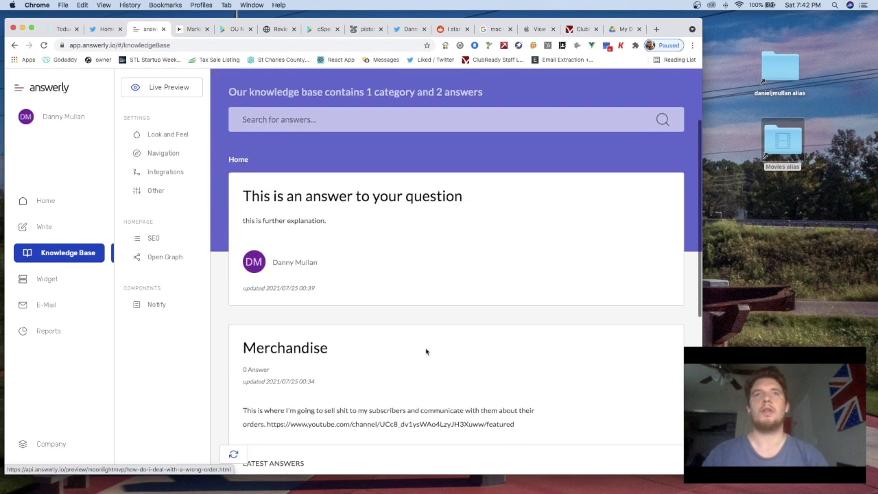
Search the preview for 'wrong order' and review the results, which show 0 answers
click(277, 120)
text(wt)
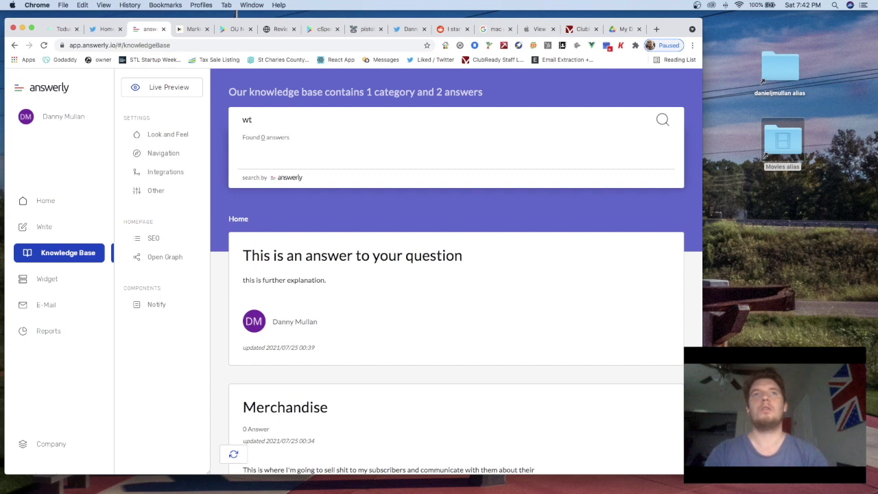
key(BackSpace)
text(rong order)
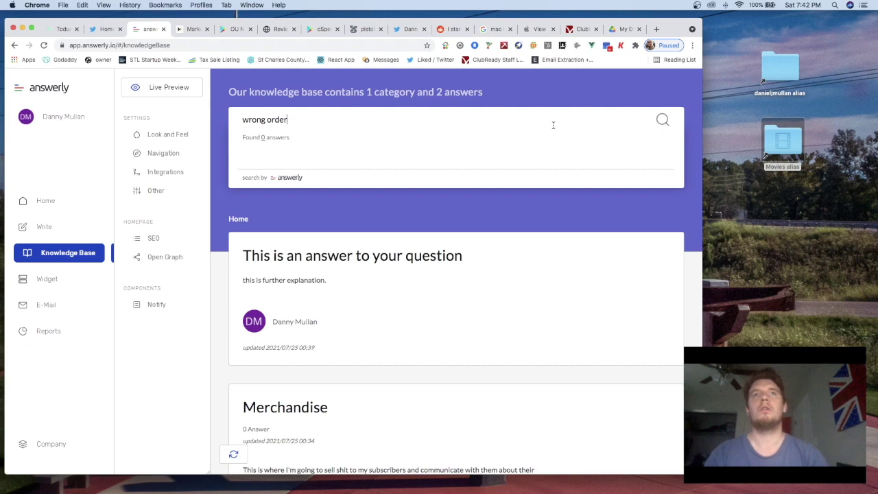
scroll(530, 190, down, 3)
scroll(485, 266, down, 3)
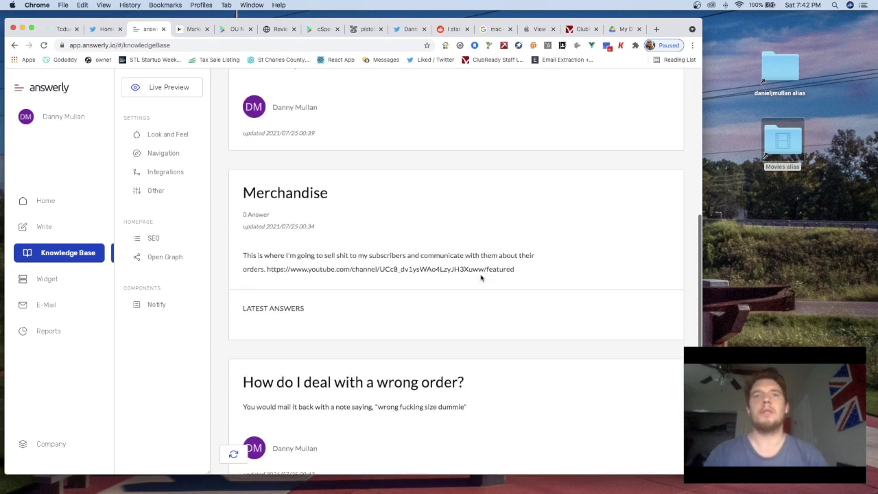
scroll(481, 278, up, 3)
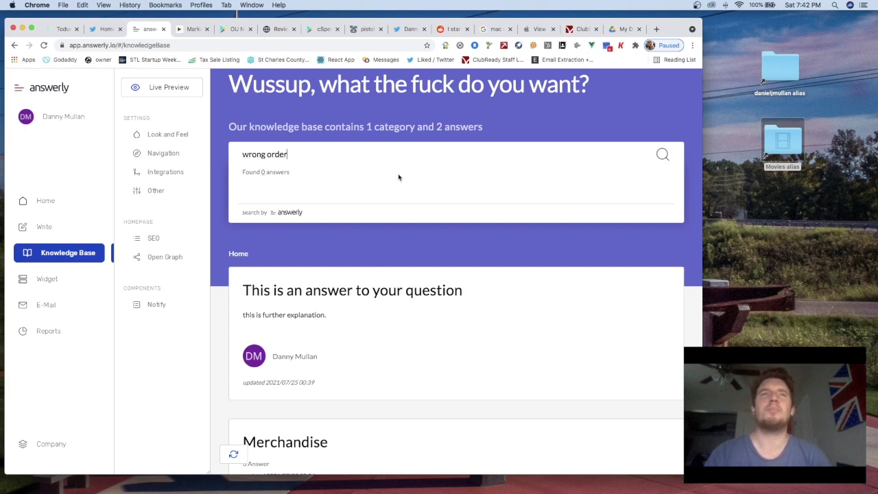
scroll(404, 178, down, 1)
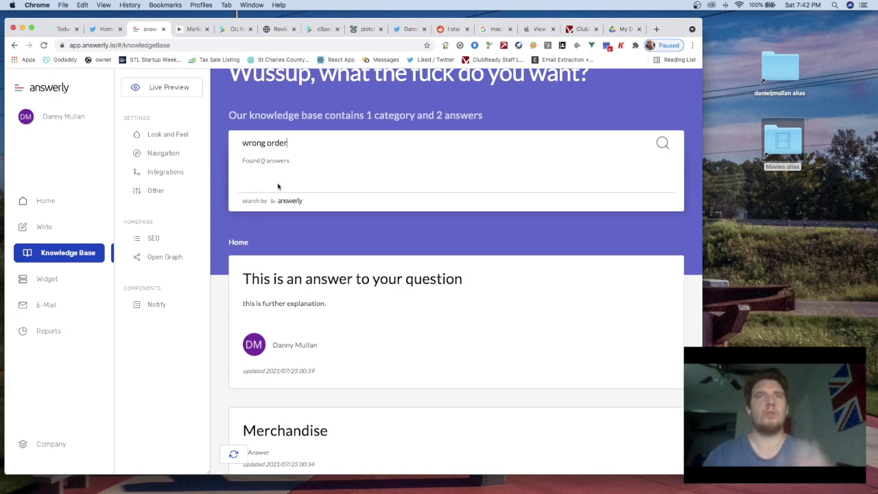
Clear the 'wrong order' query from the search box
key(super+a)
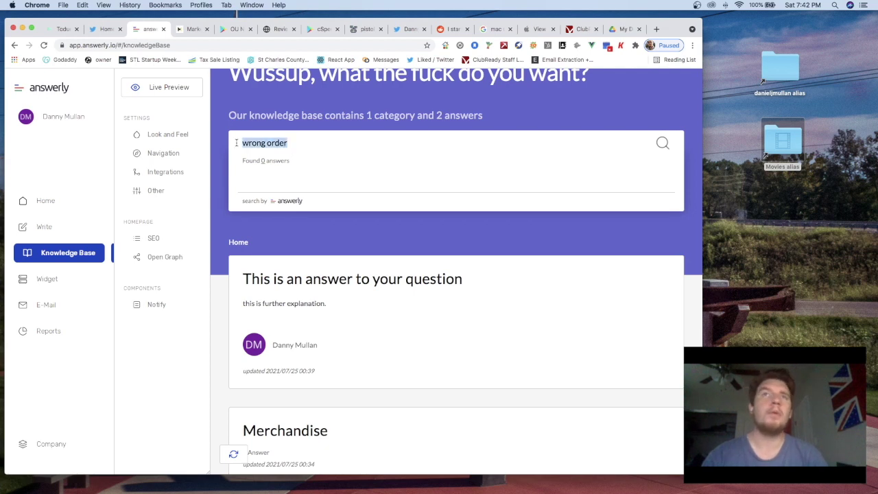
key(BackSpace)
scroll(214, 235, down, 2)
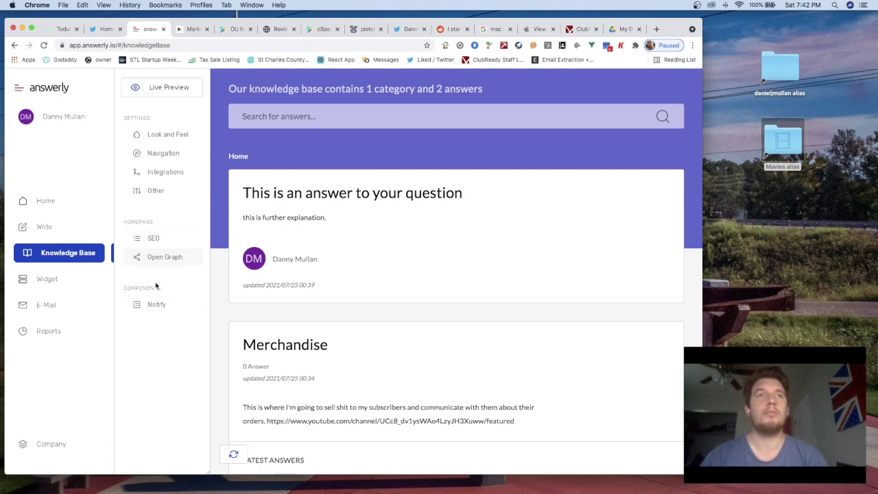
Open the Notify component settings and view the 'What is Notify?' explainer in a new tab
click(167, 310)
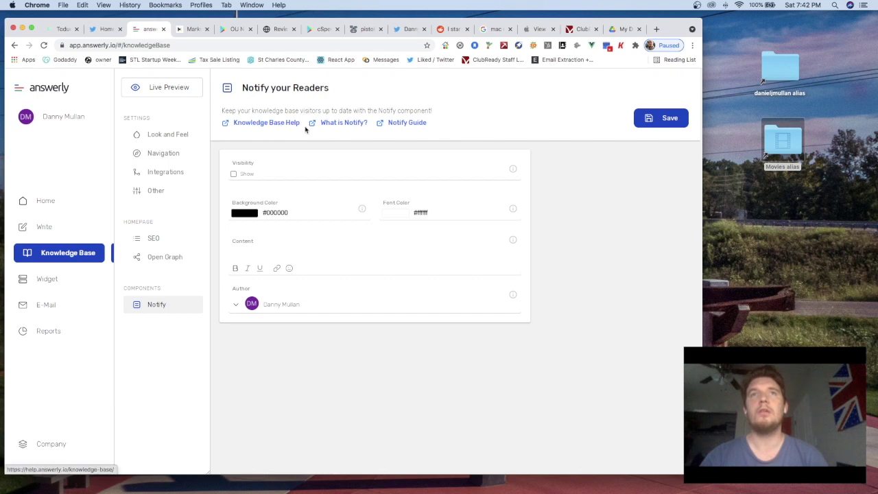
right_click(348, 125)
click(363, 129)
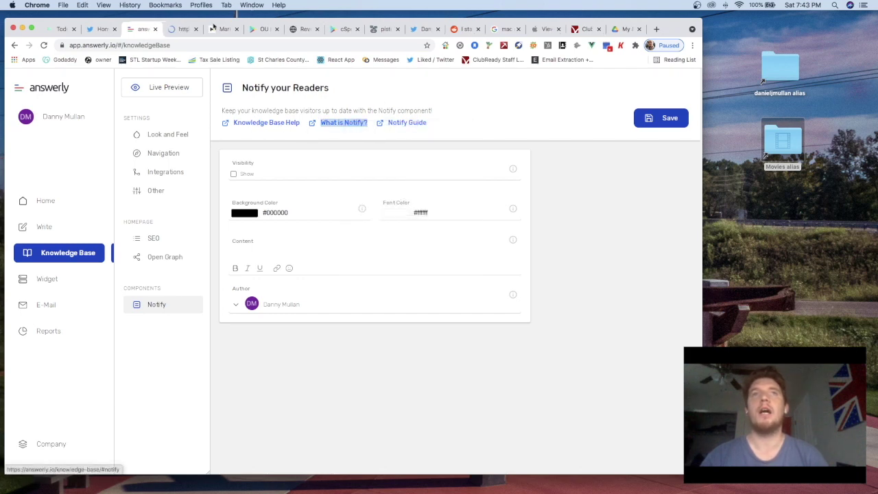
click(178, 31)
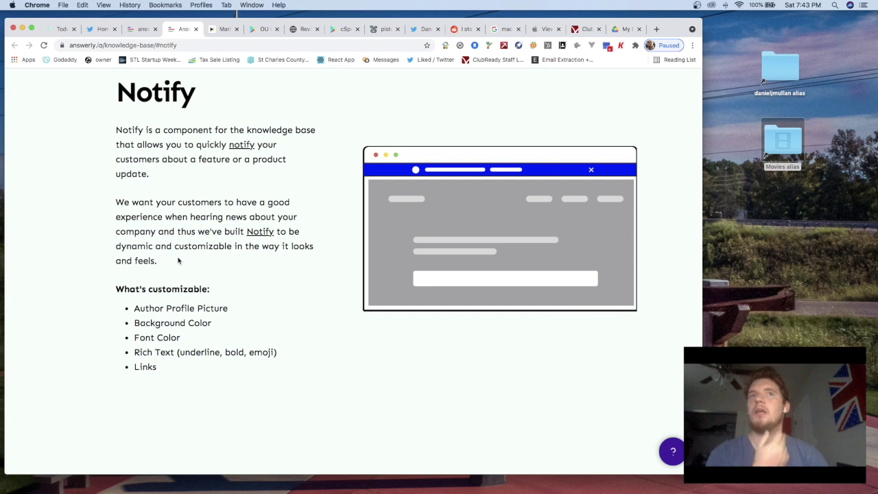
scroll(178, 259, down, 1)
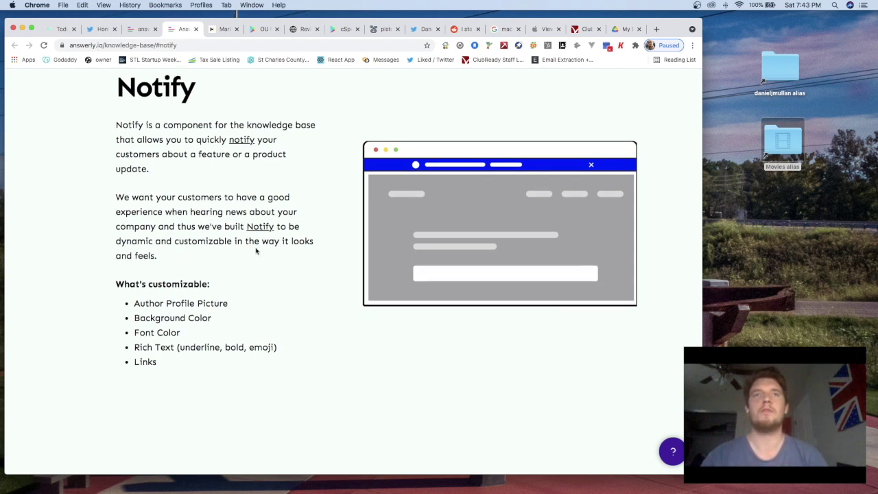
scroll(216, 242, down, 2)
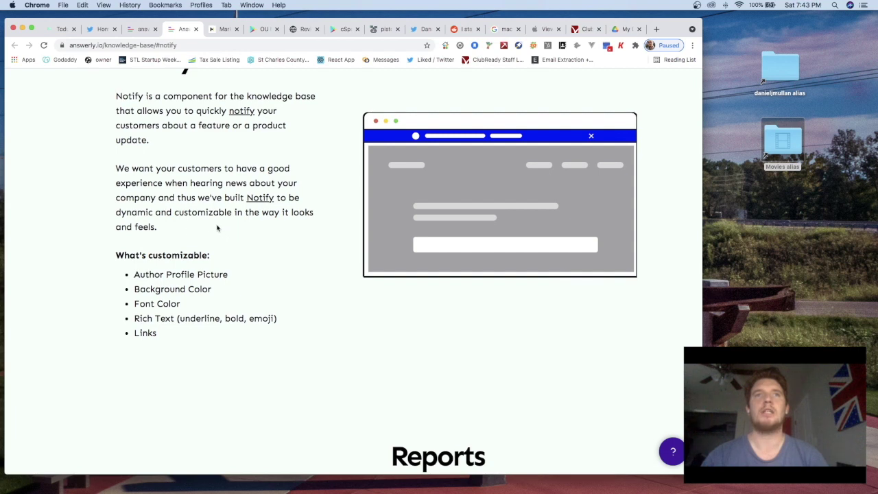
scroll(219, 229, down, 2)
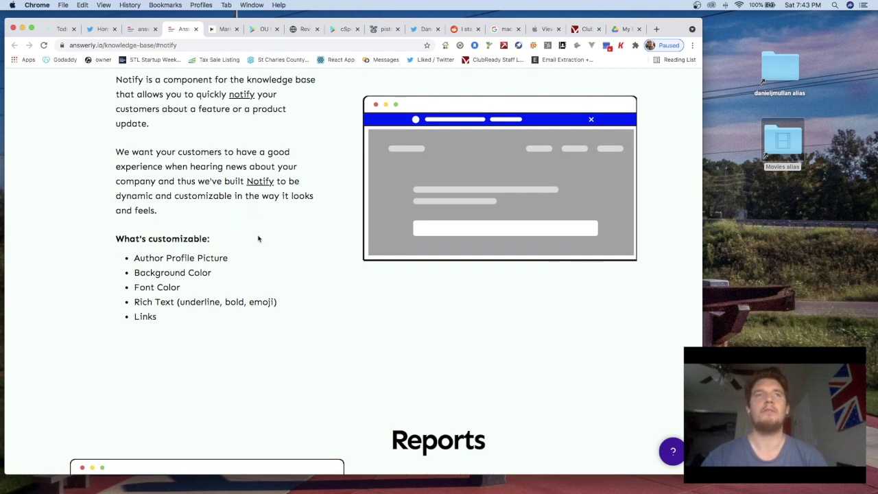
scroll(257, 238, down, 2)
scroll(212, 265, down, 3)
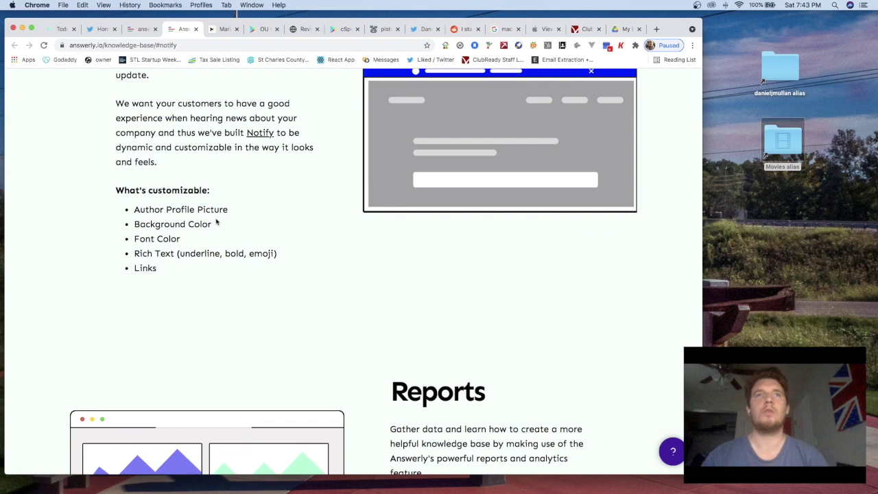
scroll(215, 220, down, 1)
scroll(195, 237, down, 4)
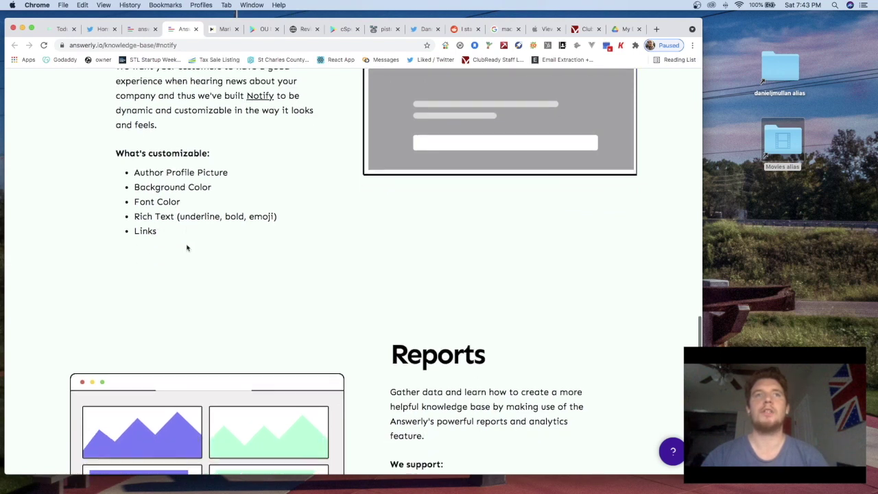
scroll(151, 240, down, 15)
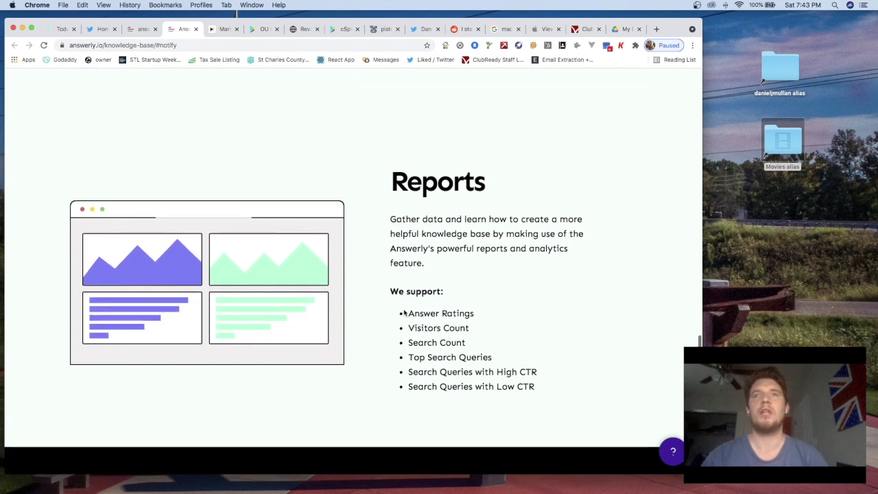
scroll(480, 300, down, 2)
scroll(452, 250, down, 1)
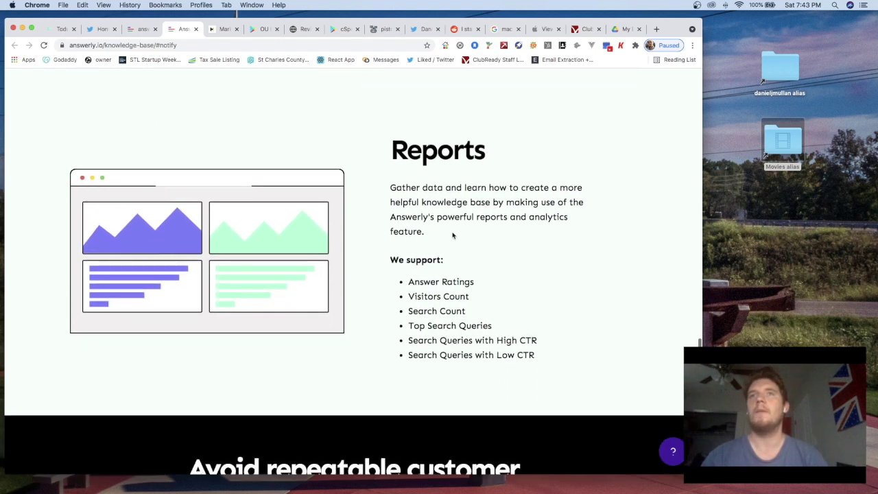
scroll(476, 239, down, 1)
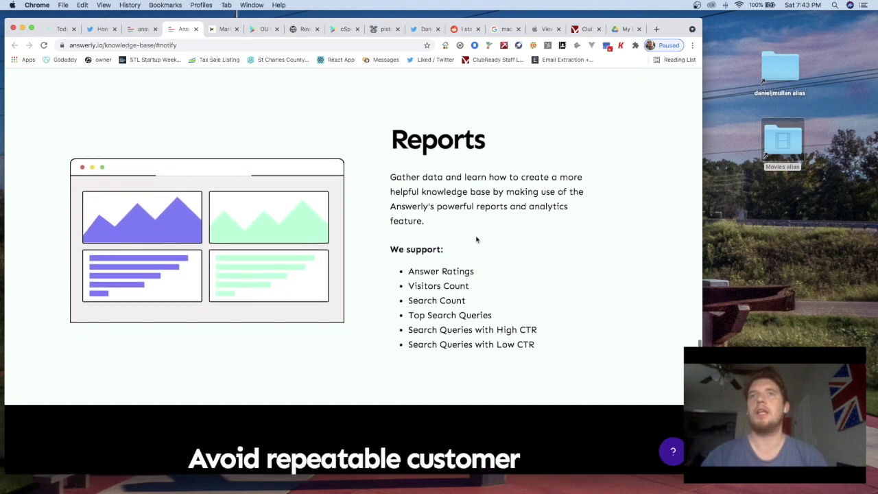
scroll(465, 226, up, 1)
scroll(453, 274, down, 1)
scroll(446, 287, down, 3)
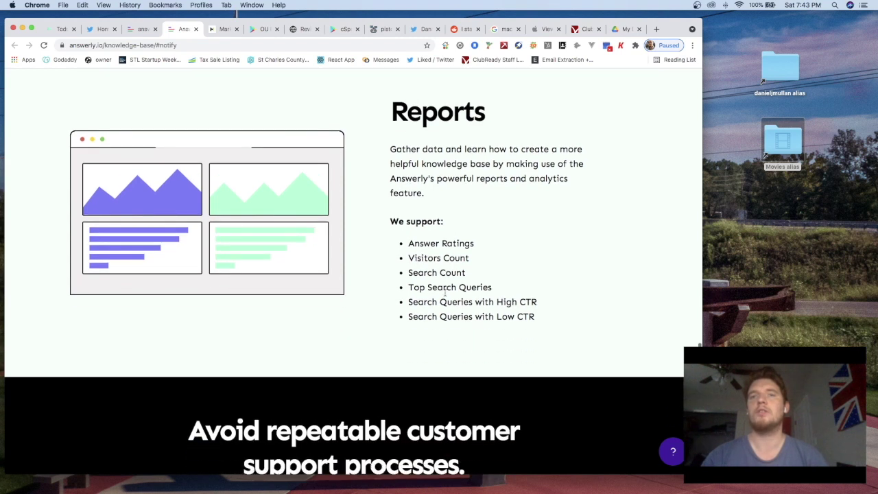
scroll(446, 293, down, 15)
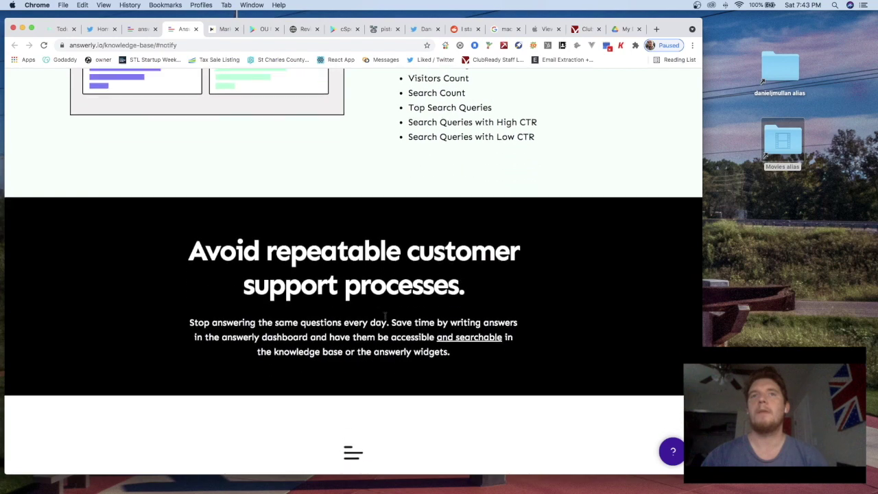
scroll(417, 264, down, 15)
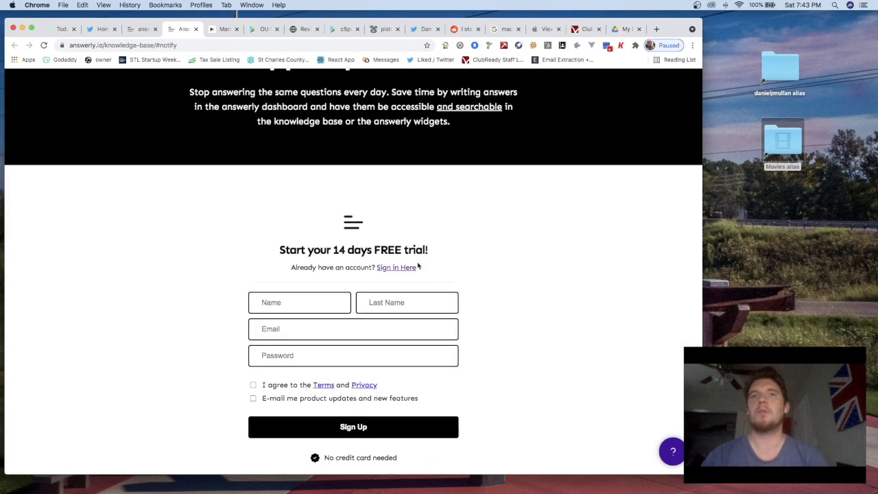
scroll(417, 265, up, 20)
scroll(417, 265, up, 20)
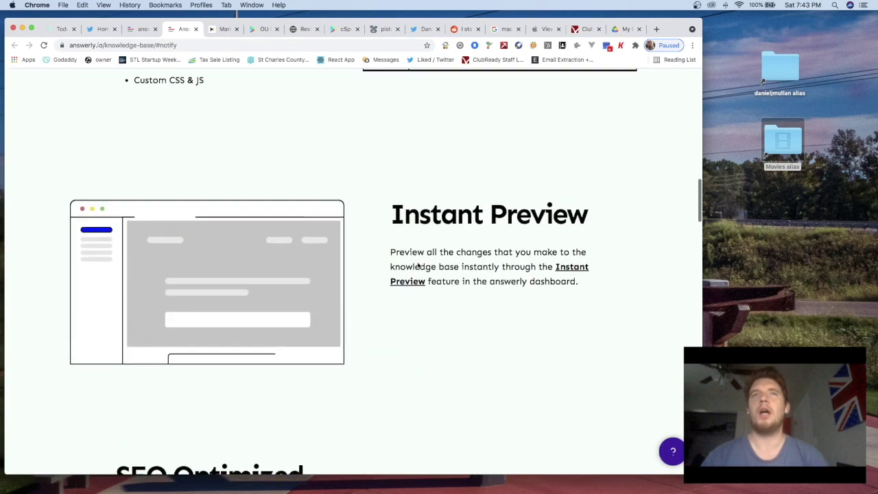
scroll(418, 265, up, 5)
scroll(418, 266, down, 15)
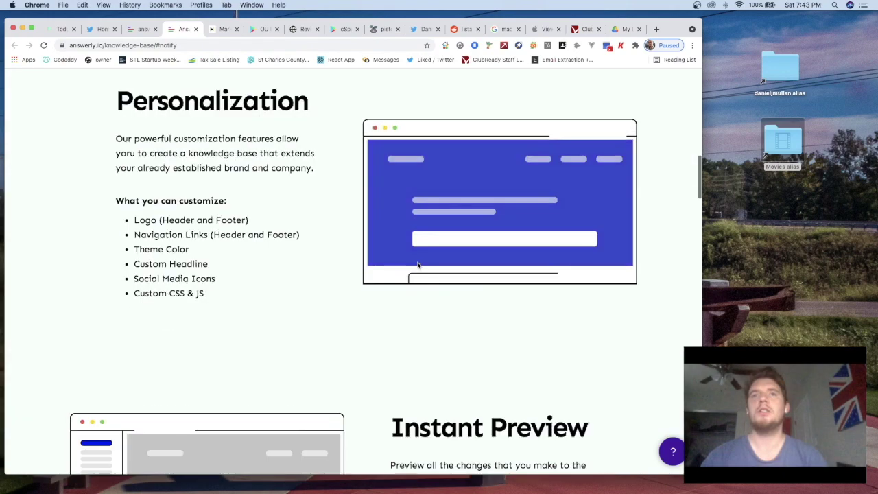
scroll(341, 272, down, 12)
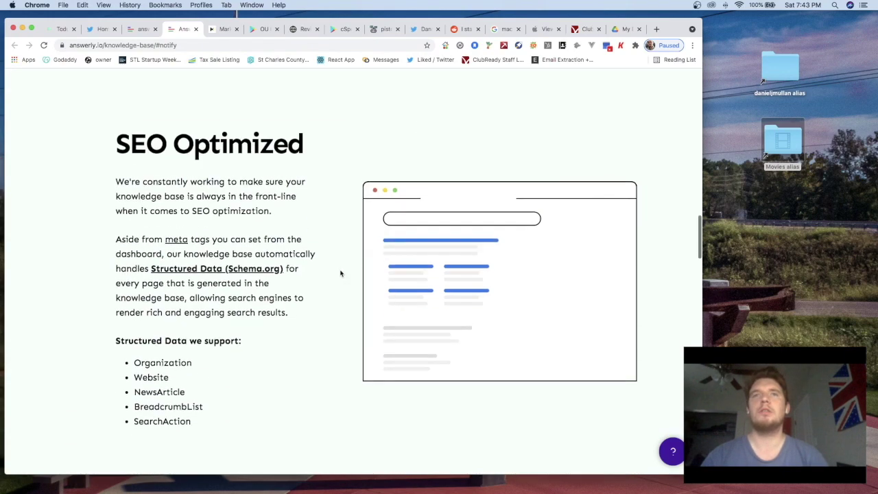
scroll(341, 272, down, 10)
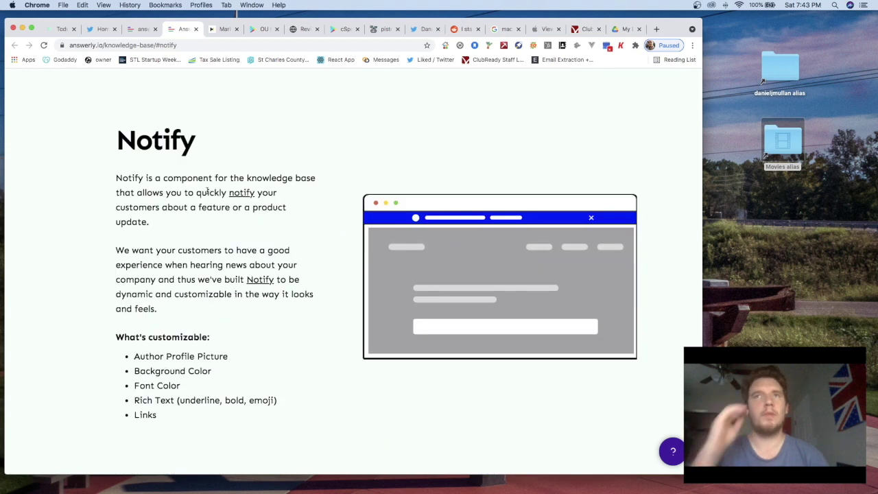
scroll(171, 190, up, 1)
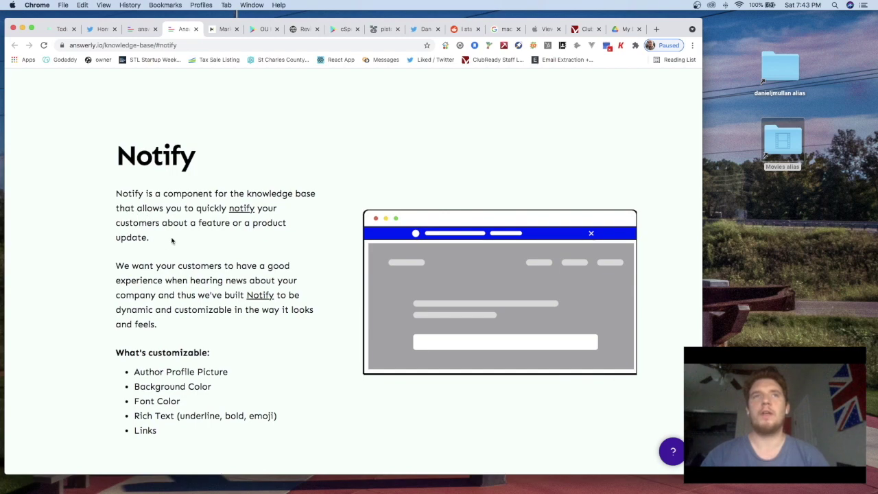
scroll(172, 240, up, 10)
scroll(172, 240, down, 12)
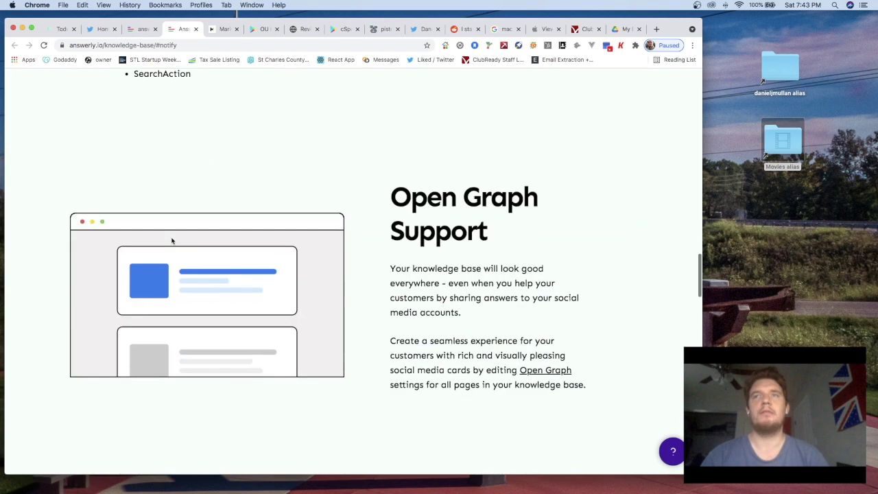
scroll(237, 262, up, 20)
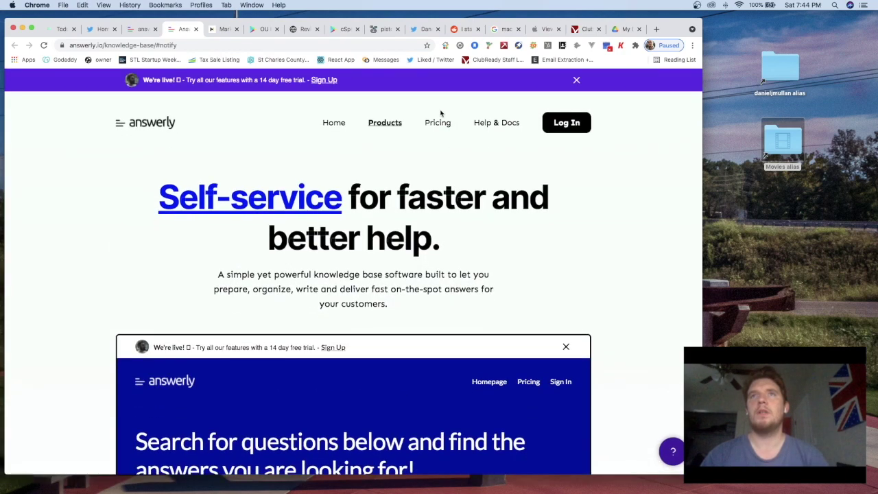
click(143, 30)
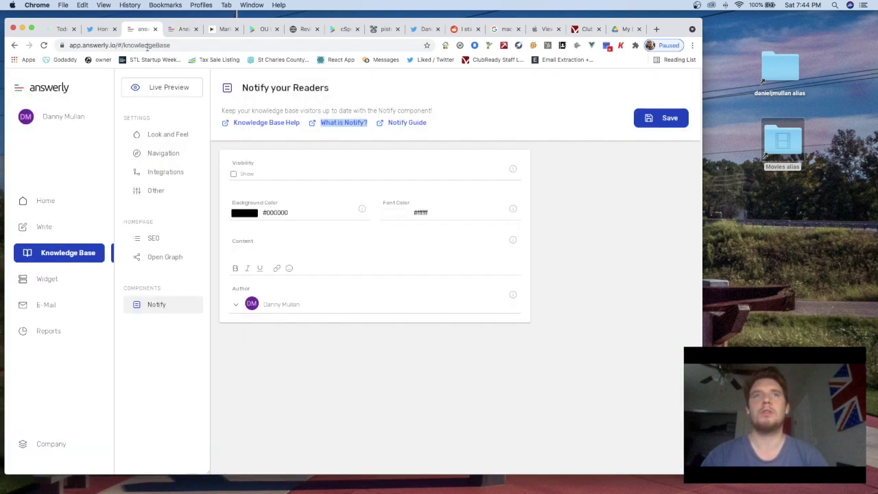
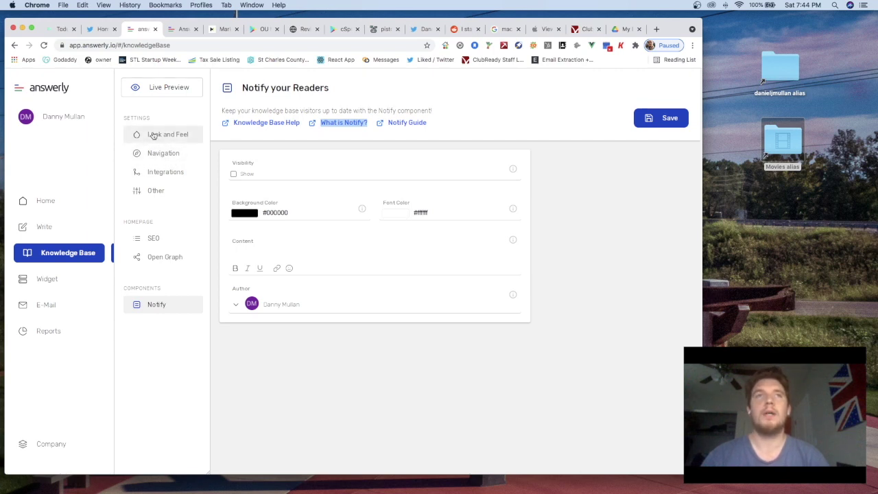
Toggle the sidebar and view the Company subscription page with its 14-day Pro free trial
click(17, 91)
click(19, 89)
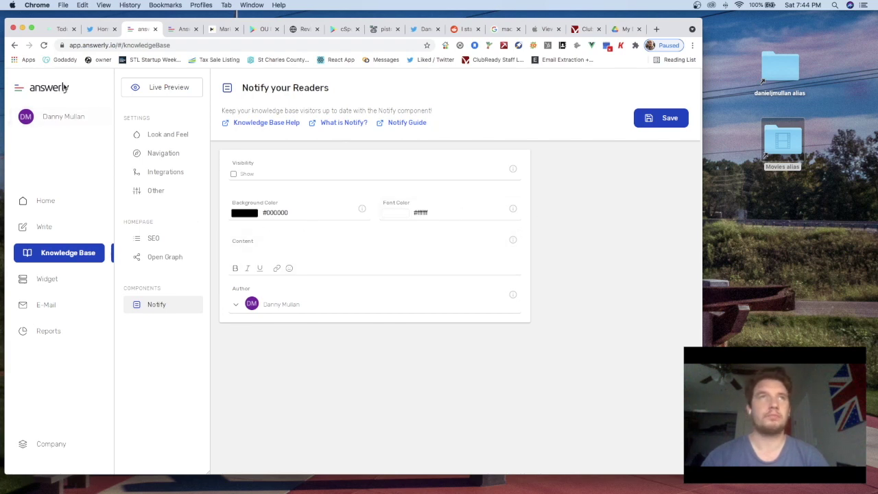
click(18, 92)
click(20, 92)
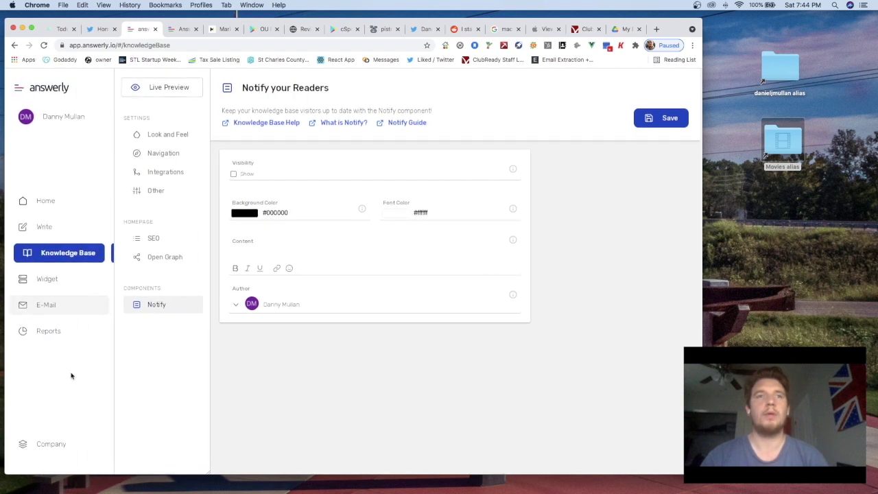
click(43, 446)
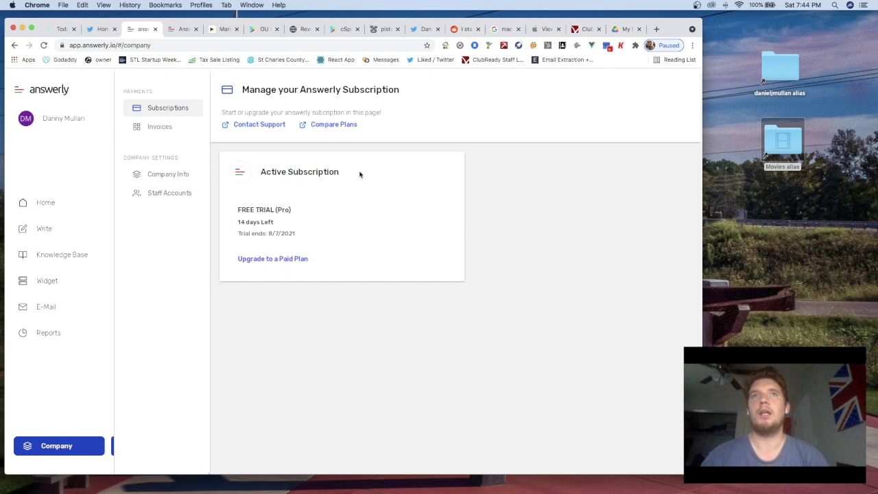
Switch to the E-Mail view showing the empty Active conversations folder
click(20, 90)
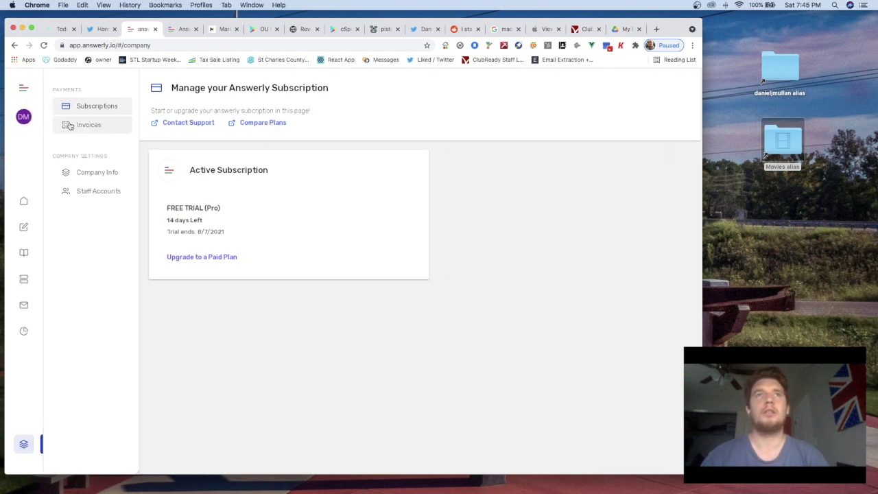
click(23, 87)
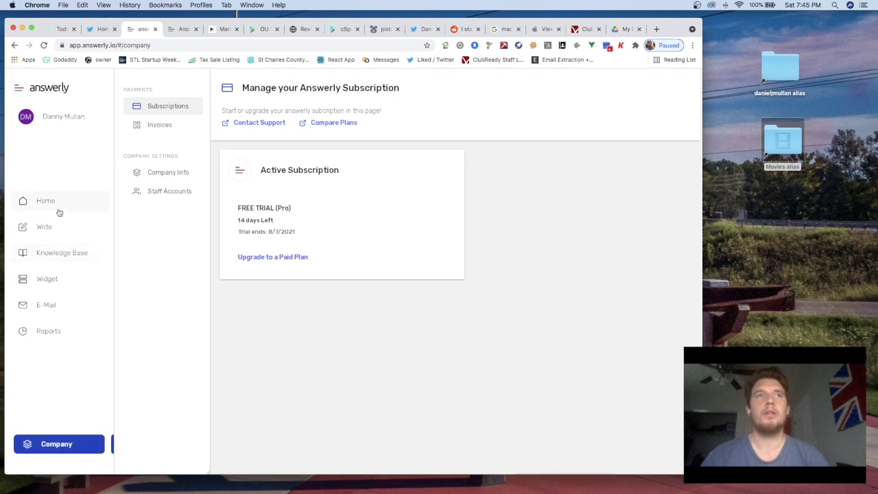
click(53, 309)
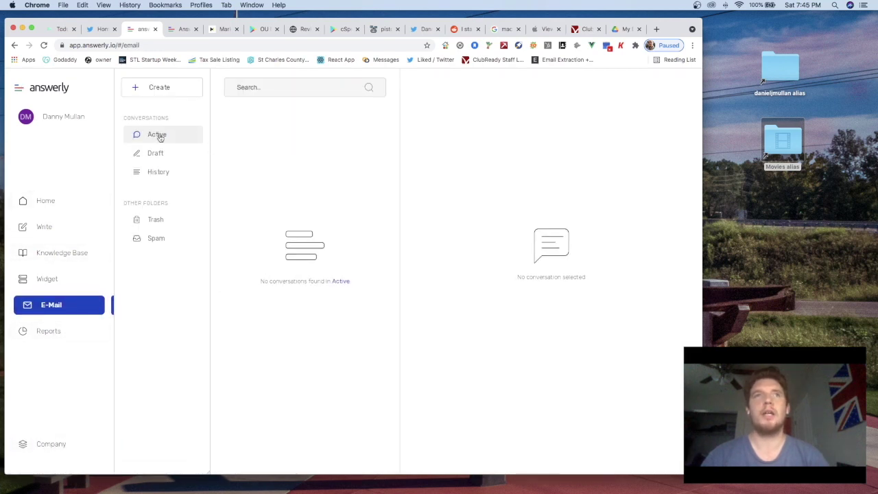
Start an e-mail draft, browse the Reports charts, then return to the Home dashboard
click(161, 91)
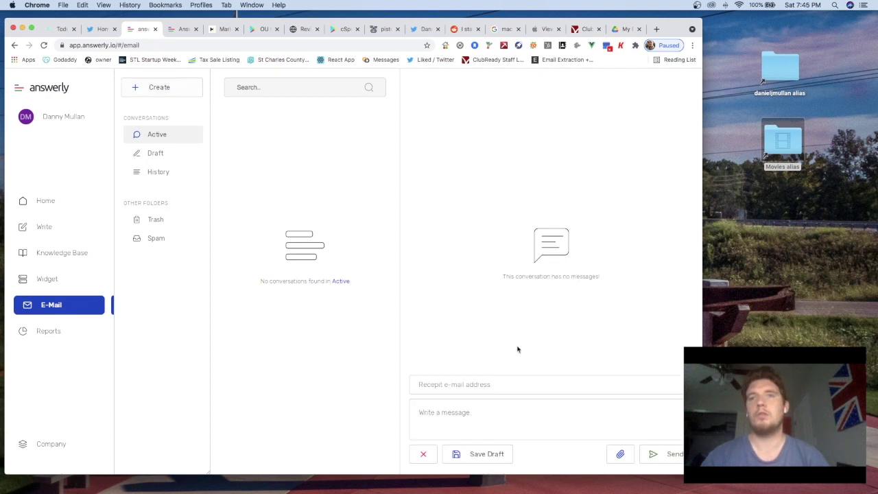
click(488, 387)
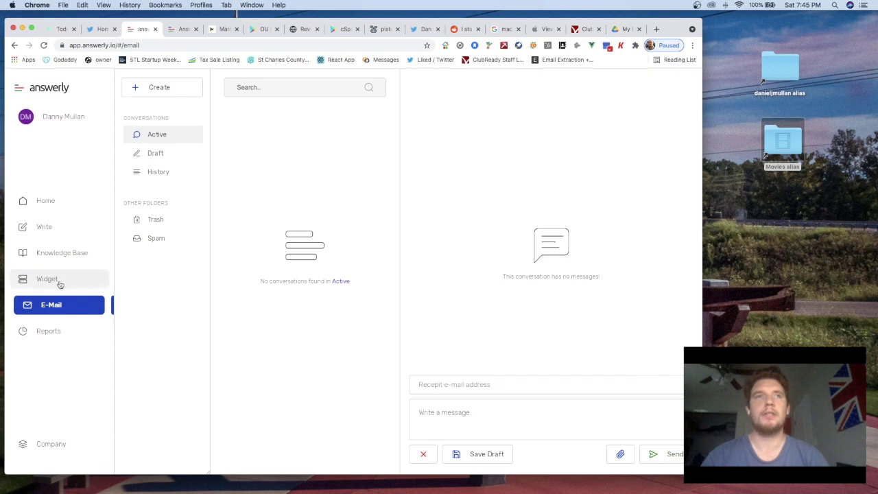
click(48, 331)
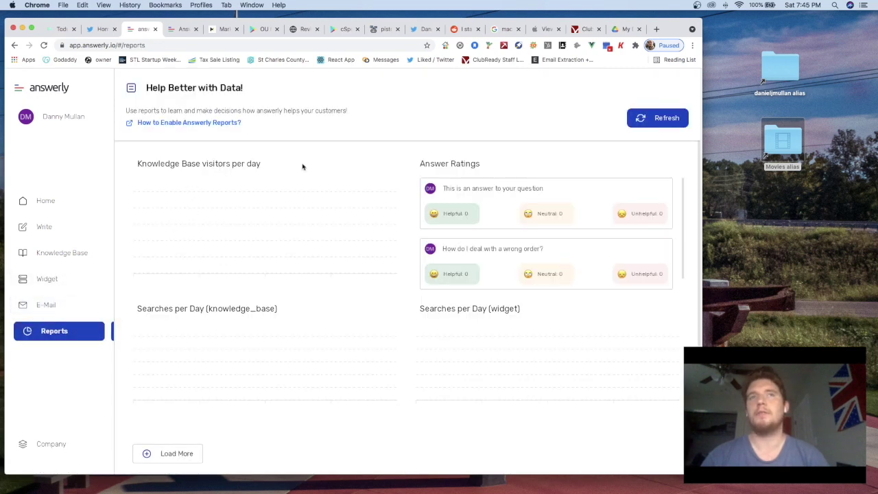
scroll(411, 156, down, 1)
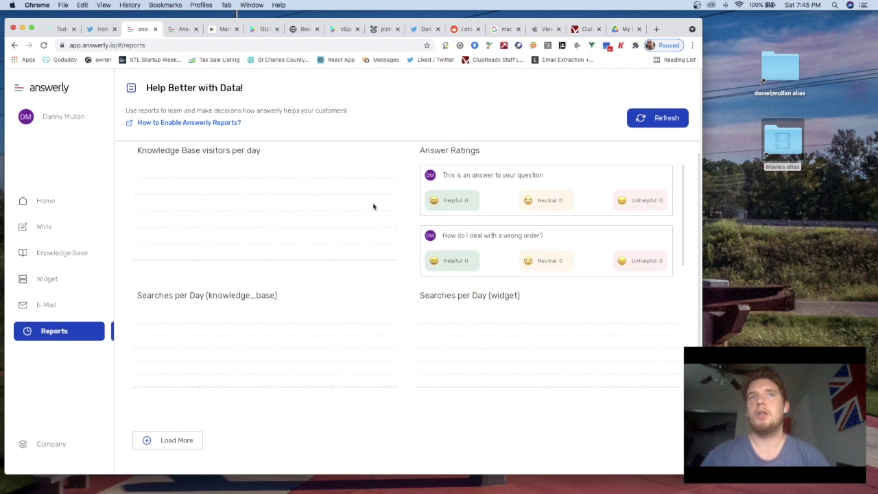
scroll(339, 239, up, 1)
scroll(217, 317, down, 1)
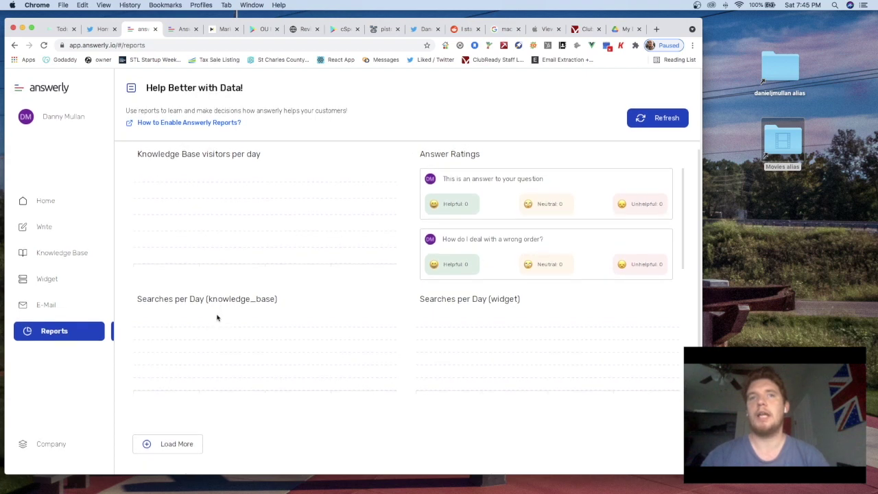
scroll(217, 317, up, 1)
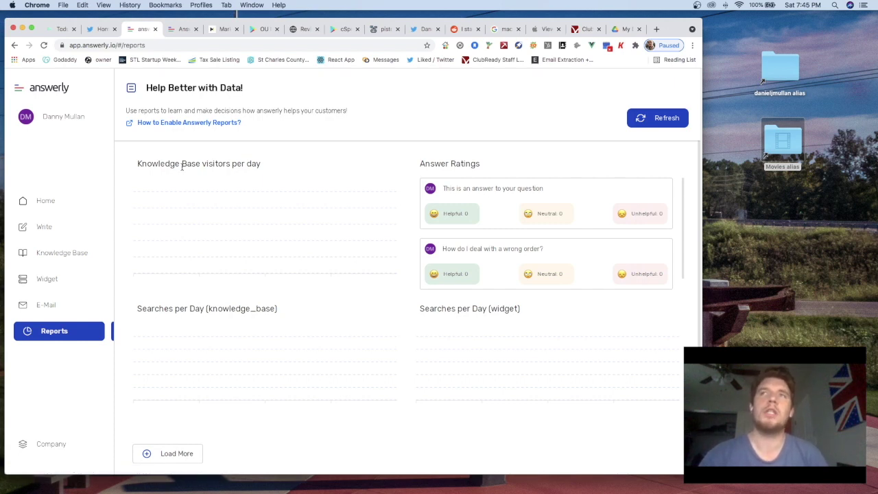
click(41, 204)
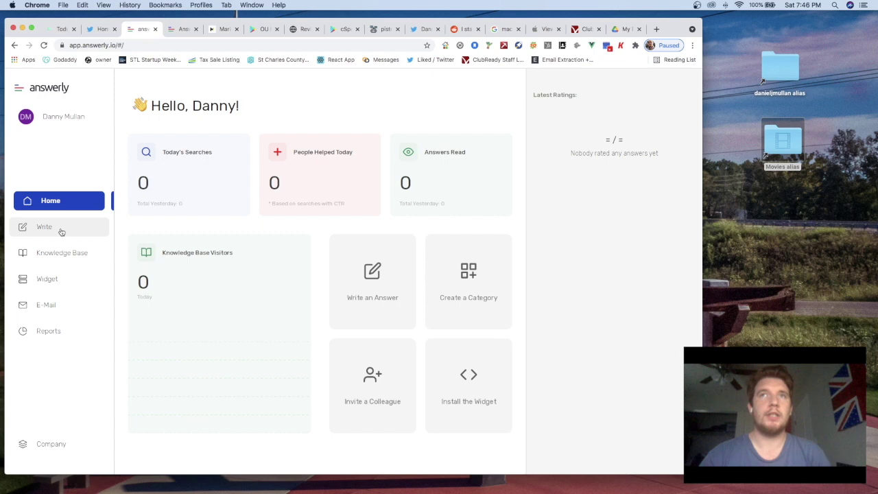
Toggle the sidebar, visit the E-Mail view, and return to the Home dashboard
click(19, 88)
click(19, 88)
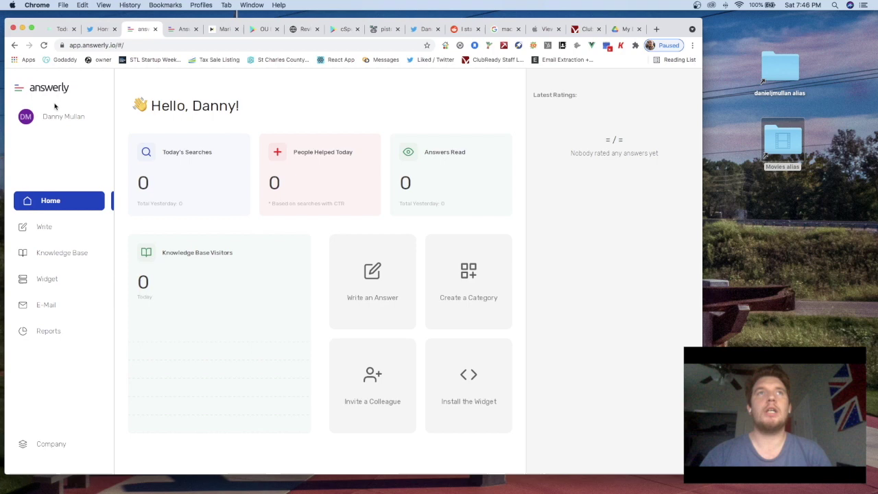
click(19, 89)
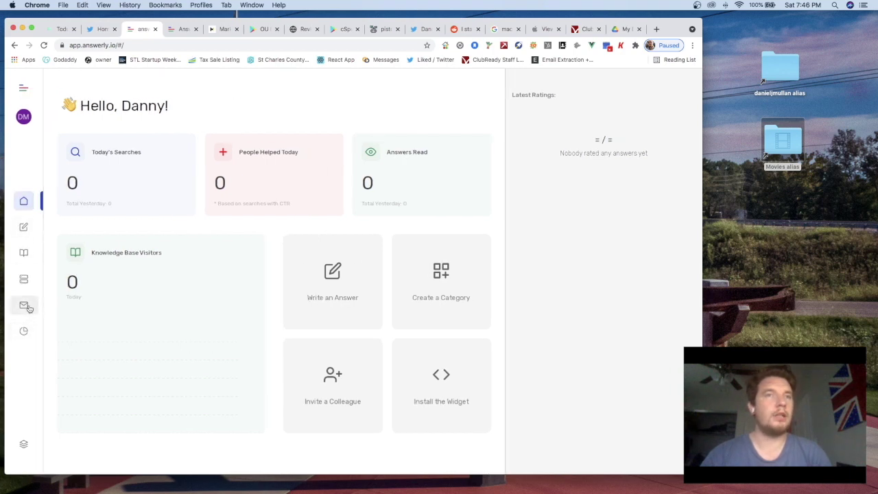
click(24, 306)
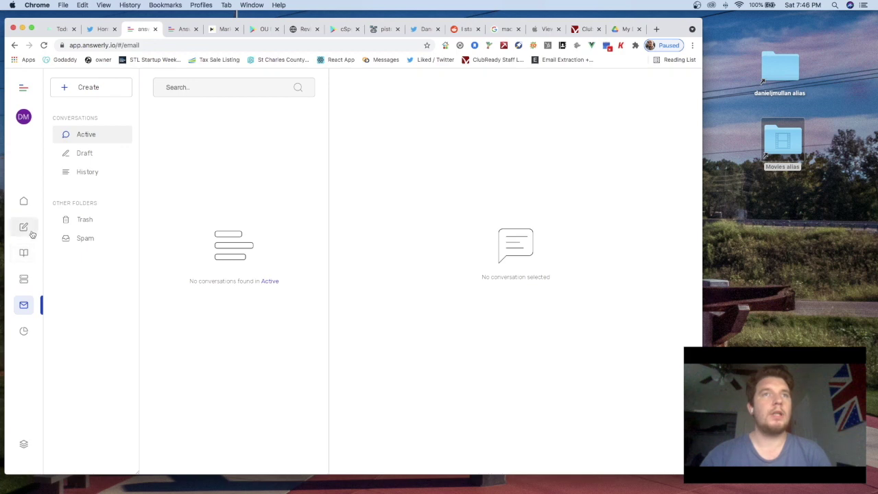
click(21, 89)
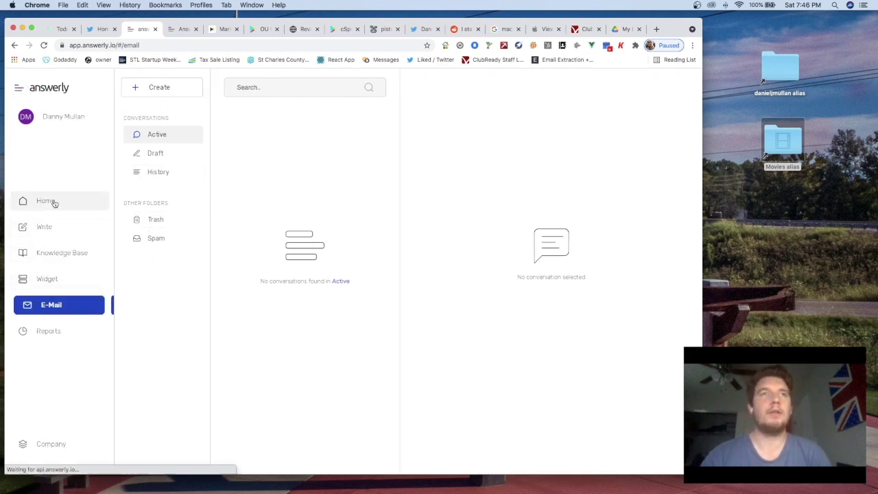
click(53, 201)
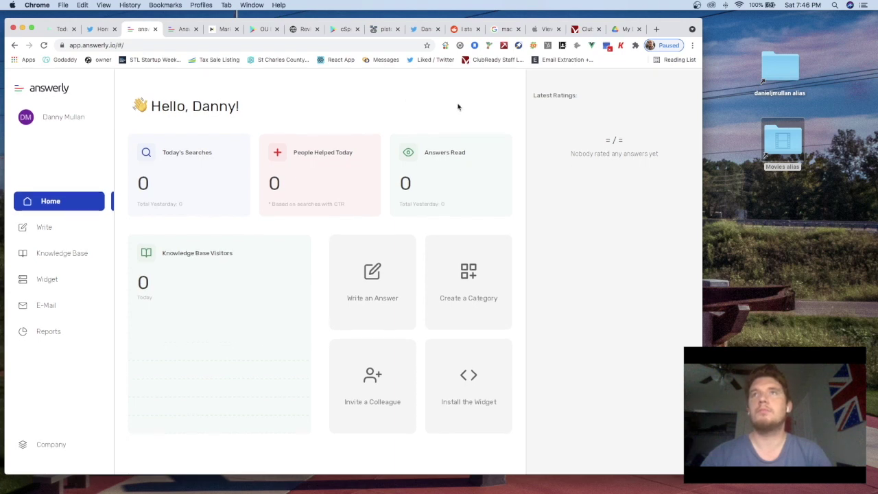
Open the account personalization settings, then revisit Home and the Company subscription page
click(63, 118)
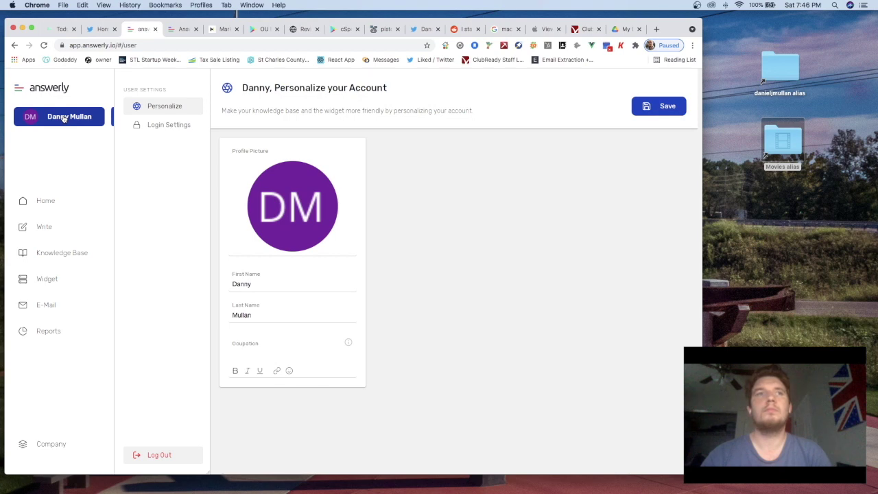
click(20, 88)
click(22, 89)
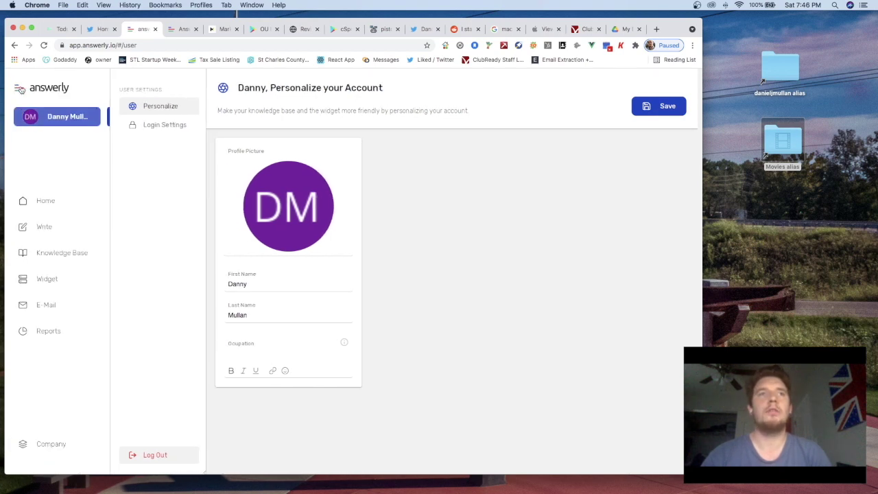
click(51, 201)
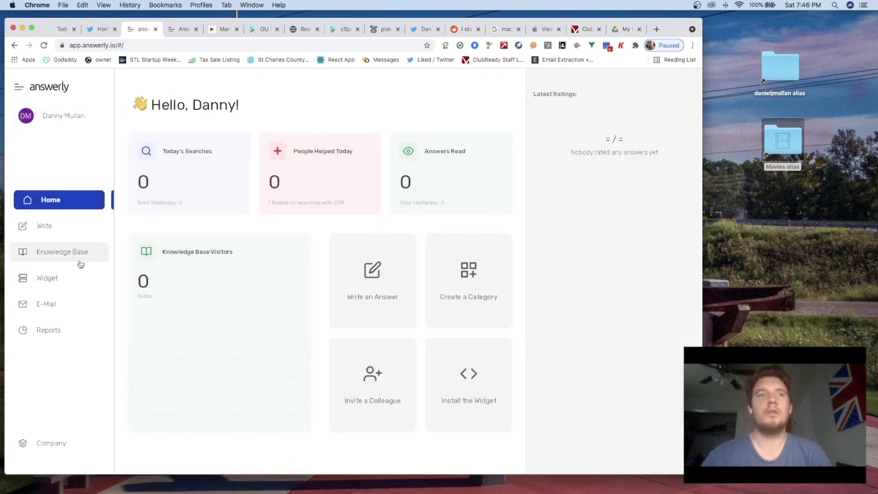
click(51, 447)
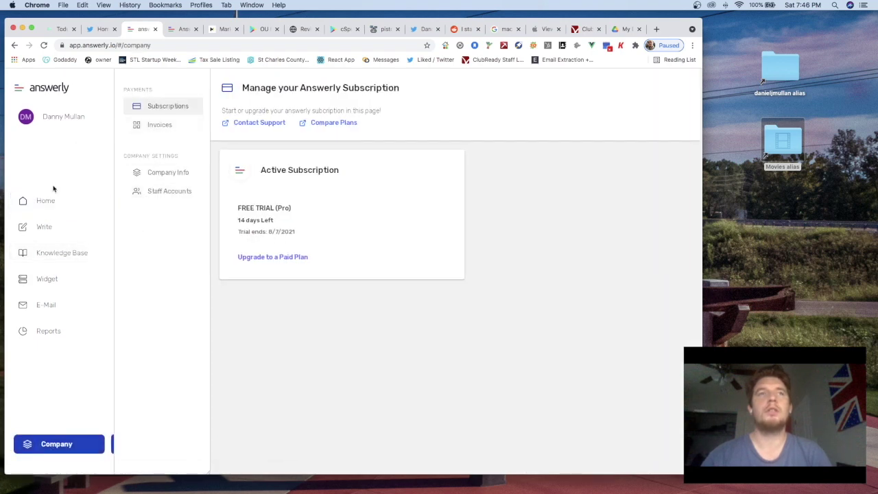
Log out of the Answerly account from the profile menu
click(19, 89)
click(19, 89)
click(60, 113)
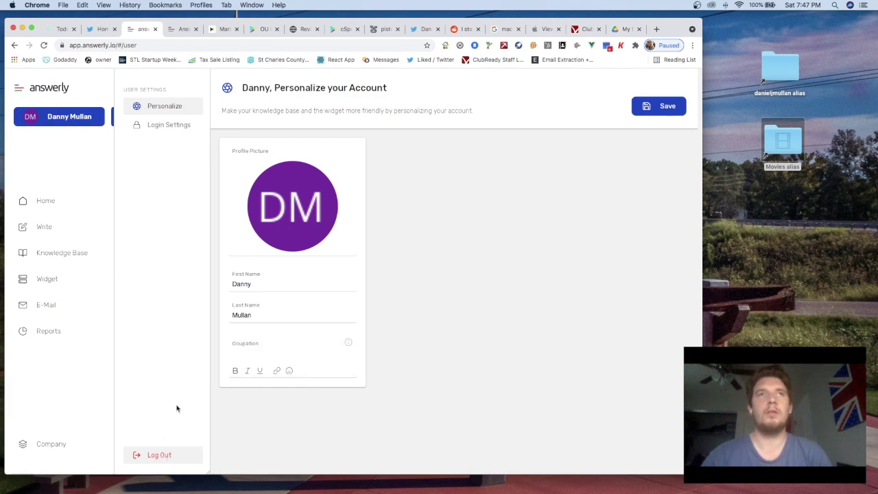
click(167, 457)
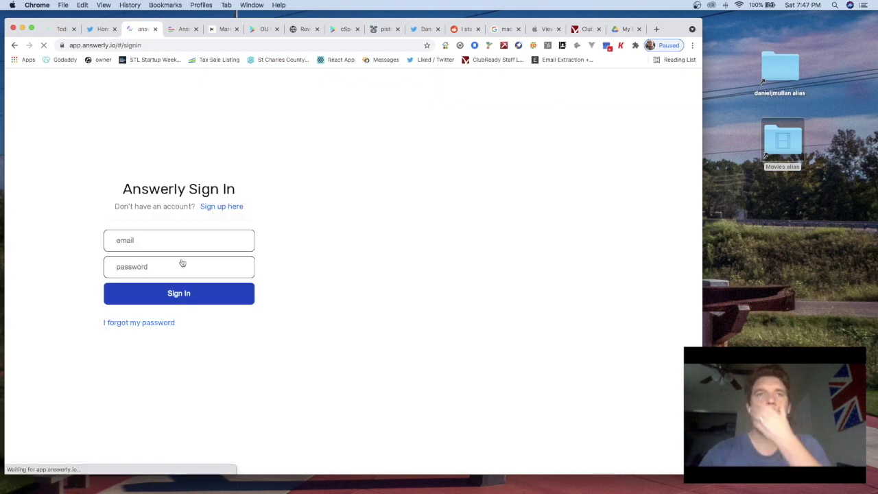
Remove /#/signin from the address and load the base Answerly address
click(143, 45)
drag(166, 45, 136, 45)
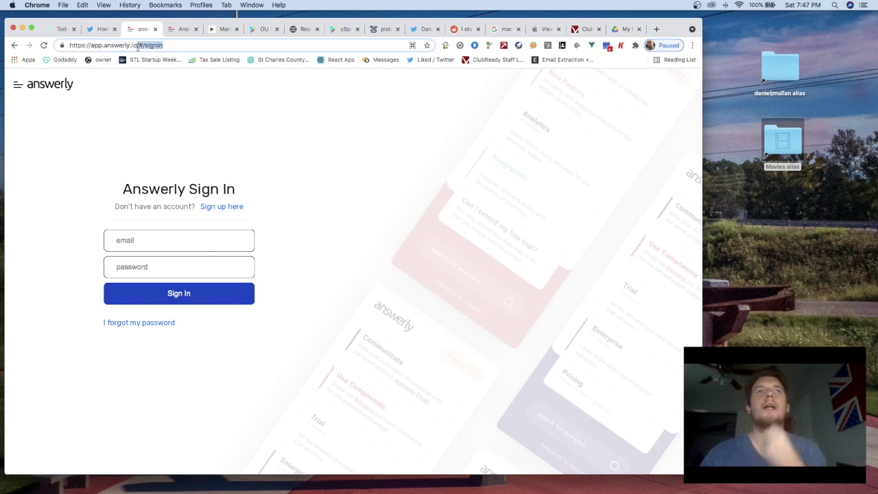
key(BackSpace)
key(Return)
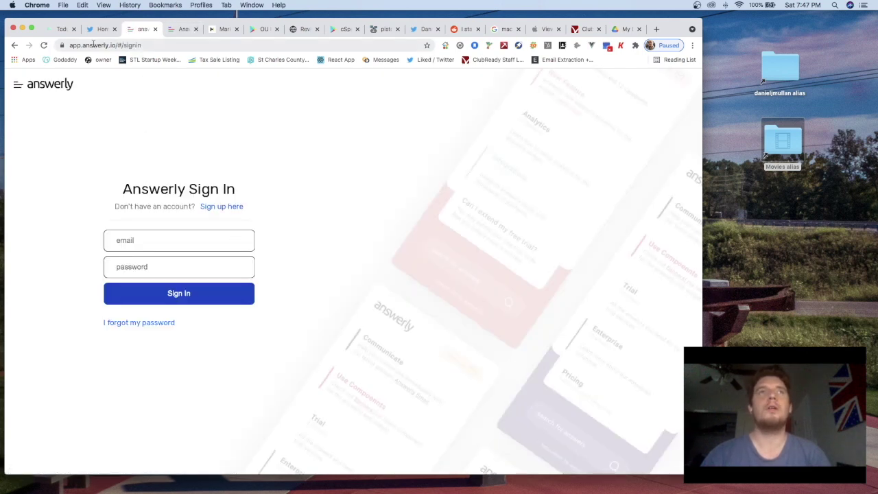
Open the answerly.io landing page in a new tab and scroll down to its footer
click(61, 29)
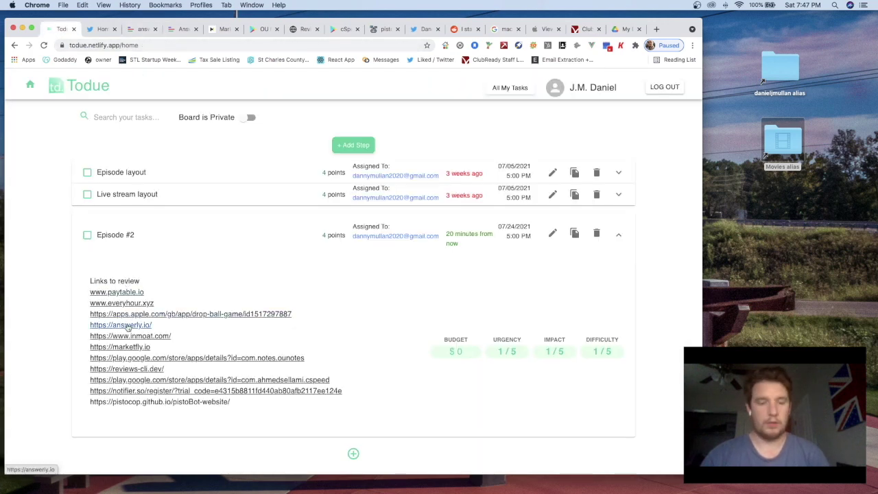
super+click(127, 325)
click(98, 30)
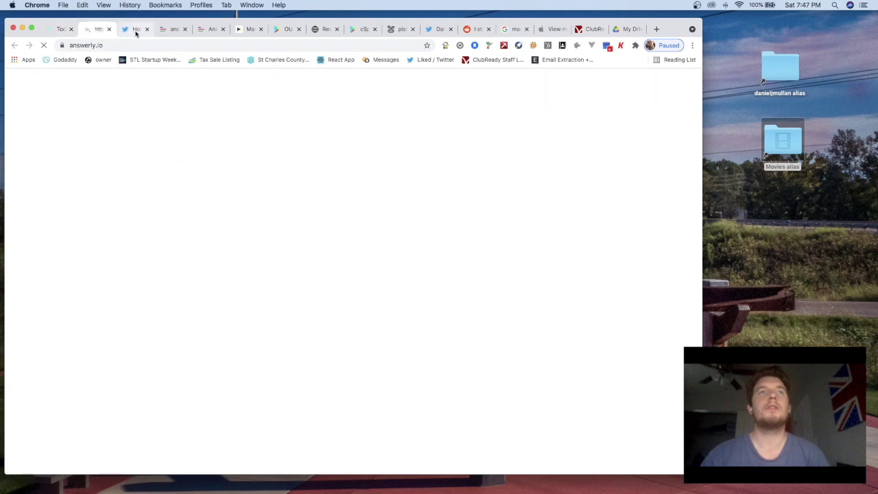
click(136, 29)
click(98, 29)
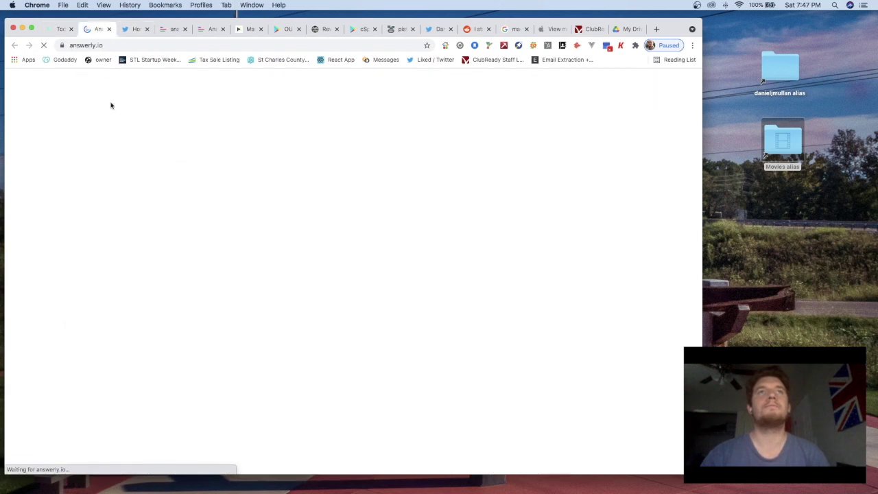
scroll(423, 192, down, 10)
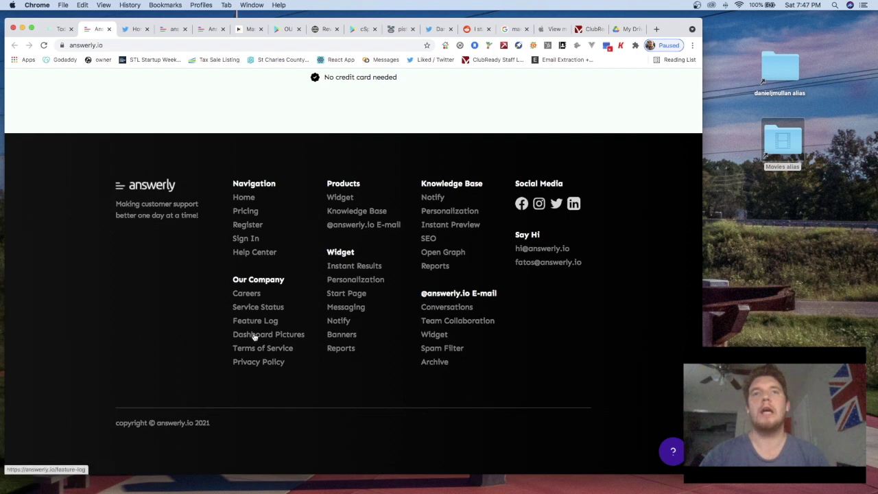
Open Answerly's Twitter profile from the footer icon in a new tab and switch to it
right_click(539, 204)
click(529, 199)
right_click(556, 203)
click(508, 88)
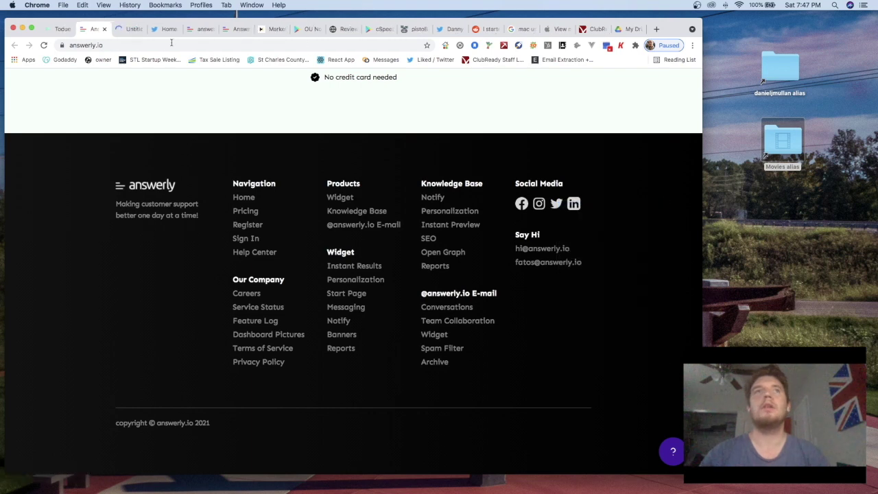
click(130, 28)
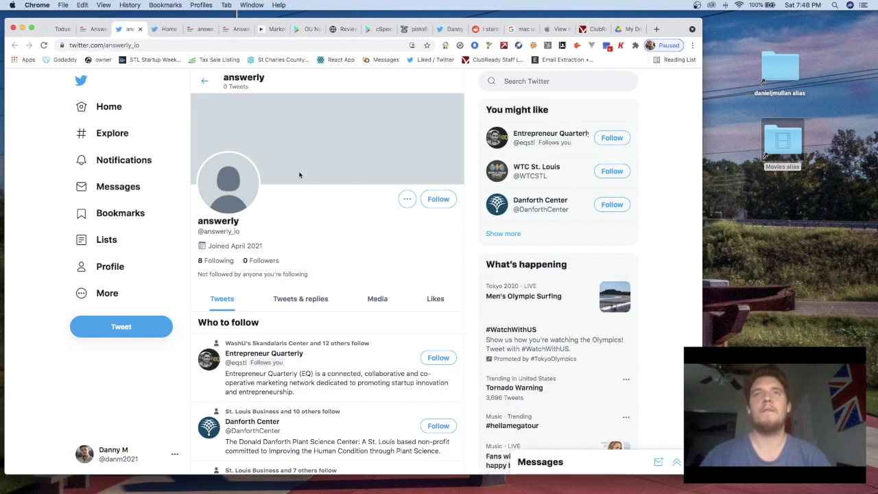
click(438, 199)
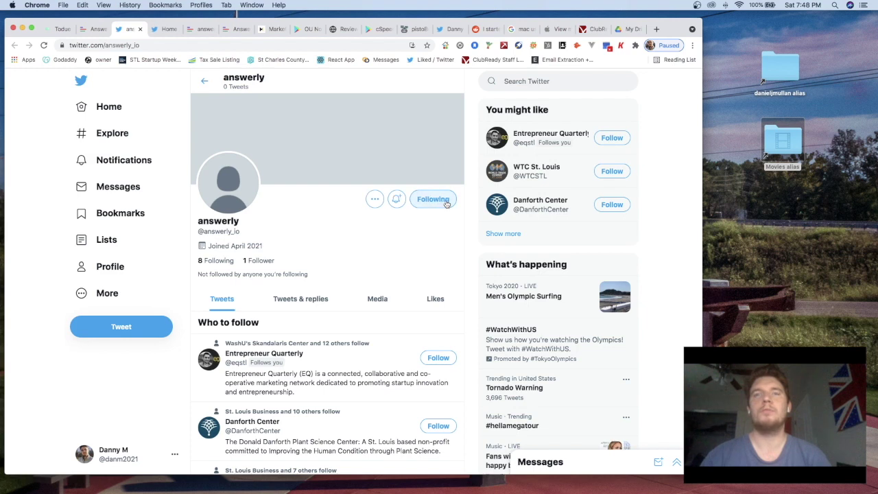
click(133, 336)
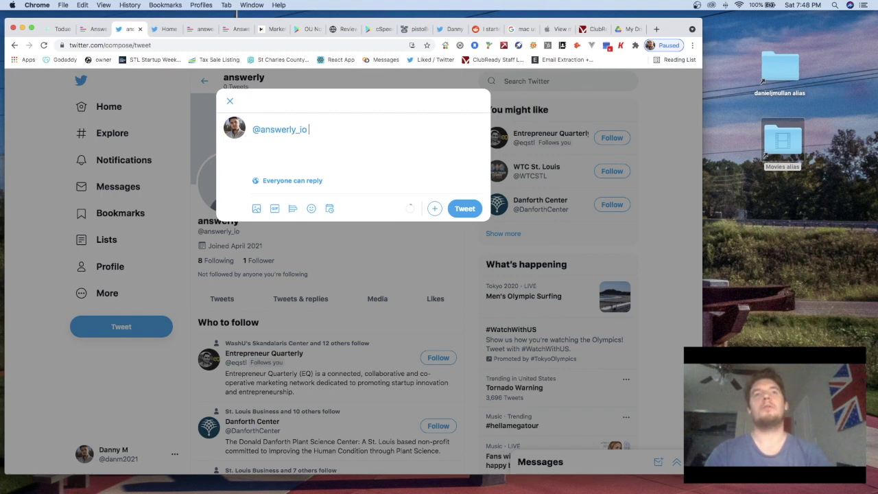
text(reat job with this playf)
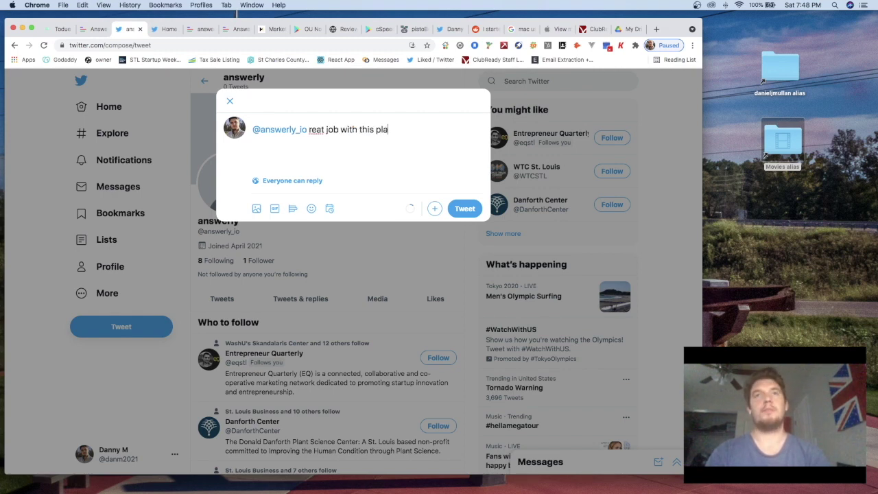
key(BackSpace)
key(BackSpace)
text(tform)
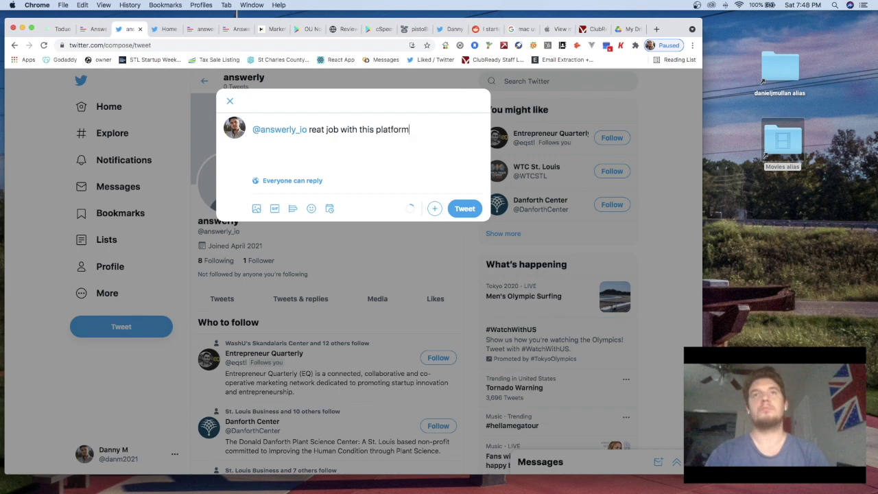
text(G)
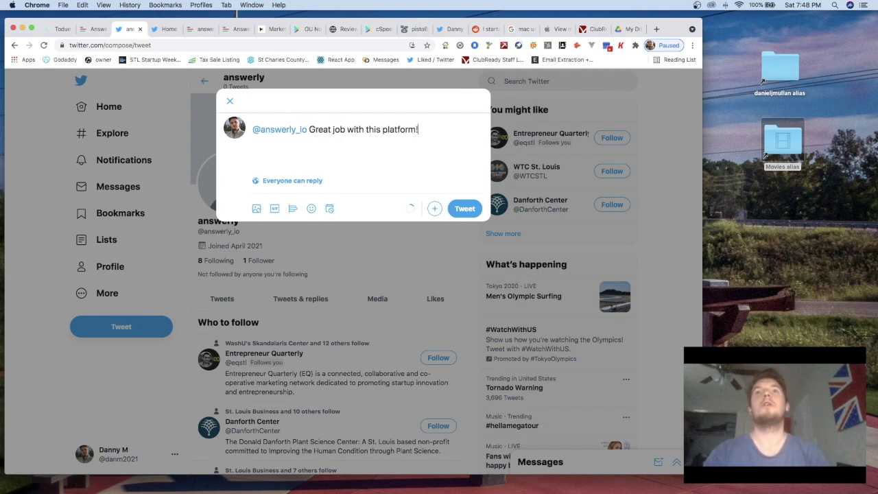
text(ook fo)
text( T)
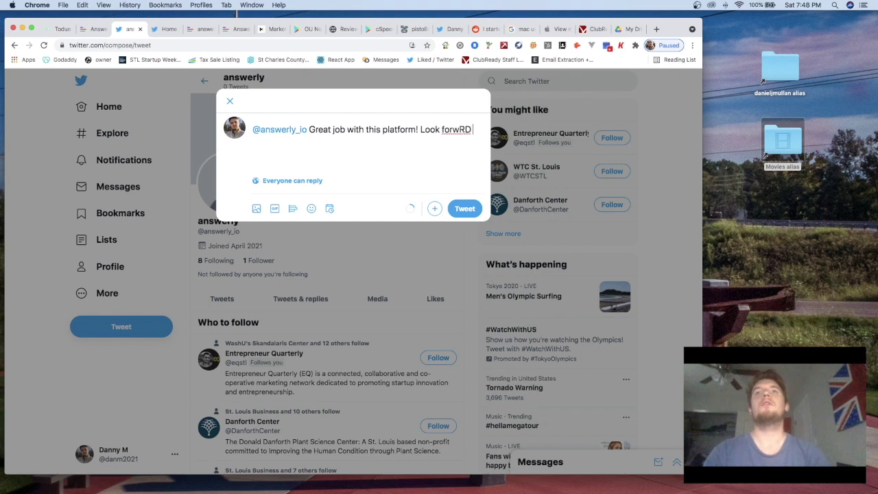
key(BackSpace)
key(BackSpace)
text(ard to seeing where it goes.)
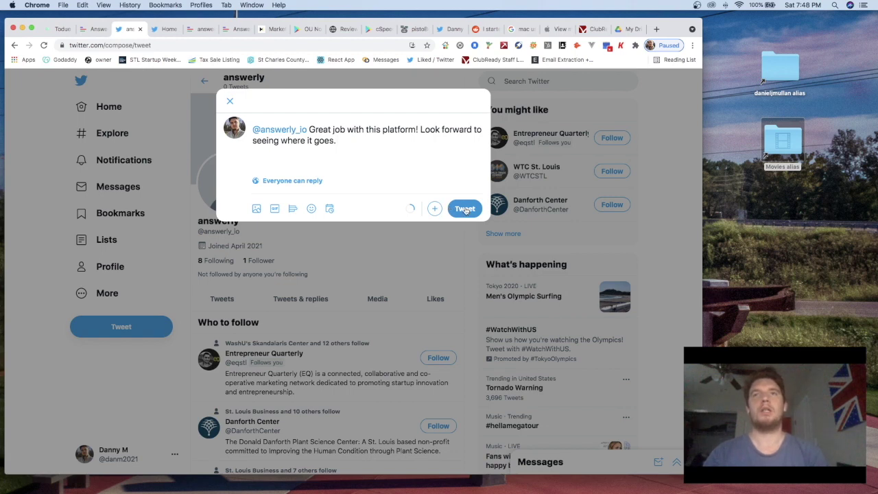
click(465, 209)
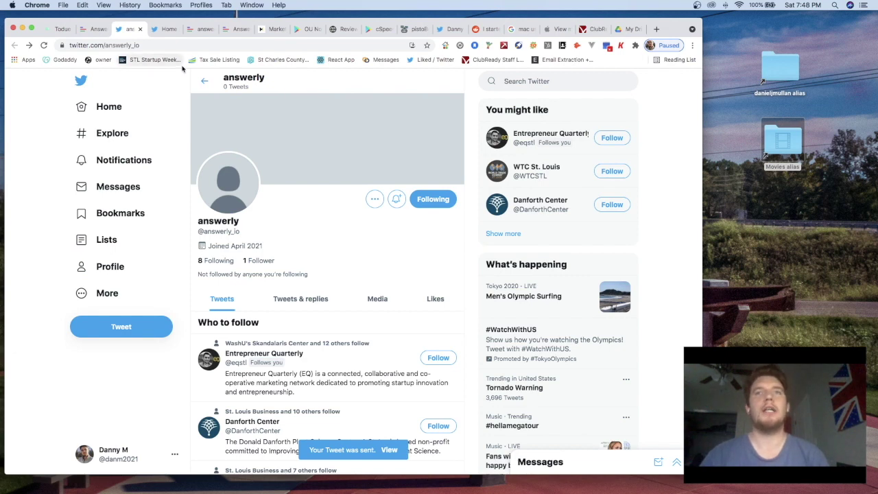
scroll(247, 233, down, 1)
Read through reviews-cli.dev below the dashboard screenshot, then follow View on Github
scroll(246, 233, up, 1)
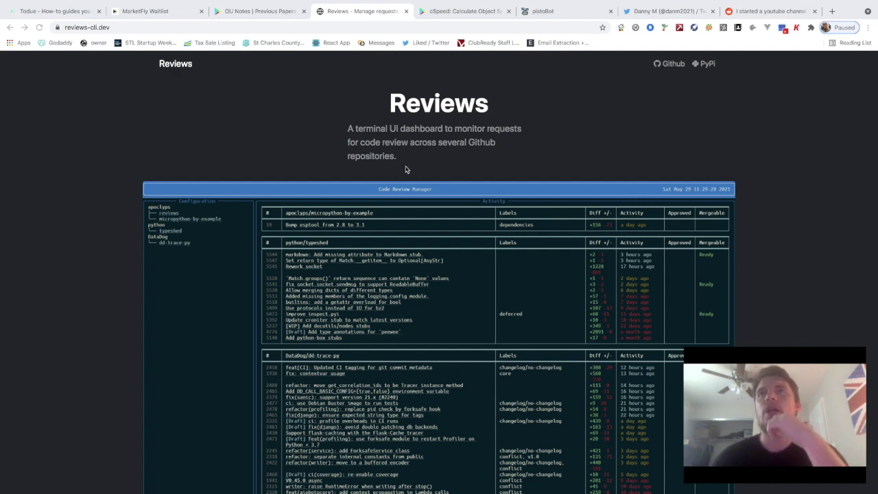
scroll(405, 169, down, 1)
scroll(403, 186, up, 1)
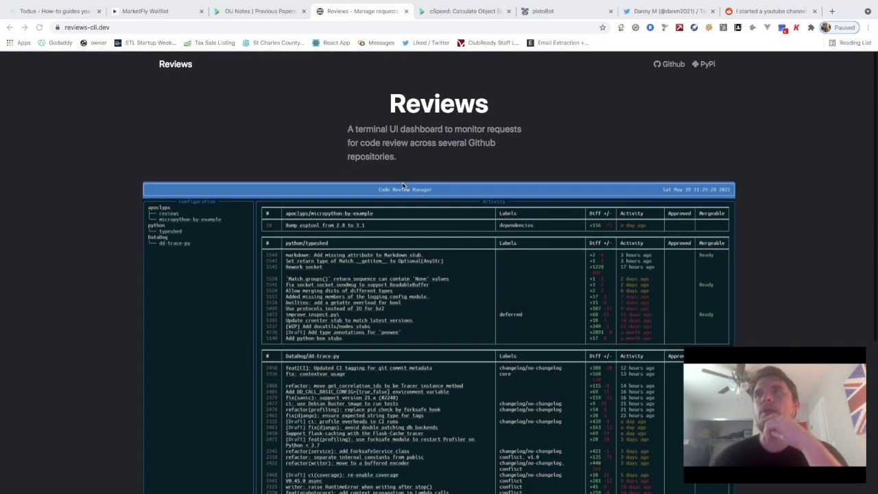
scroll(492, 209, down, 2)
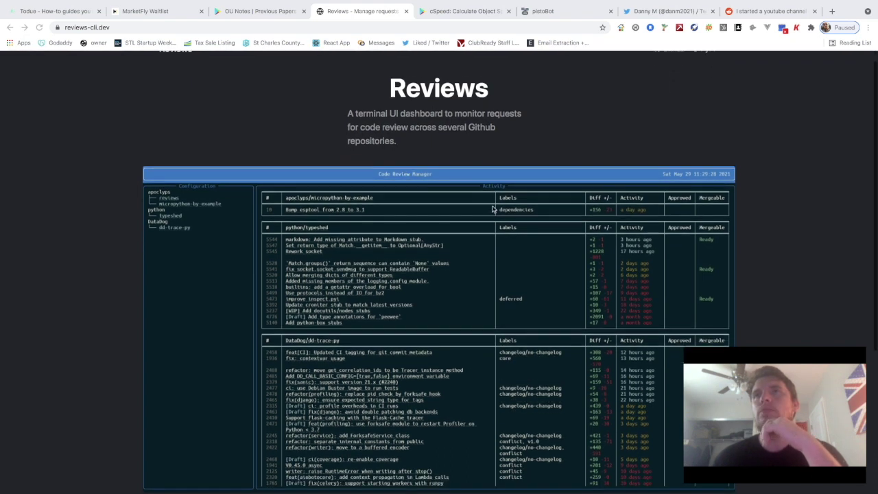
scroll(490, 213, down, 1)
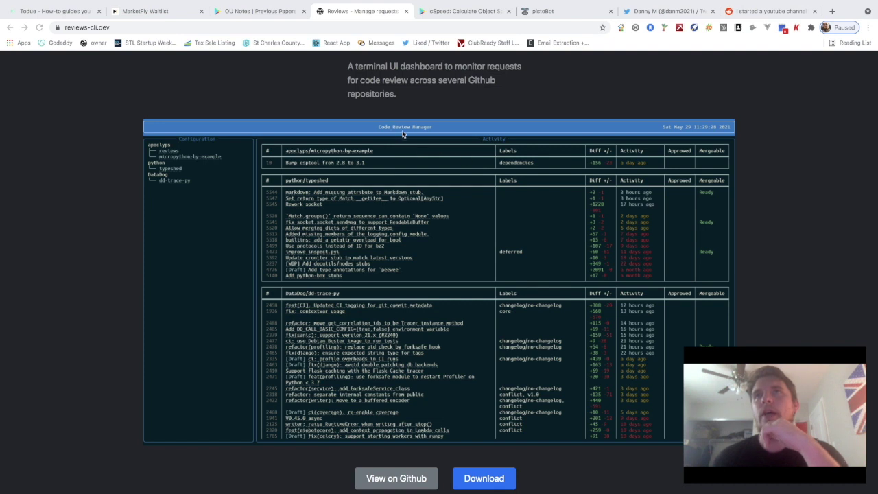
scroll(434, 135, down, 1)
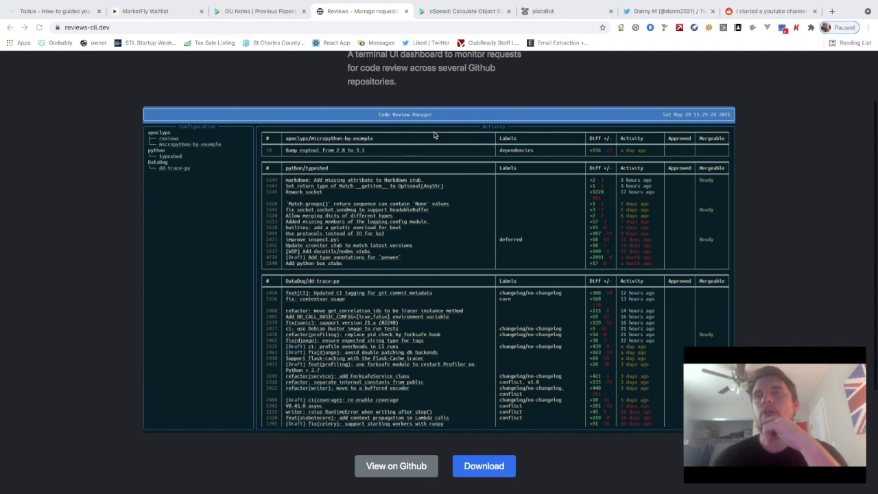
scroll(434, 135, up, 1)
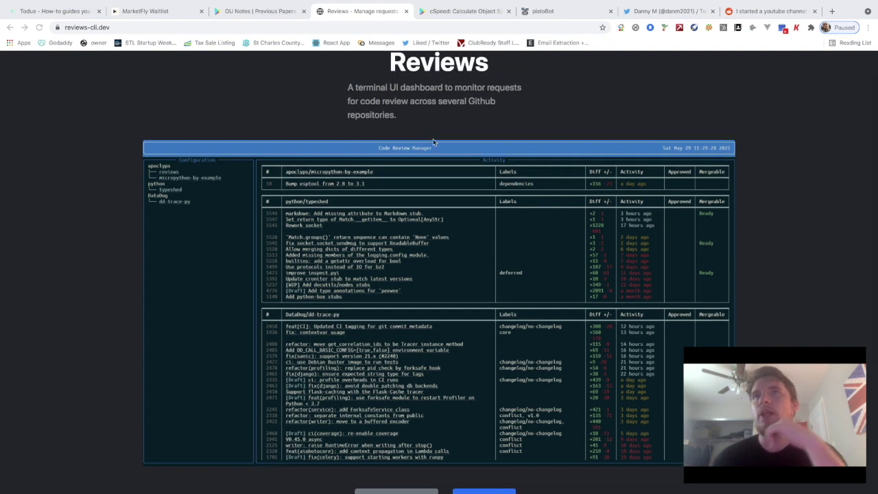
scroll(426, 195, down, 1)
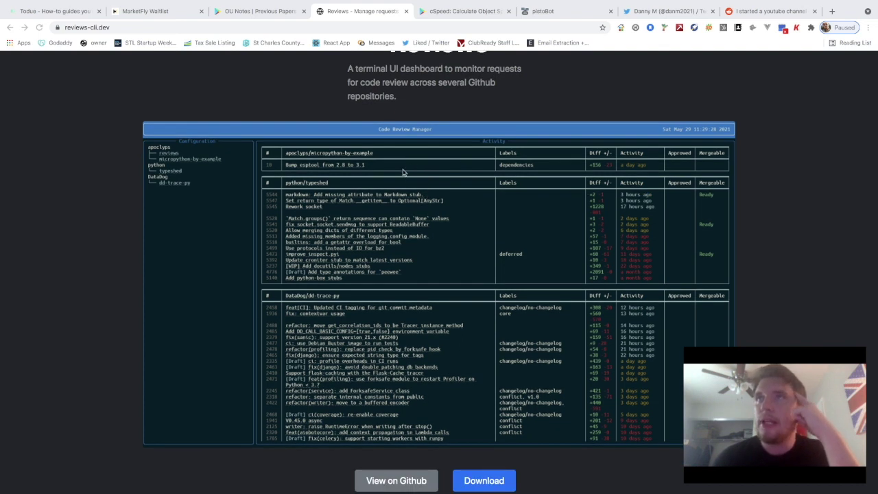
scroll(401, 173, down, 1)
scroll(401, 172, up, 1)
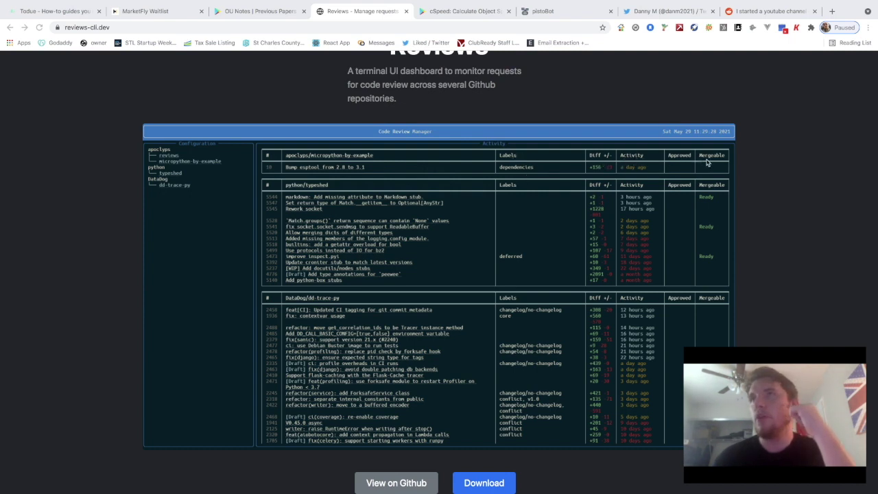
scroll(452, 173, down, 1)
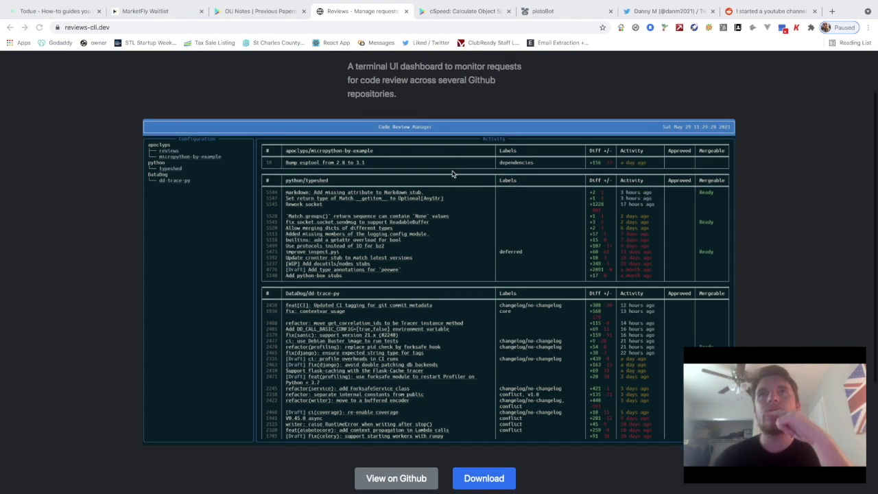
scroll(445, 227, down, 2)
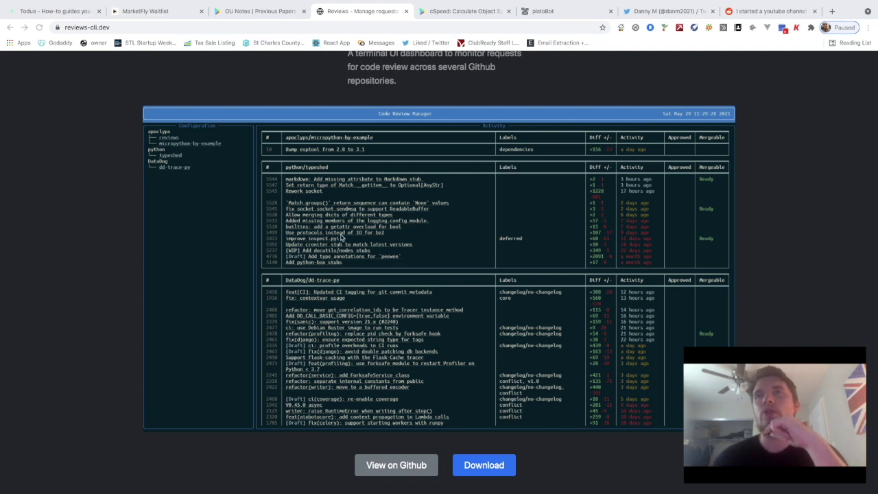
scroll(342, 239, down, 3)
scroll(341, 238, up, 5)
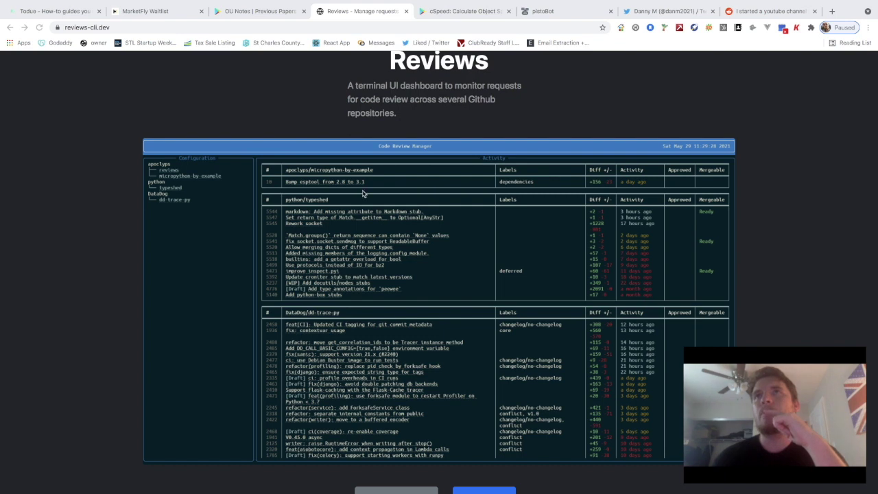
scroll(374, 229, down, 5)
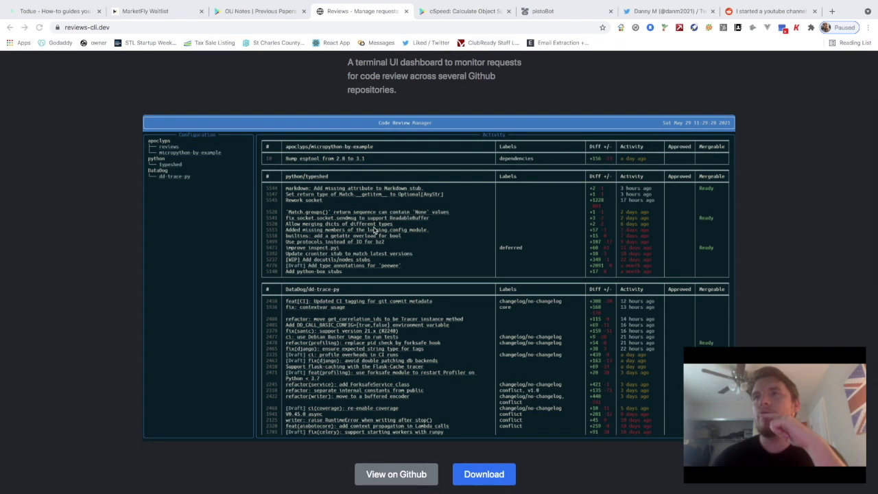
scroll(374, 229, up, 5)
scroll(374, 229, down, 1)
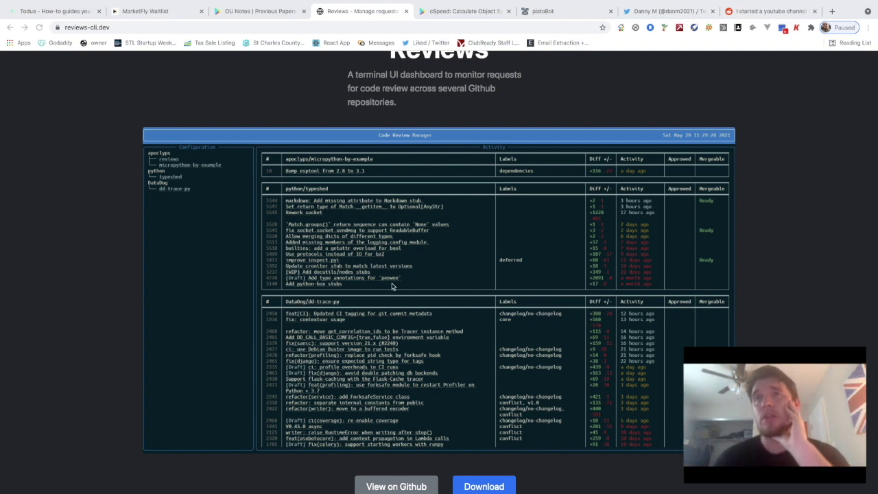
scroll(415, 247, down, 2)
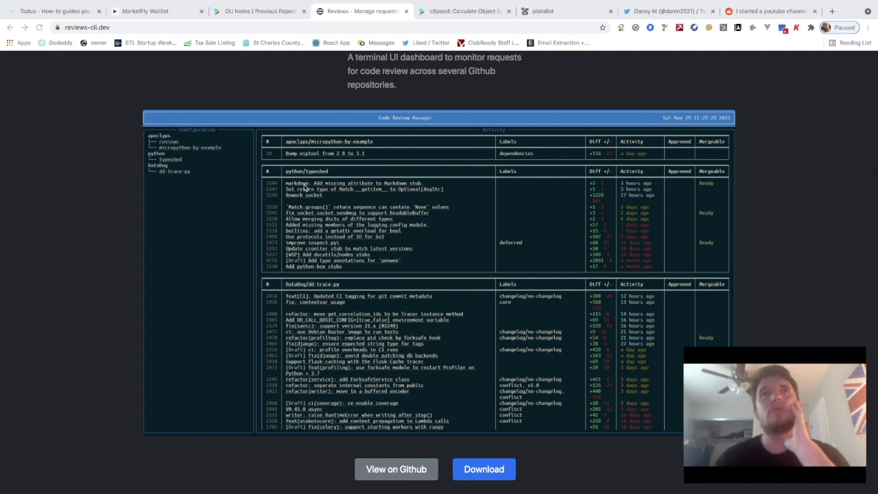
scroll(356, 282, down, 5)
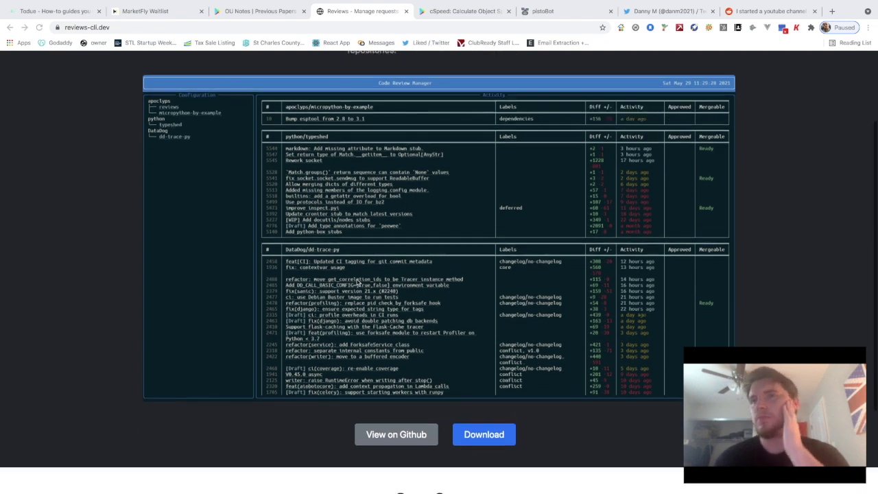
scroll(356, 282, up, 3)
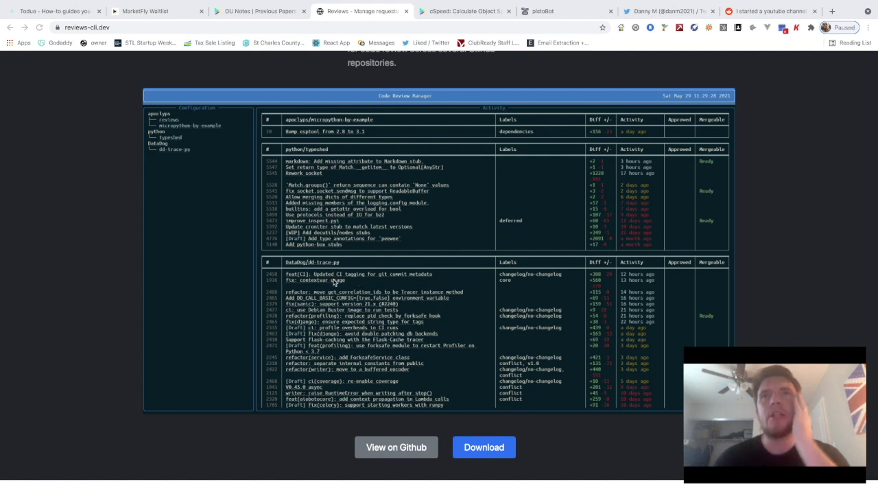
scroll(330, 276, down, 8)
scroll(329, 275, up, 3)
scroll(330, 275, up, 4)
scroll(274, 288, down, 4)
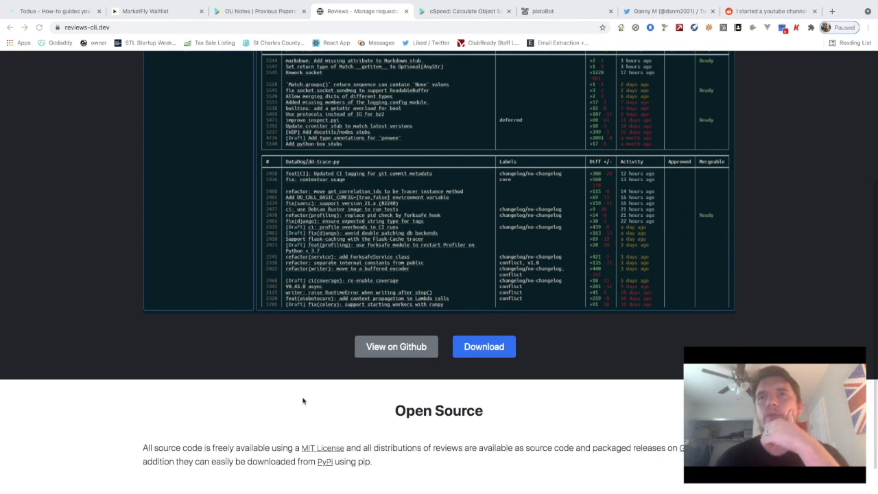
scroll(304, 399, down, 2)
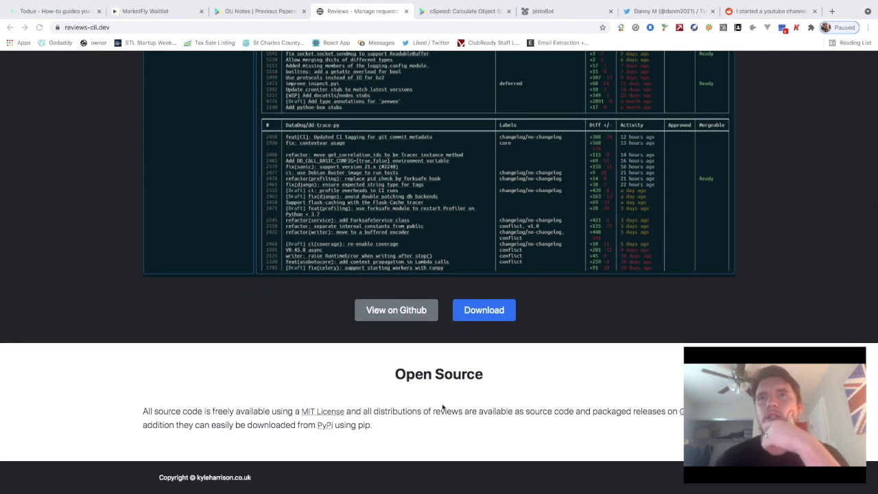
scroll(442, 407, up, 2)
scroll(423, 375, up, 3)
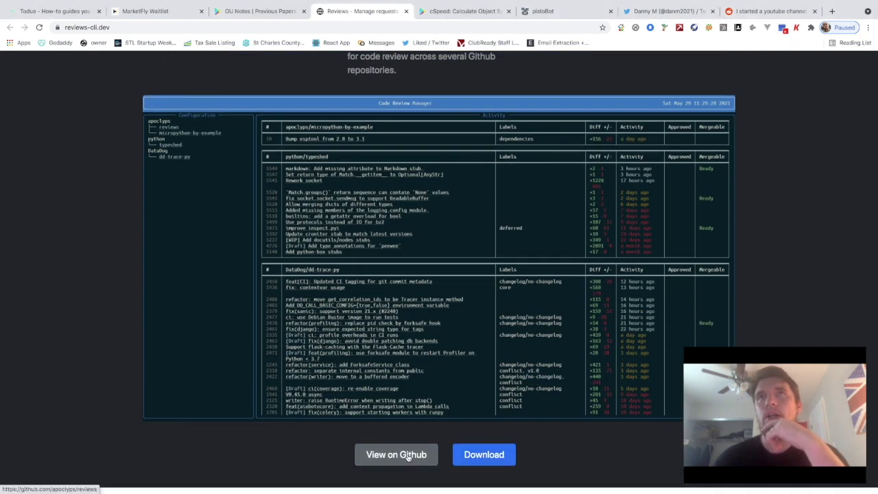
scroll(407, 457, up, 3)
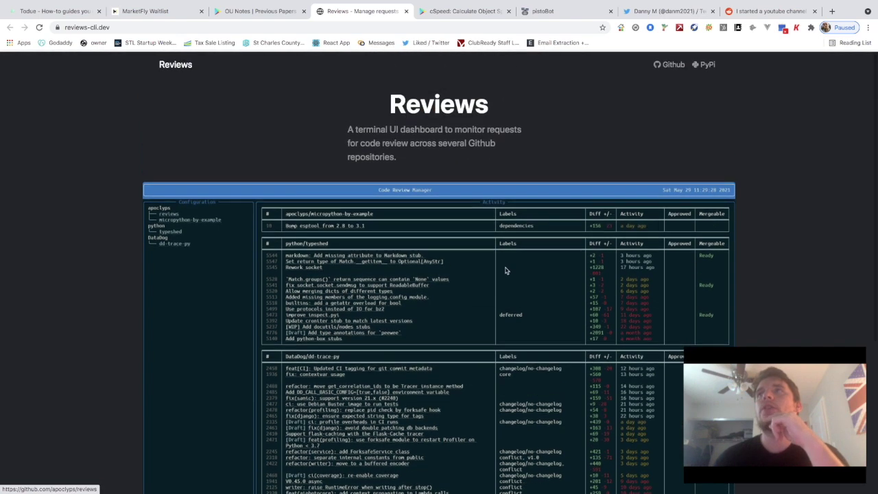
scroll(500, 289, down, 3)
click(398, 331)
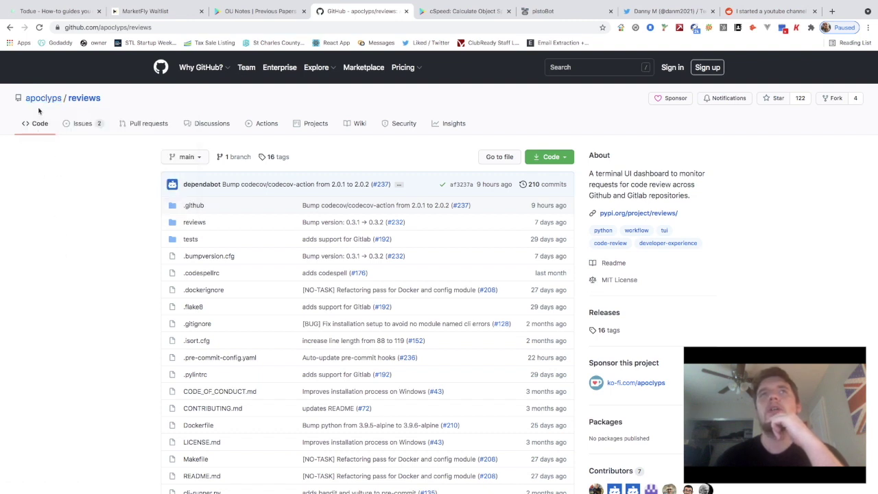
Look over the apoclyps/reviews repository, then go back to reviews-cli.dev
mouse_move(38, 101)
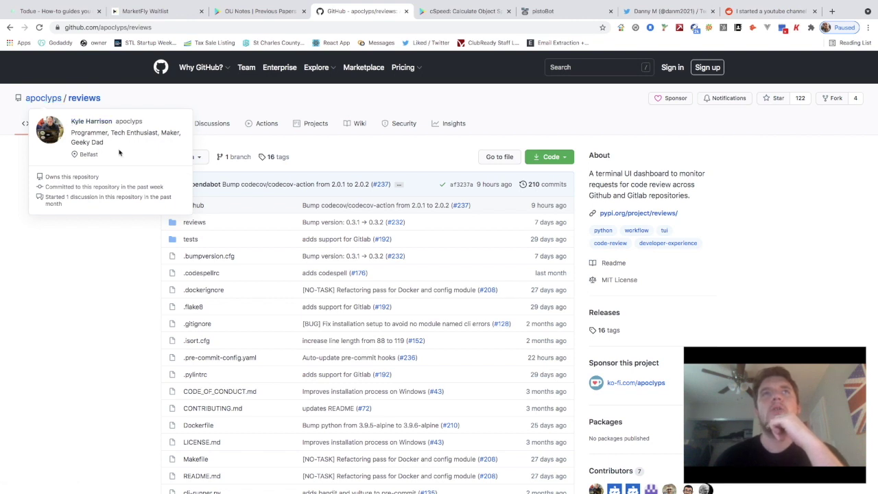
scroll(144, 294, down, 1)
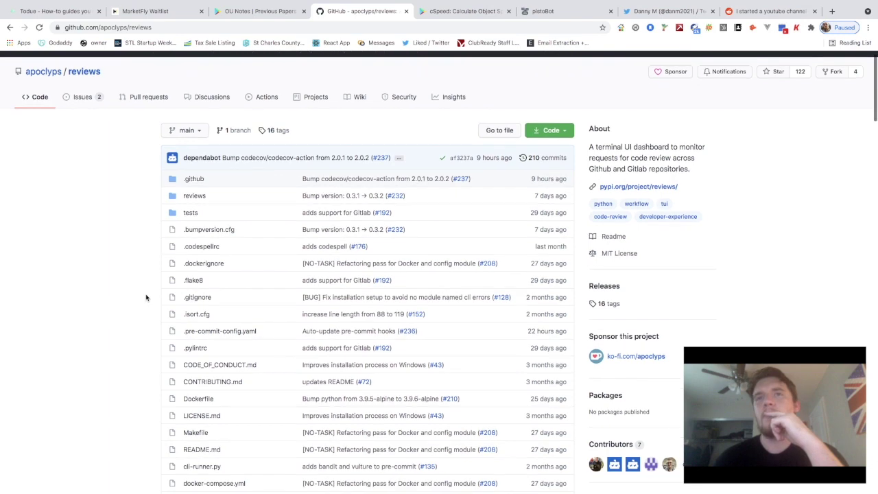
scroll(144, 298, up, 1)
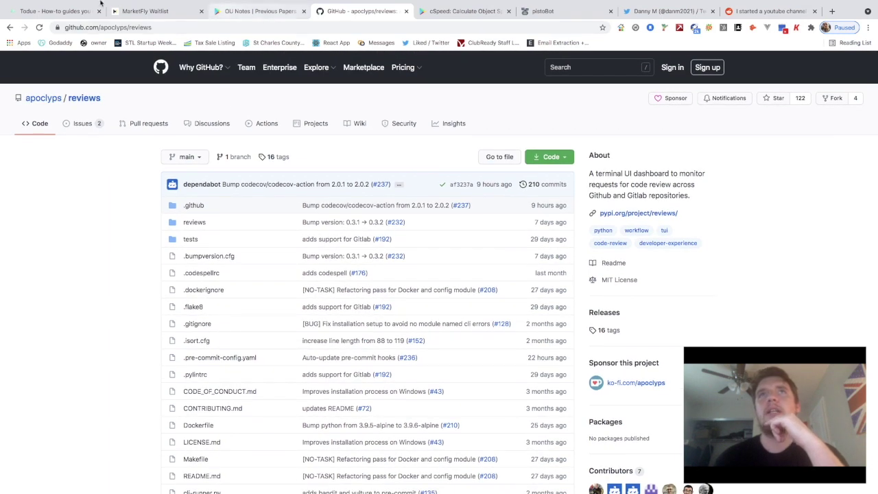
click(11, 27)
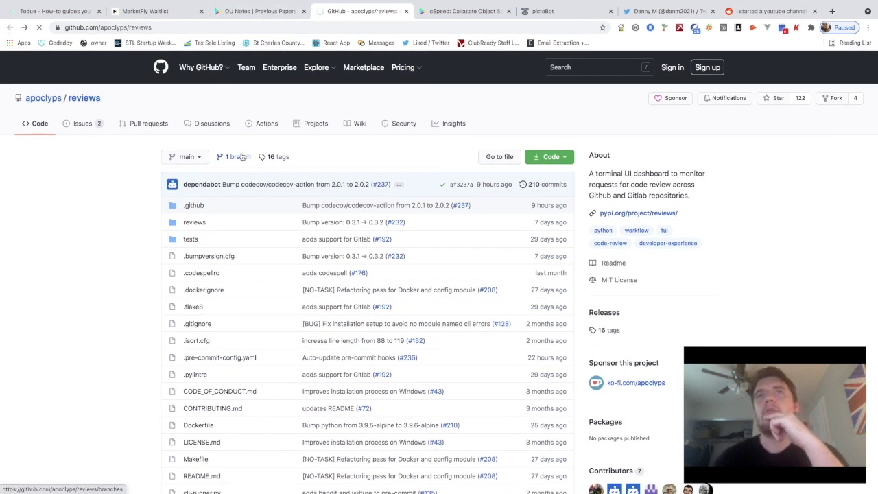
Scroll through reviews-cli.dev and briefly select the Reviews heading text
scroll(274, 171, up, 3)
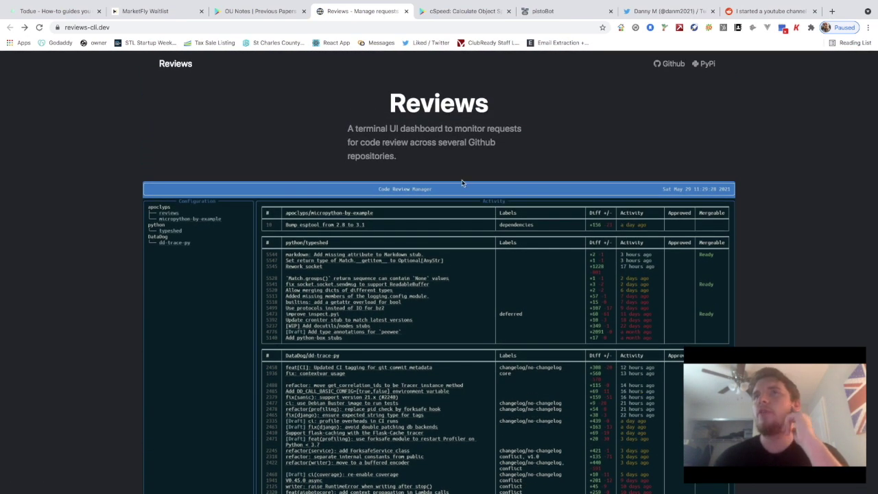
scroll(461, 183, down, 1)
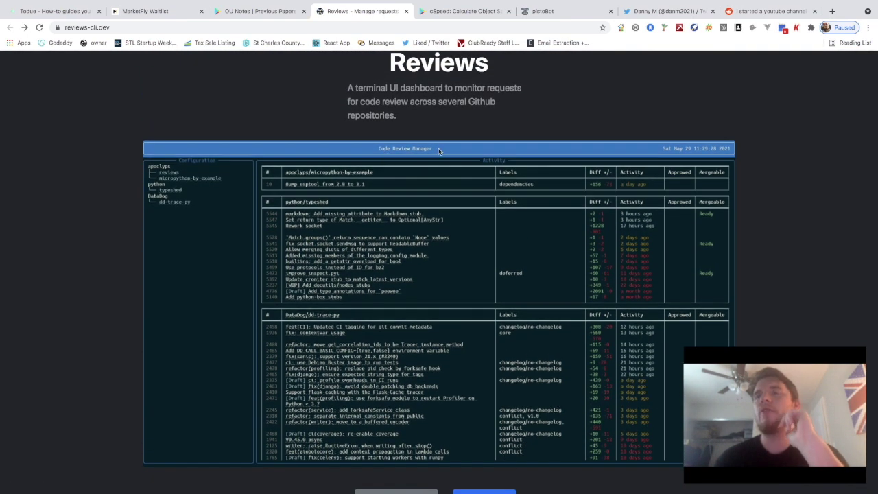
scroll(438, 150, down, 1)
scroll(432, 192, down, 1)
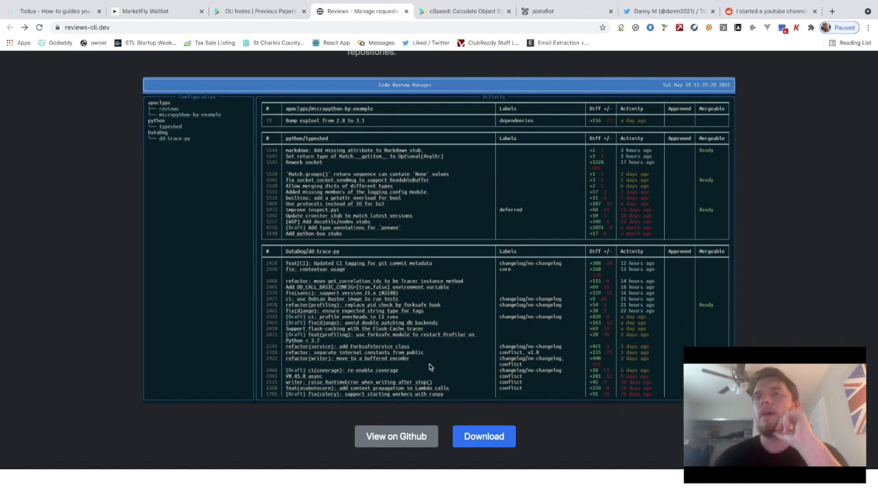
scroll(441, 364, down, 1)
scroll(495, 398, up, 2)
scroll(491, 375, down, 3)
scroll(491, 375, up, 5)
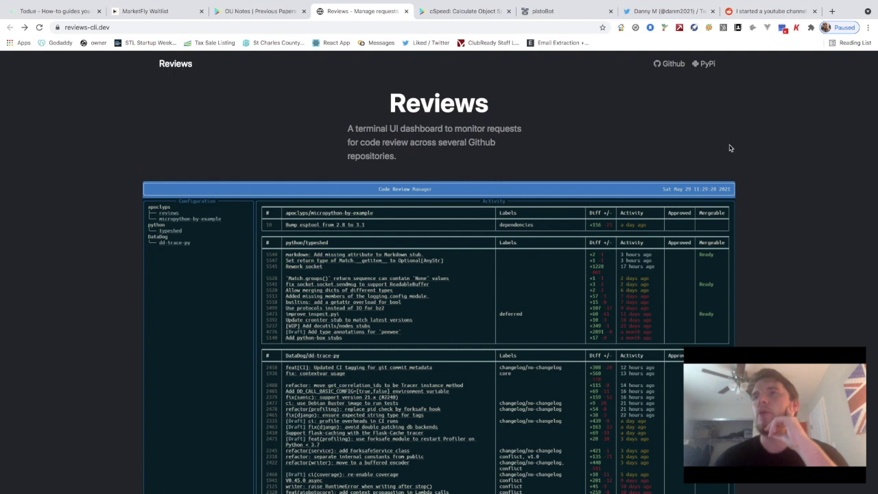
scroll(698, 221, down, 1)
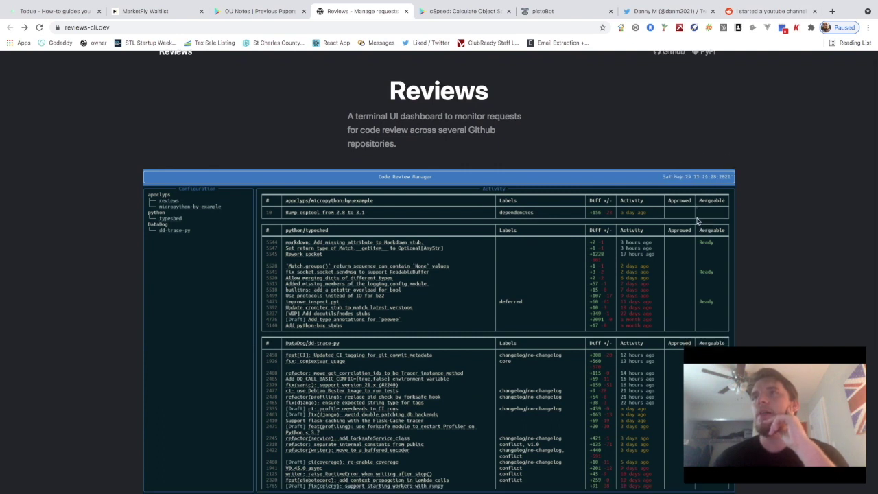
scroll(685, 221, down, 3)
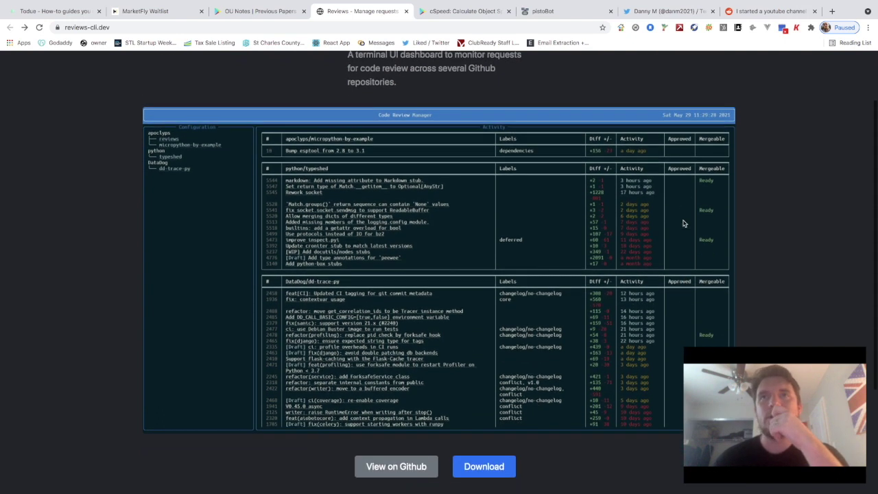
scroll(678, 220, up, 4)
scroll(554, 286, down, 3)
scroll(556, 286, up, 2)
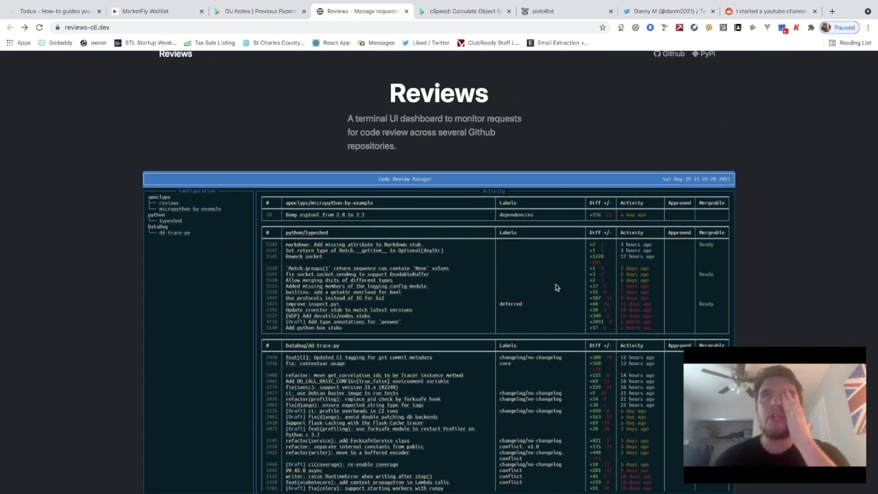
scroll(488, 291, down, 1)
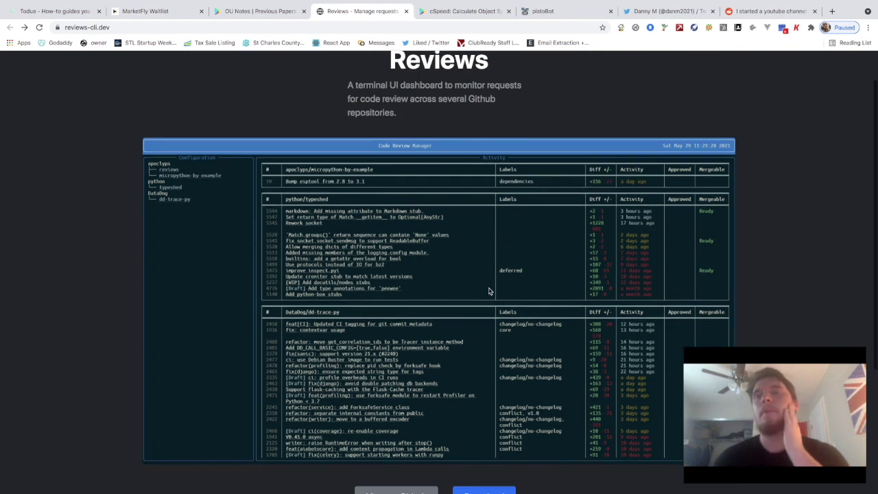
scroll(488, 290, up, 1)
scroll(488, 291, up, 1)
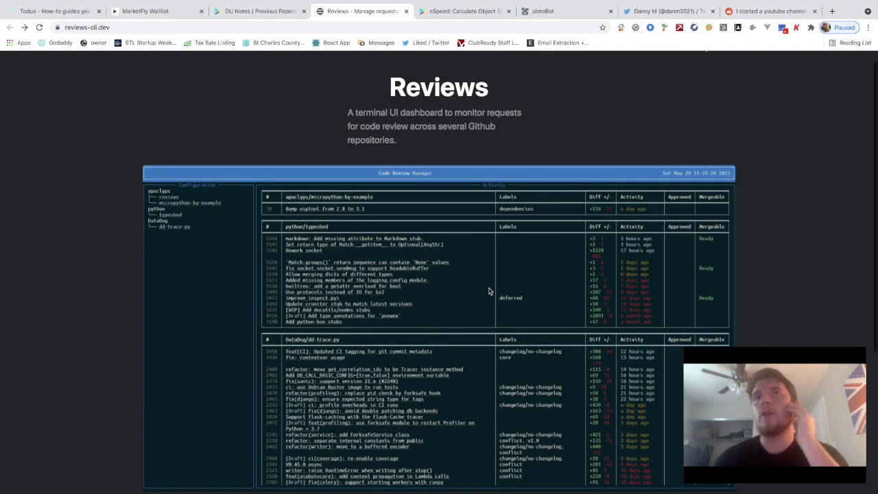
scroll(489, 291, down, 3)
scroll(569, 405, up, 3)
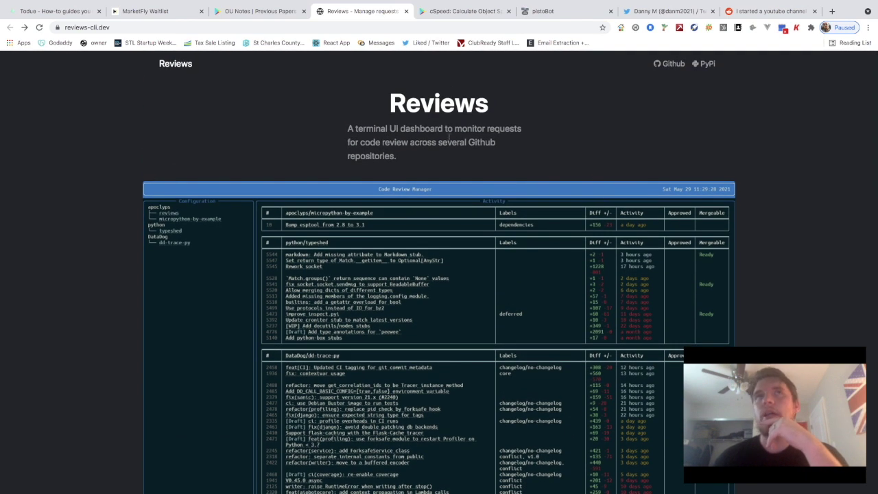
scroll(449, 137, down, 3)
scroll(439, 240, up, 3)
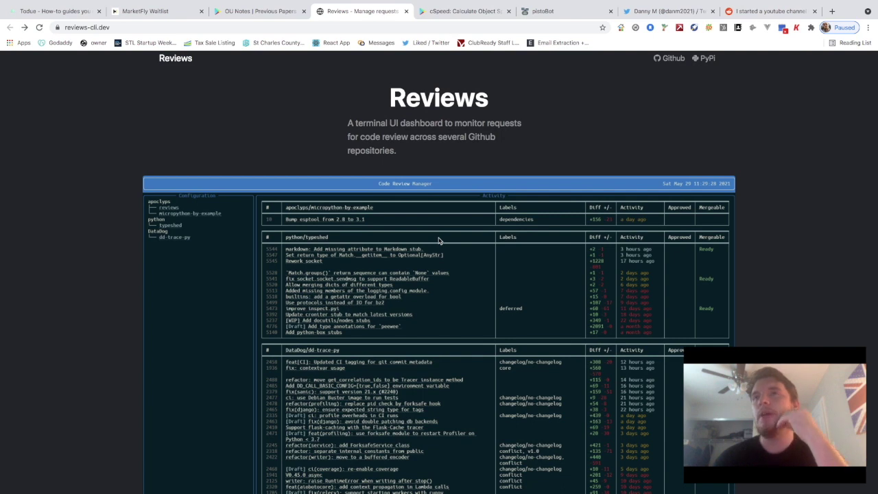
scroll(439, 240, down, 1)
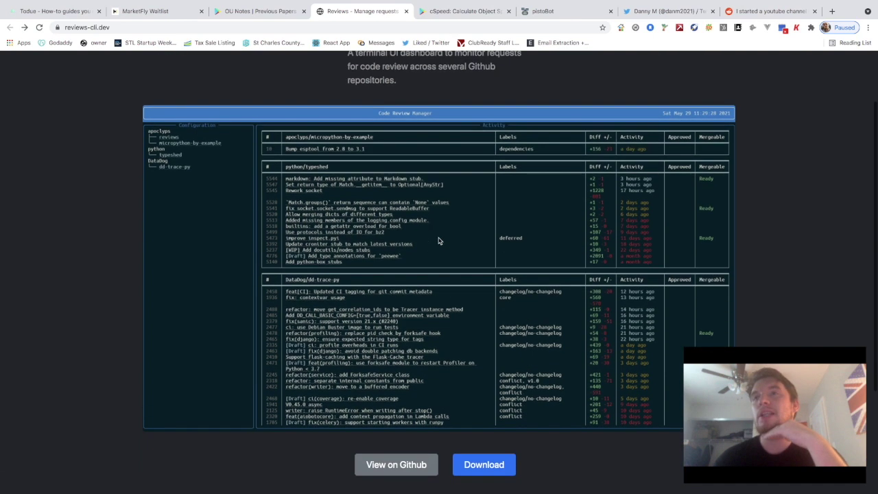
scroll(321, 296, up, 1)
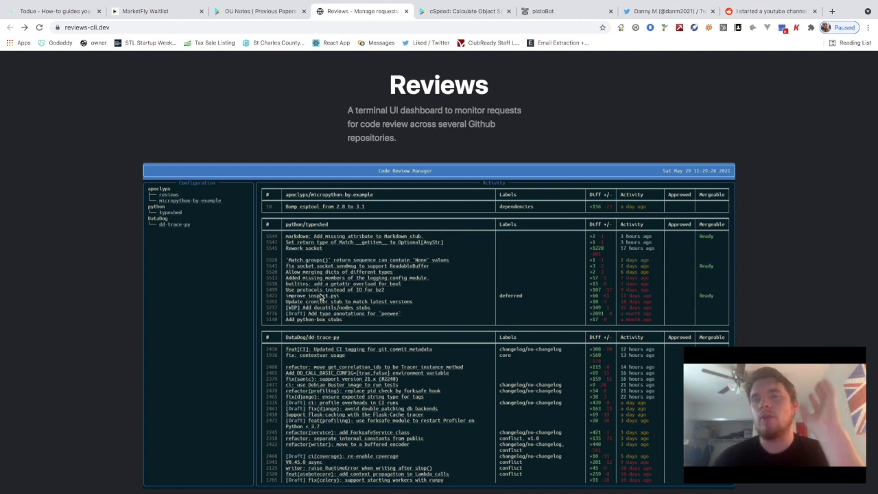
scroll(321, 296, down, 1)
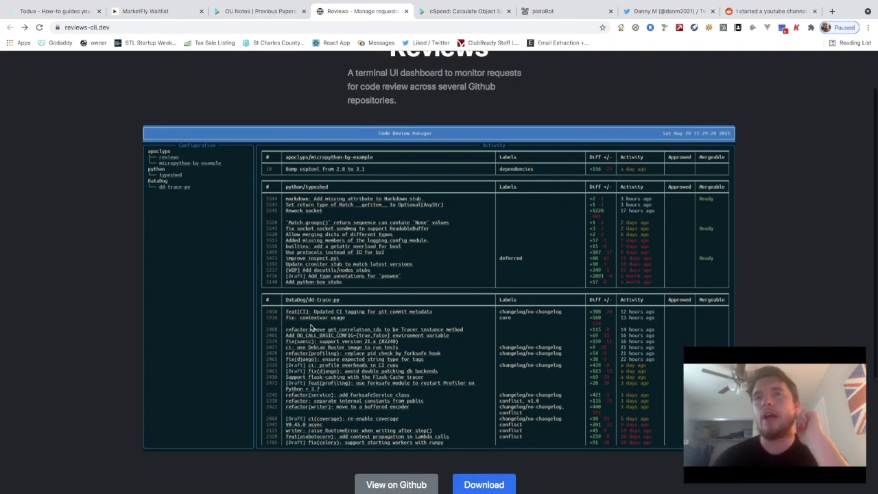
scroll(310, 326, down, 2)
scroll(305, 343, up, 2)
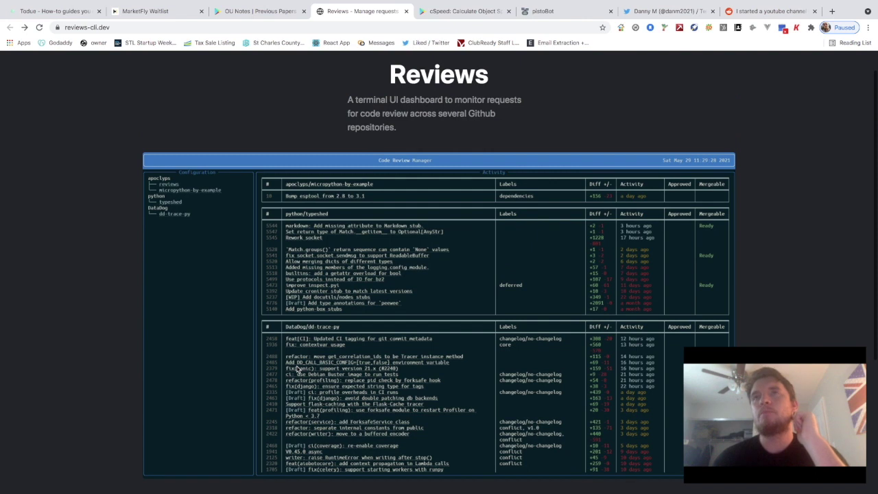
scroll(294, 370, down, 1)
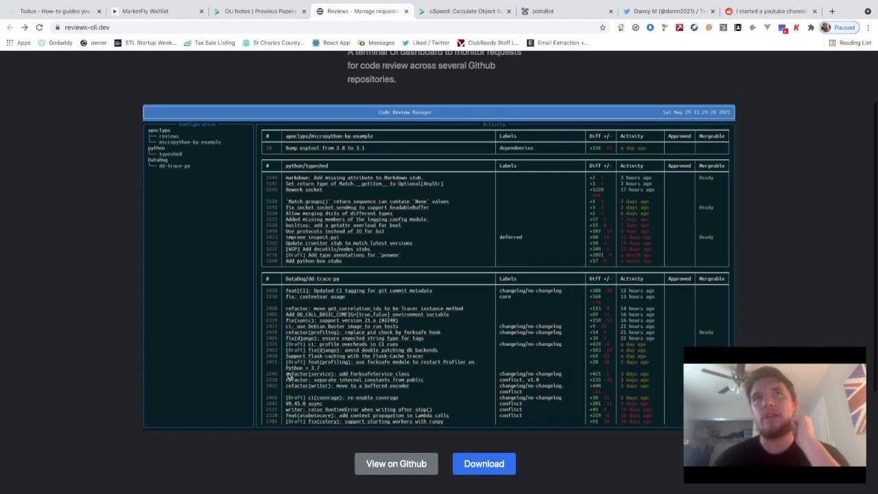
scroll(288, 373, up, 2)
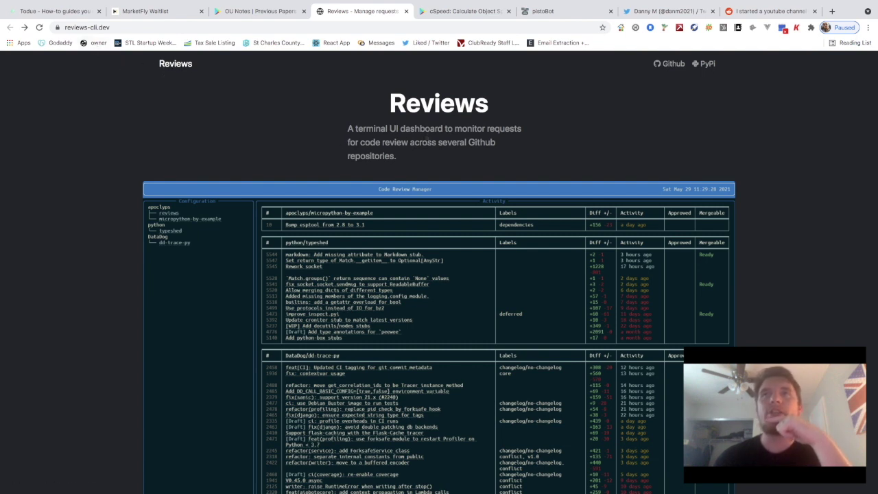
scroll(401, 166, down, 1)
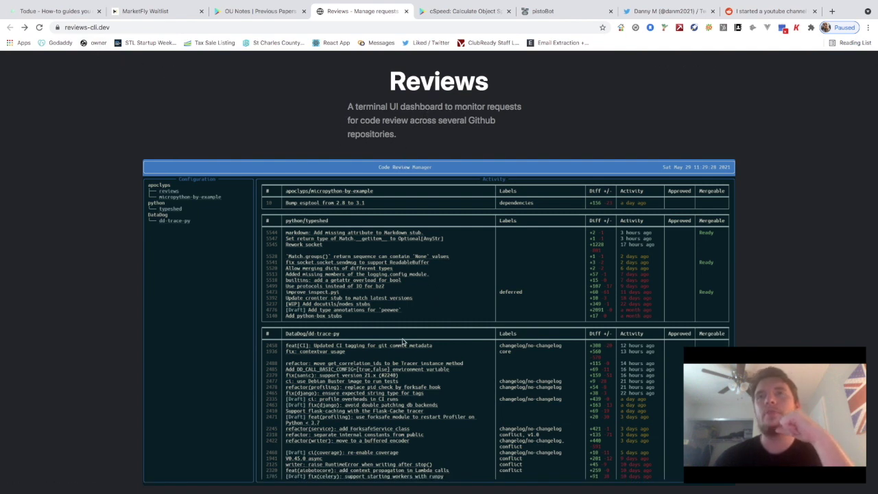
scroll(334, 235, up, 1)
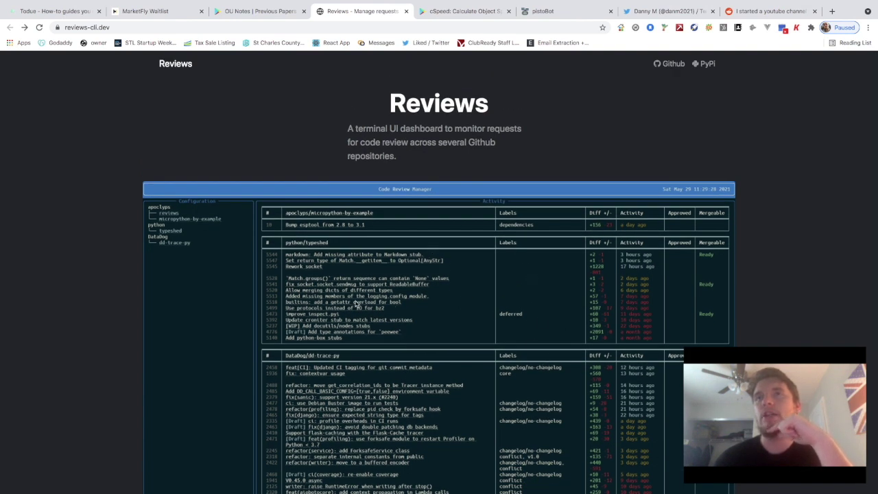
scroll(374, 272, down, 1)
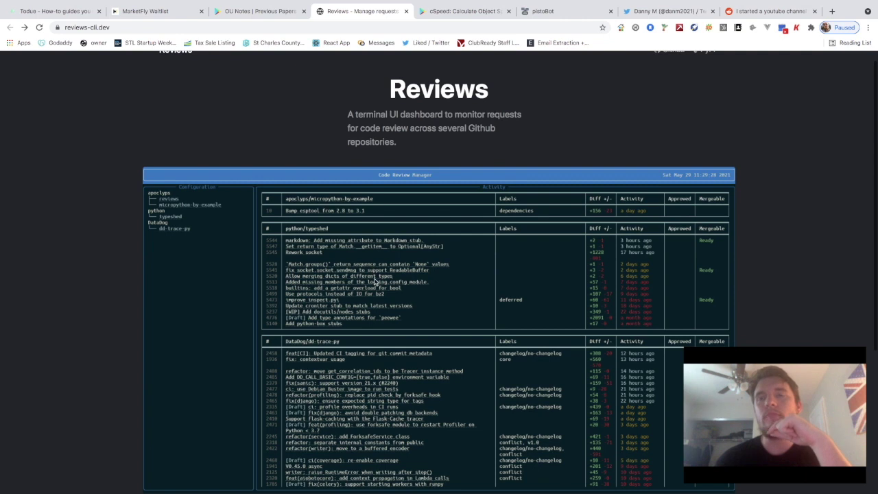
scroll(376, 274, up, 1)
scroll(382, 266, down, 2)
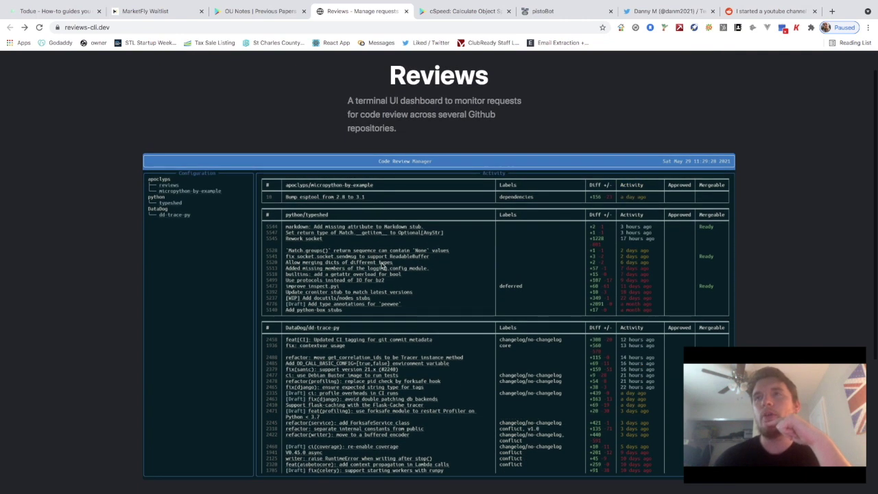
scroll(405, 256, up, 1)
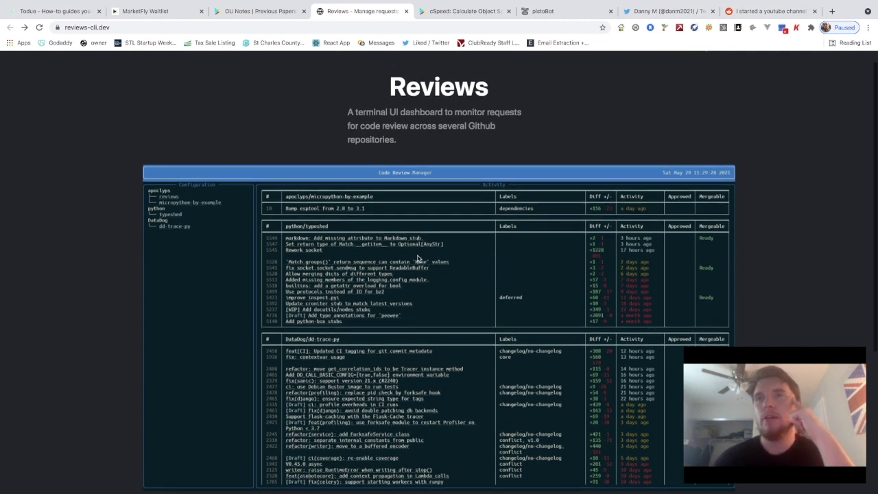
scroll(370, 227, up, 1)
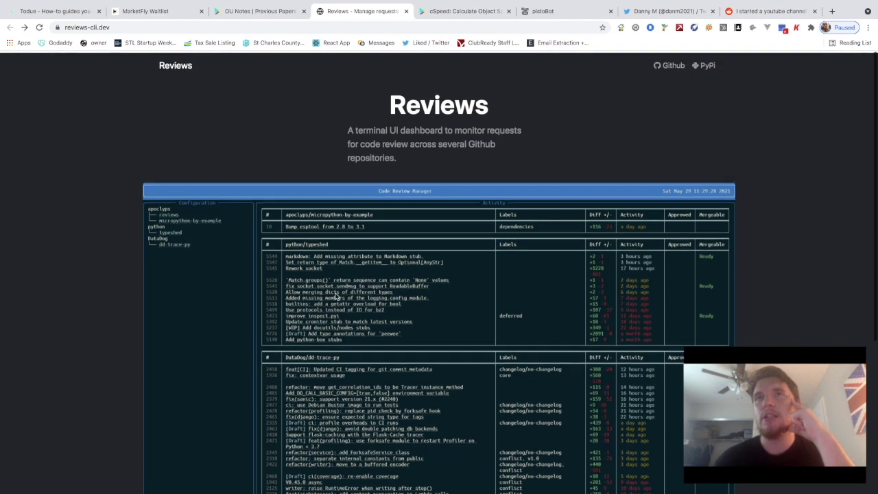
drag(491, 116, 393, 102)
click(402, 154)
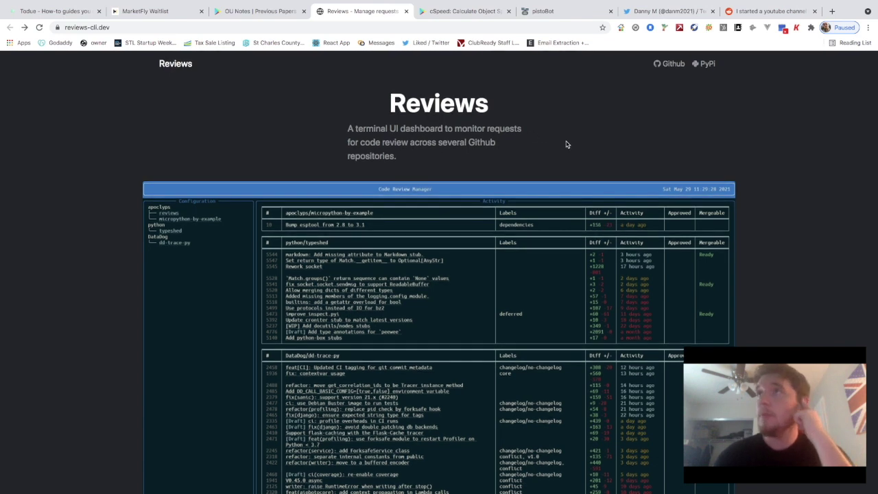
Highlight the author's name in the copyright line, then open View on Github
scroll(586, 151, down, 1)
scroll(586, 151, up, 1)
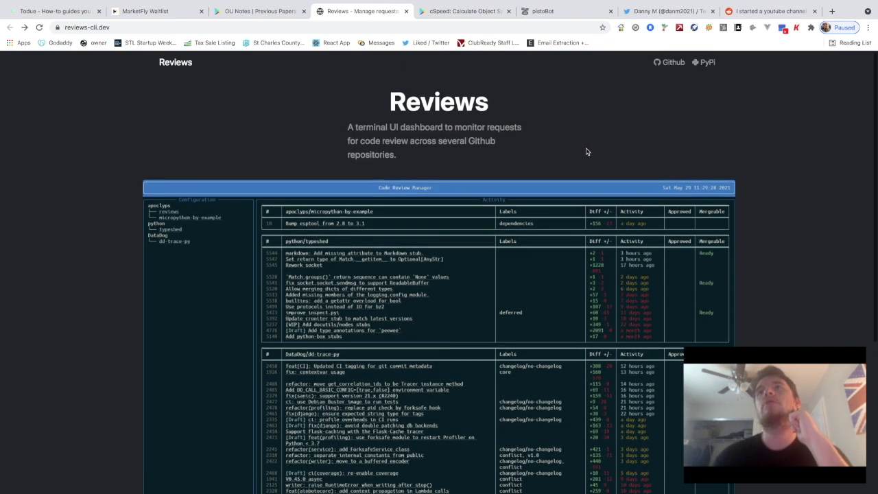
scroll(359, 169, down, 5)
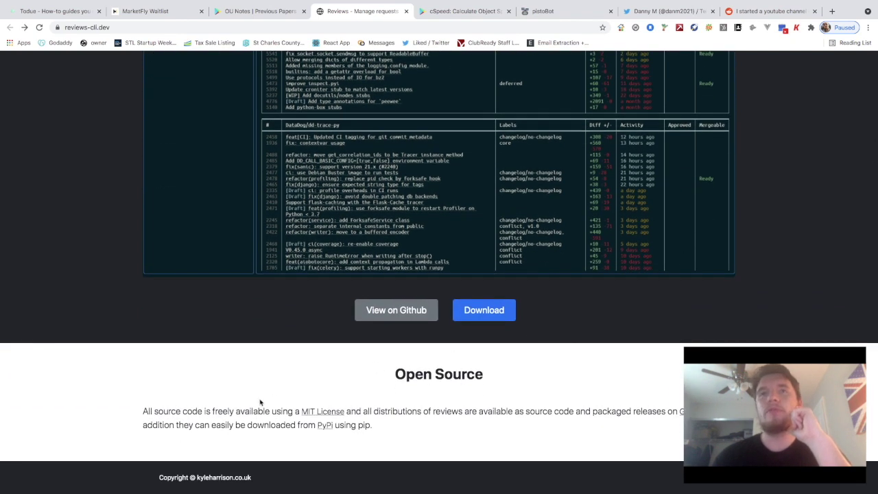
drag(196, 479, 233, 478)
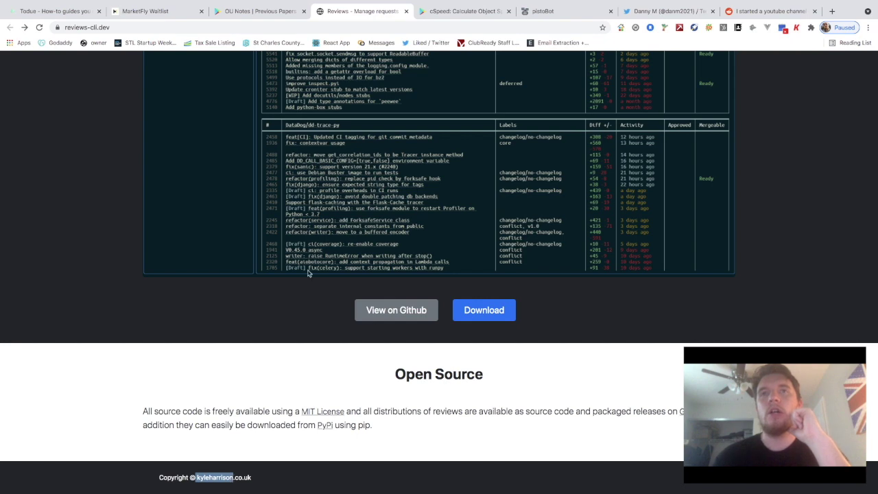
scroll(308, 273, up, 4)
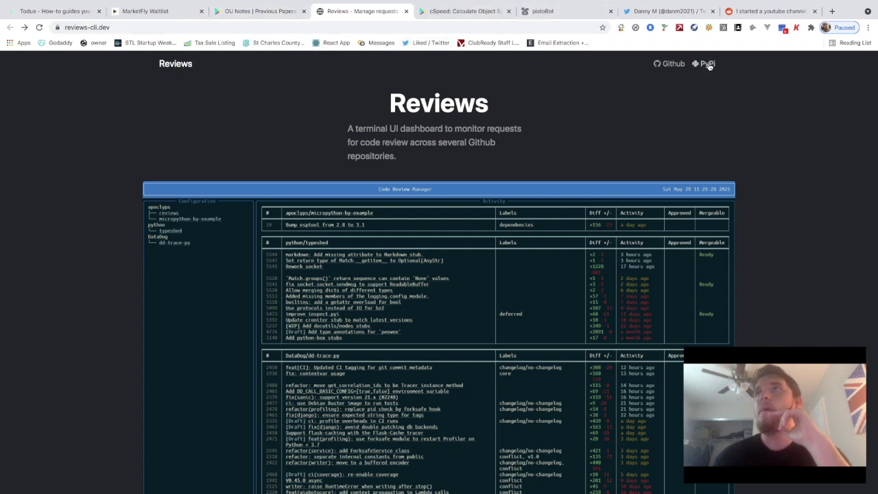
scroll(480, 274, down, 3)
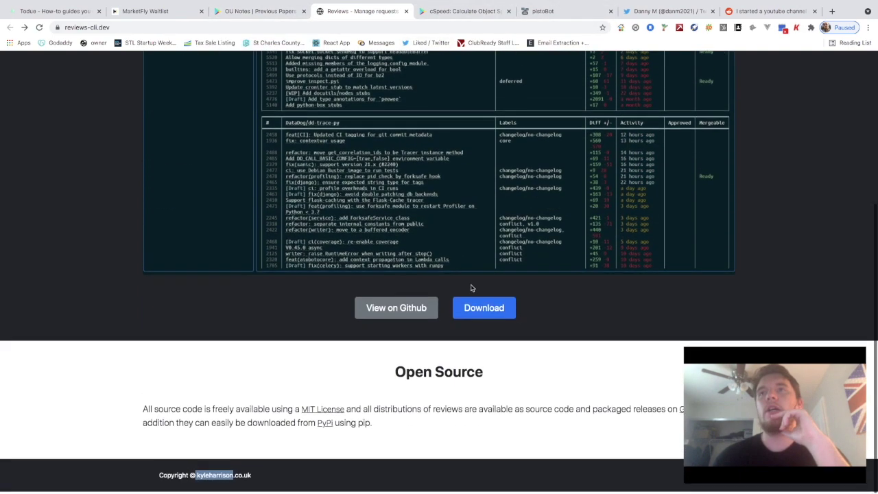
click(404, 313)
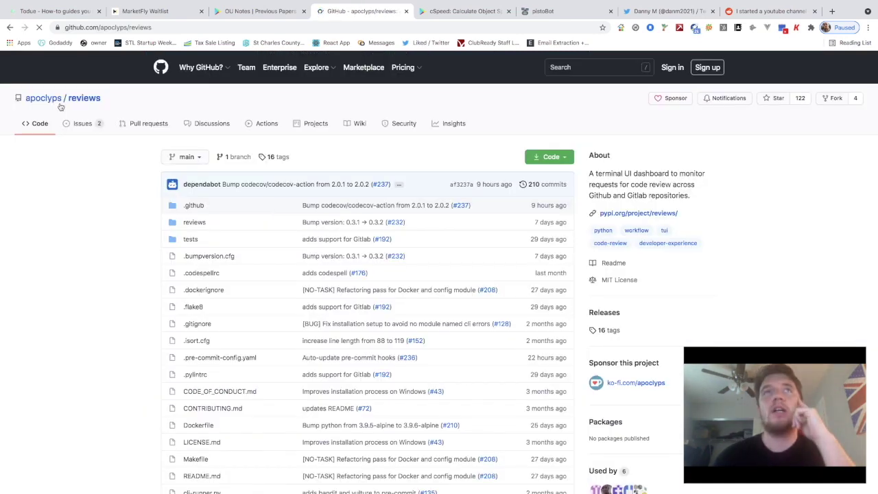
Open the repository owner's GitHub profile and their linked Twitter profile in a new tab
click(50, 101)
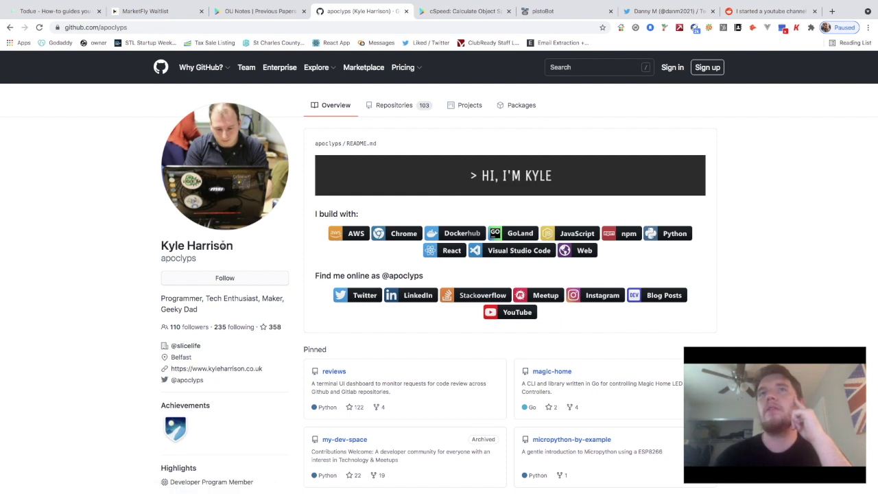
mouse_move(199, 350)
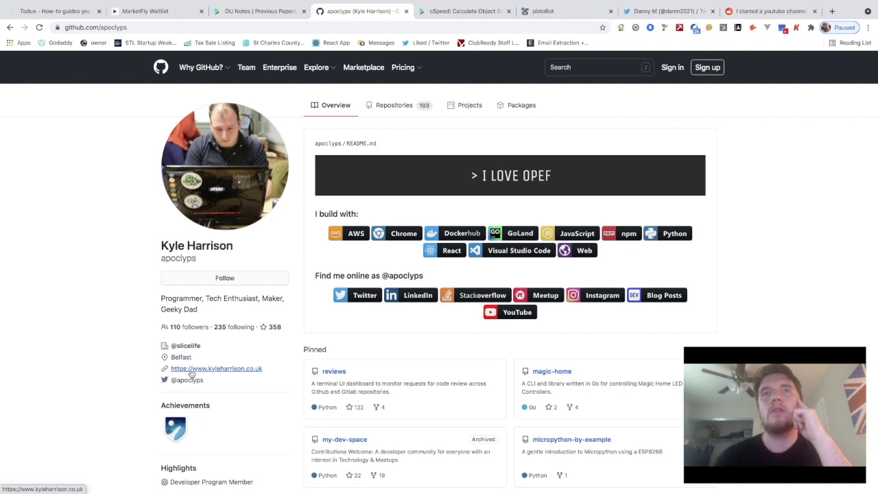
right_click(186, 379)
key(Escape)
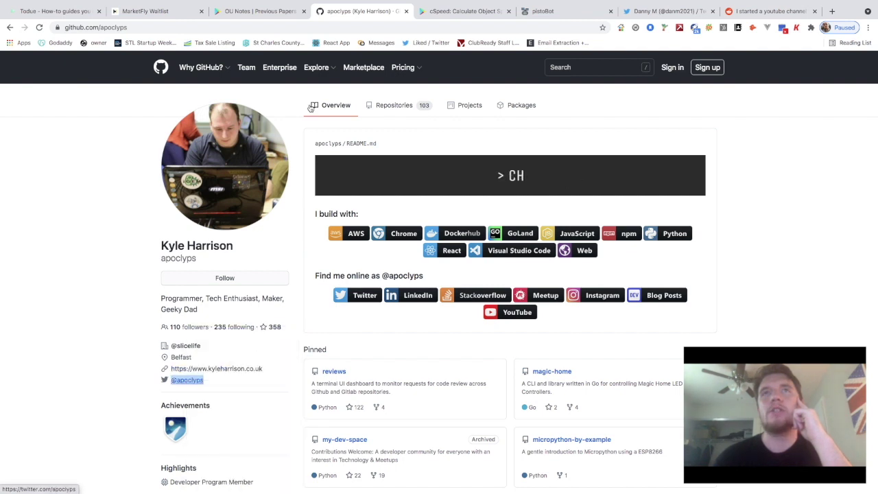
key(ctrl+Tab)
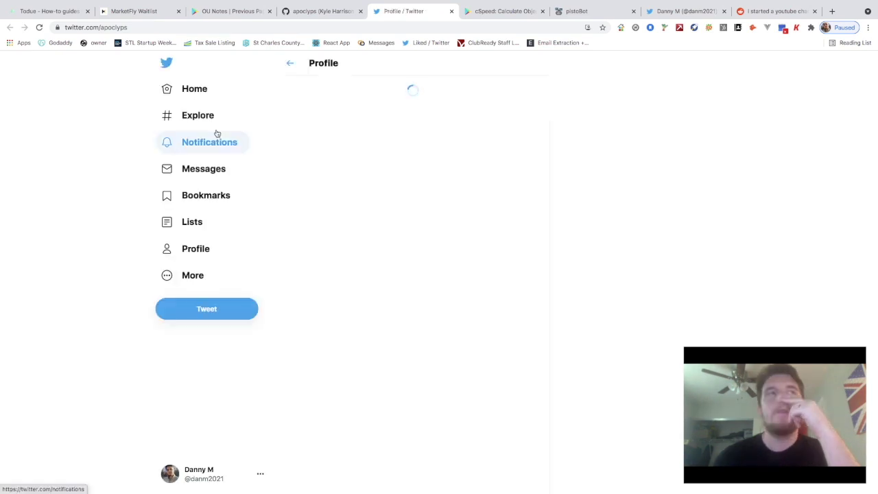
click(233, 310)
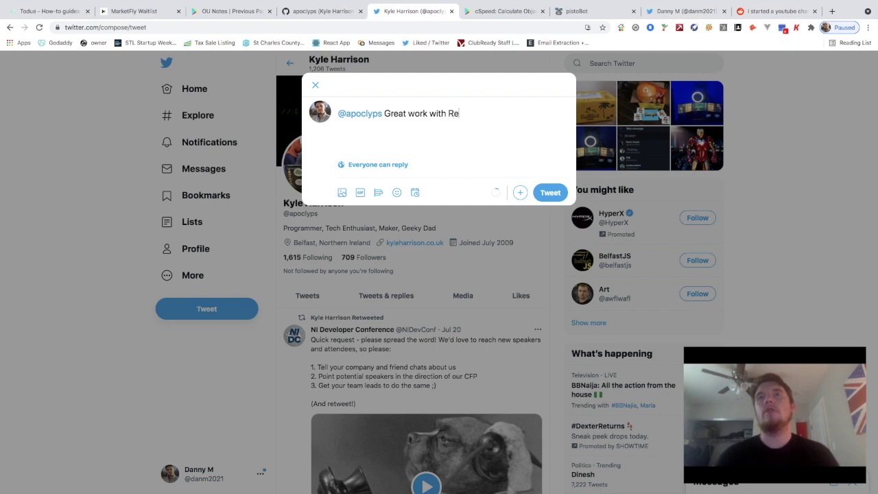
key(ctrl+shift+Tab)
click(10, 27)
click(88, 27)
key(ctrl+c)
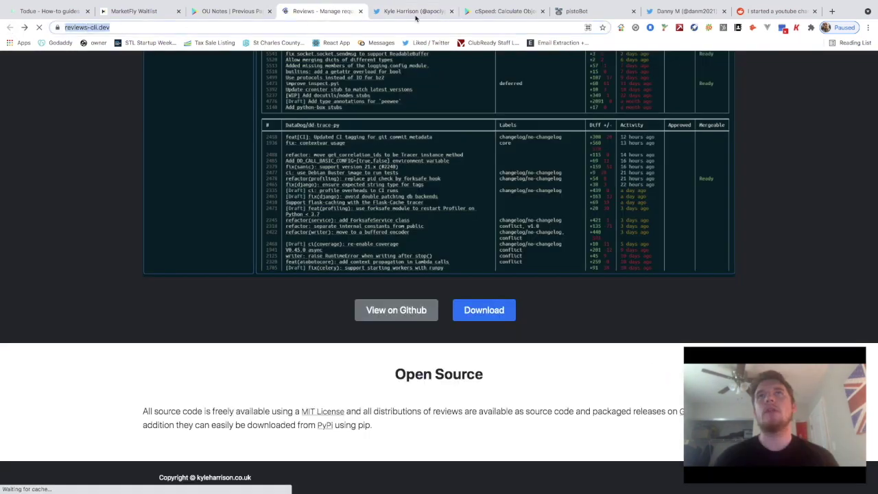
click(414, 13)
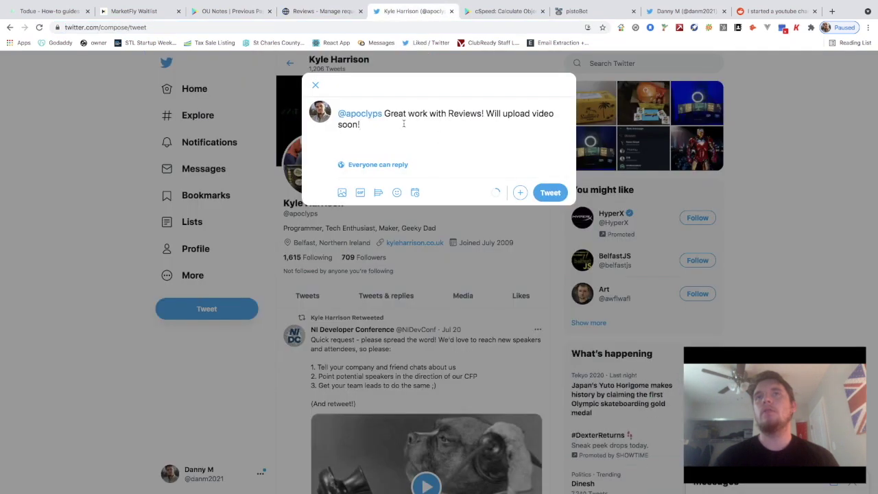
key(ctrl+v)
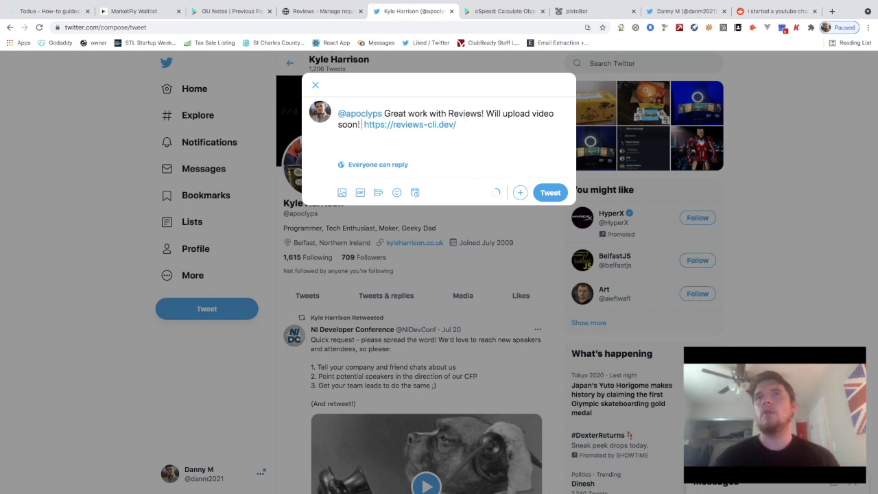
click(554, 197)
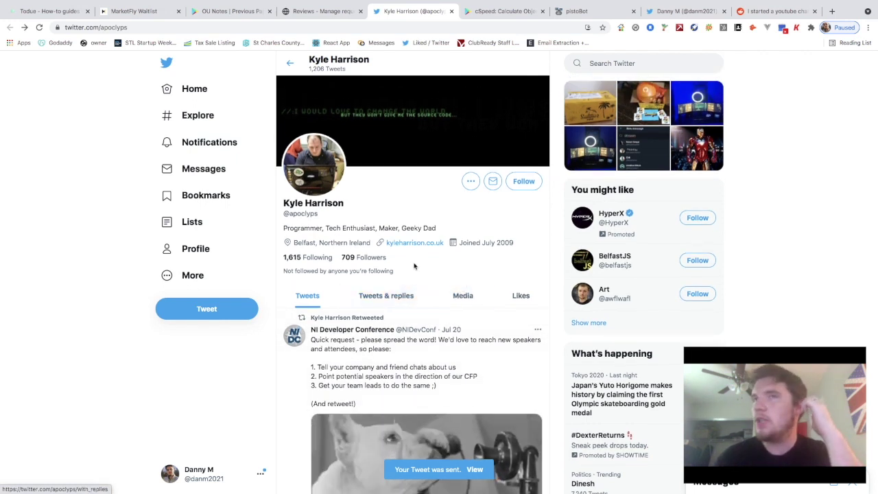
Scroll the Twitter page to confirm the 'Your Tweet was sent' notice
scroll(407, 276, down, 1)
scroll(407, 281, up, 1)
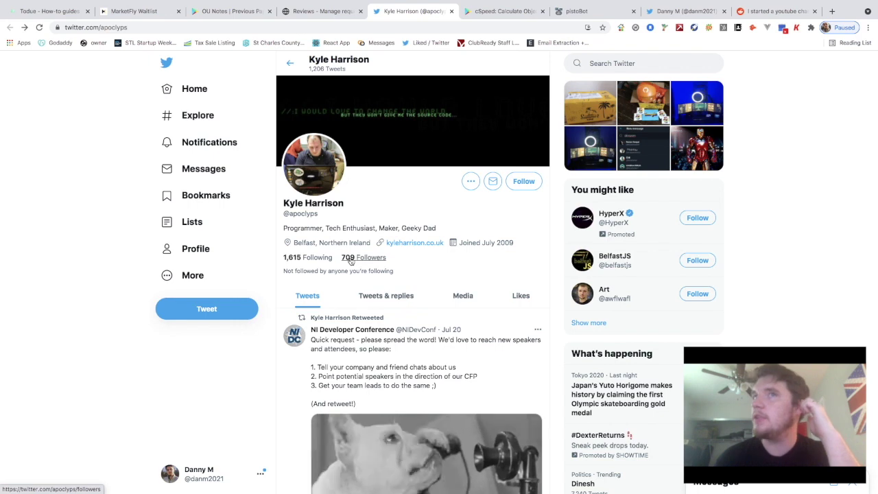
scroll(411, 269, down, 1)
scroll(413, 270, up, 1)
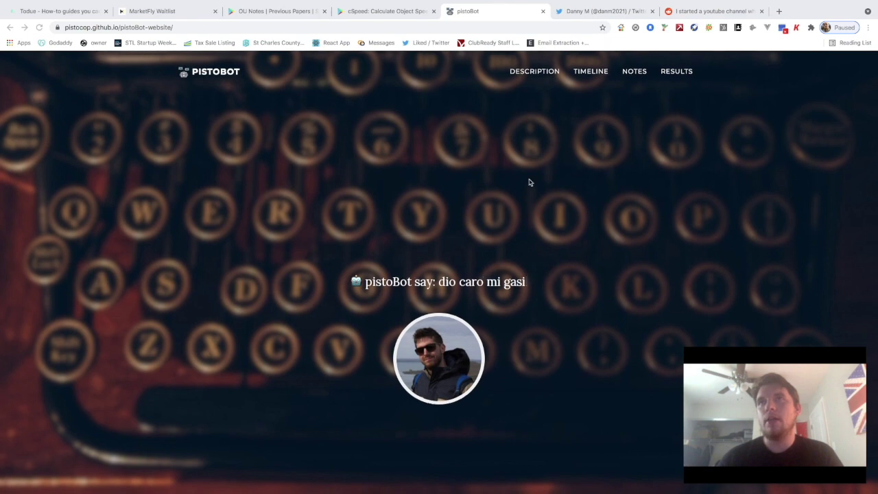
Scroll through the pistoBot website from its headline down the page
scroll(525, 199, down, 1)
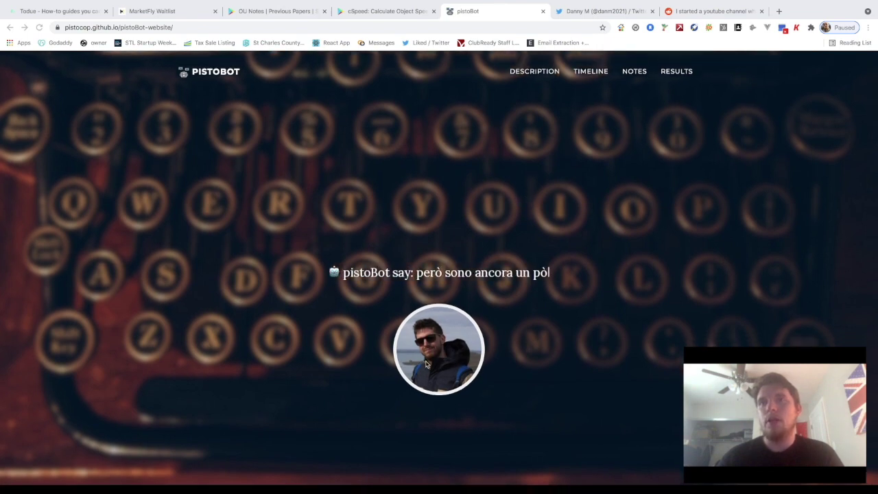
scroll(444, 368, up, 1)
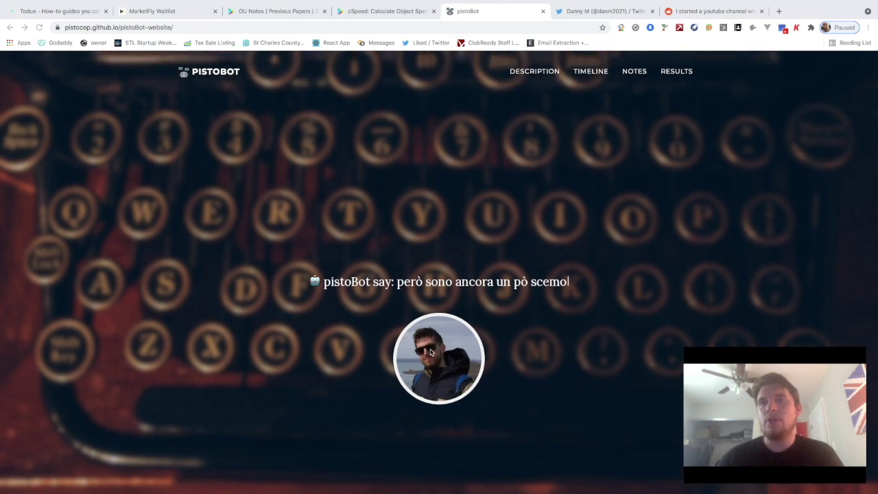
scroll(437, 379, down, 2)
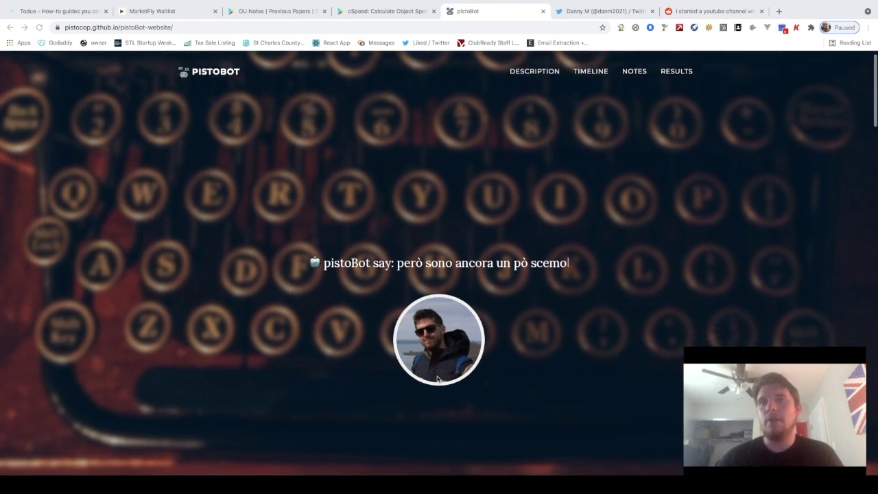
scroll(443, 370, down, 1)
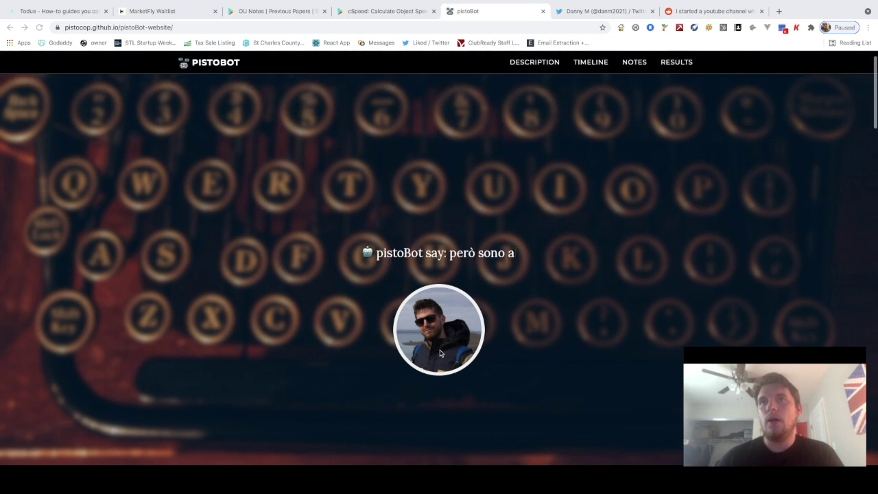
scroll(442, 360, up, 3)
scroll(440, 353, down, 5)
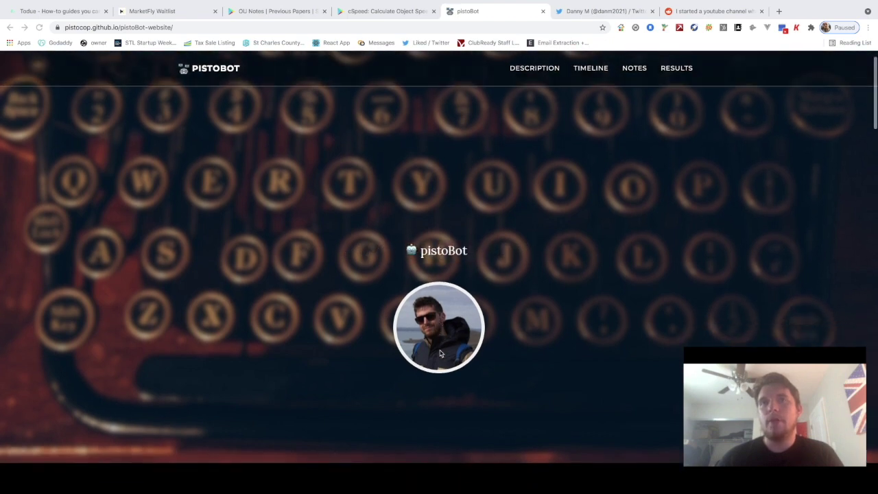
scroll(440, 353, down, 4)
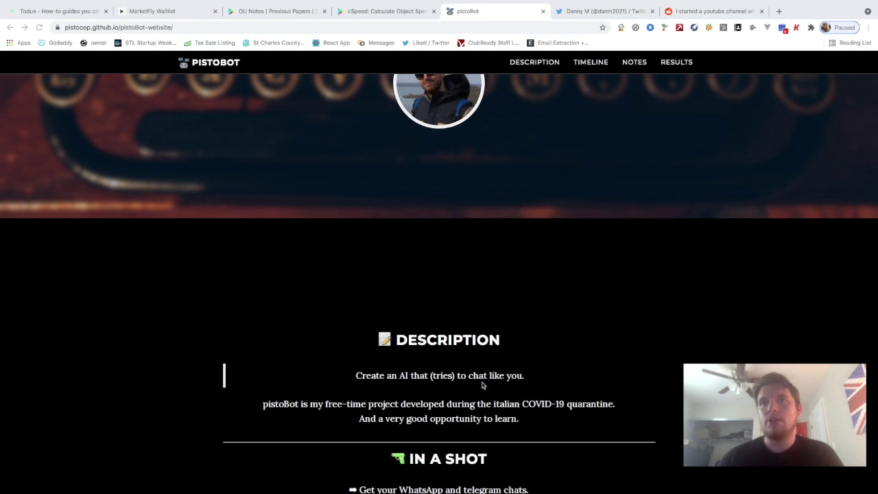
scroll(518, 383, down, 1)
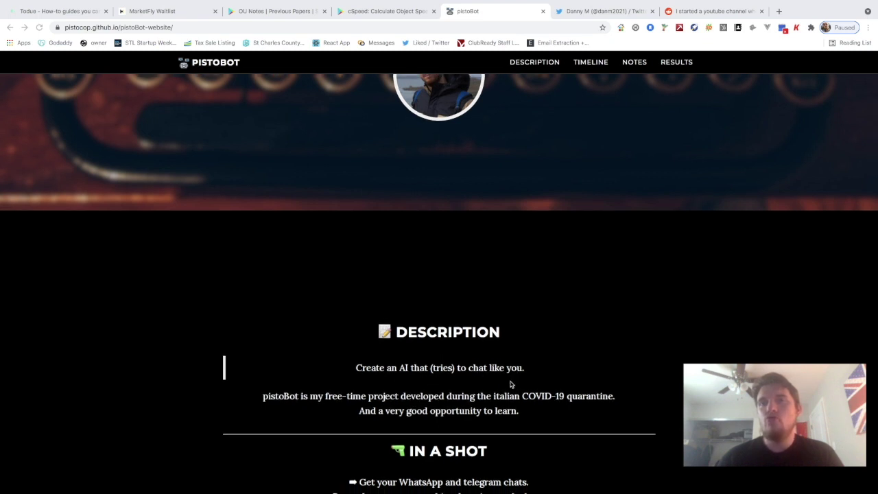
scroll(425, 384, down, 2)
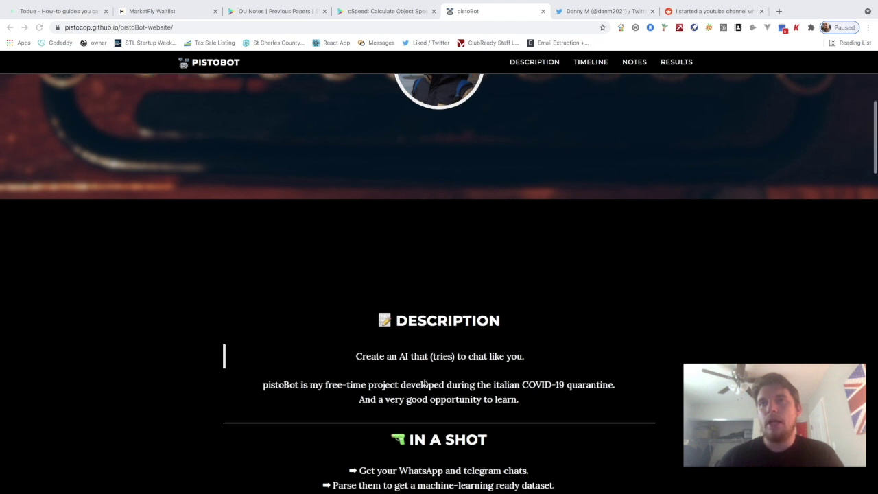
scroll(423, 372, down, 1)
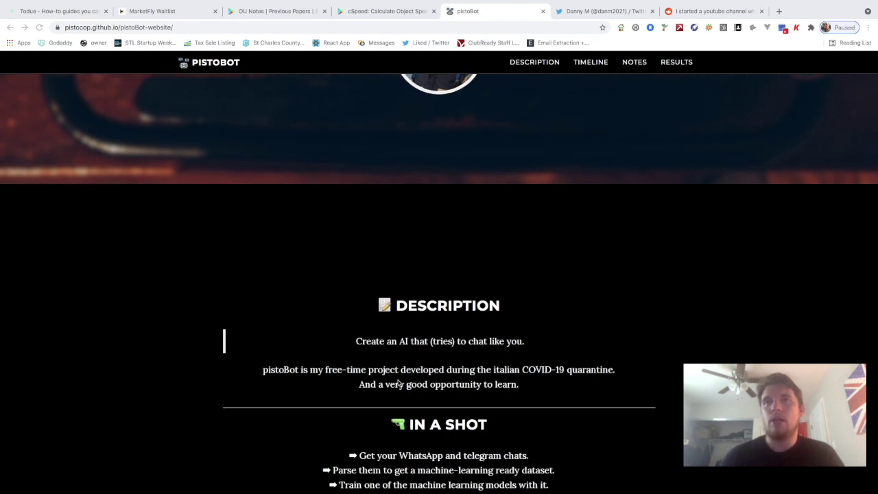
scroll(348, 390, down, 2)
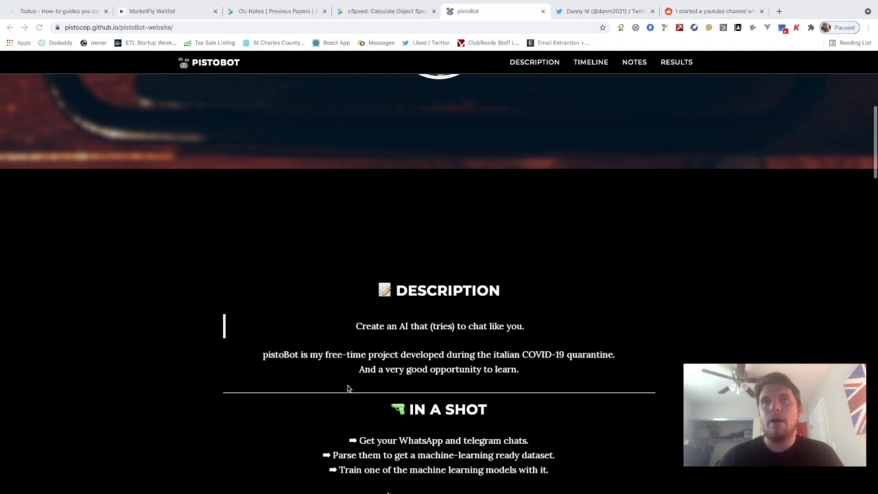
scroll(349, 384, down, 2)
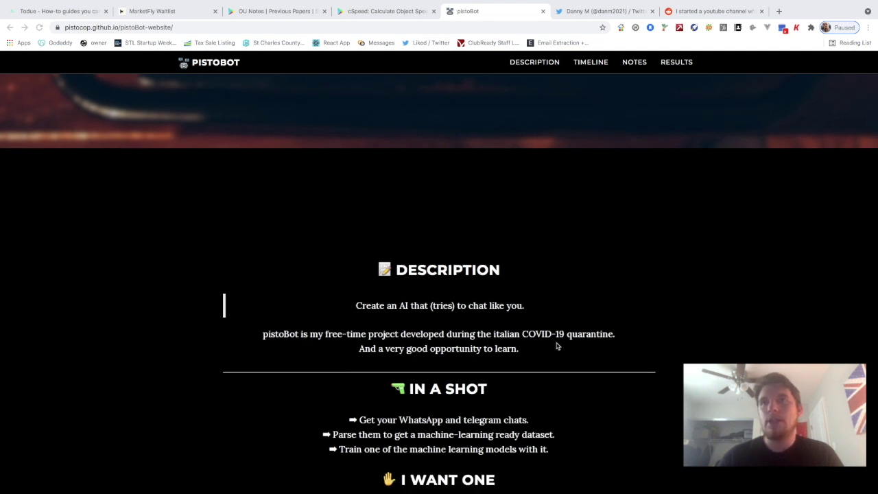
scroll(552, 346, down, 1)
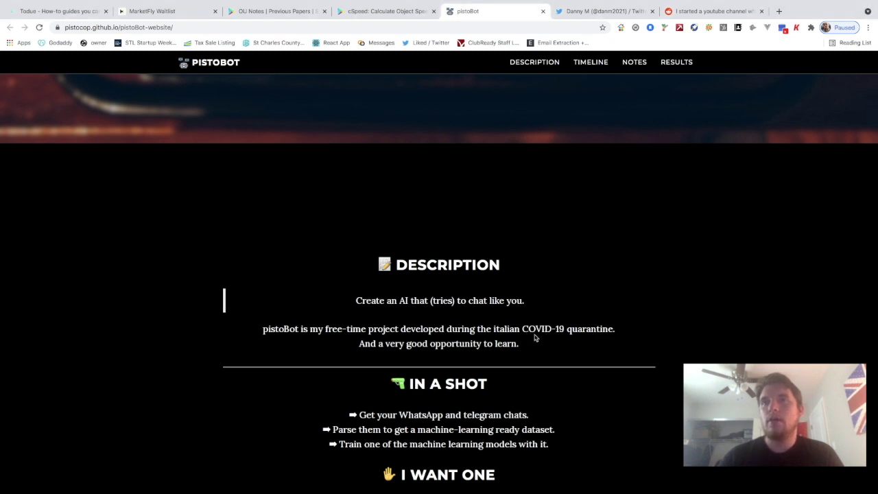
scroll(536, 336, down, 1)
scroll(536, 337, down, 1)
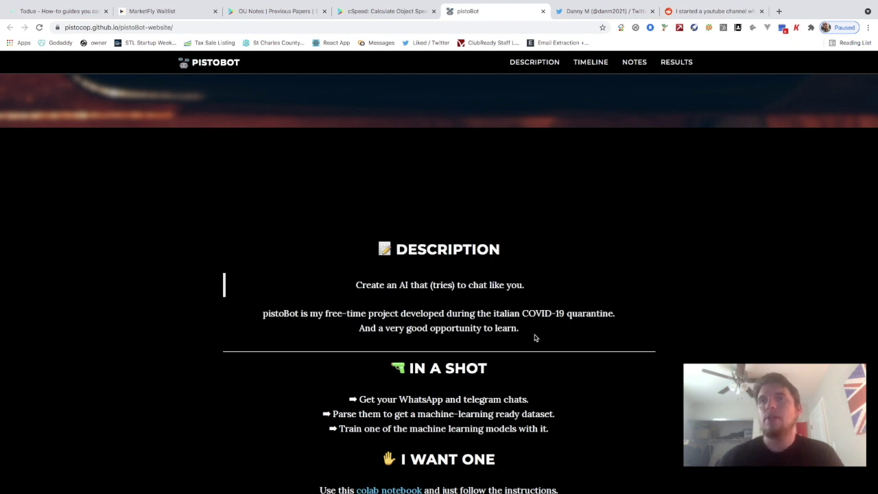
scroll(535, 338, down, 1)
scroll(536, 337, down, 1)
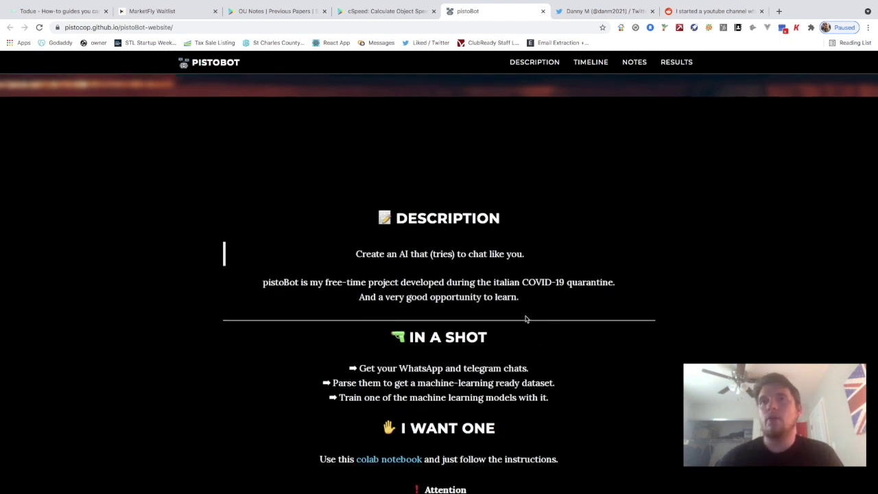
scroll(525, 320, down, 1)
scroll(376, 288, down, 1)
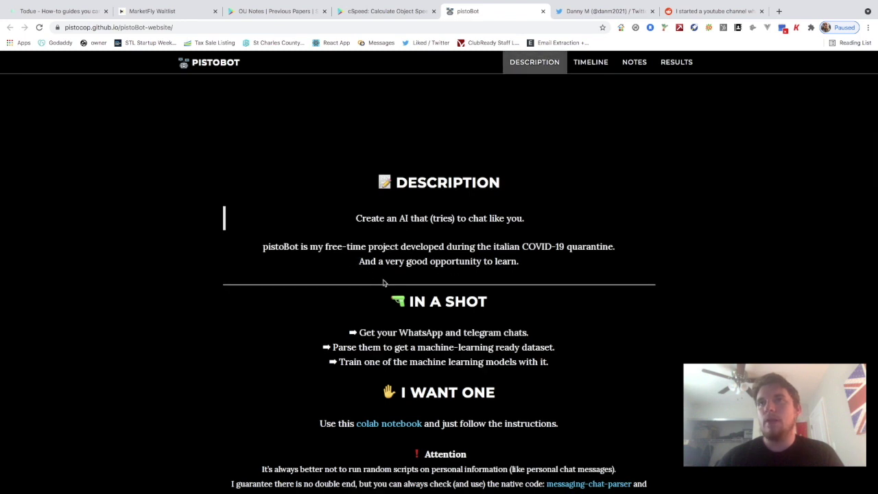
scroll(383, 281, down, 1)
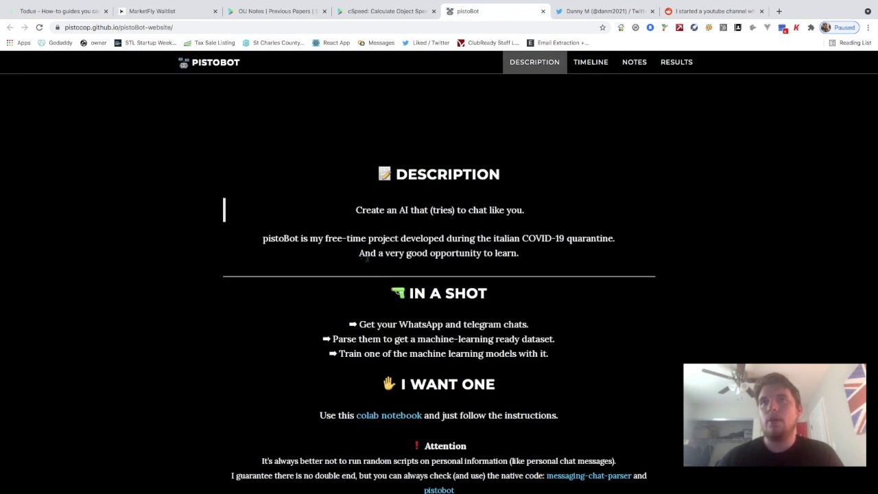
scroll(426, 305, down, 1)
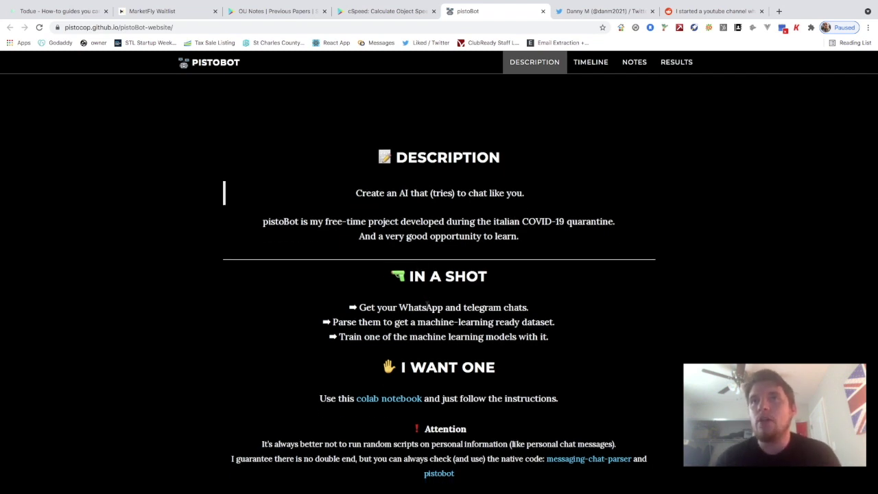
scroll(446, 322, down, 2)
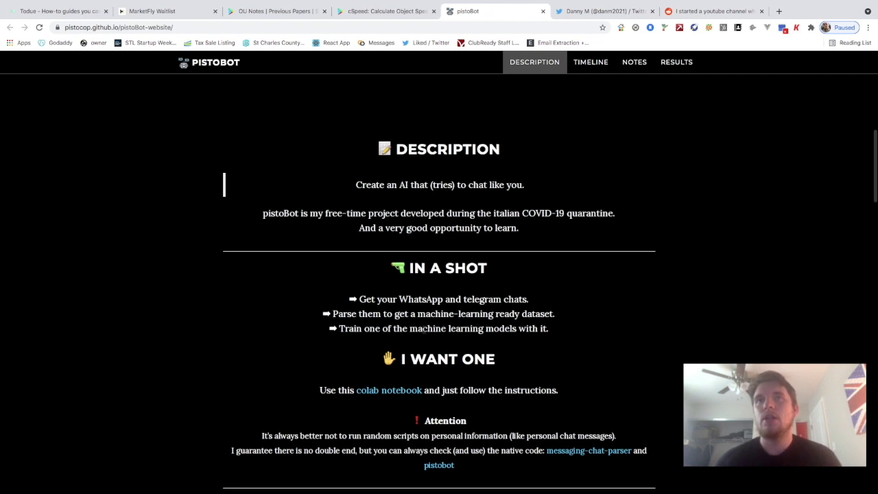
scroll(436, 331, down, 3)
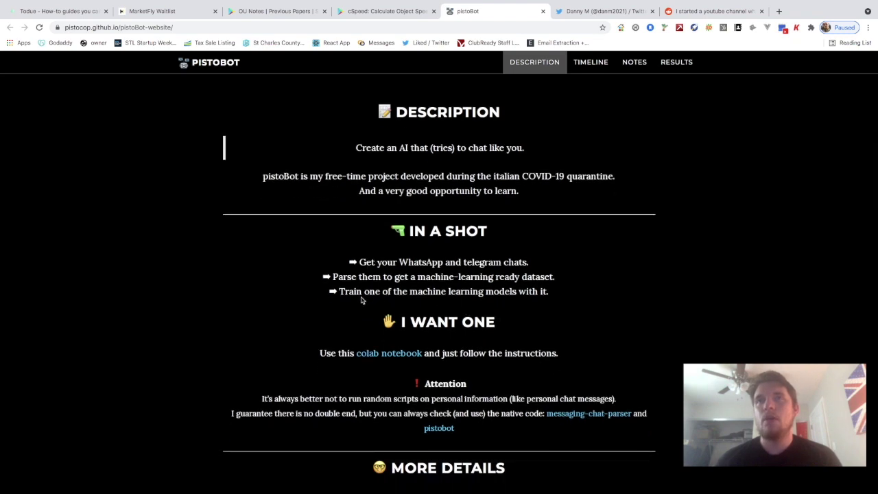
scroll(466, 300, down, 1)
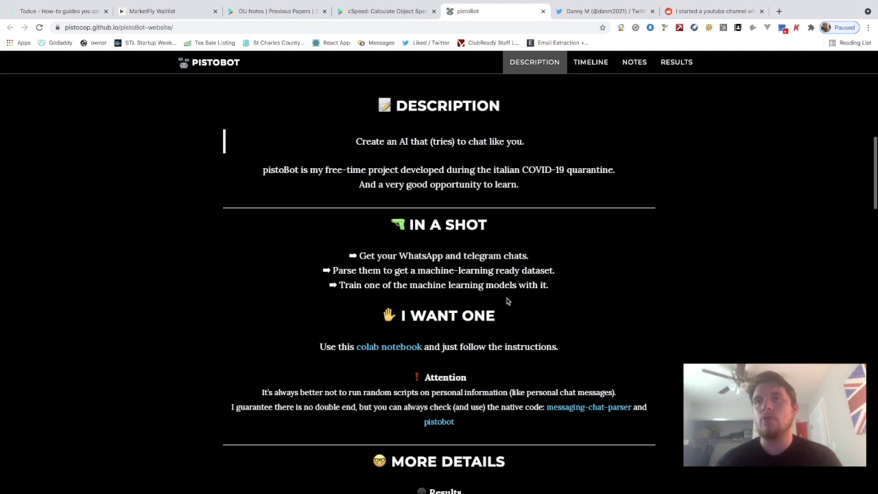
scroll(507, 301, down, 1)
scroll(445, 305, down, 2)
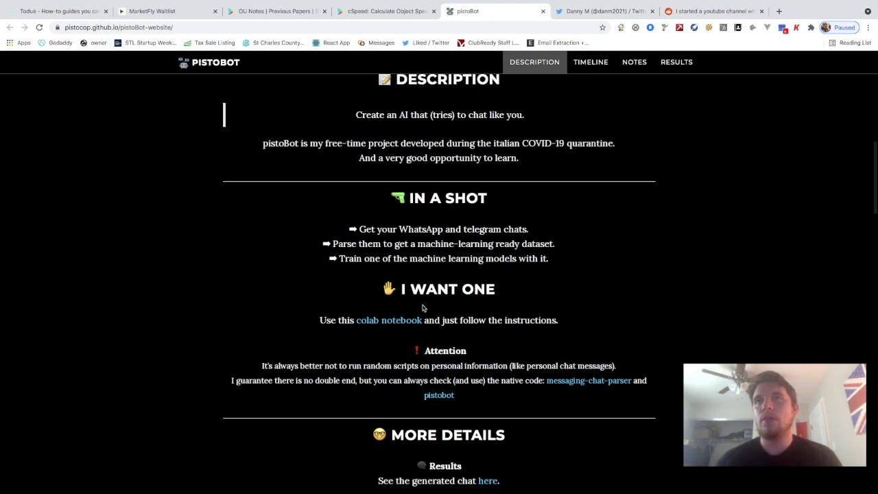
scroll(422, 308, down, 2)
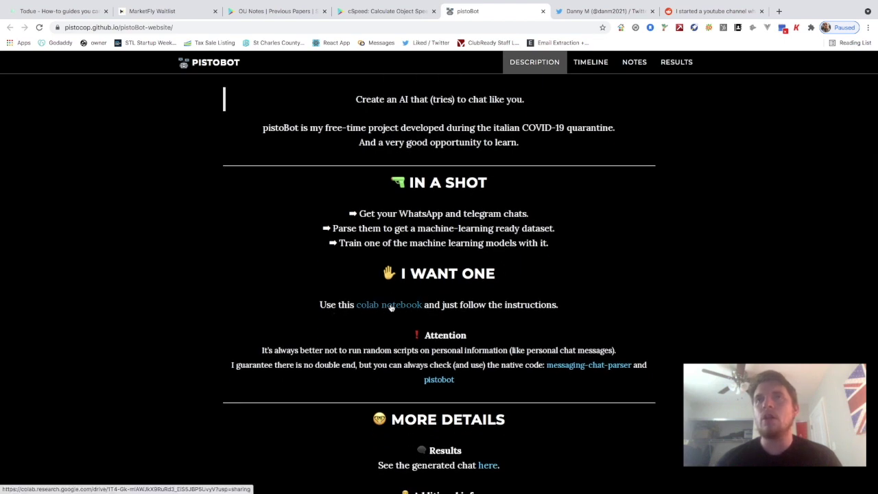
scroll(469, 315, down, 2)
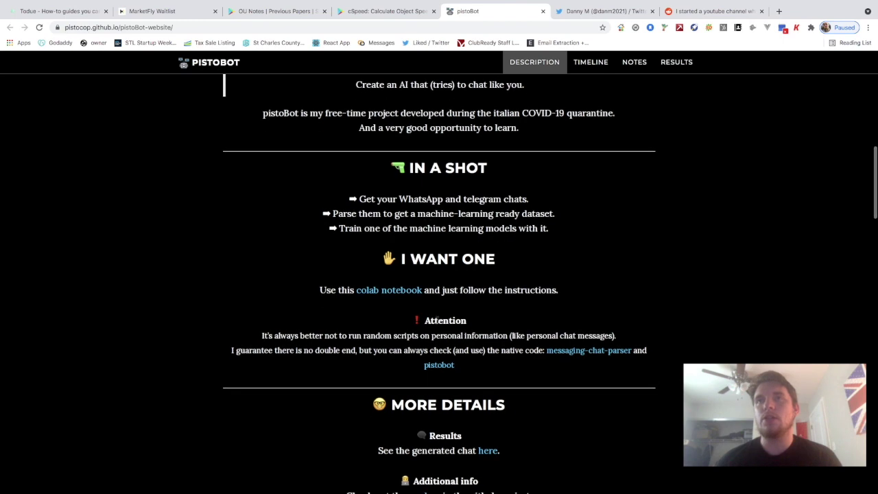
scroll(436, 320, down, 2)
scroll(341, 331, down, 1)
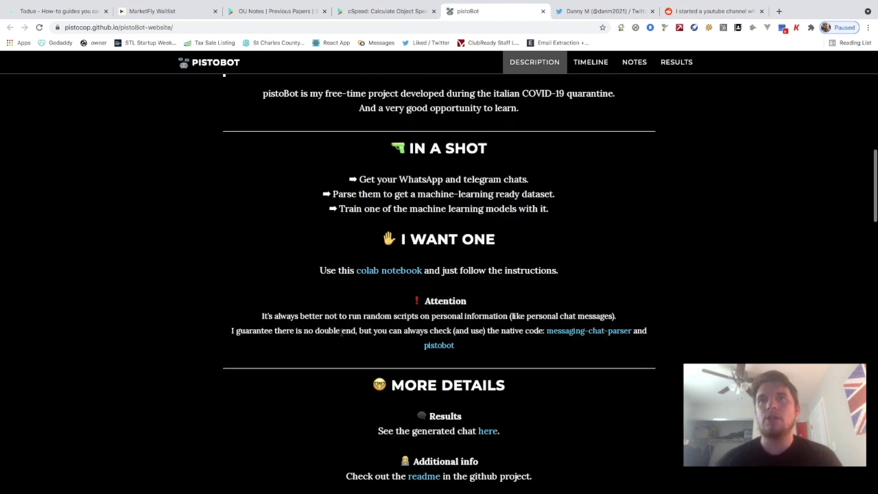
scroll(377, 334, down, 2)
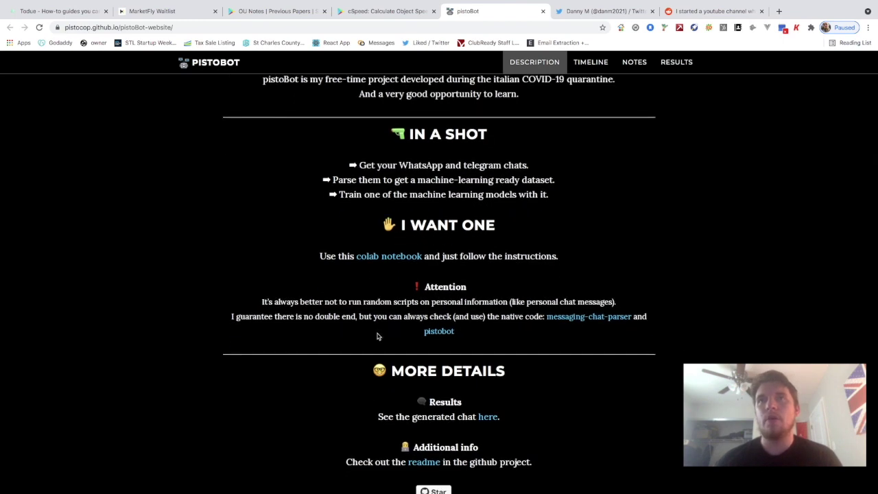
scroll(376, 336, down, 1)
scroll(542, 320, down, 1)
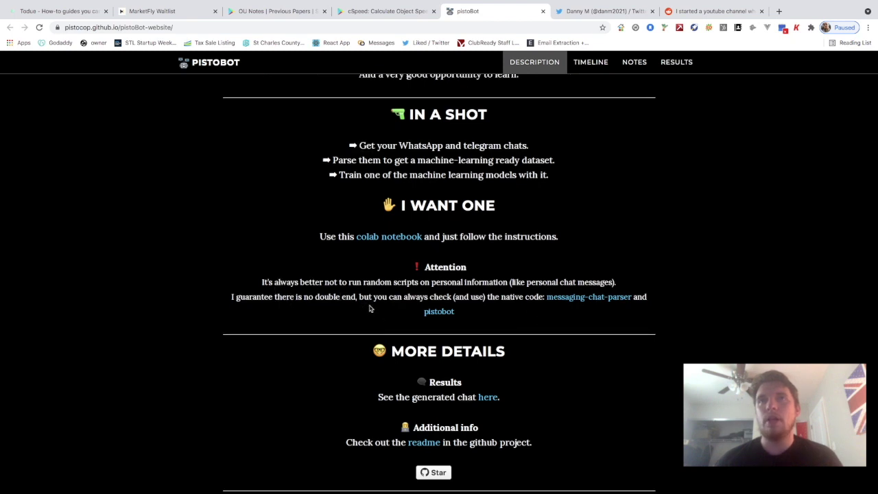
scroll(509, 317, down, 1)
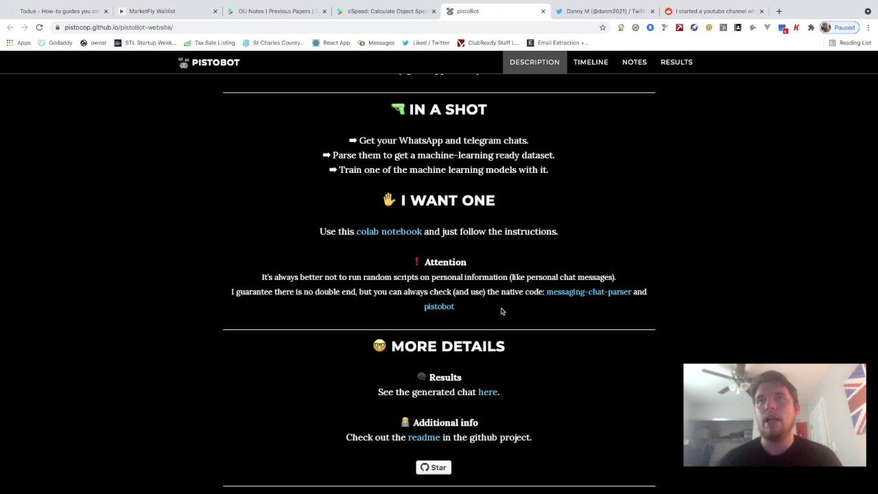
scroll(500, 308, down, 1)
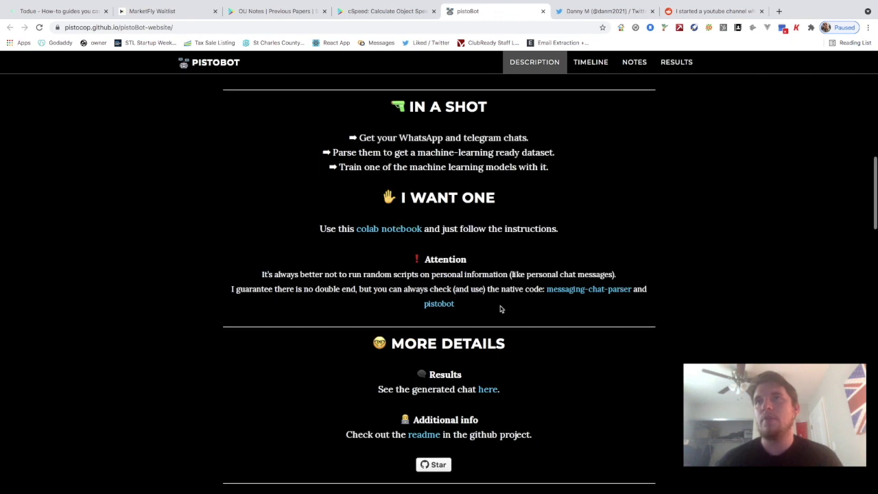
scroll(493, 303, down, 2)
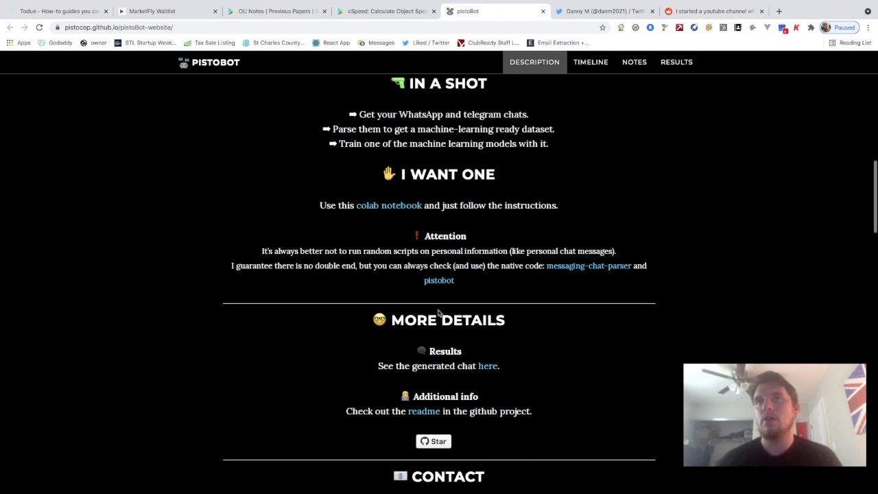
scroll(438, 312, down, 2)
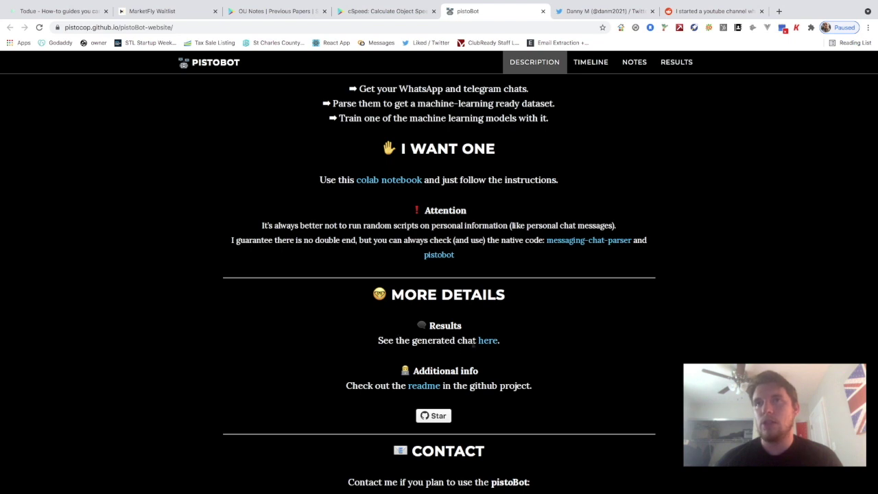
scroll(482, 341, down, 1)
scroll(483, 322, down, 1)
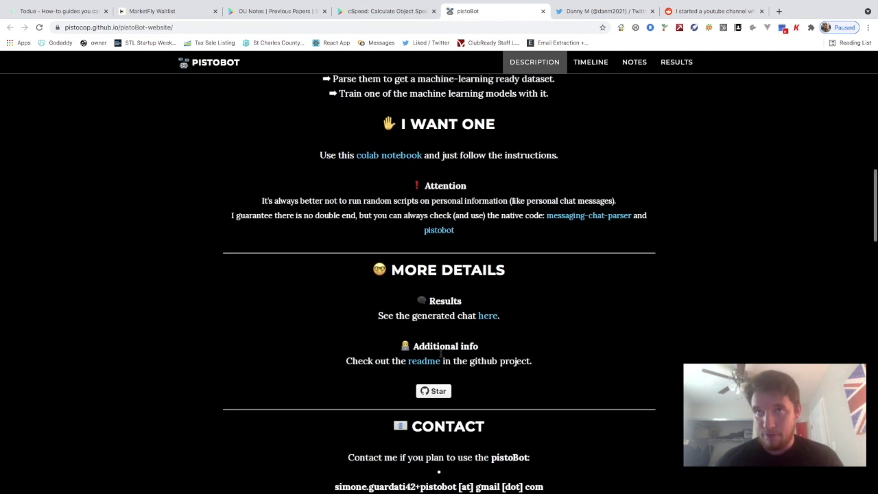
scroll(415, 372, down, 1)
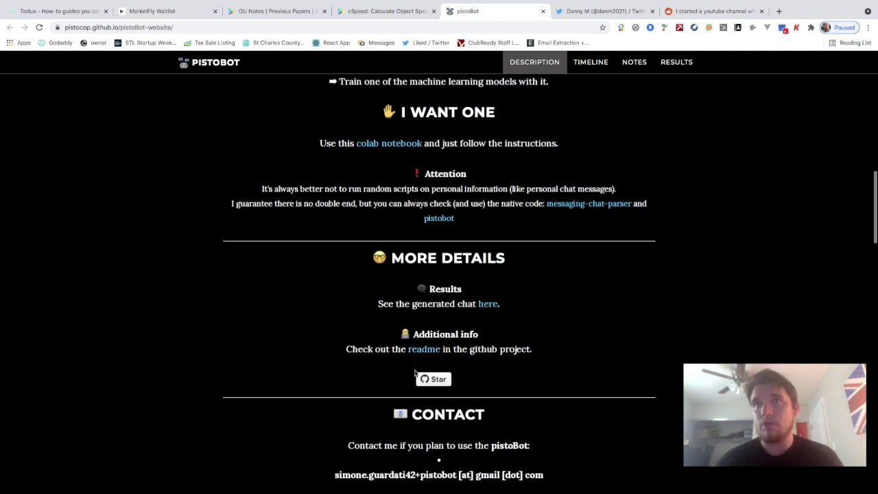
scroll(415, 372, down, 4)
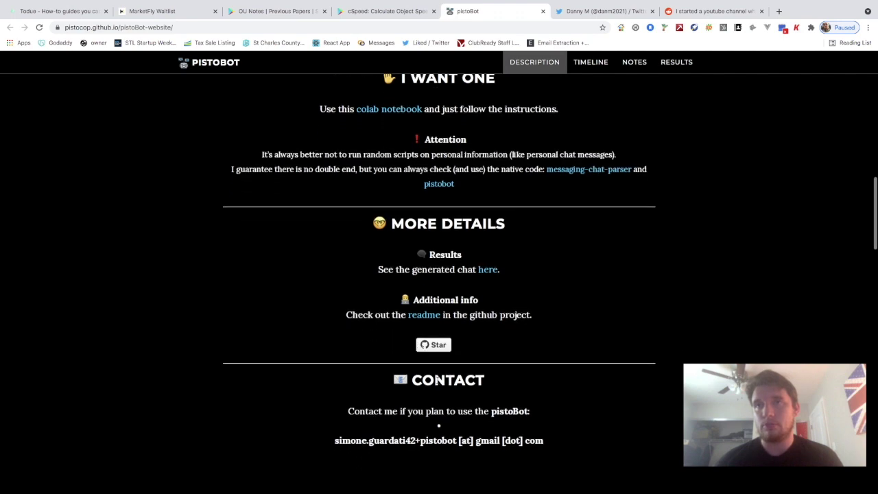
scroll(437, 383, up, 5)
scroll(437, 383, up, 5)
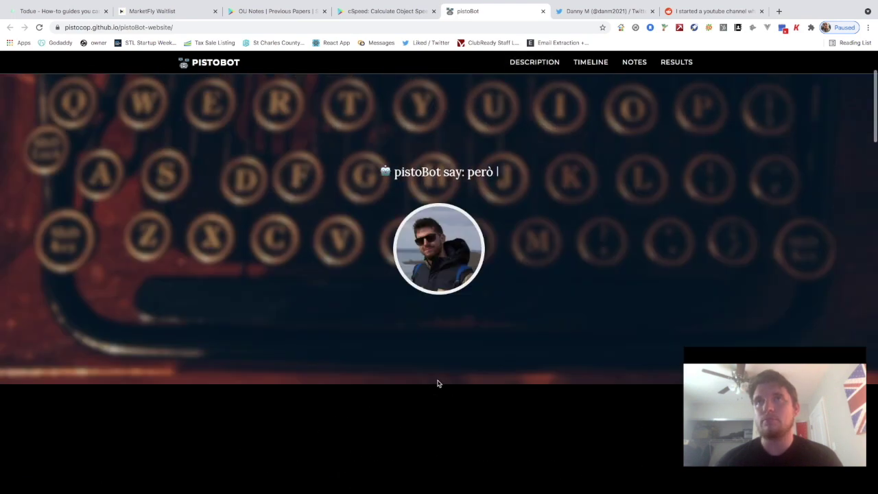
scroll(438, 383, down, 1)
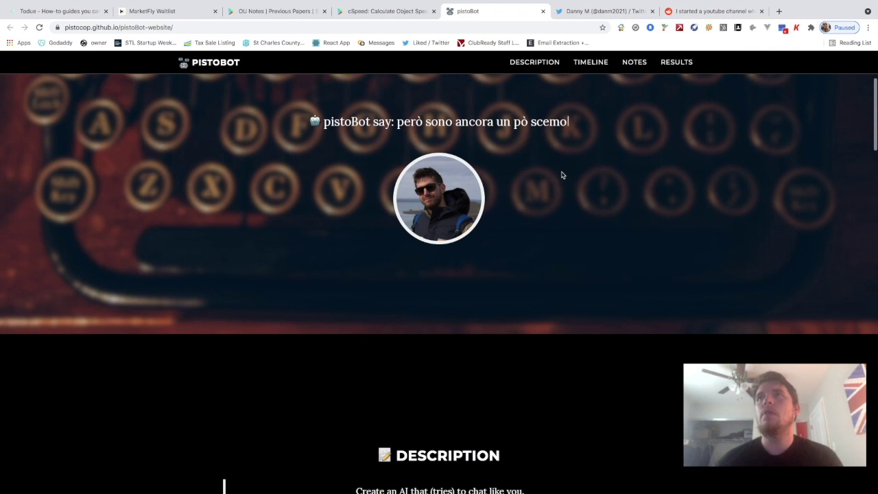
Jump to the Description section and read down to MORE DETAILS
click(541, 74)
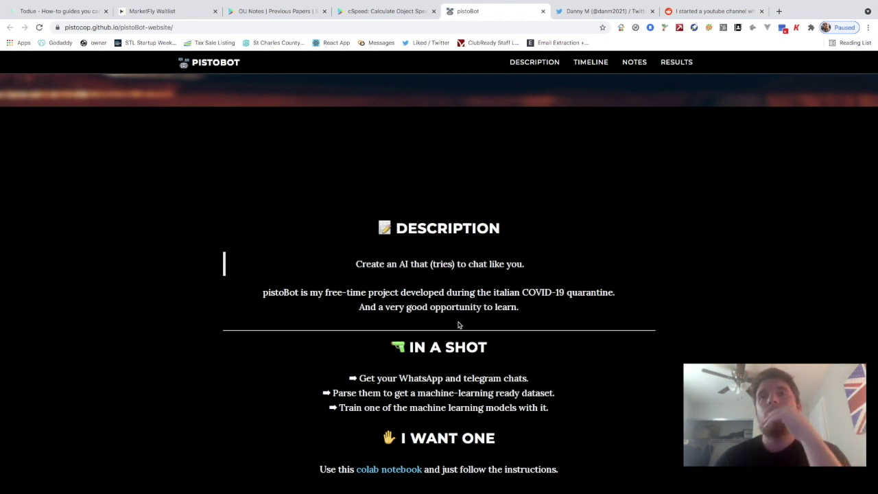
scroll(463, 315, down, 1)
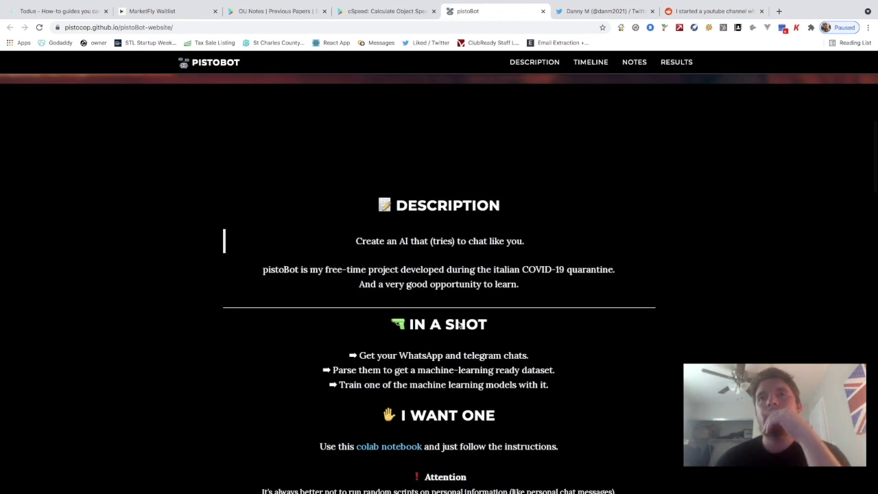
scroll(459, 325, down, 2)
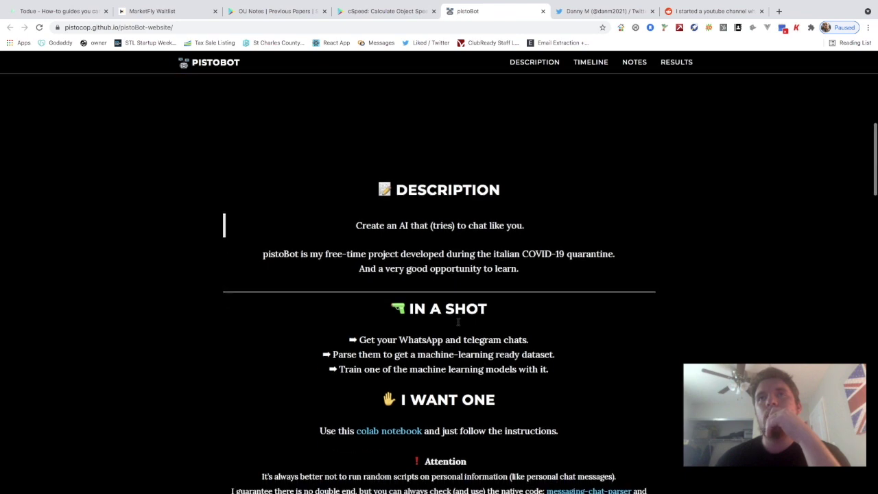
scroll(458, 325, down, 2)
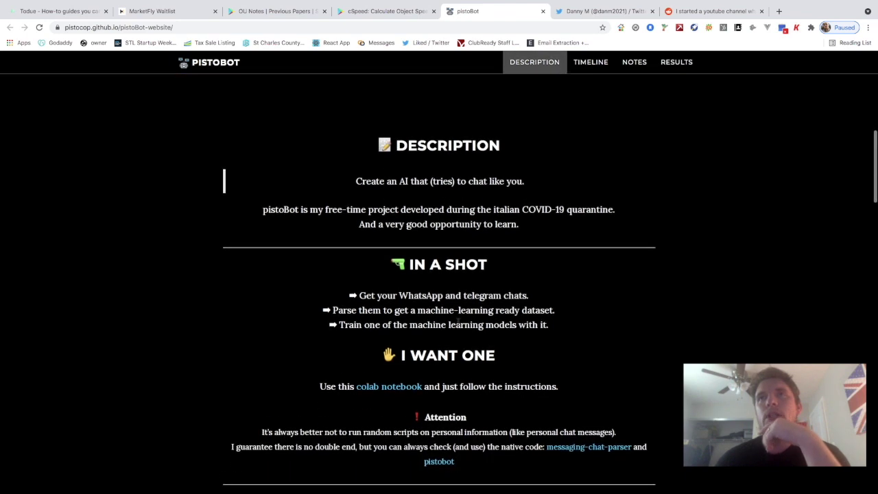
scroll(454, 326, down, 1)
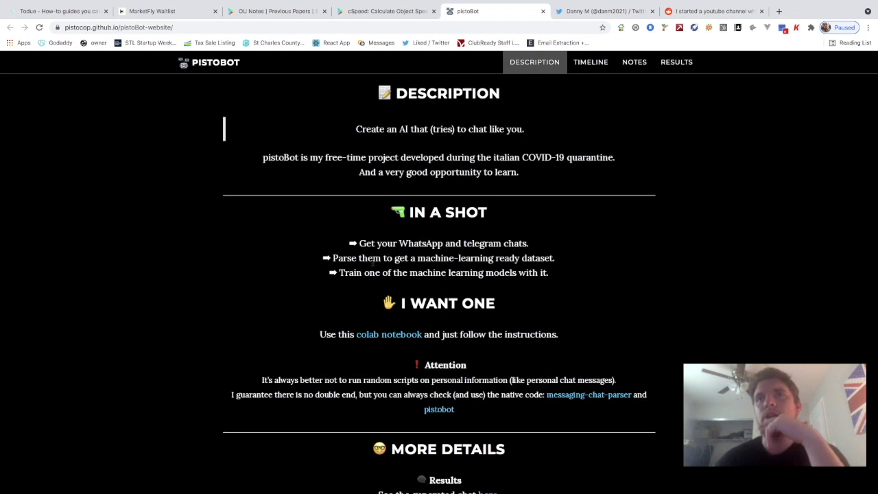
scroll(378, 255, down, 1)
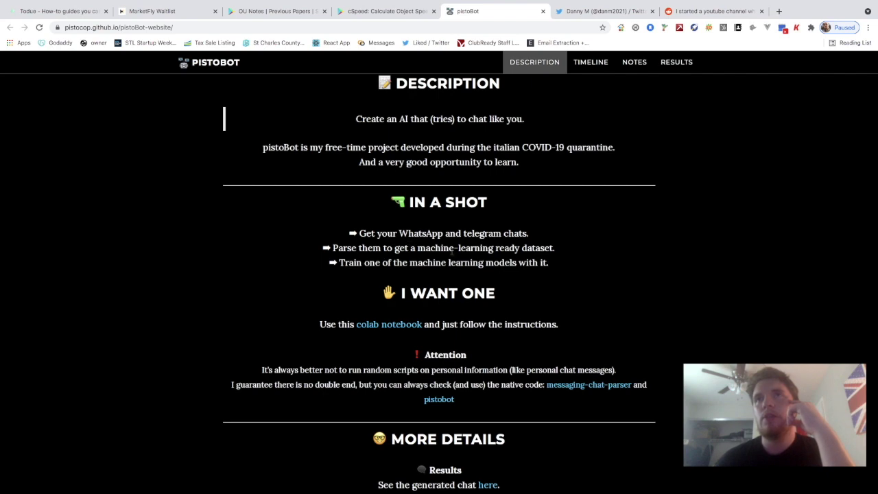
scroll(452, 250, down, 2)
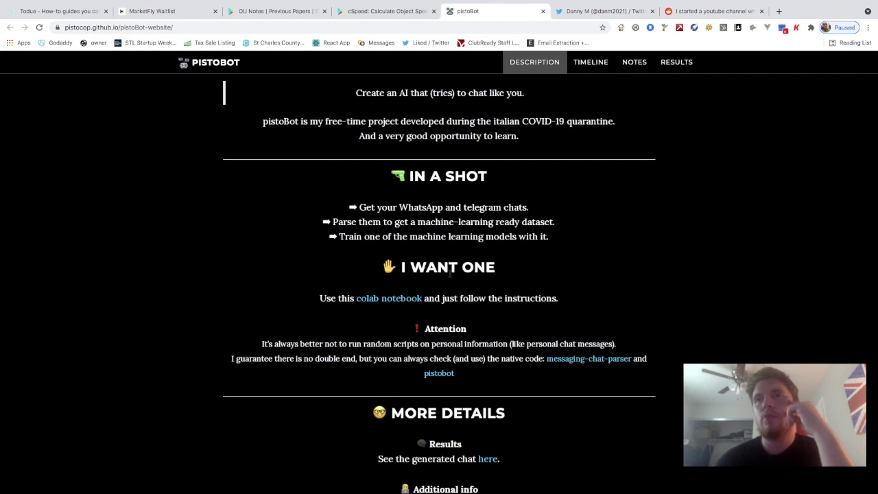
scroll(449, 273, up, 5)
scroll(450, 276, down, 3)
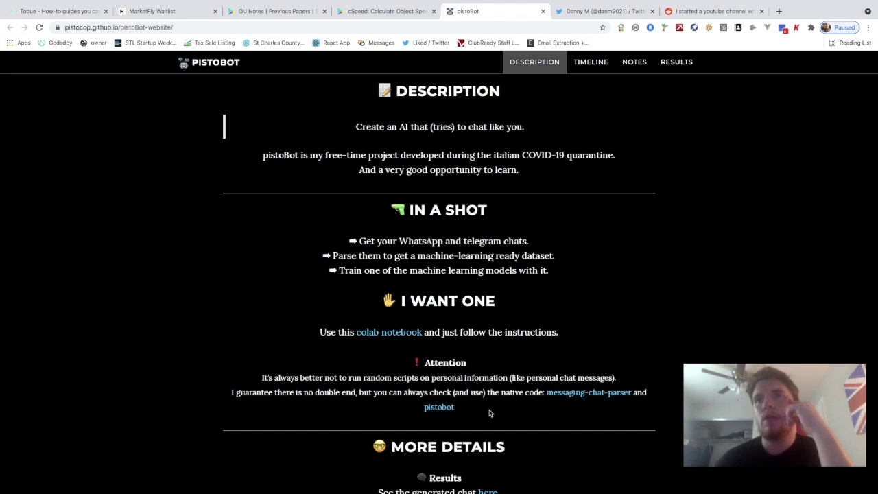
scroll(489, 410, down, 2)
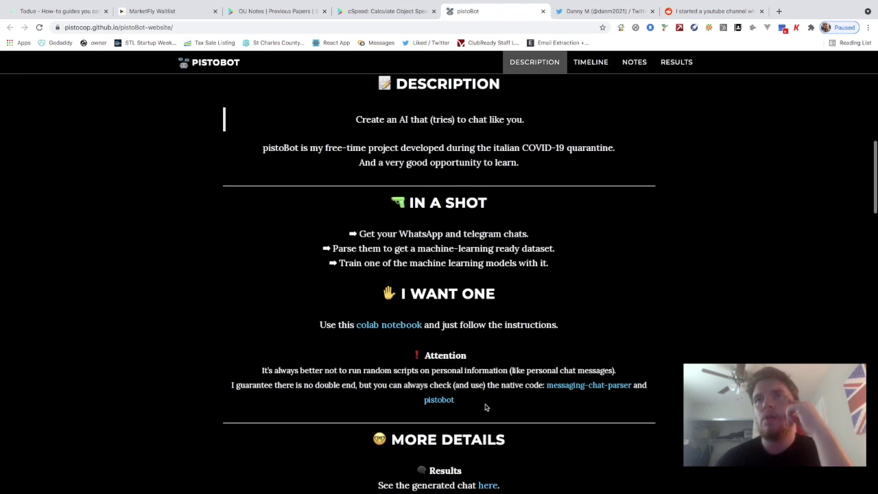
scroll(438, 415, down, 1)
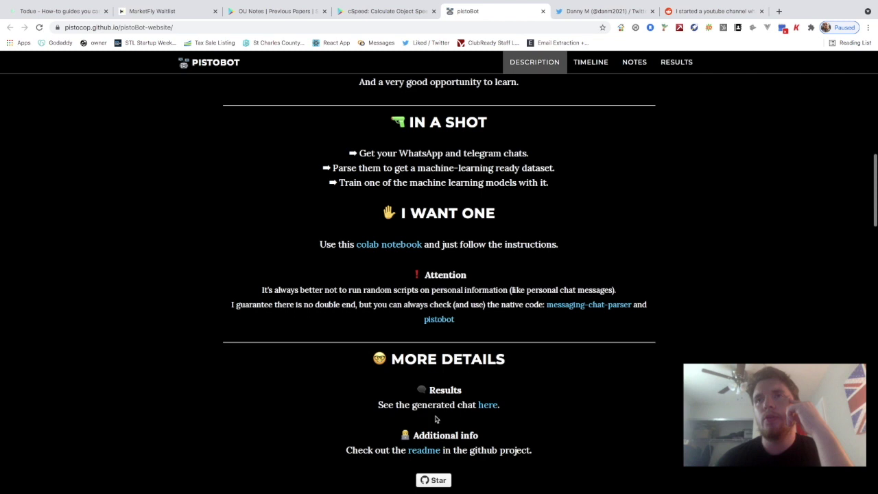
scroll(435, 418, down, 1)
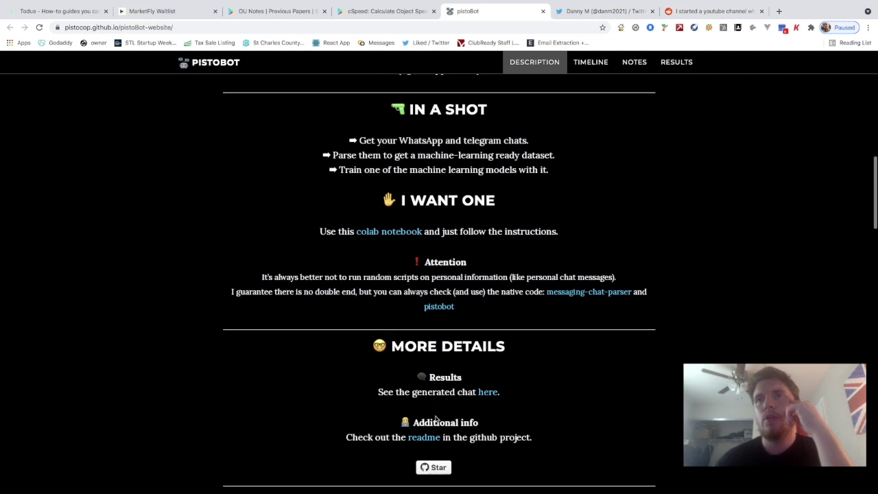
Open the generated-chat 'here' link and the 'readme' link each in a new tab
right_click(489, 384)
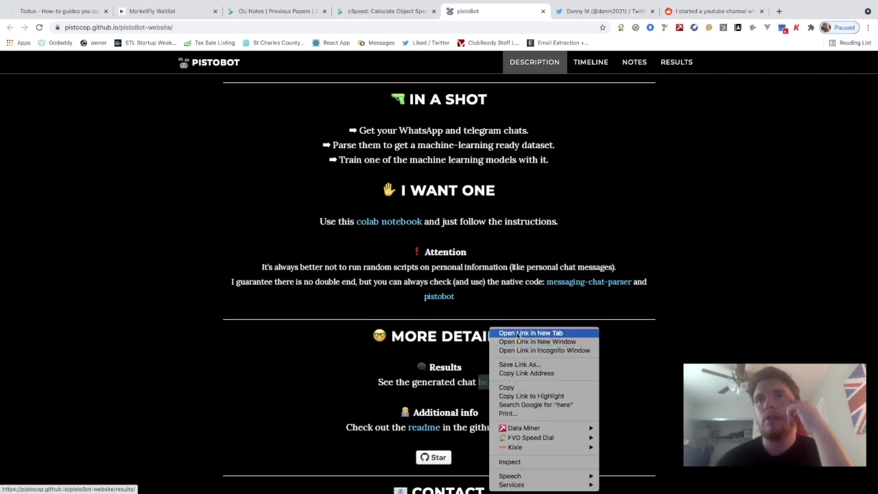
click(530, 332)
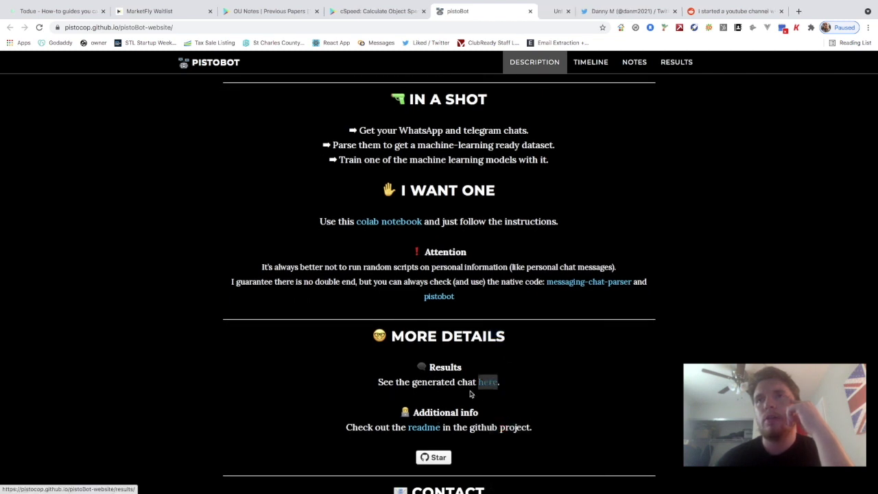
right_click(424, 430)
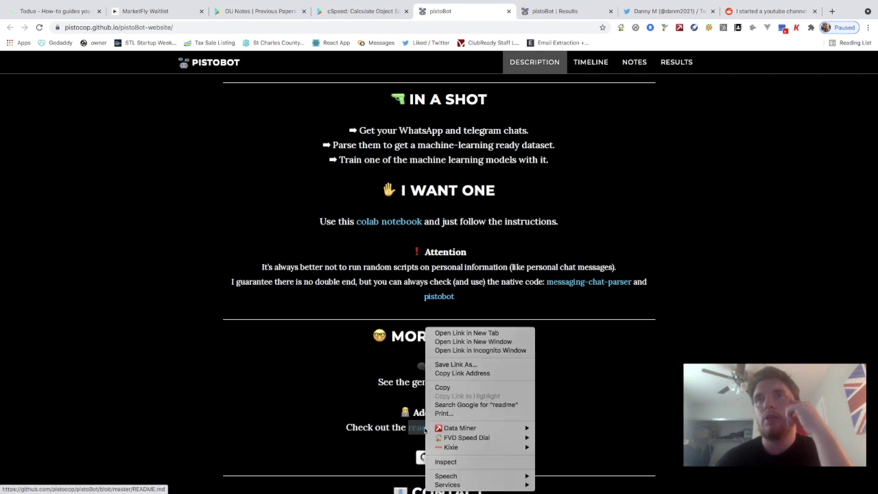
click(480, 332)
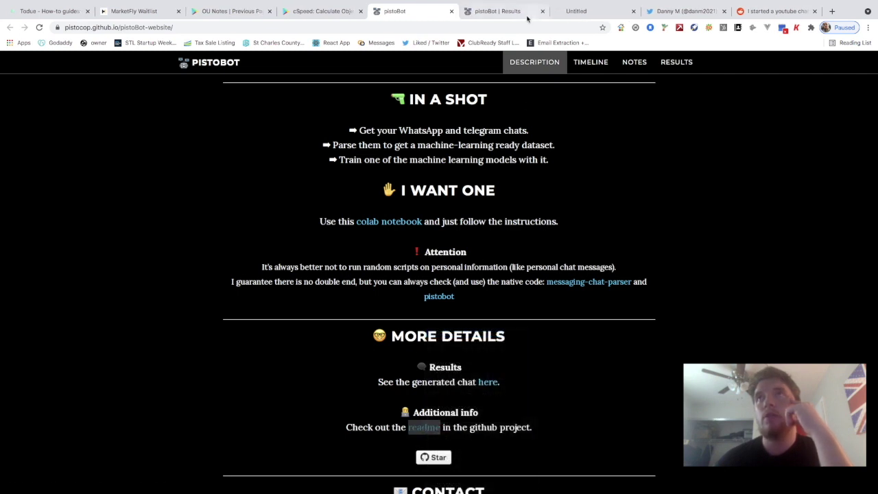
Show the pistoBot Results page, dismiss the translation prompt, and scroll through the examples
click(524, 13)
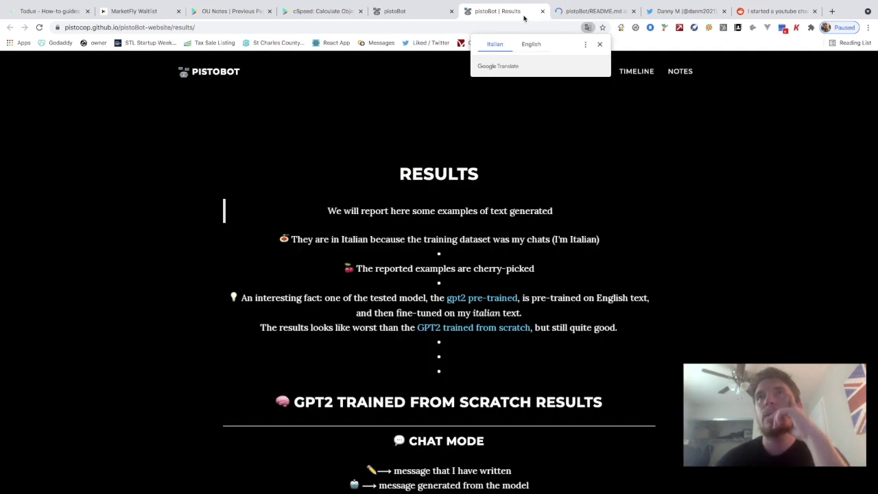
click(416, 234)
scroll(418, 228, down, 1)
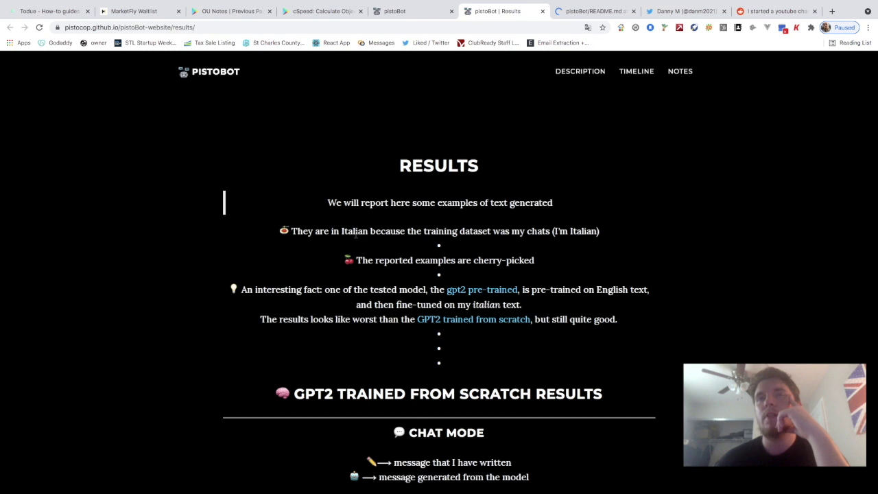
scroll(397, 240, down, 1)
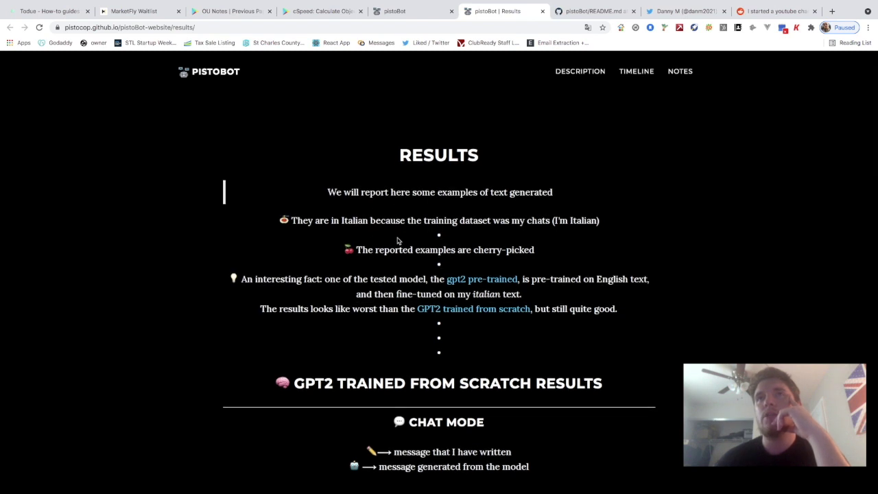
scroll(397, 240, down, 2)
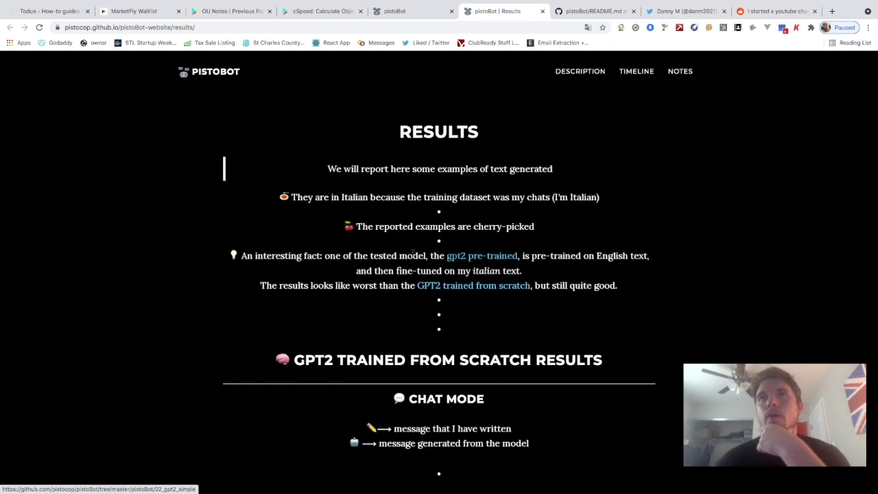
scroll(494, 248, down, 1)
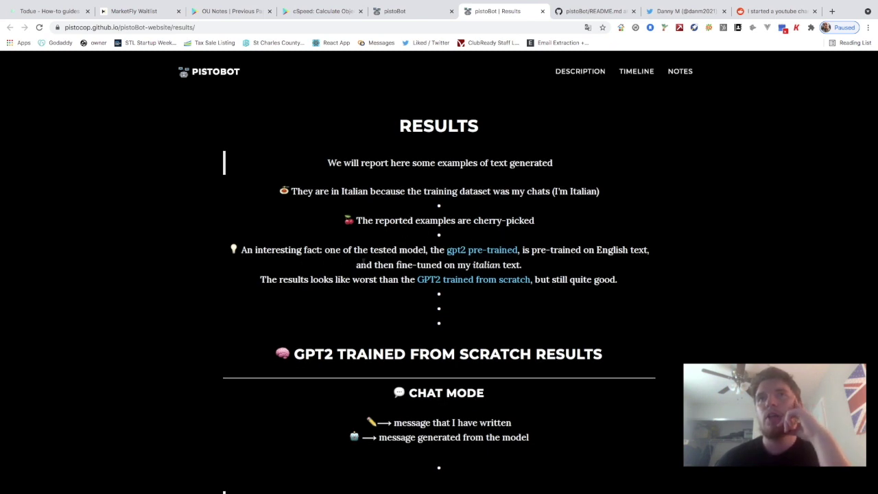
scroll(390, 263, down, 1)
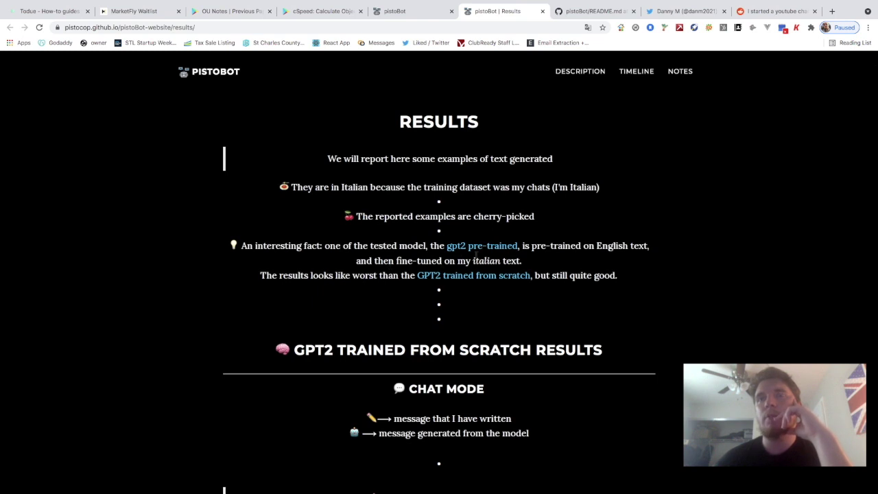
scroll(547, 255, down, 2)
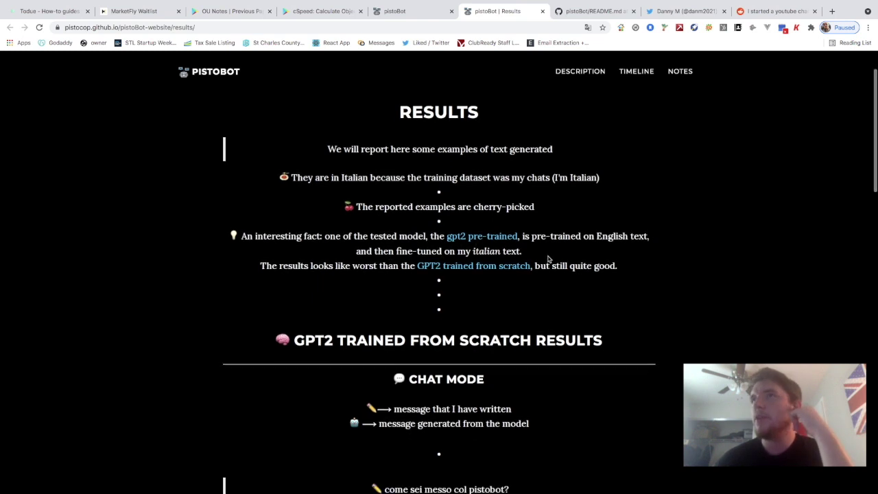
scroll(535, 264, down, 3)
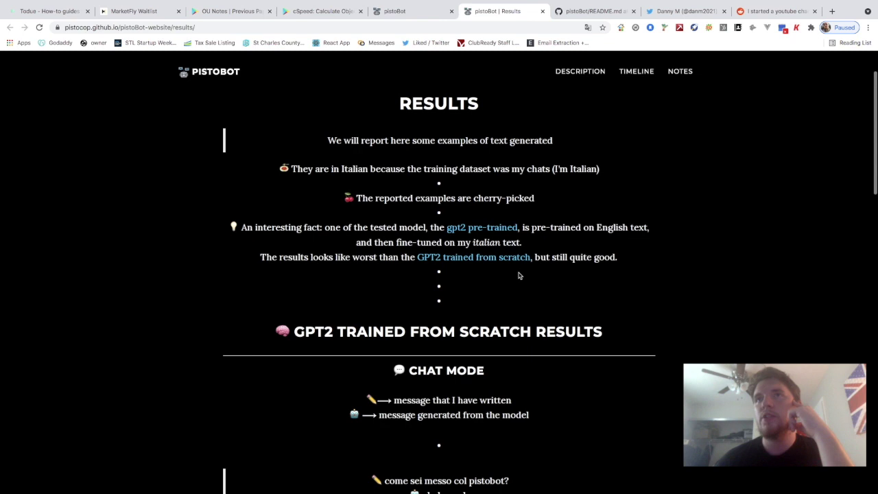
scroll(449, 268, down, 2)
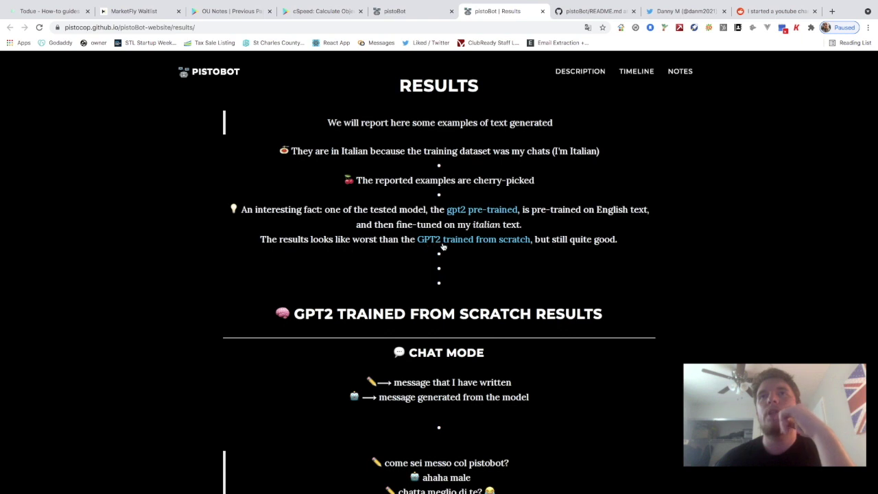
scroll(442, 247, up, 1)
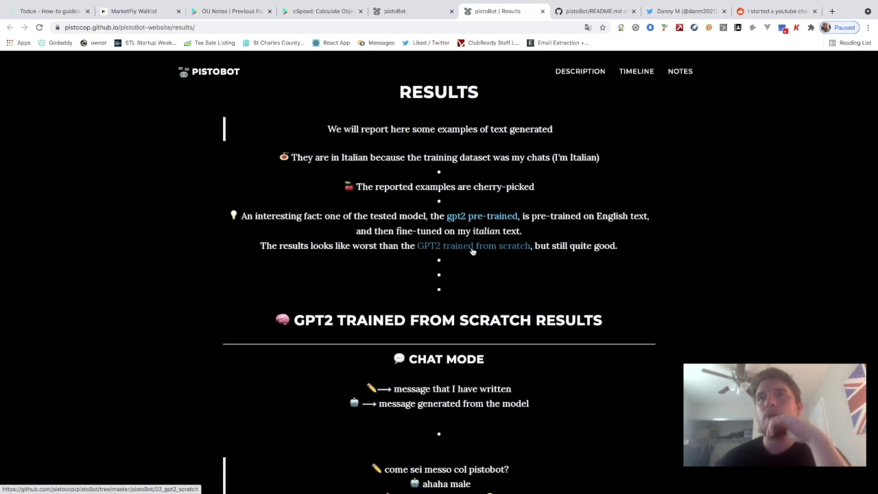
Check the GPT2 trained-from-scratch link's options without choosing any, then reread the results
right_click(471, 251)
click(386, 266)
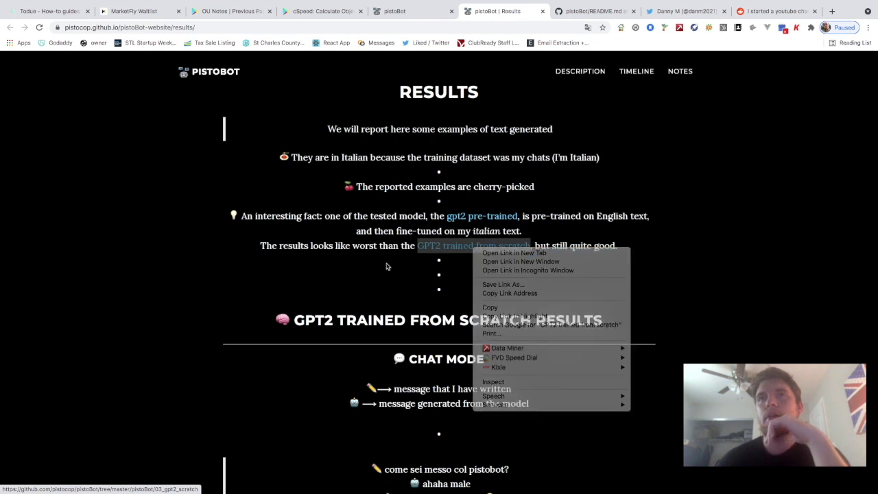
scroll(427, 292, down, 1)
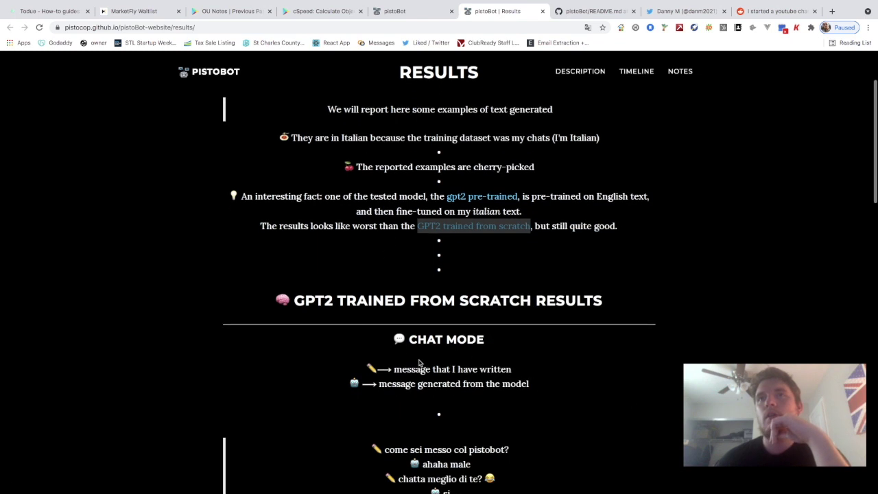
scroll(412, 363, down, 1)
scroll(422, 353, down, 1)
scroll(433, 358, up, 1)
scroll(434, 355, up, 1)
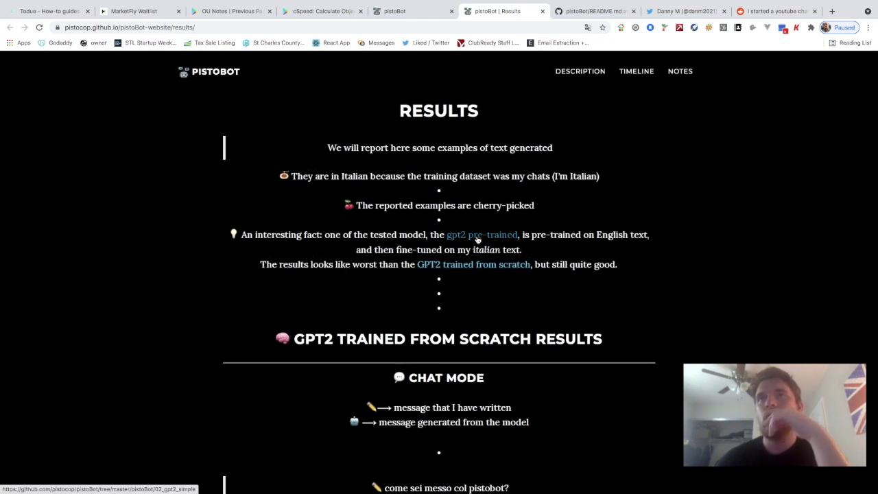
scroll(465, 247, up, 1)
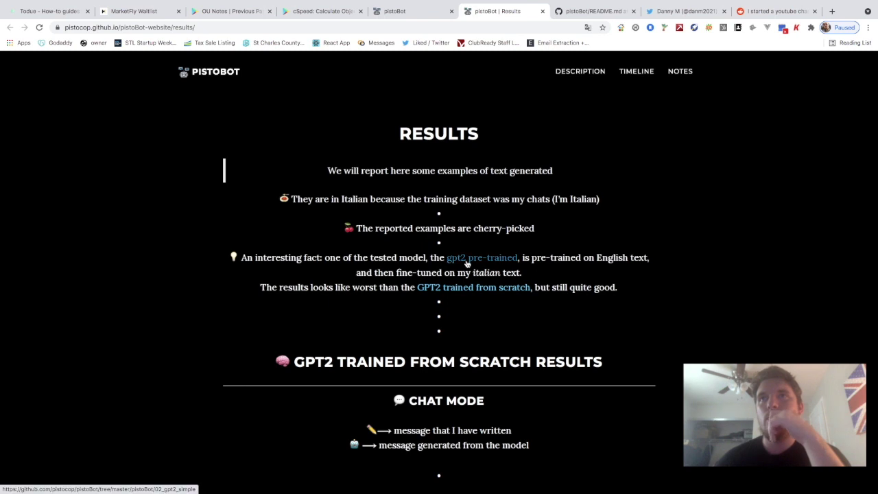
From the pistoBot README, open the messaging-chat-parser 'this' link in a new tab and view it
click(588, 11)
scroll(339, 295, down, 3)
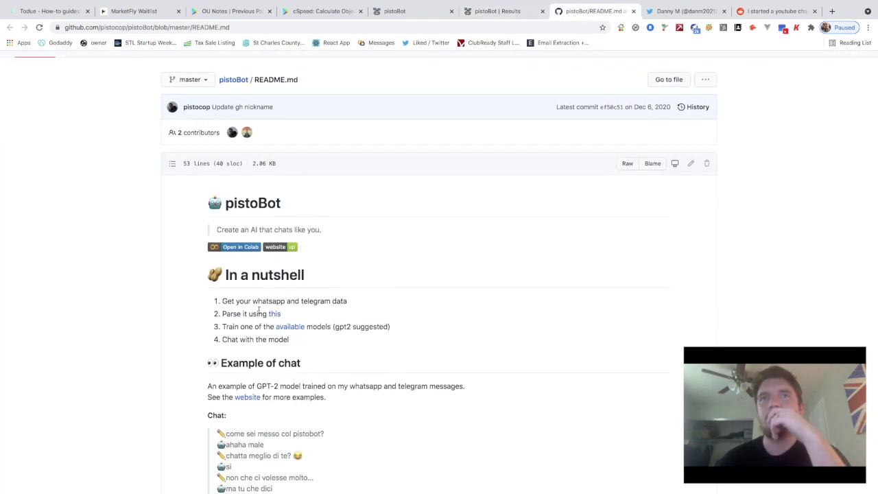
scroll(336, 298, down, 1)
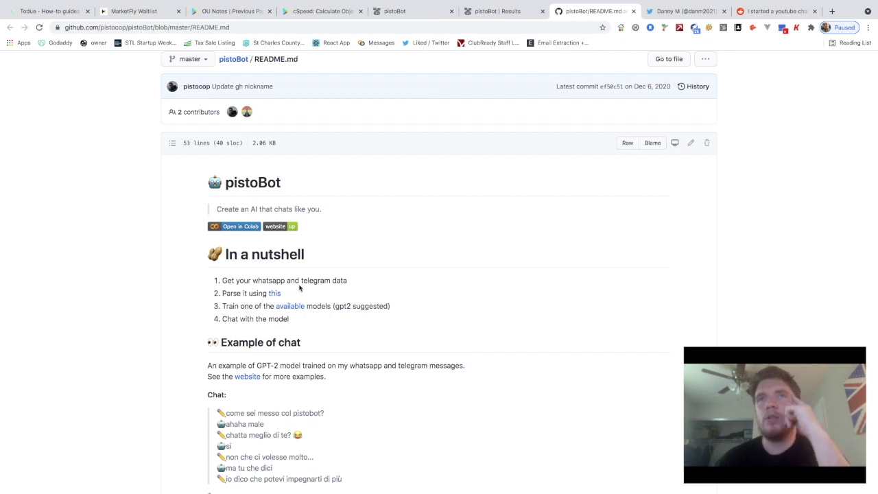
scroll(298, 288, down, 1)
scroll(293, 275, up, 1)
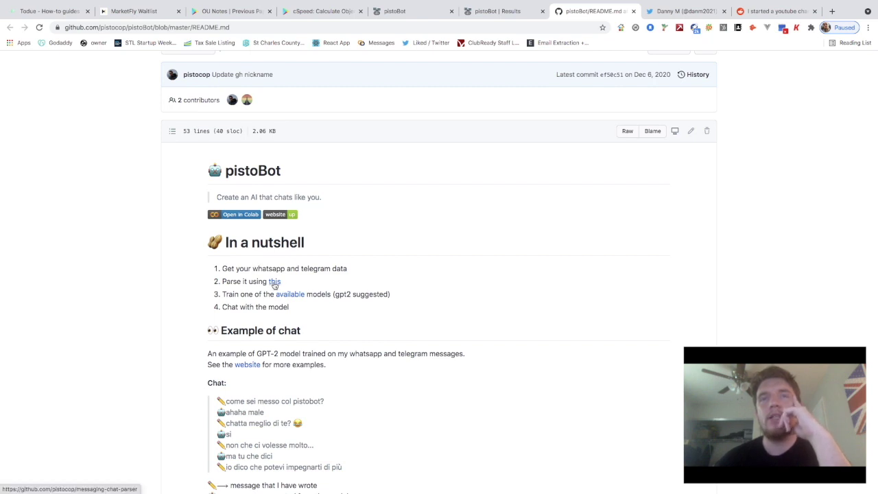
right_click(278, 282)
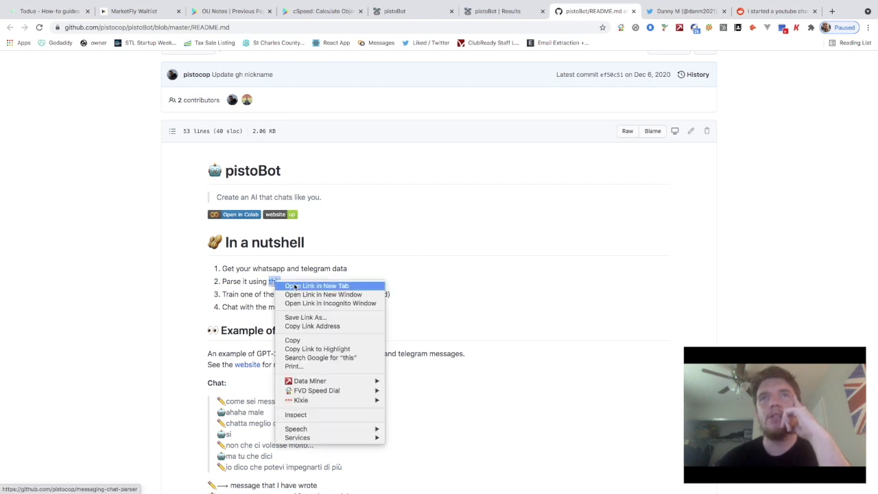
click(295, 286)
click(604, 11)
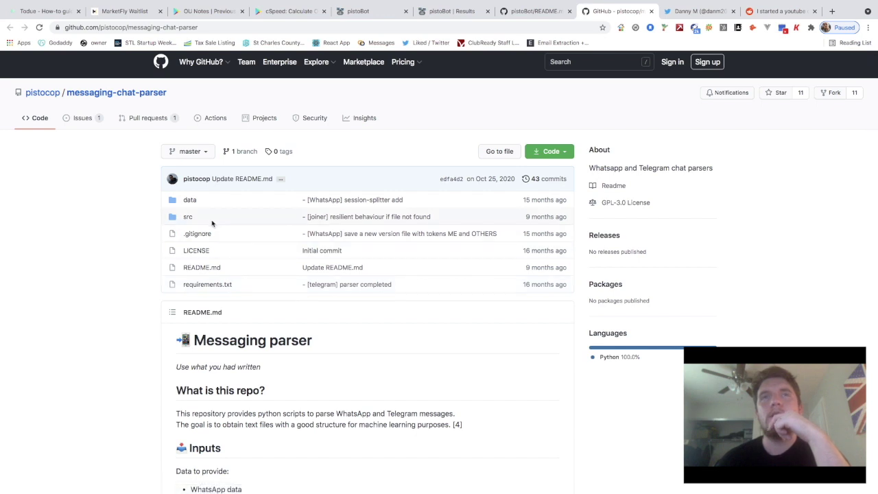
scroll(232, 247, down, 2)
scroll(232, 324, down, 3)
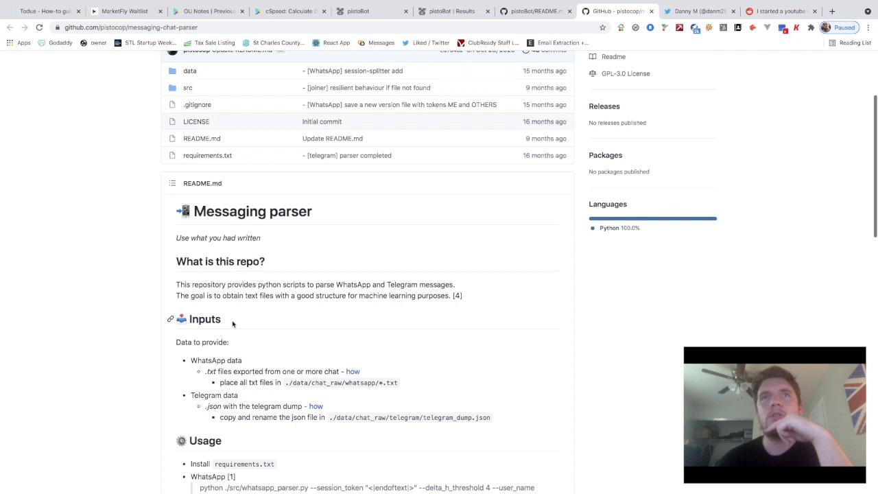
scroll(232, 322, down, 1)
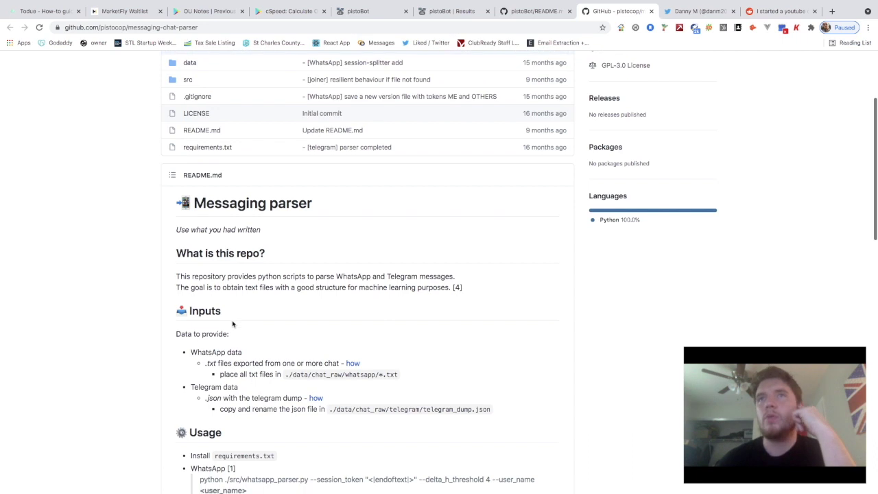
scroll(234, 306, down, 1)
scroll(230, 291, down, 1)
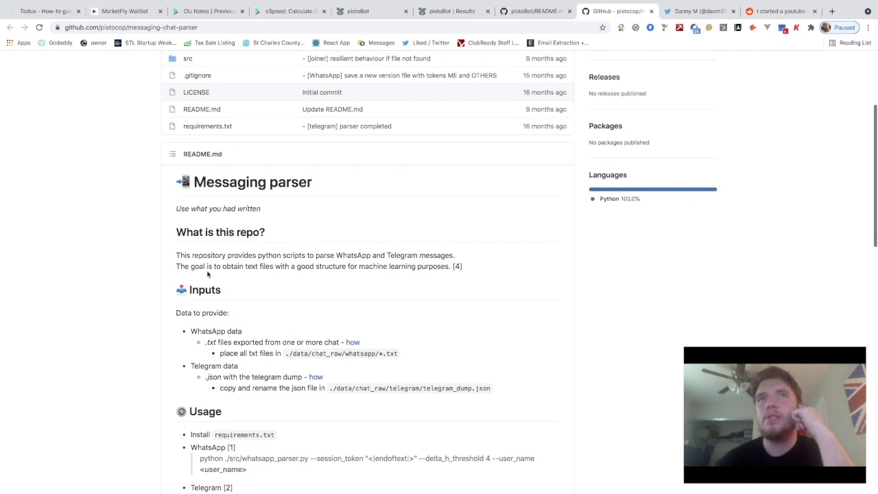
scroll(272, 285, down, 1)
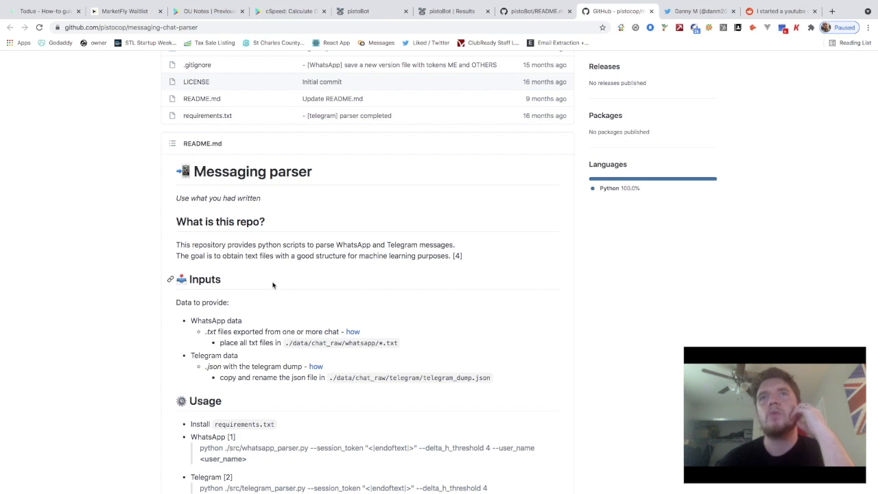
scroll(272, 284, down, 1)
scroll(384, 259, down, 1)
scroll(233, 257, down, 1)
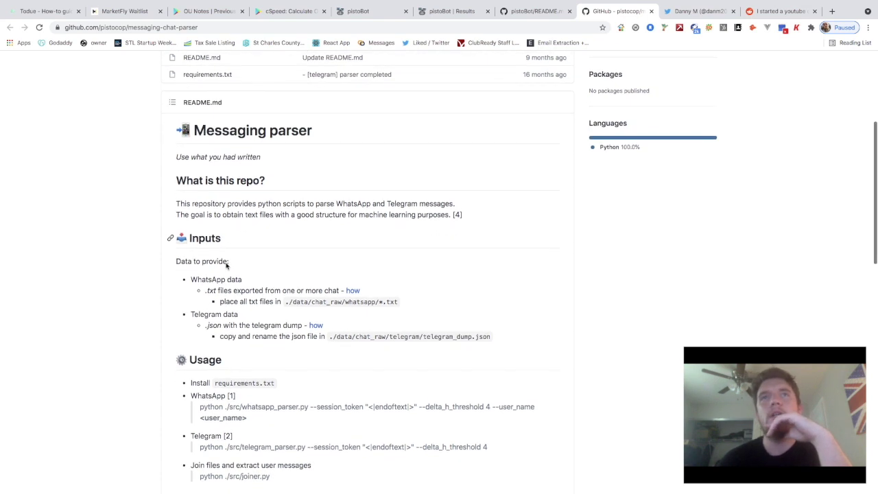
scroll(206, 274, down, 2)
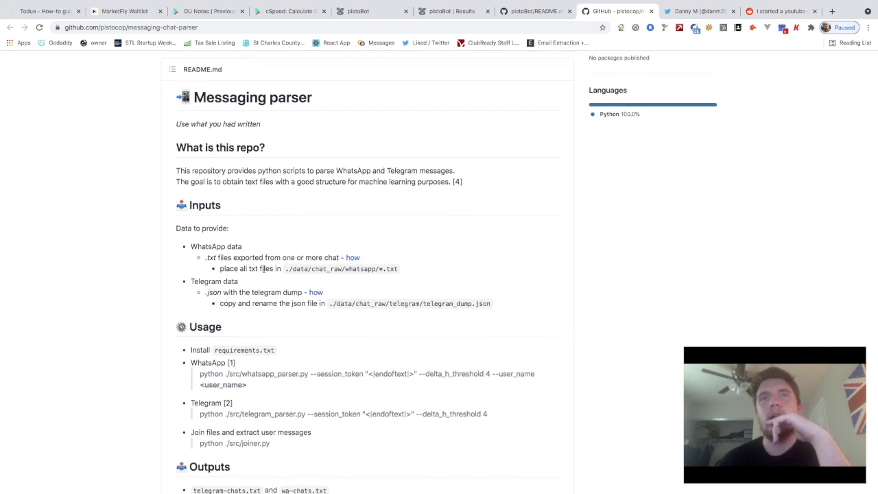
scroll(263, 268, down, 1)
scroll(245, 273, up, 8)
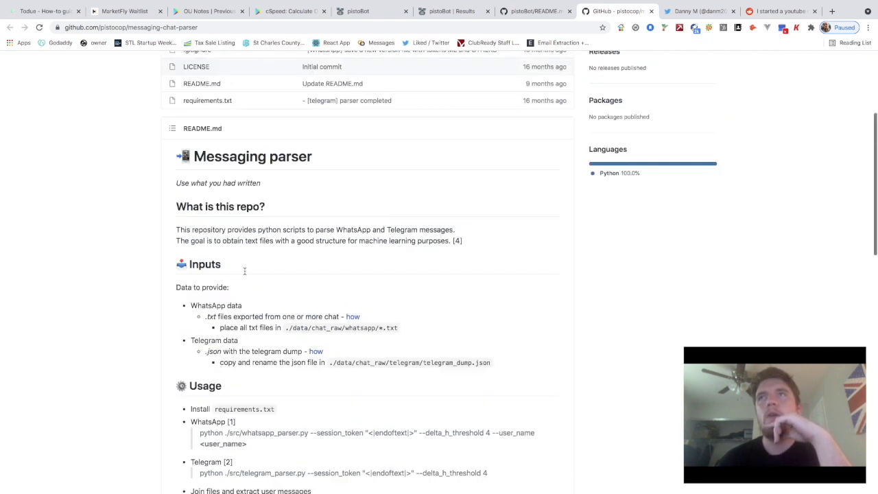
Return to the pistoBot/README.md tab and scroll its nutshell section
click(532, 17)
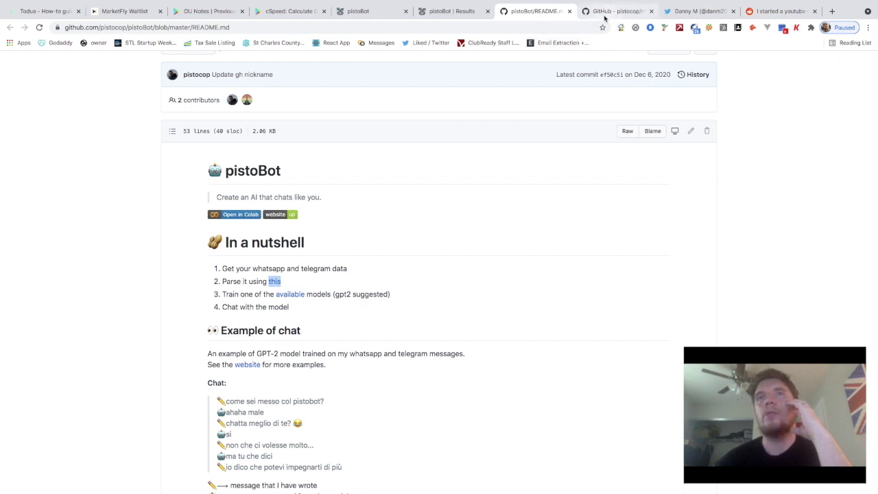
scroll(412, 219, down, 1)
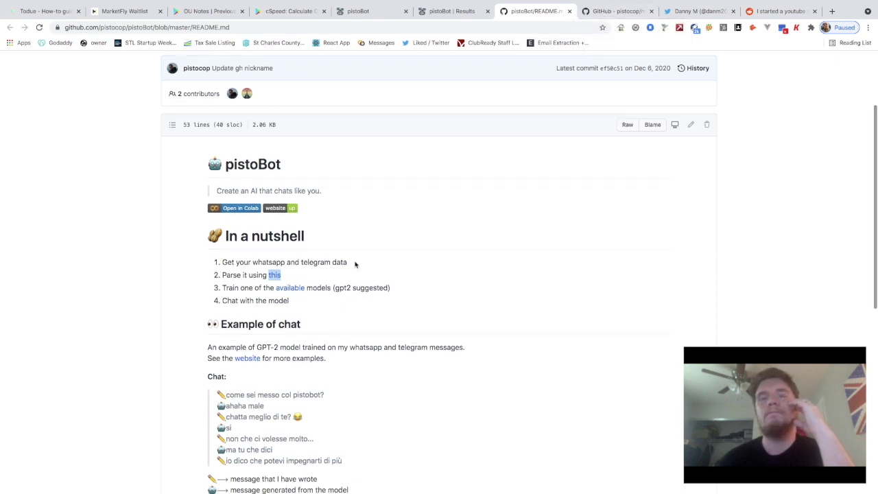
Return to the messaging-chat-parser tab and skim its WhatsApp and Telegram parser README
click(617, 11)
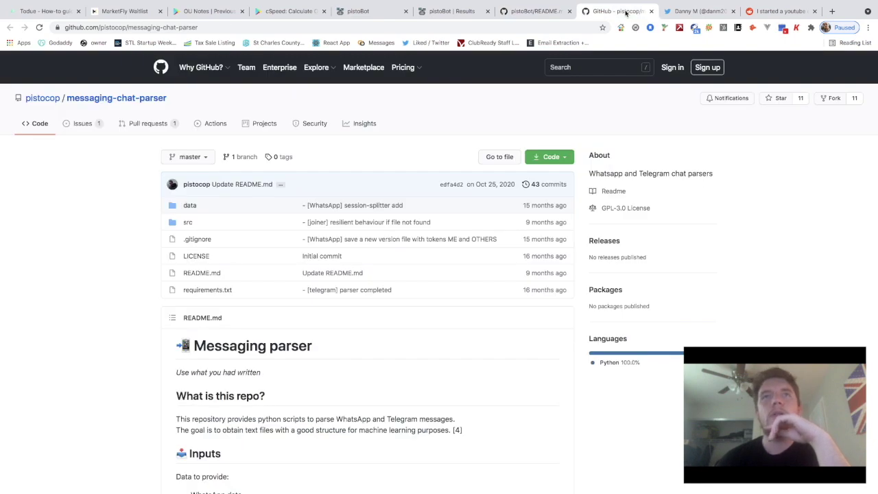
scroll(473, 167, down, 1)
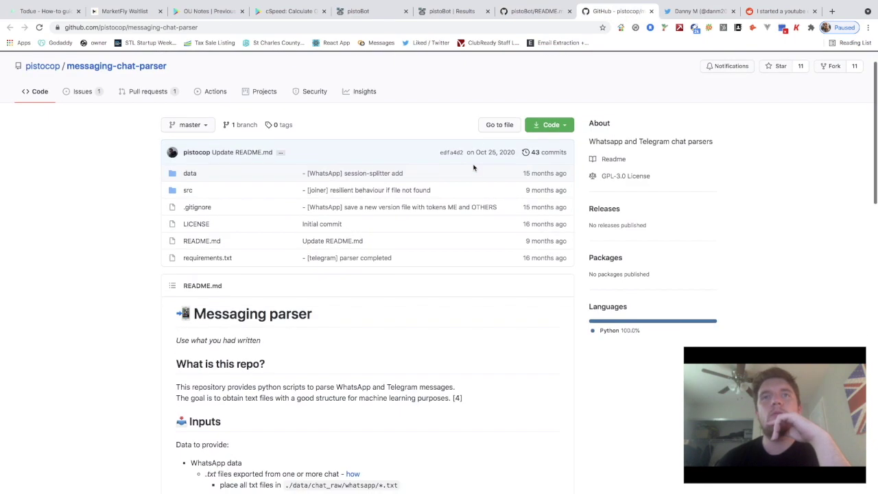
scroll(449, 260, down, 1)
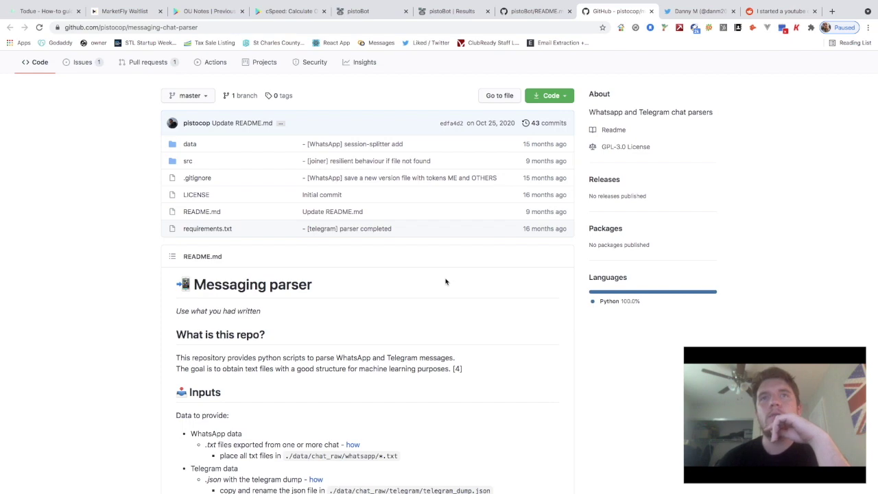
scroll(444, 281, down, 1)
scroll(425, 324, down, 1)
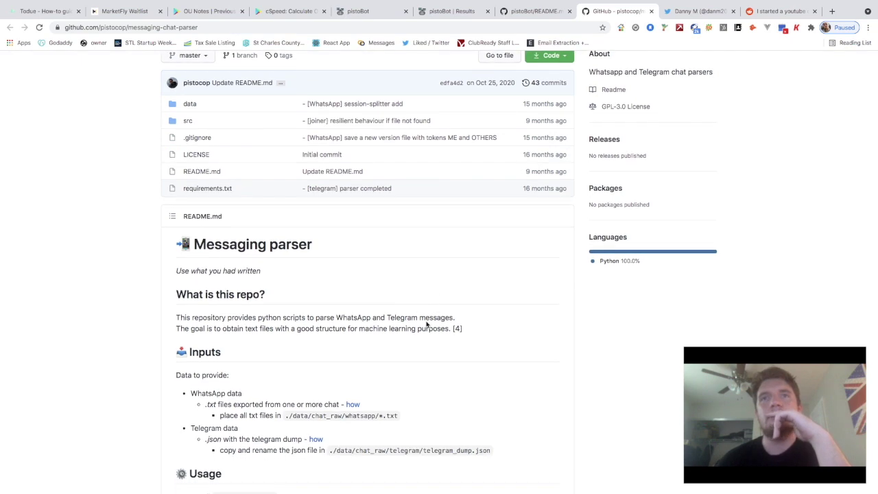
scroll(425, 324, up, 1)
scroll(425, 323, up, 3)
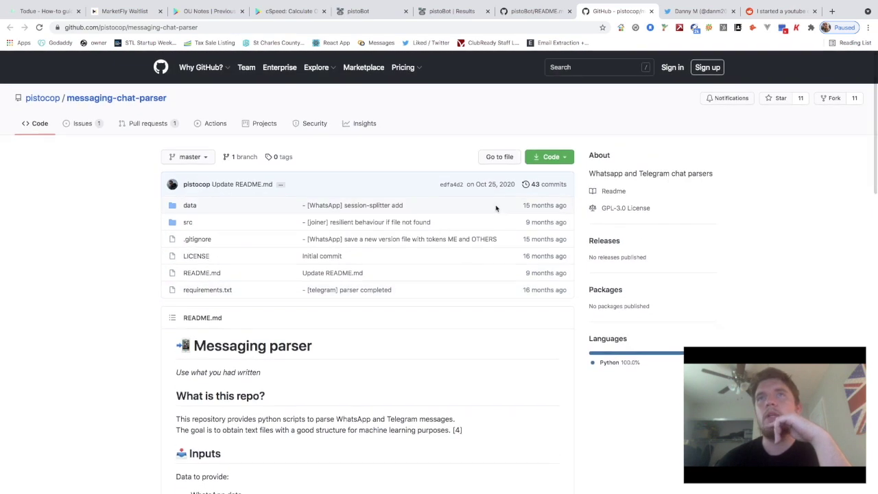
Return to the pistoBot README and scroll through the example chat and 'I want one' section
click(537, 11)
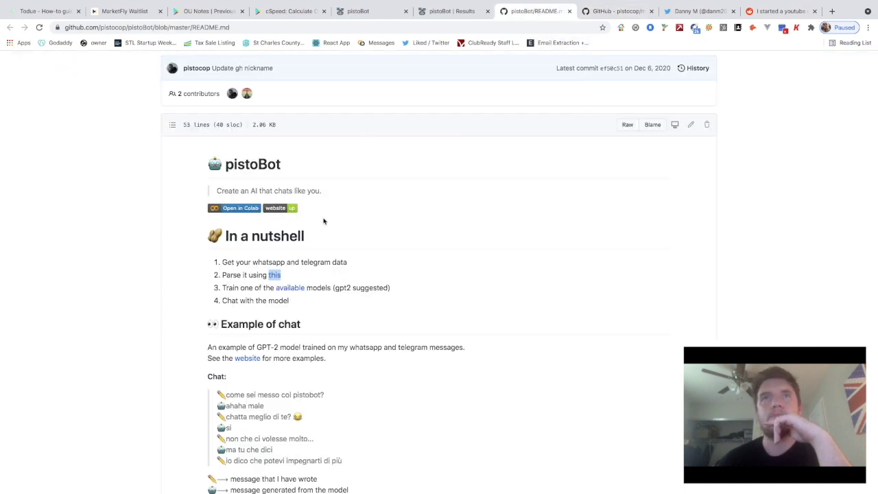
scroll(311, 277, down, 1)
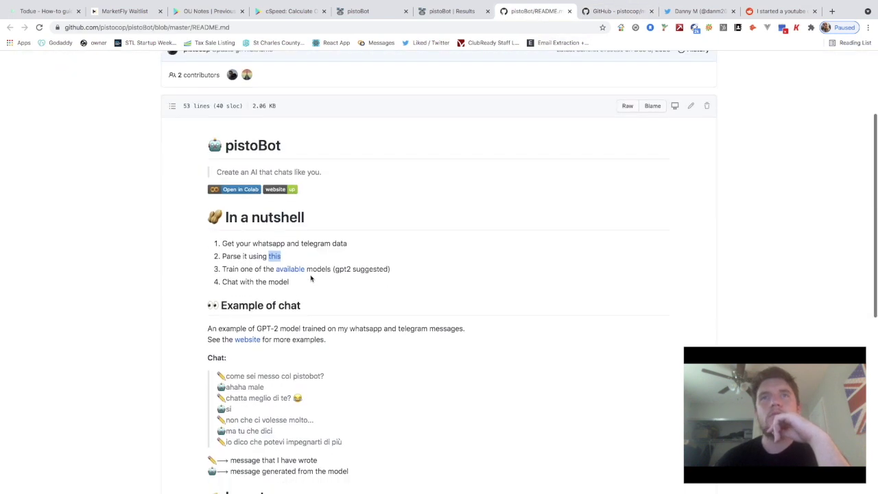
scroll(273, 310, down, 1)
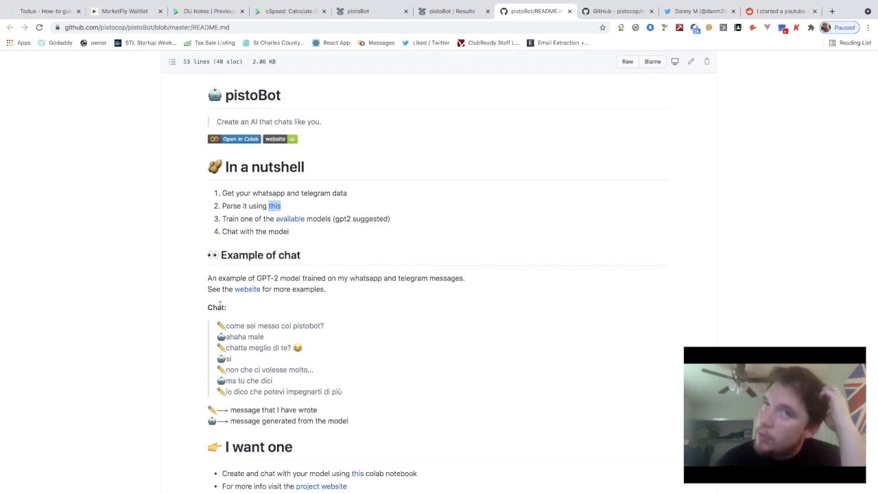
scroll(236, 299, down, 1)
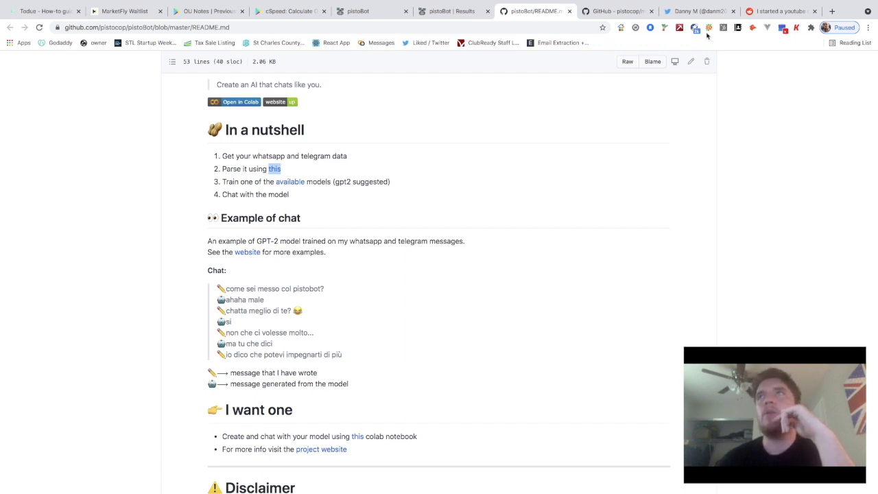
Search Google for 'gp2' in a new tab and view the GP2 Series Wikipedia article
click(832, 11)
text(gp2)
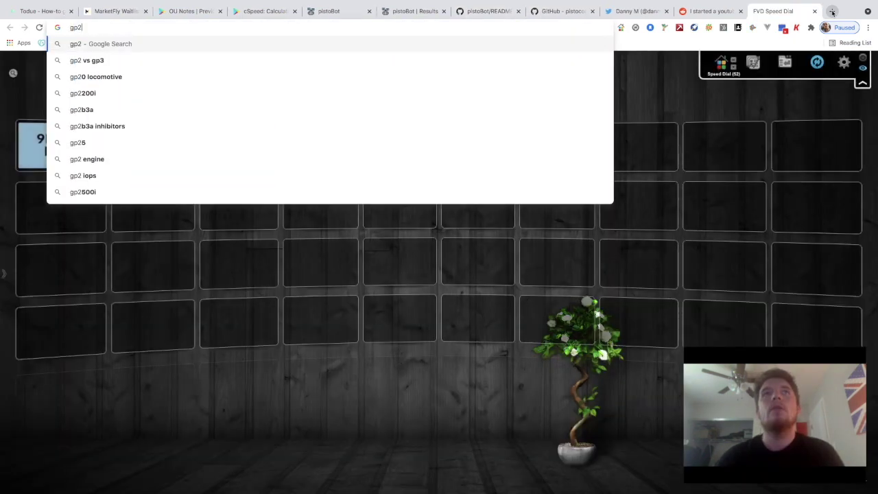
key(Return)
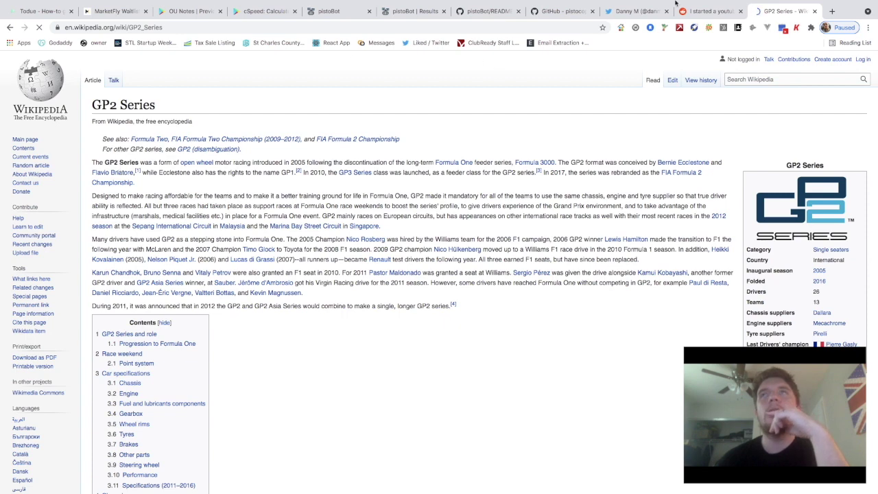
click(717, 14)
click(781, 11)
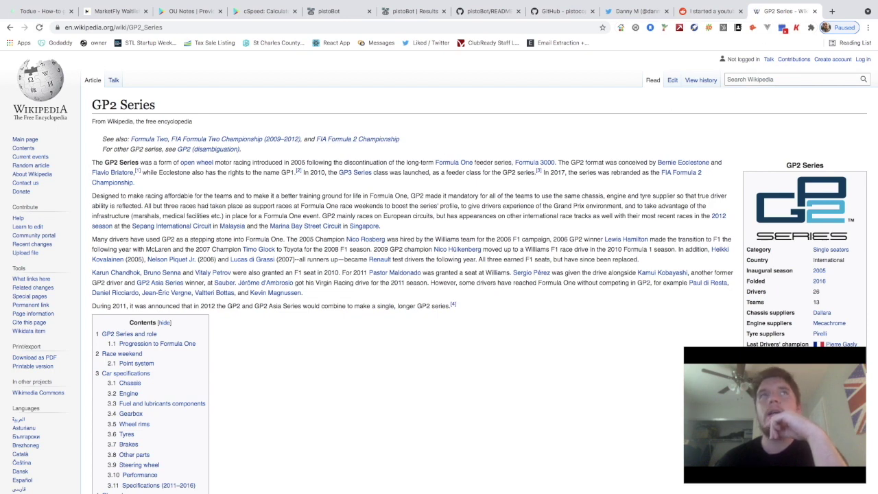
Go back to the gp2 results, then search 'what is gp-2' and skim the results
click(10, 27)
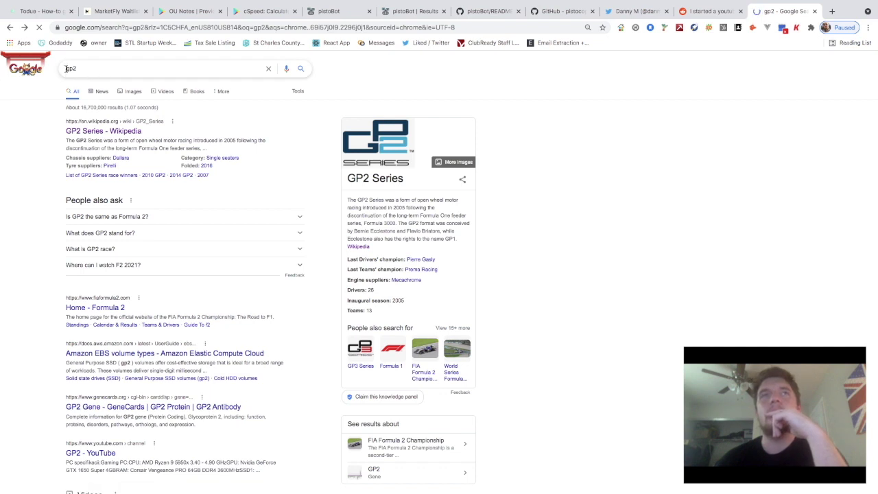
text(what is)
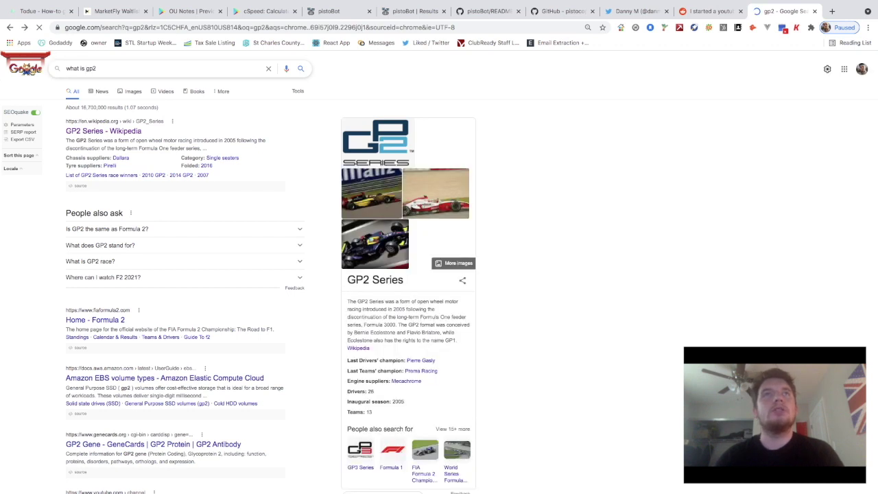
key(Right)
key(Right)
text(-)
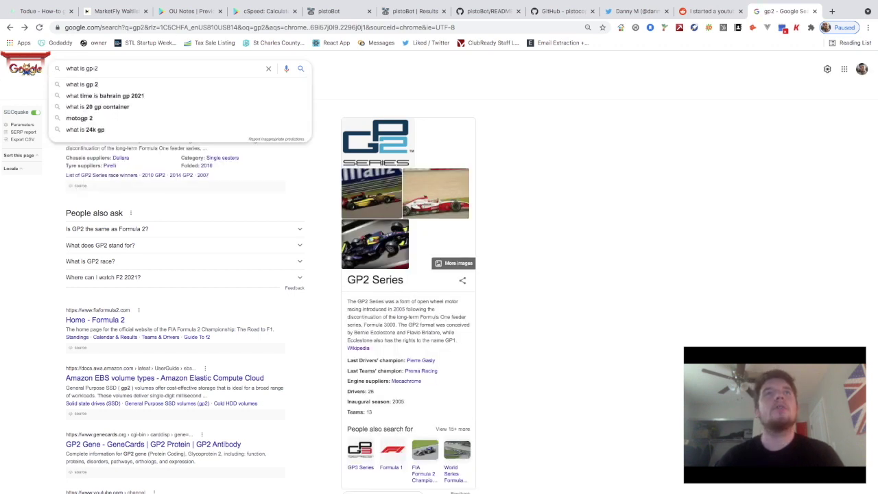
key(Return)
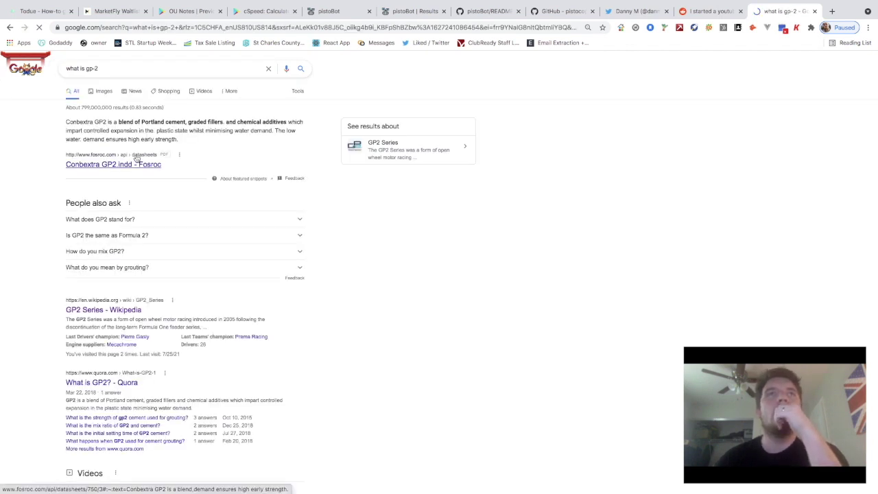
scroll(131, 252, down, 2)
scroll(131, 252, down, 2)
scroll(131, 252, up, 4)
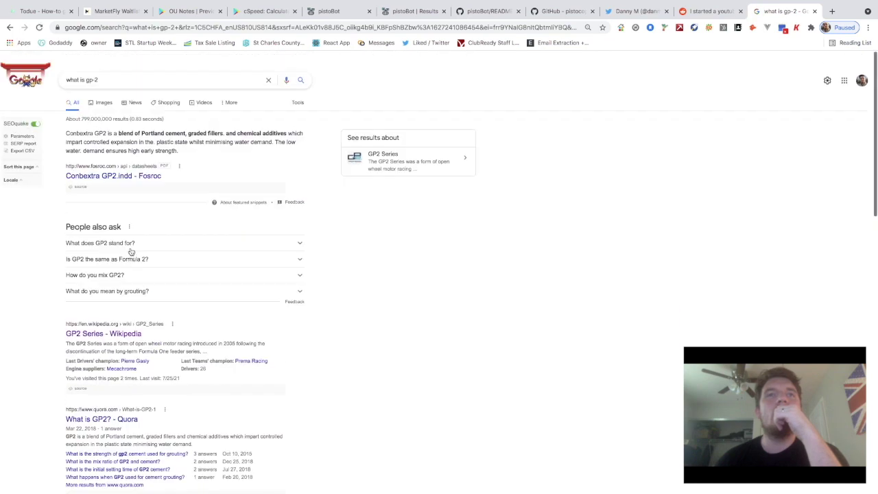
Rewrite the query and search for 'gp2 vs'
drag(109, 68, 66, 68)
text(what is gp2)
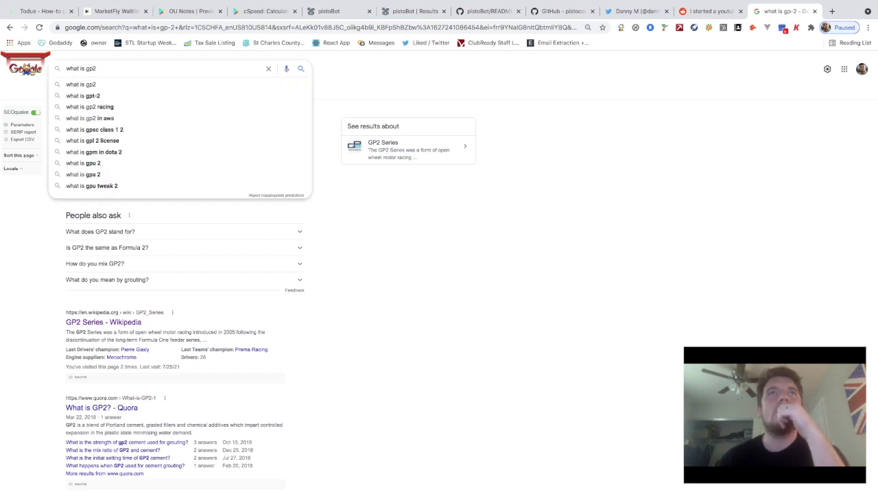
text( o)
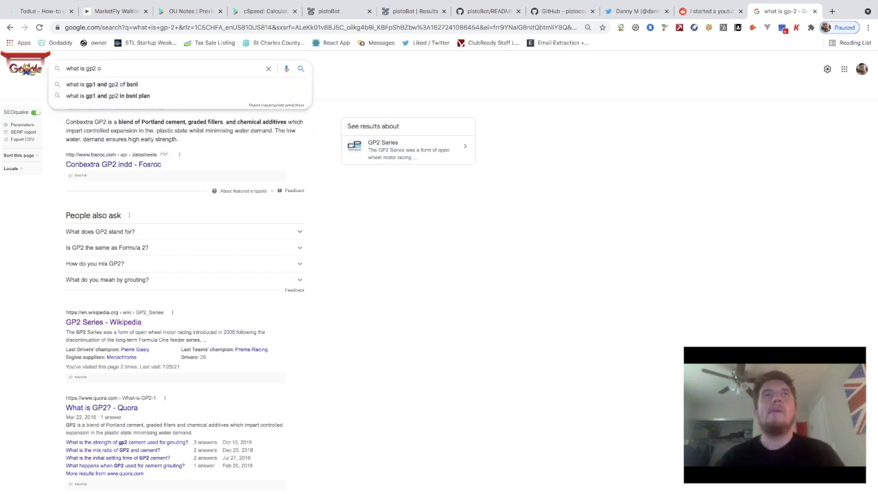
key(BackSpace)
key(BackSpace)
key(BackSpace)
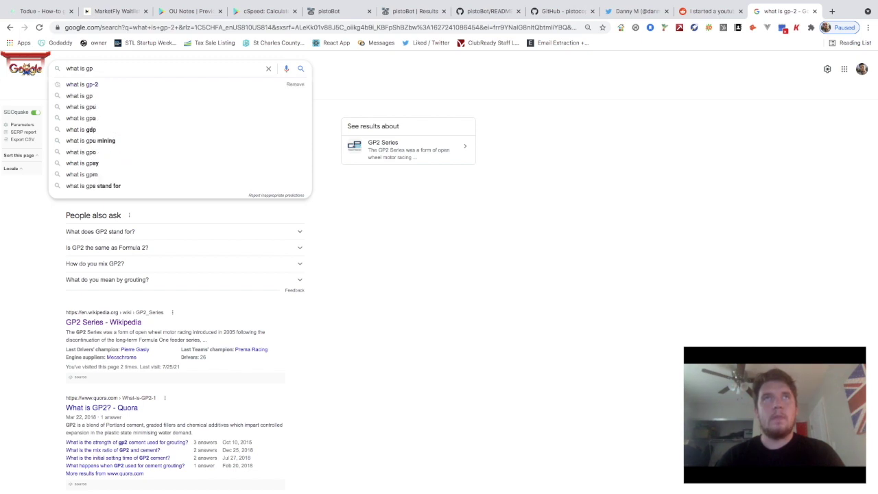
text(2)
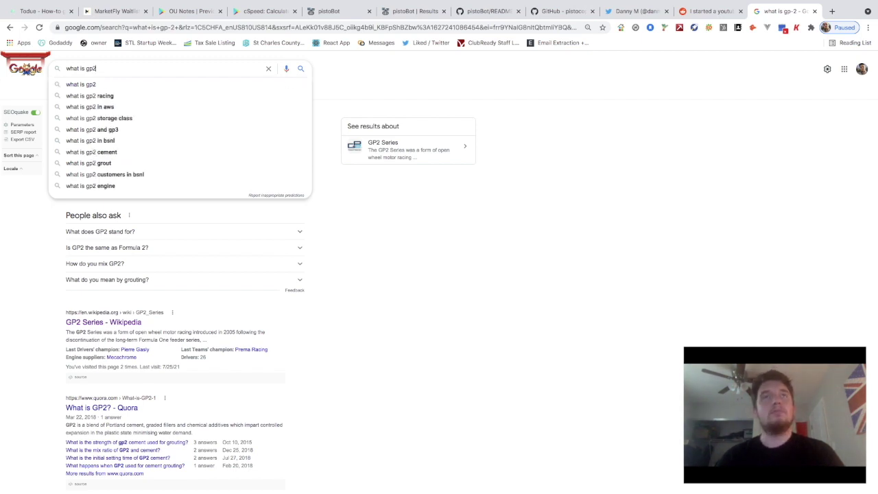
key(BackSpace)
key(BackSpace)
key(BackSpace)
key(BackSpace)
key(BackSpace)
key(BackSpace)
key(BackSpace)
key(BackSpace)
key(BackSpace)
key(BackSpace)
text(g)
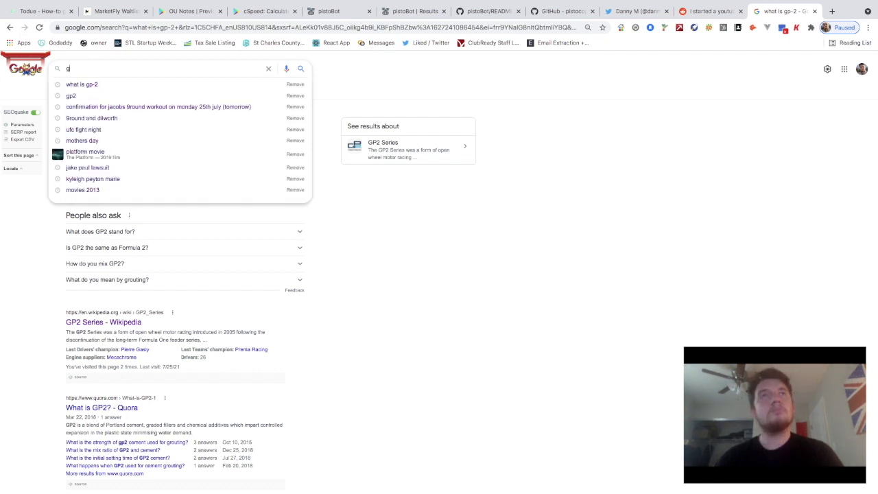
text(p)
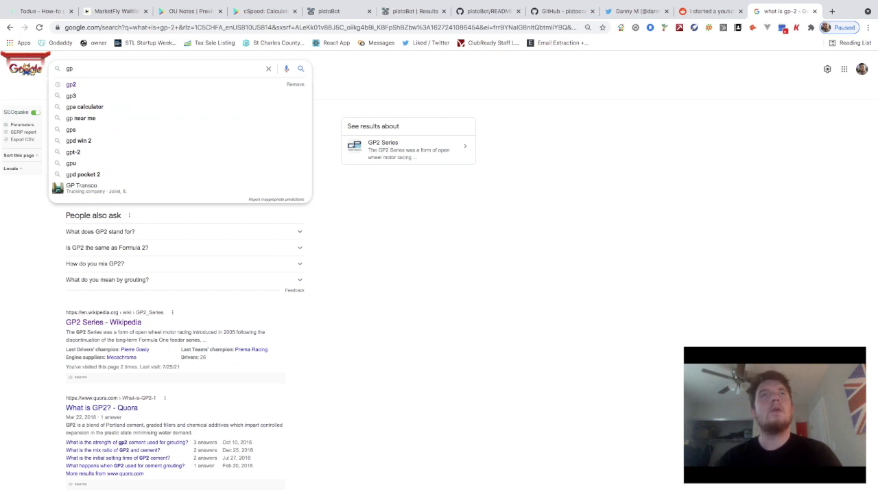
text(2 vs)
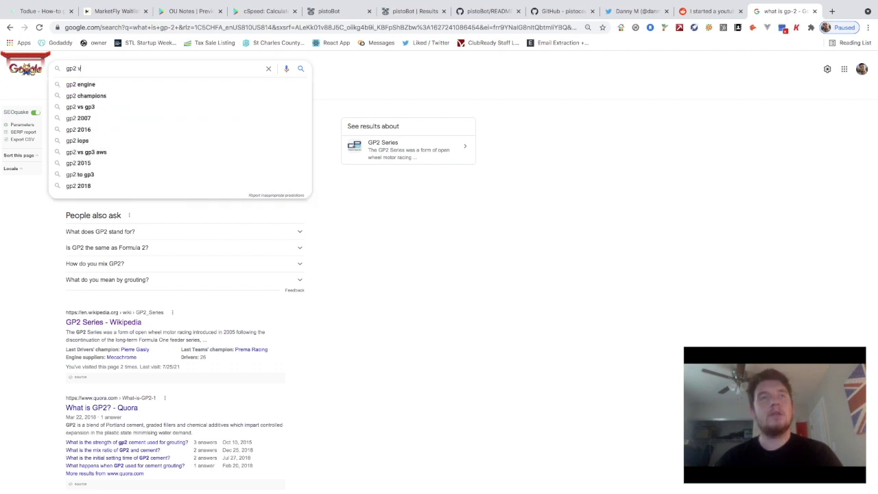
key(Return)
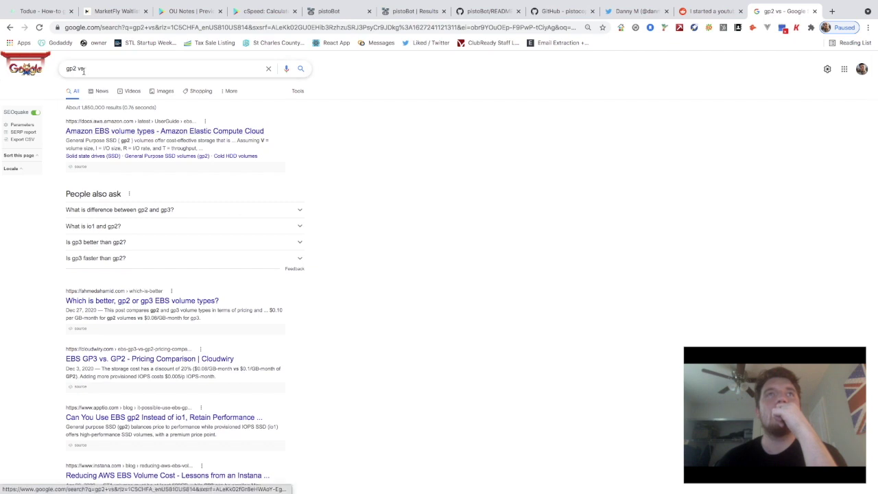
Search for 'gp2 code', then replace the query with 'gpt 2' and search
click(85, 69)
key(BackSpace)
key(BackSpace)
key(BackSpace)
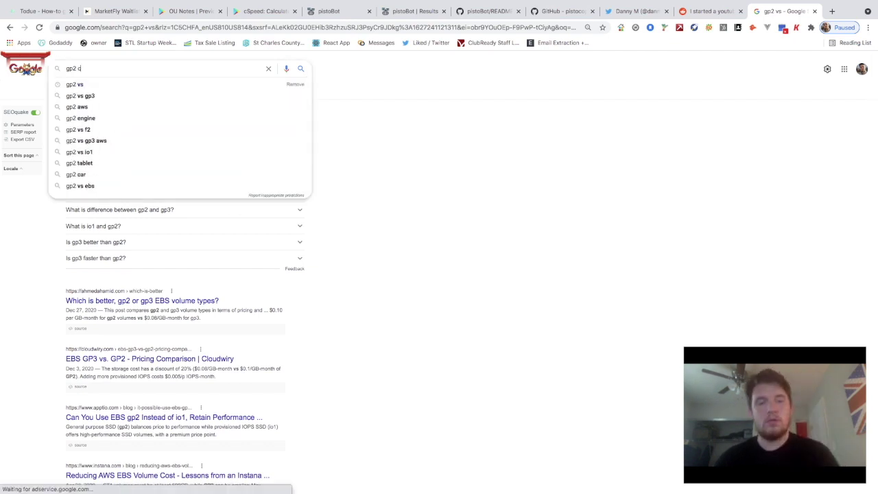
text(code)
key(Return)
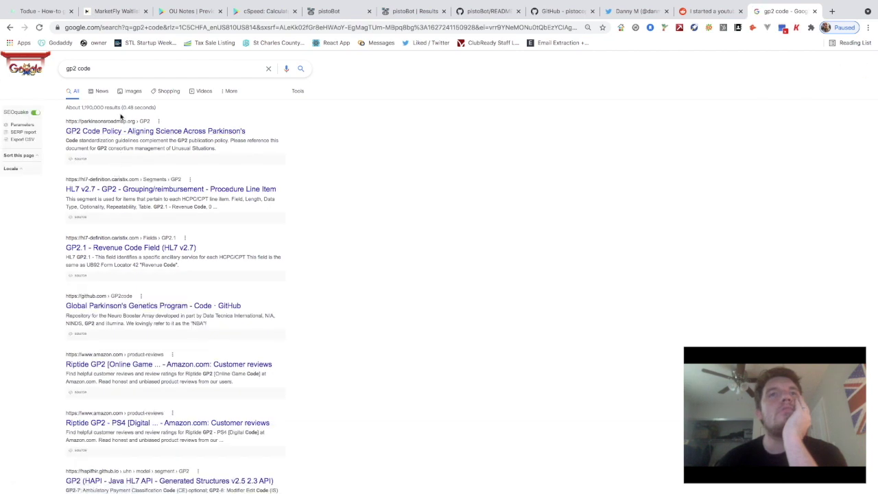
drag(97, 68, 51, 60)
text(gp)
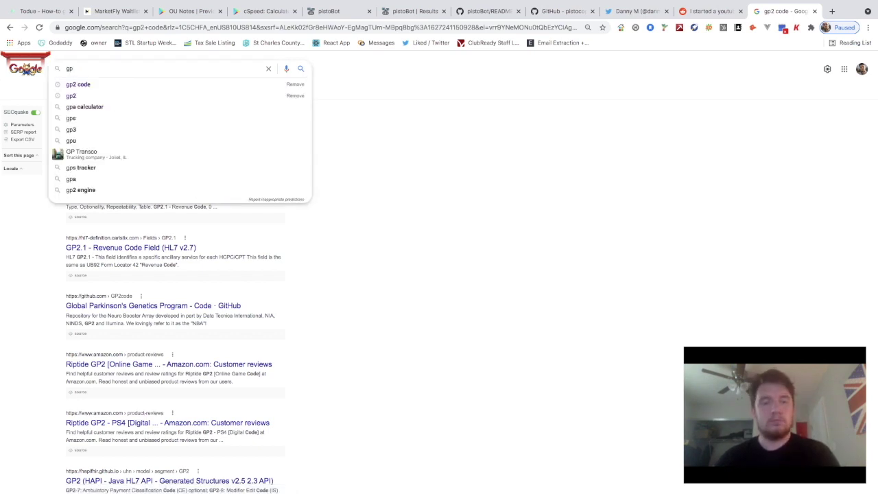
text(t )
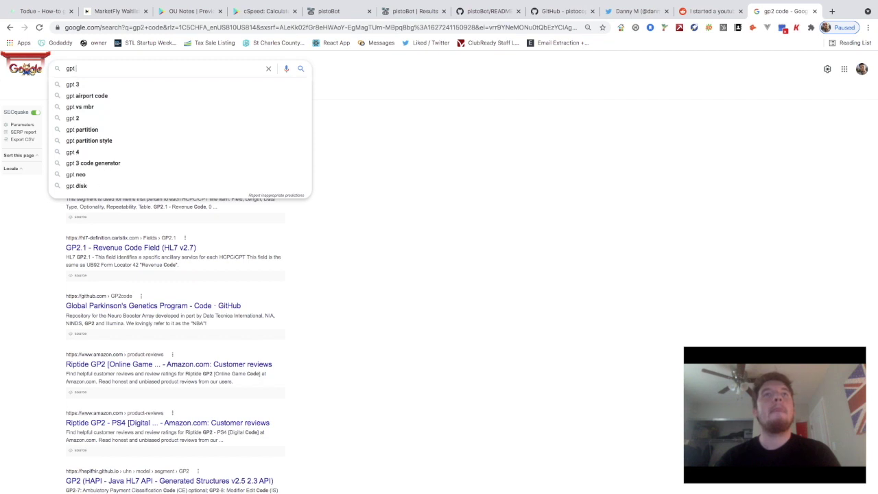
text(2)
key(Return)
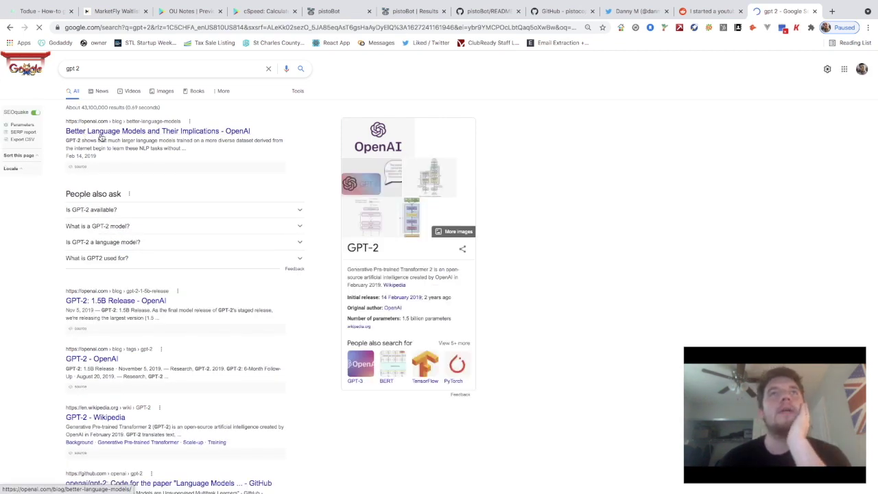
Open OpenAI's 'Better Language Models and Their Implications' post and begin reading
click(101, 137)
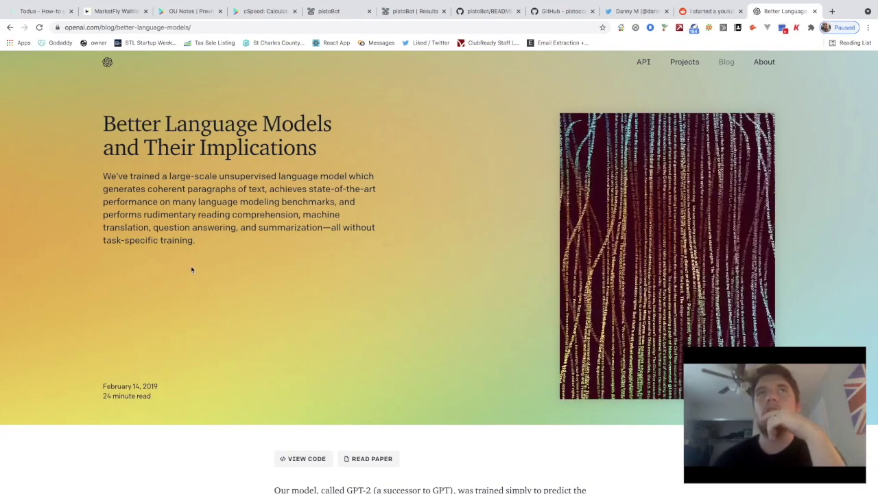
scroll(297, 231, down, 3)
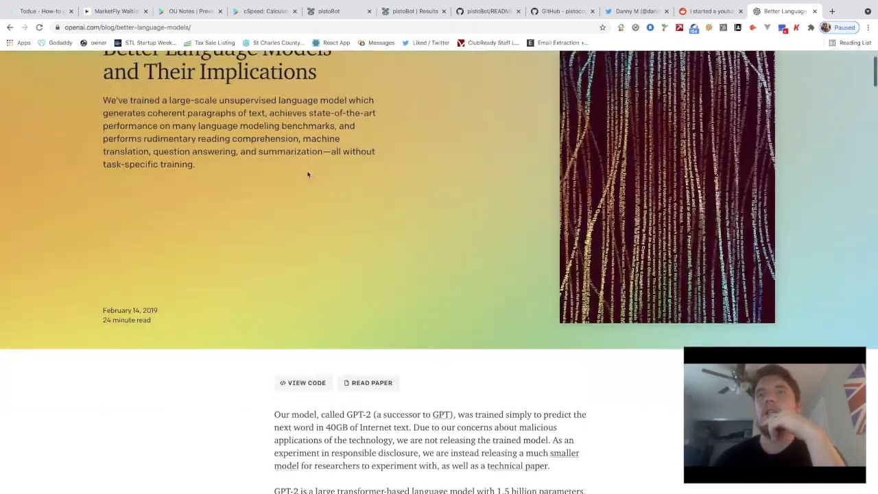
scroll(295, 357, down, 2)
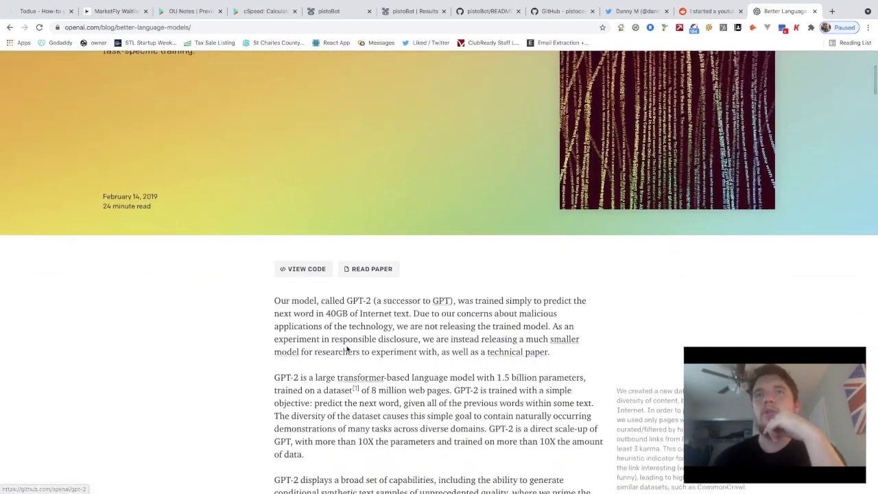
scroll(350, 350, down, 1)
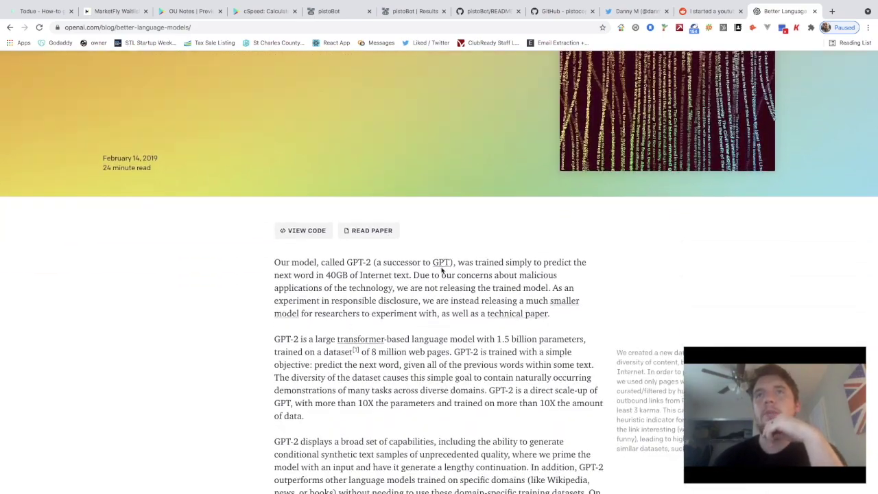
scroll(418, 285, down, 1)
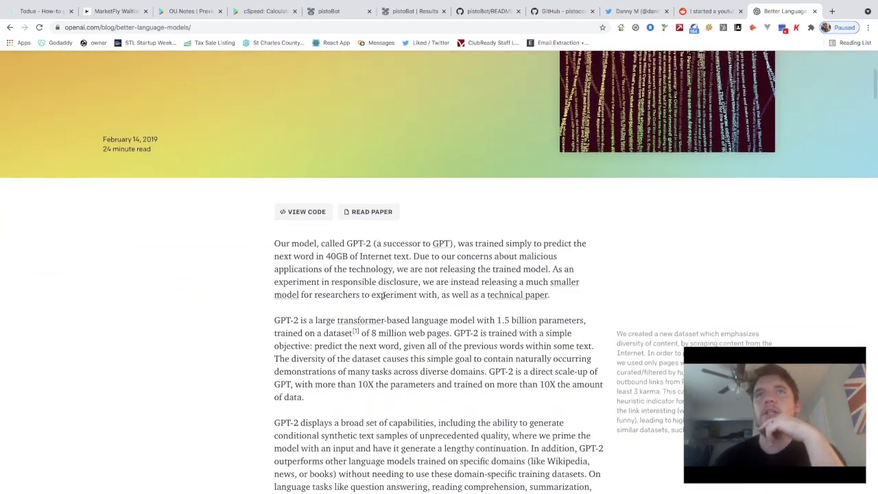
scroll(384, 298, down, 1)
scroll(366, 298, down, 1)
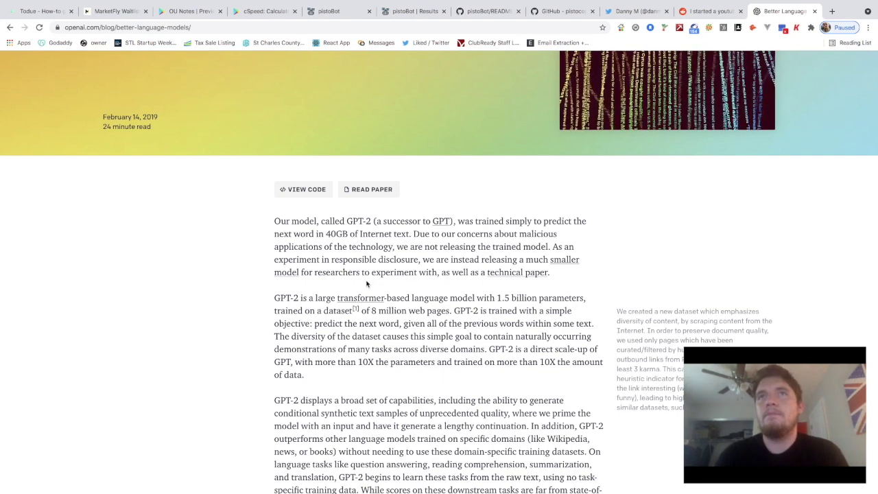
Read further through the GPT-2 introduction down to the Samples heading
scroll(366, 283, down, 1)
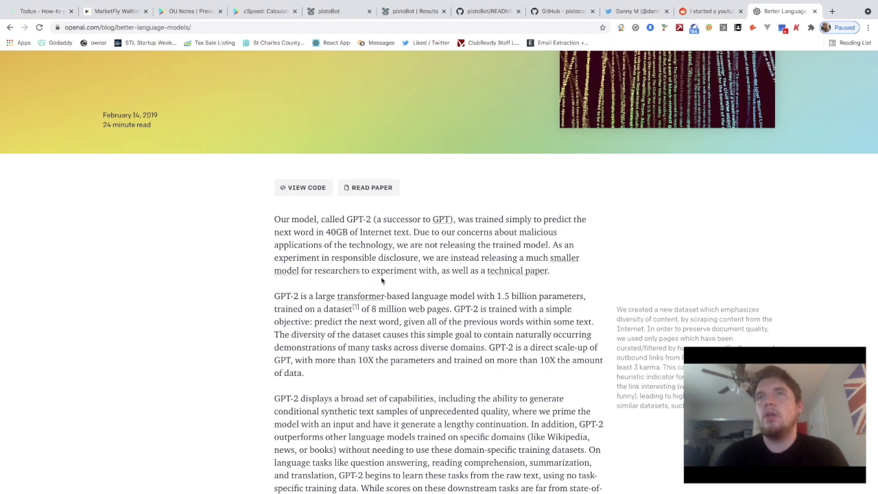
scroll(382, 282, down, 1)
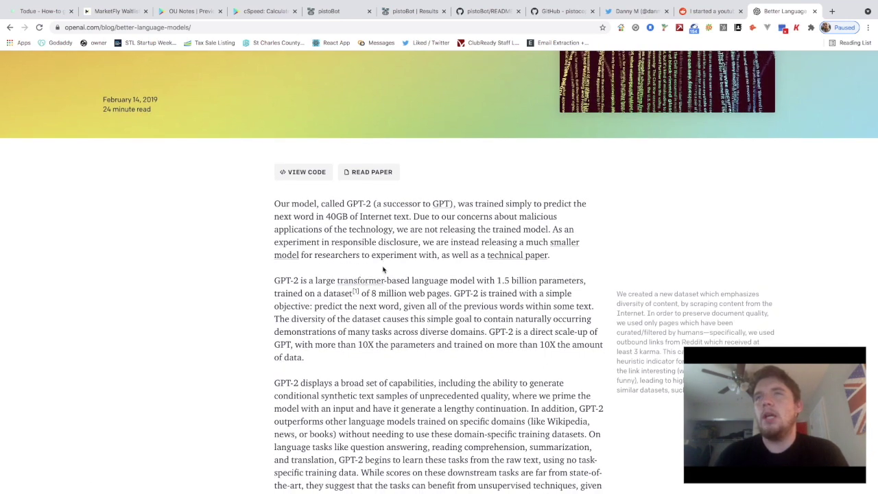
scroll(382, 271, down, 1)
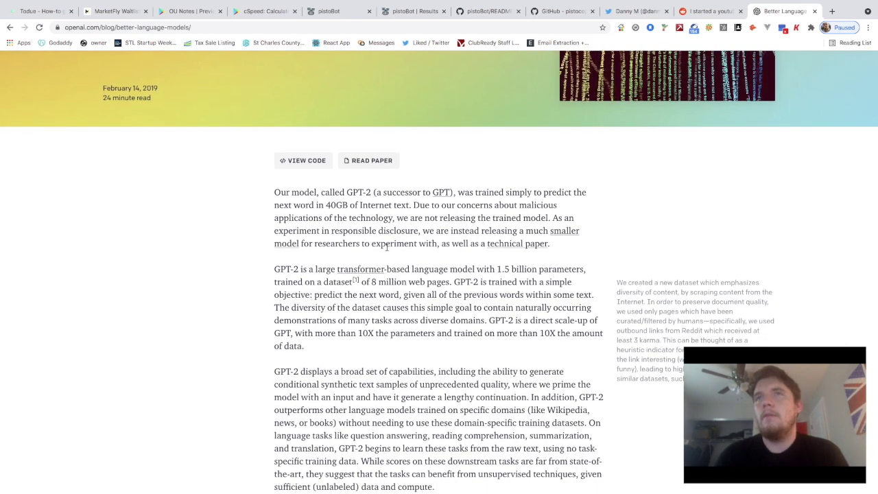
scroll(374, 243, down, 1)
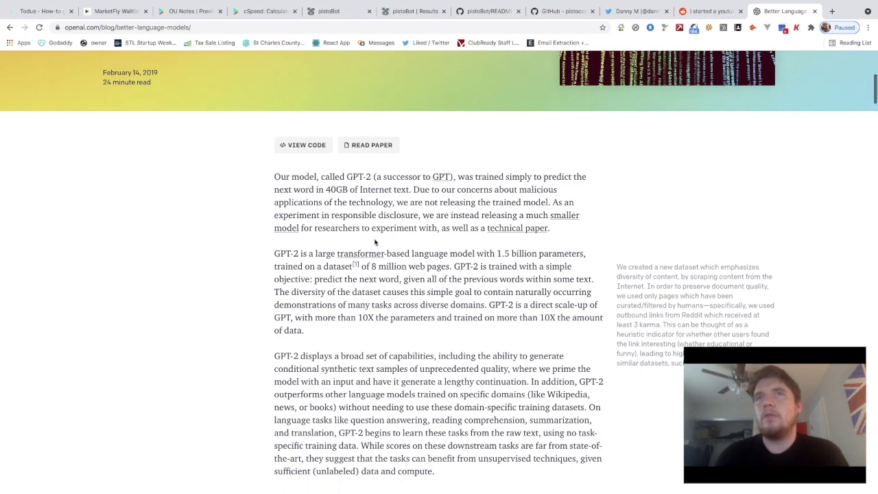
scroll(377, 241, down, 1)
scroll(411, 239, down, 1)
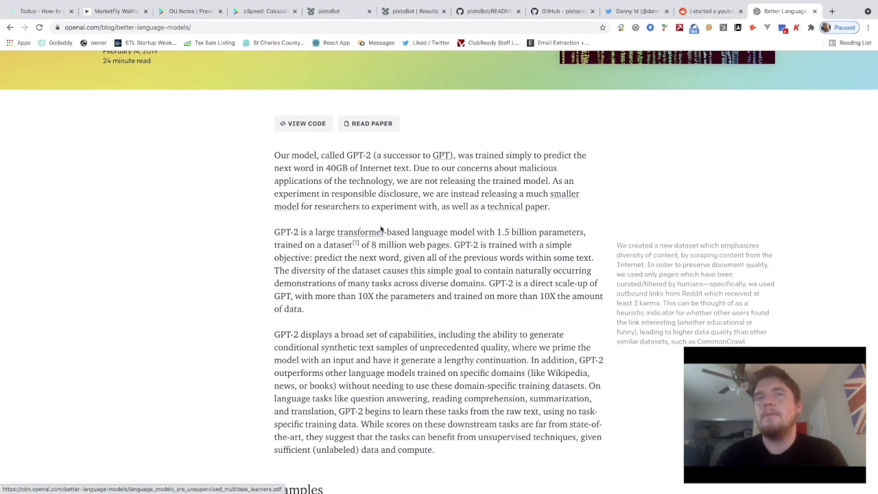
scroll(397, 240, down, 1)
scroll(363, 278, down, 1)
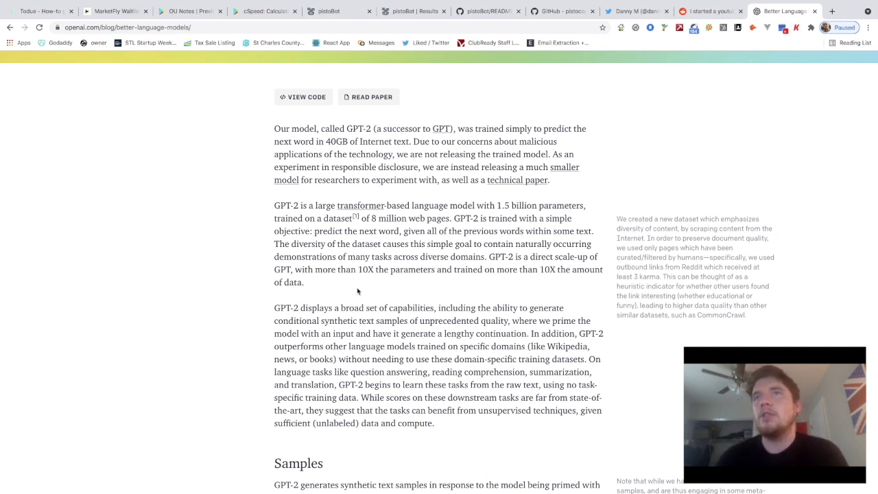
scroll(358, 292, down, 3)
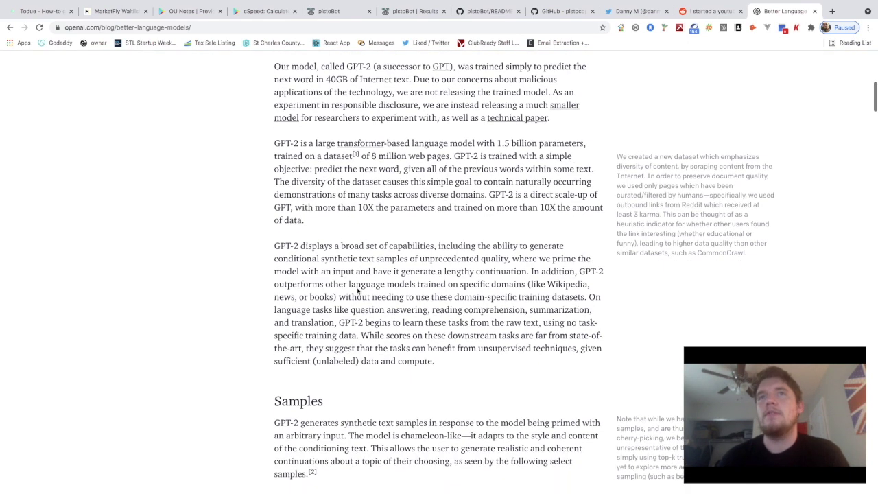
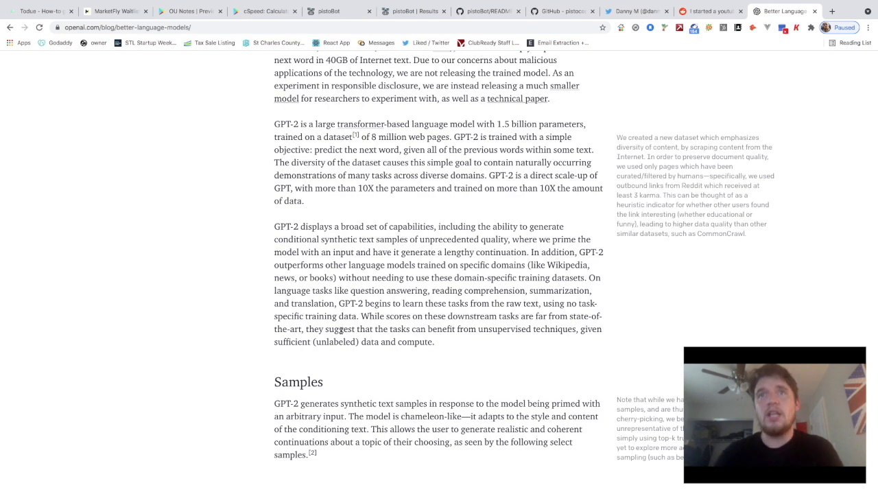
Leave the GPT-2 blog post and switch to the messaging-chat-parser GitHub repository page
scroll(341, 330, down, 2)
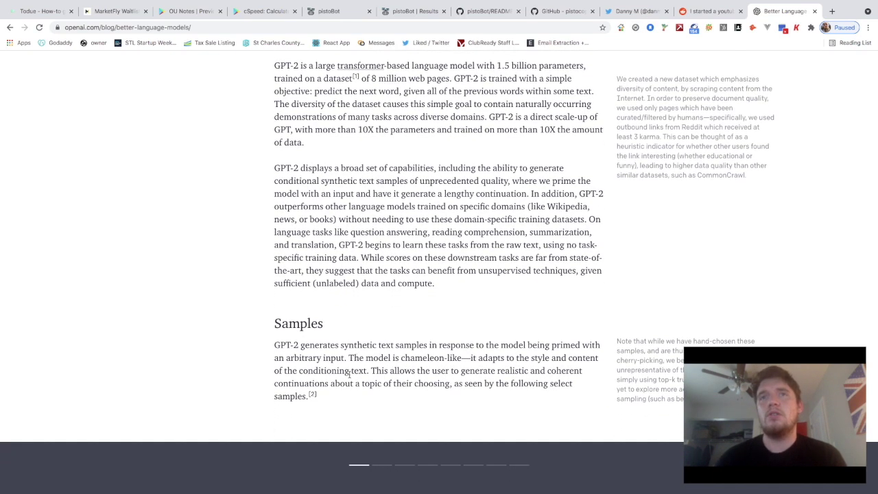
scroll(323, 359, up, 1)
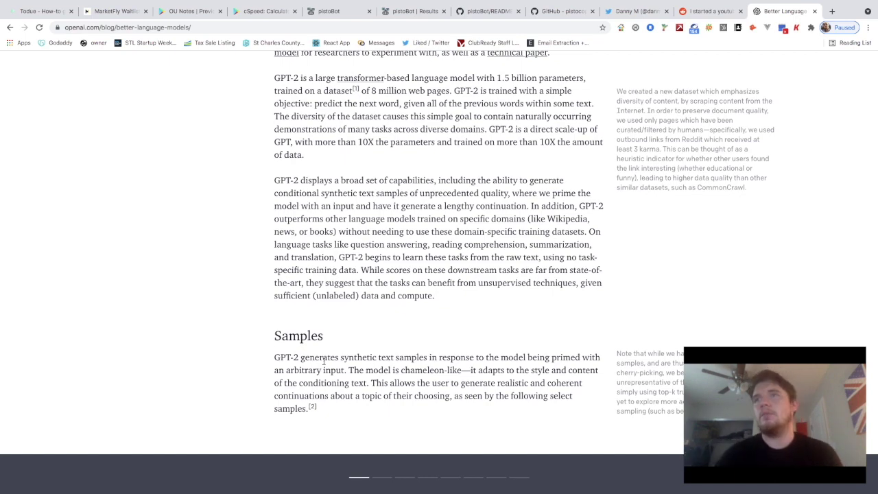
scroll(324, 362, up, 3)
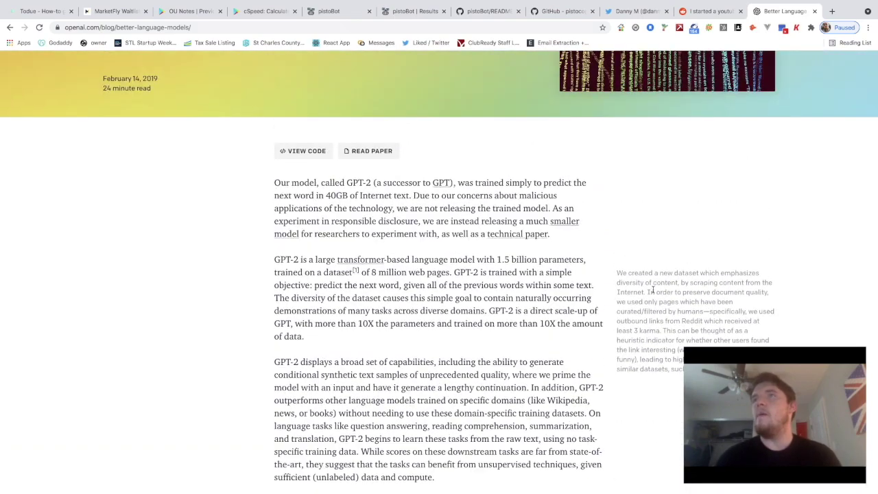
scroll(653, 292, up, 1)
scroll(435, 253, up, 3)
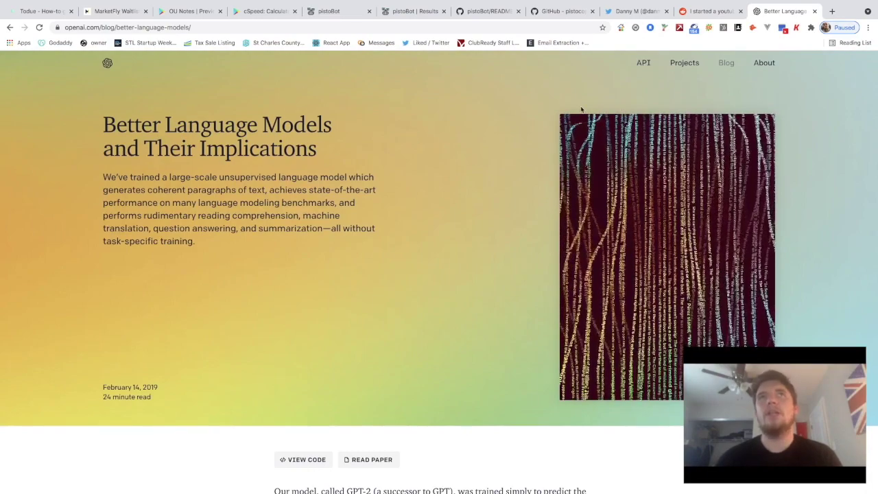
click(556, 11)
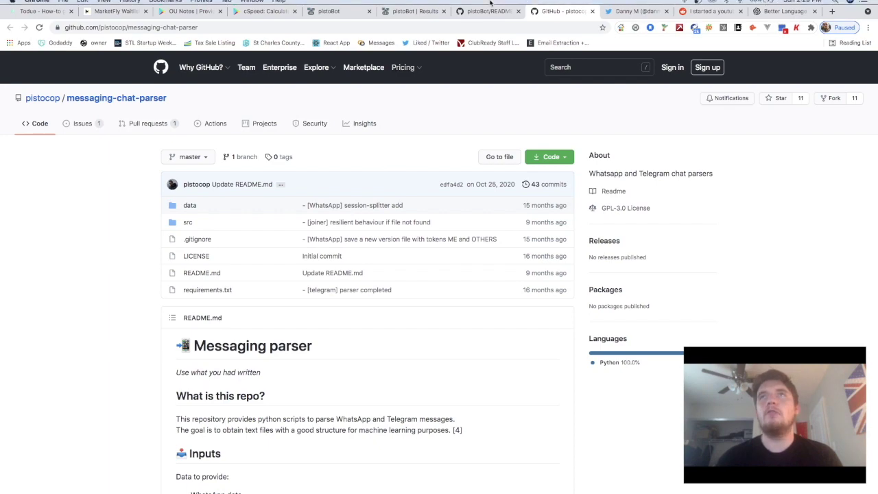
Go from the pistoBot README page to the 'pistoBot | Results' page
mouse_move(487, 13)
click(477, 33)
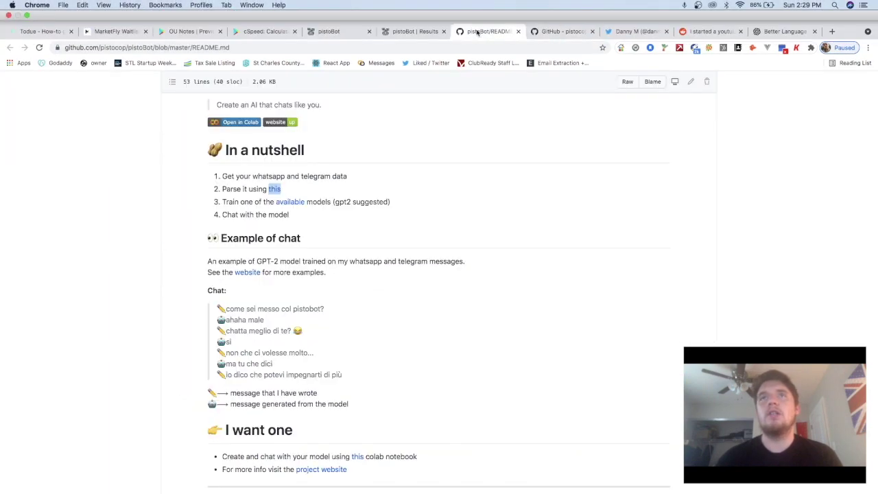
click(418, 31)
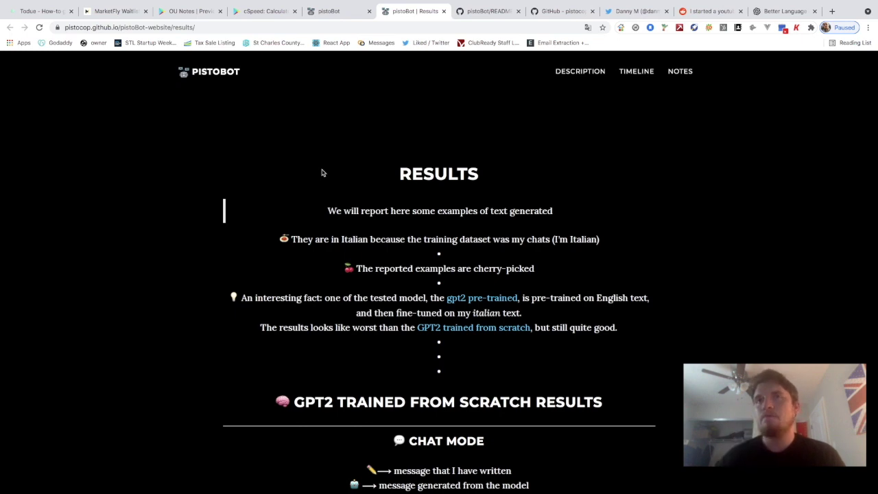
Scroll down to the Chat Mode examples of the GPT2 model trained from scratch
scroll(355, 244, down, 1)
scroll(384, 241, up, 1)
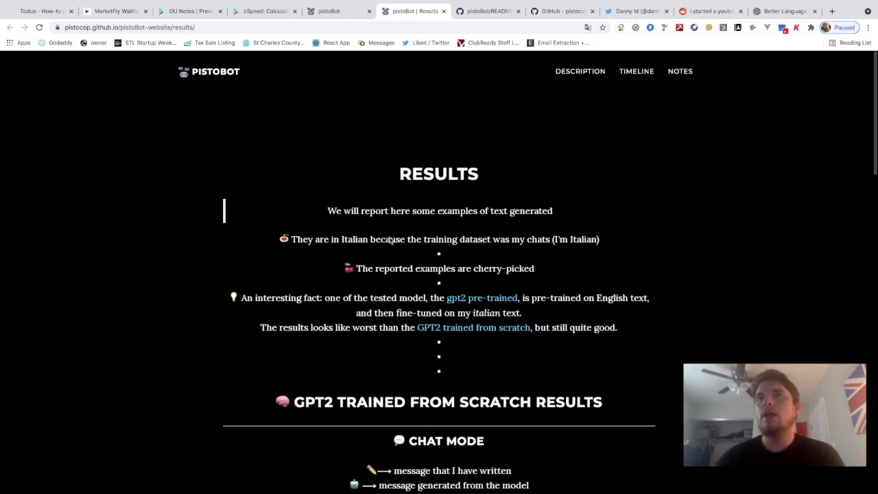
scroll(403, 287, down, 1)
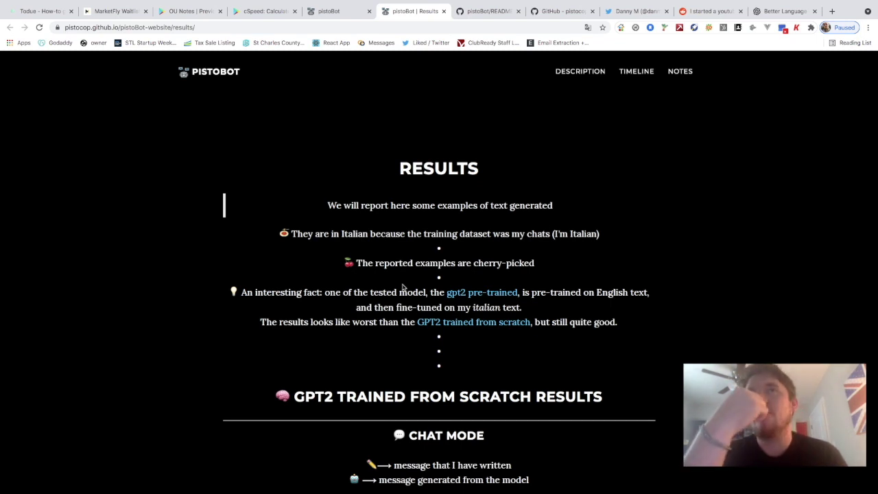
scroll(546, 432, down, 3)
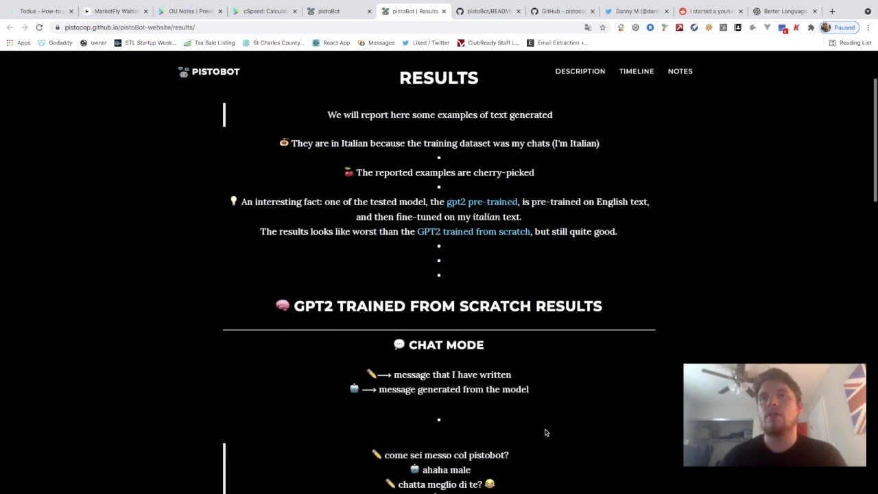
scroll(545, 432, down, 2)
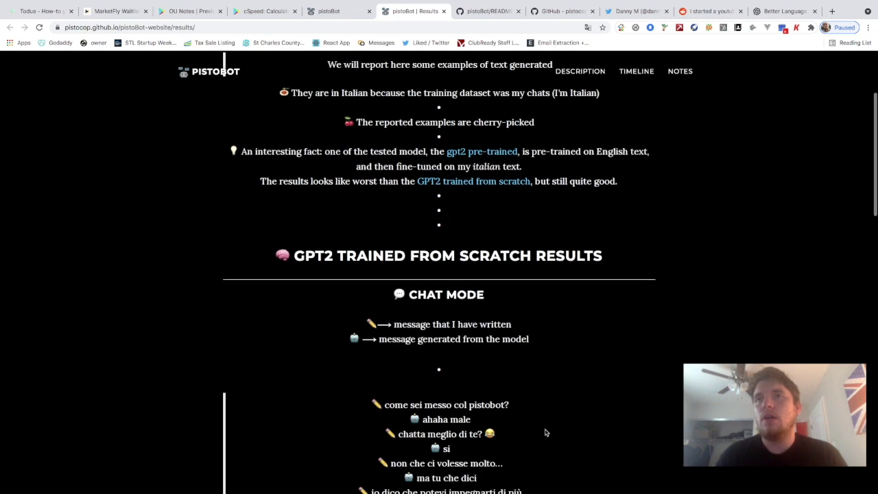
scroll(539, 357, up, 2)
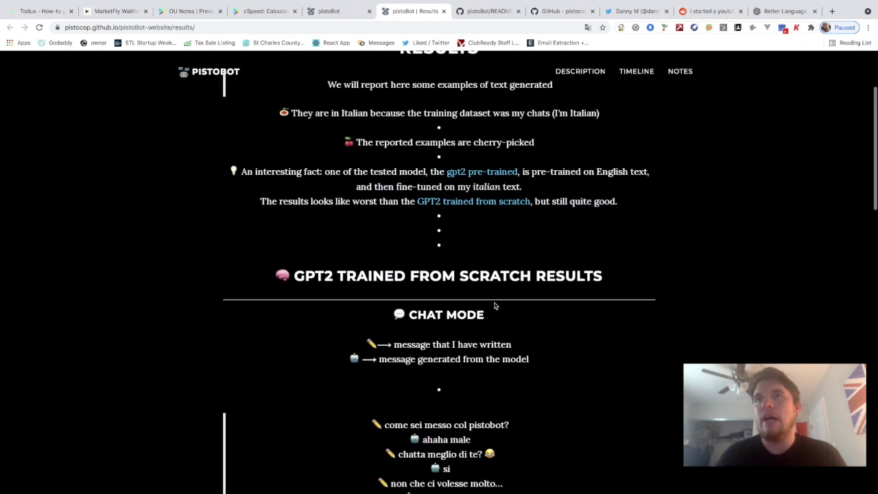
scroll(495, 305, up, 1)
scroll(469, 214, down, 1)
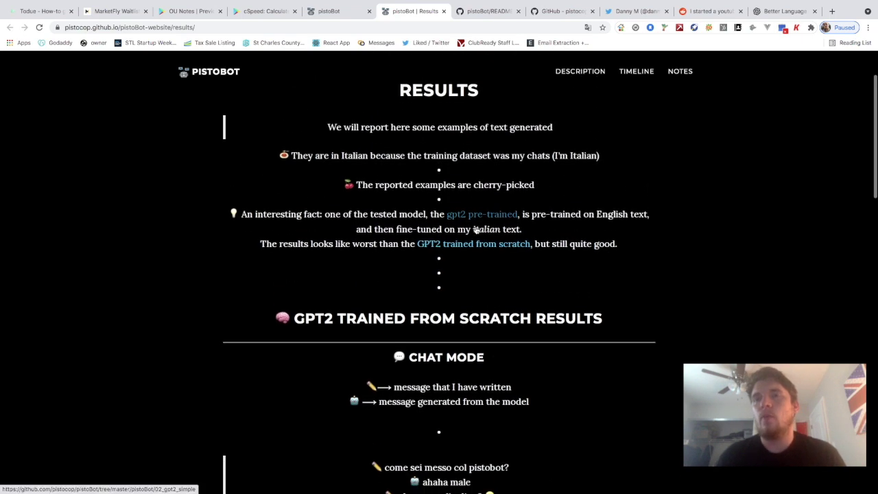
scroll(475, 229, down, 5)
scroll(475, 229, up, 2)
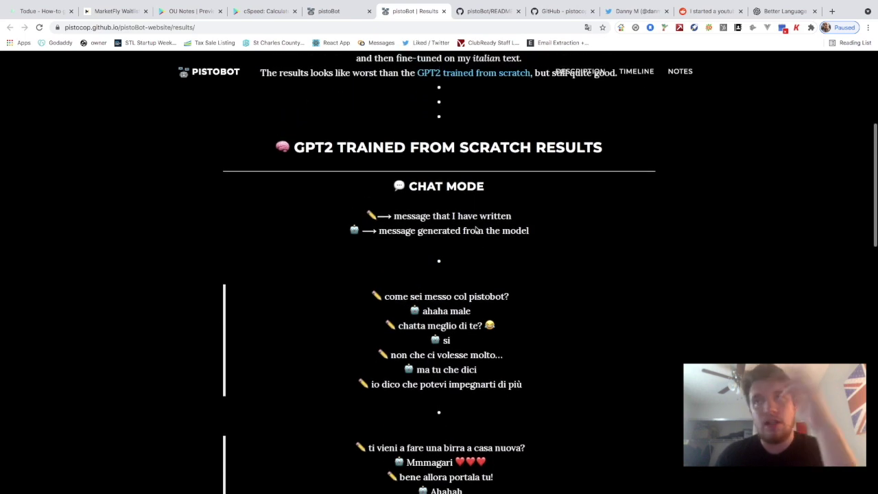
scroll(475, 228, up, 3)
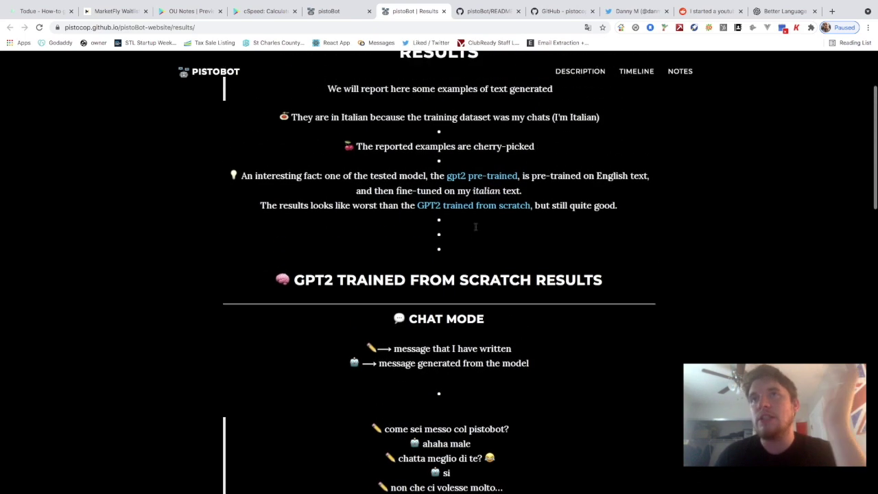
scroll(476, 229, up, 3)
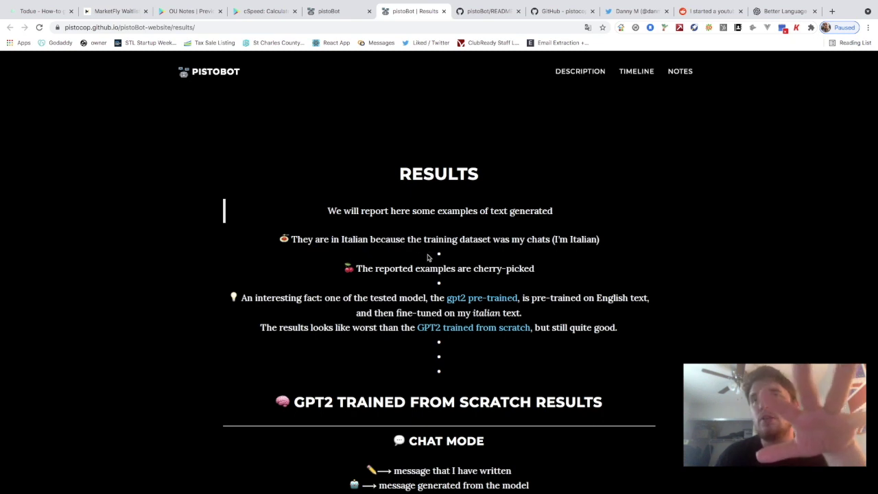
scroll(428, 252, down, 1)
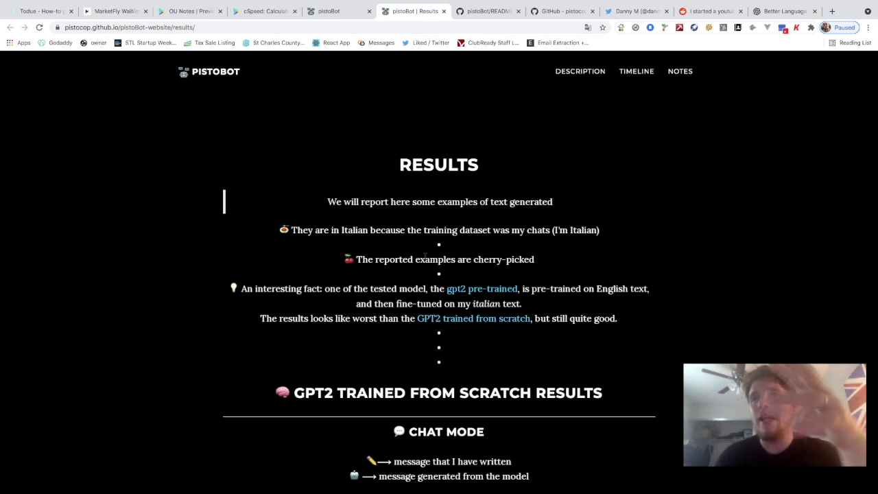
scroll(425, 256, down, 1)
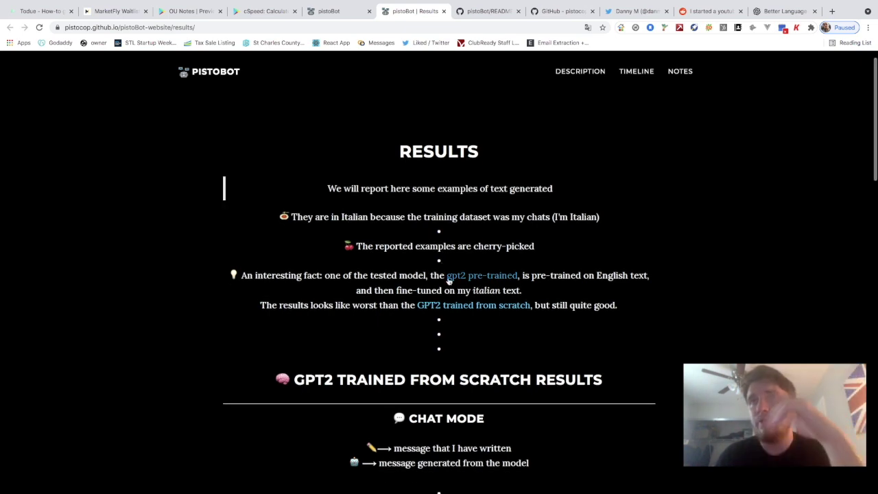
scroll(448, 280, down, 3)
scroll(448, 280, down, 4)
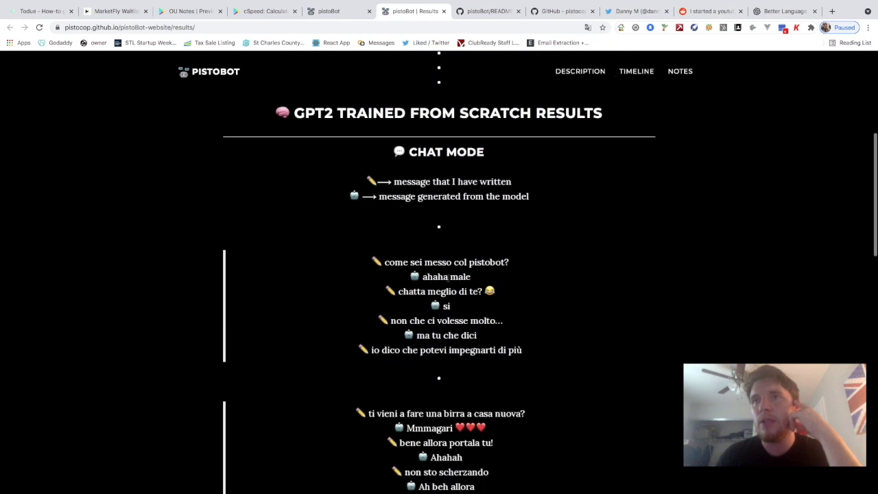
scroll(399, 199, up, 1)
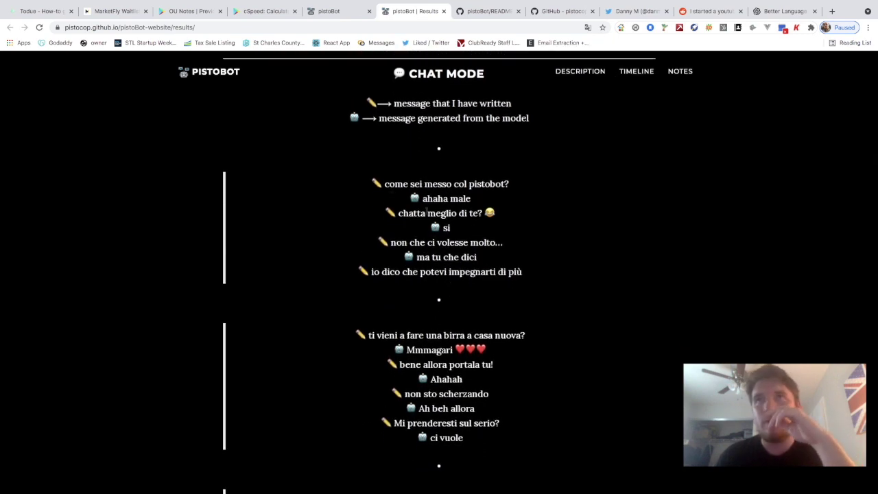
Highlight the lines of the first example chat, then clear the selection
drag(530, 276, 404, 184)
scroll(404, 183, up, 2)
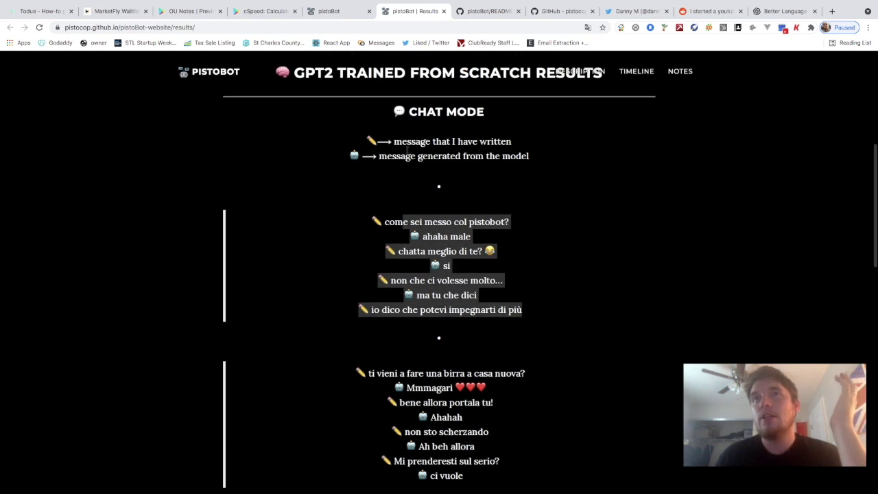
scroll(405, 150, up, 2)
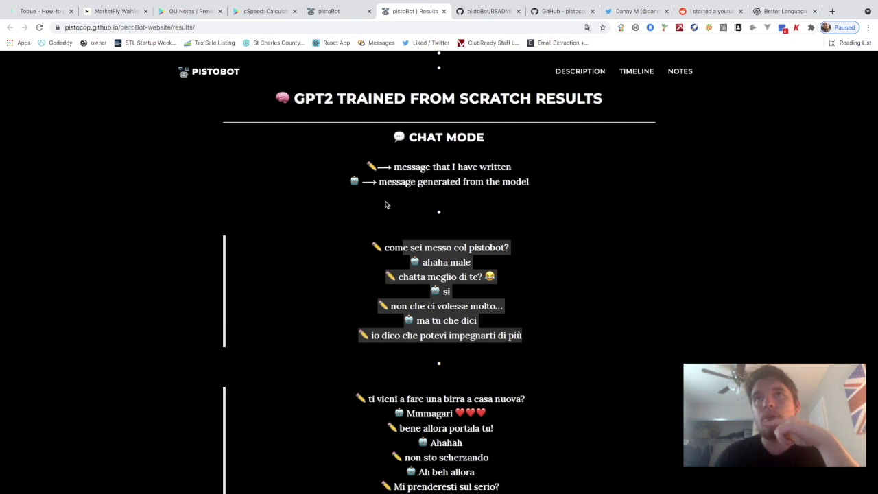
click(381, 232)
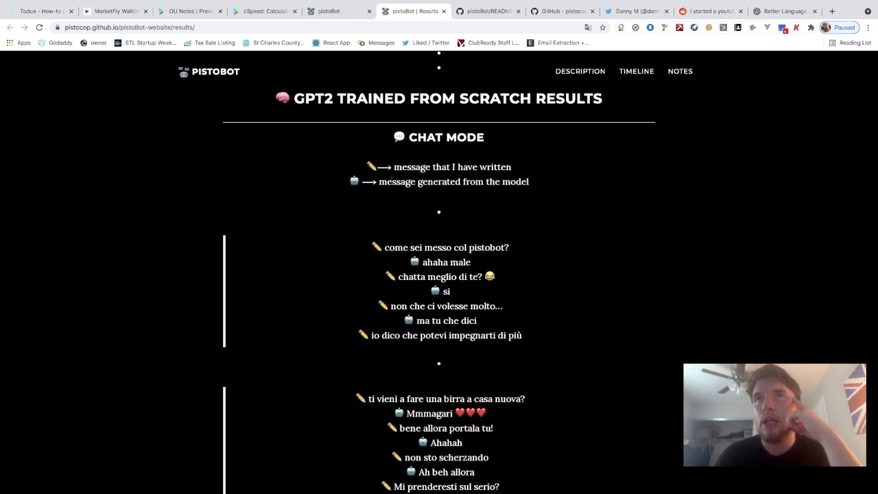
scroll(439, 206, down, 1)
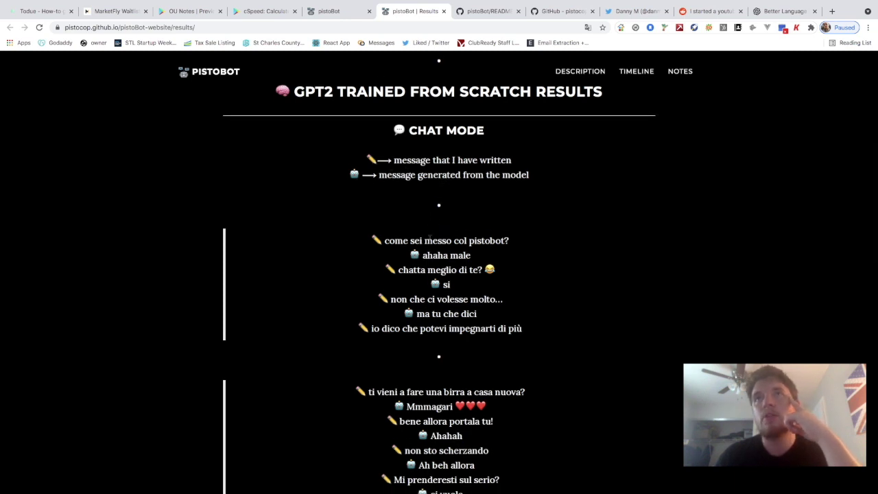
scroll(418, 234, down, 1)
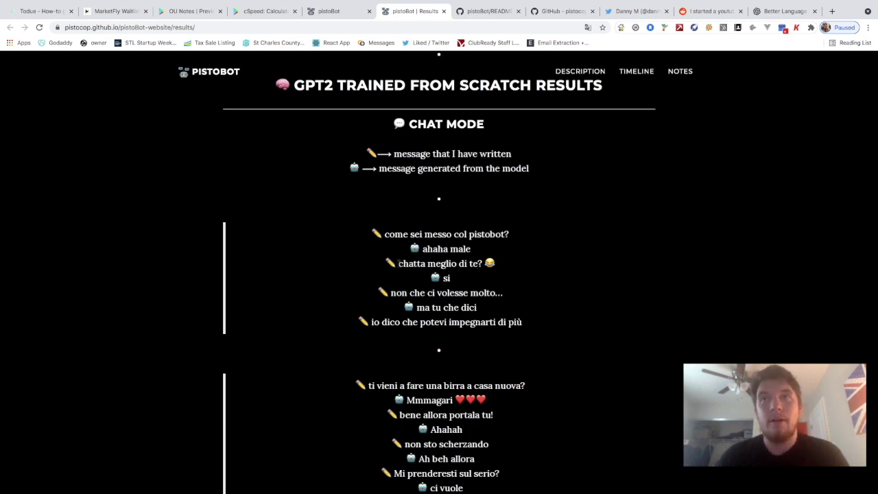
scroll(398, 263, up, 5)
scroll(399, 265, down, 10)
scroll(398, 266, down, 2)
scroll(399, 266, up, 5)
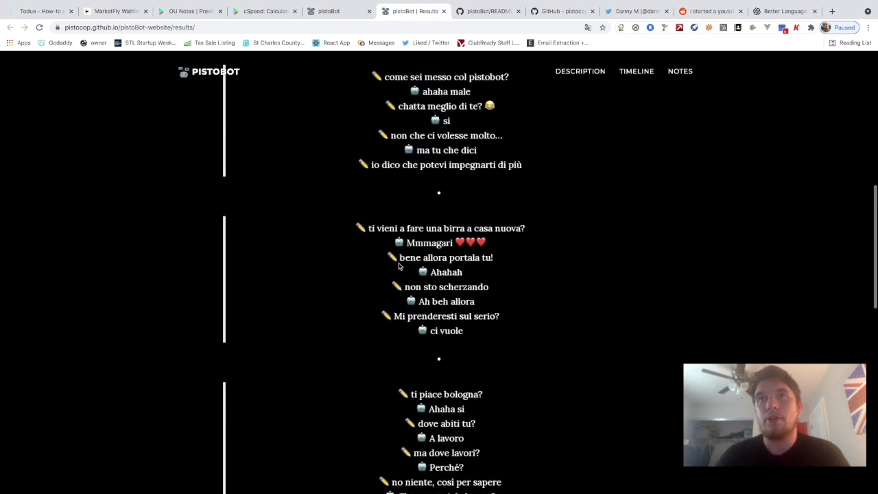
scroll(399, 266, up, 1)
scroll(398, 266, up, 1)
scroll(414, 279, up, 1)
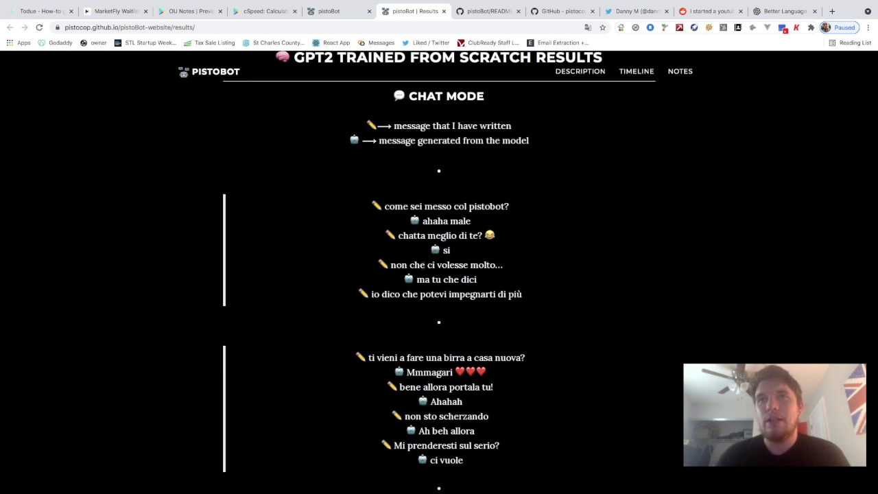
scroll(428, 259, down, 1)
scroll(439, 275, up, 1)
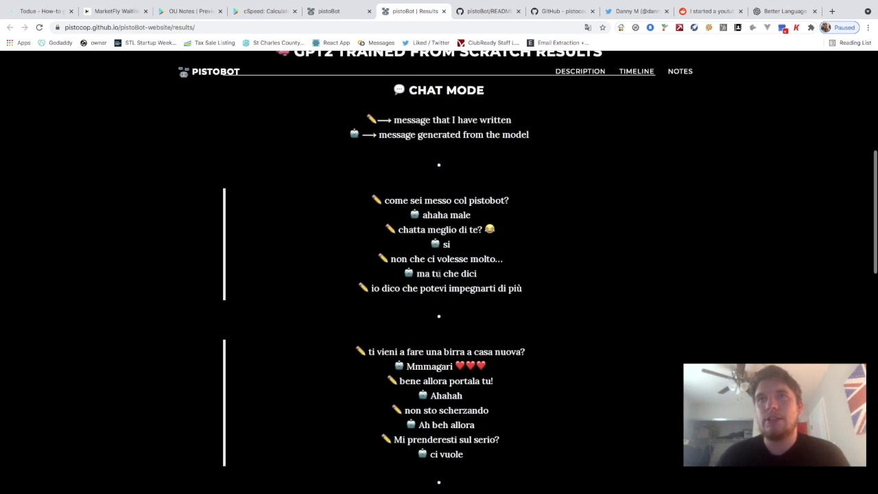
scroll(438, 275, up, 1)
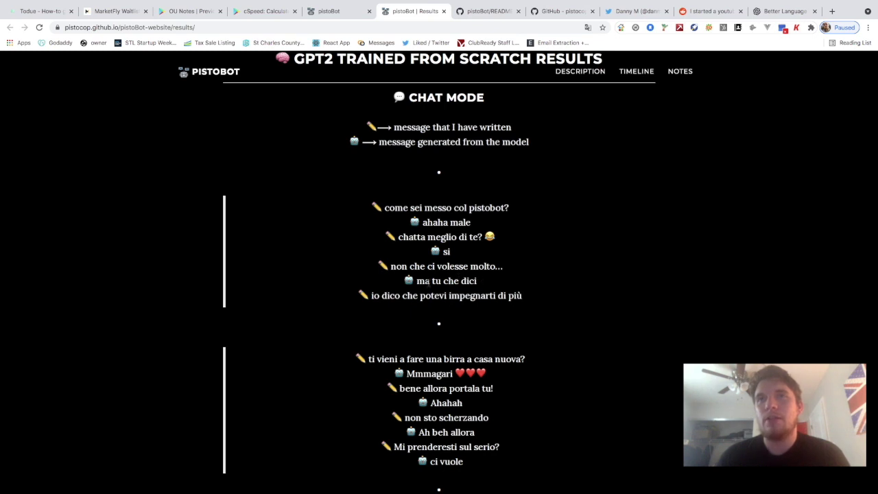
scroll(445, 282, down, 1)
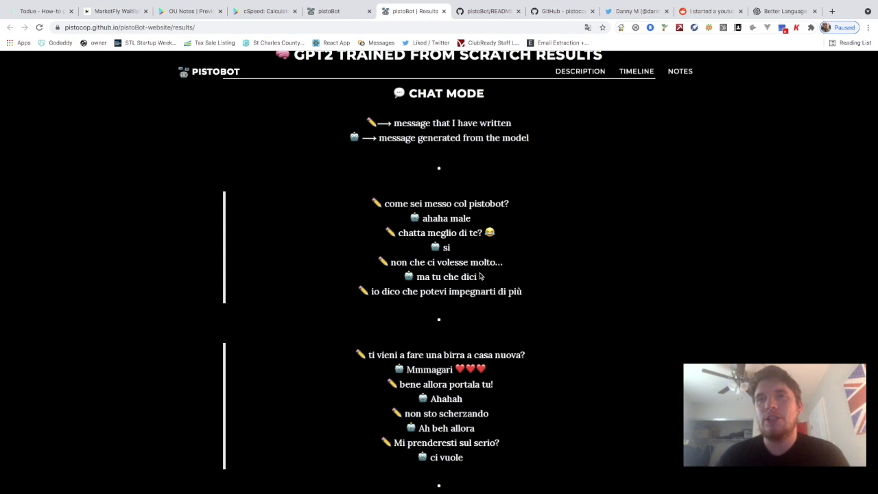
drag(384, 203, 517, 281)
click(538, 296)
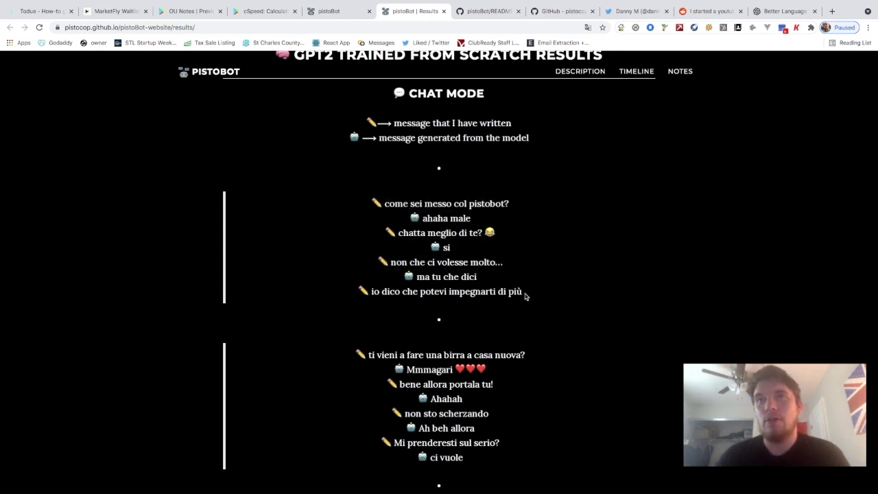
scroll(526, 296, up, 1)
scroll(525, 296, up, 3)
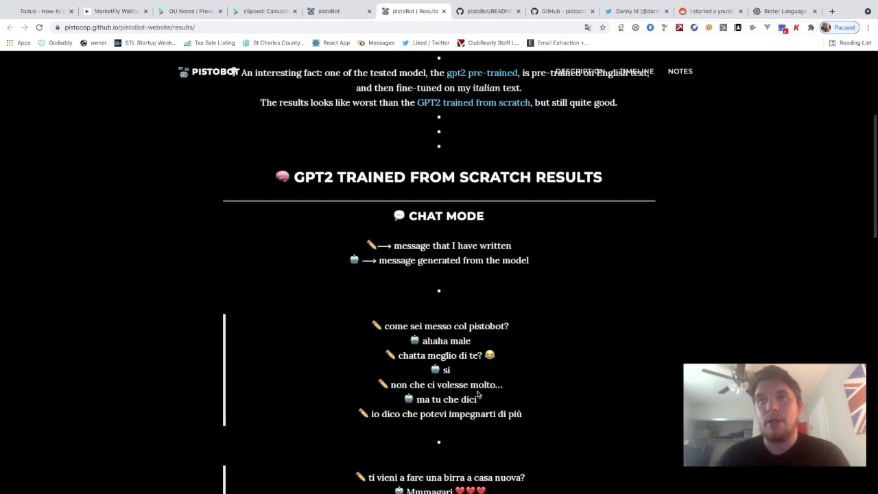
scroll(525, 400, up, 3)
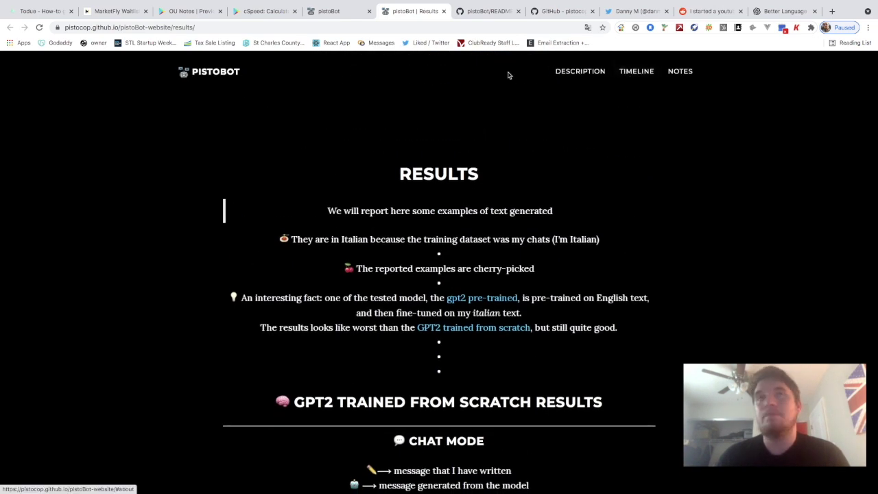
scroll(484, 281, down, 4)
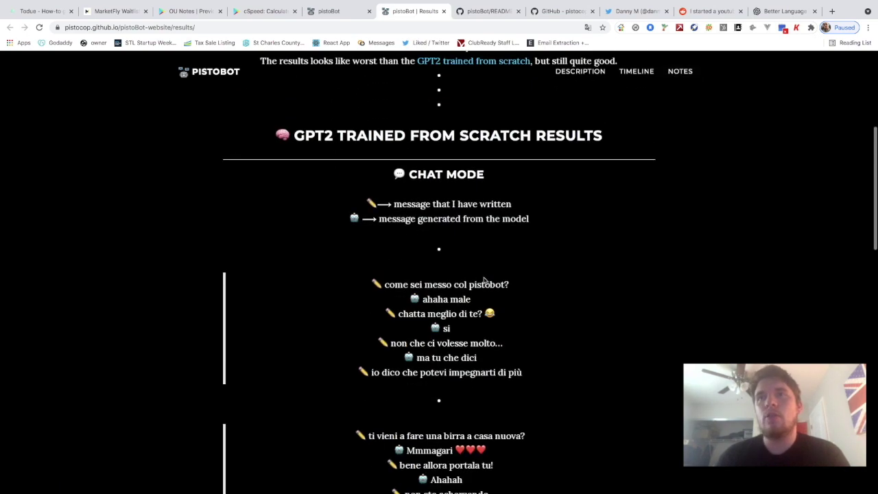
scroll(484, 280, down, 10)
scroll(484, 280, up, 15)
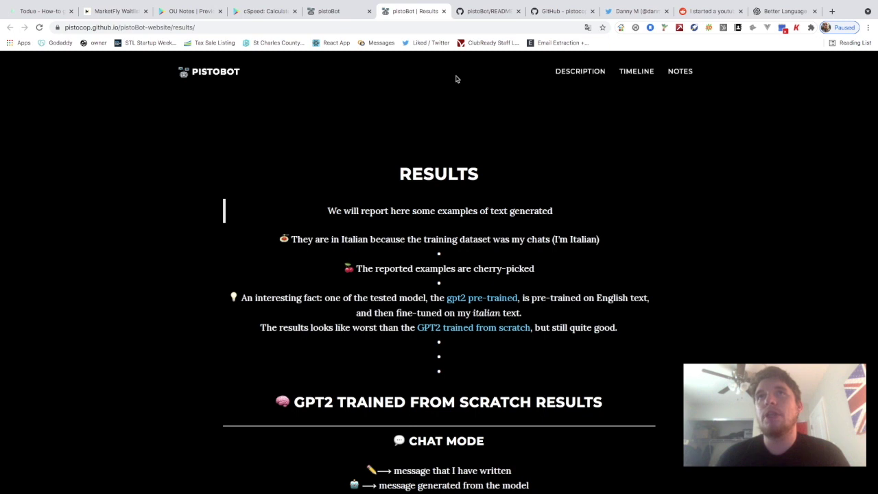
click(471, 12)
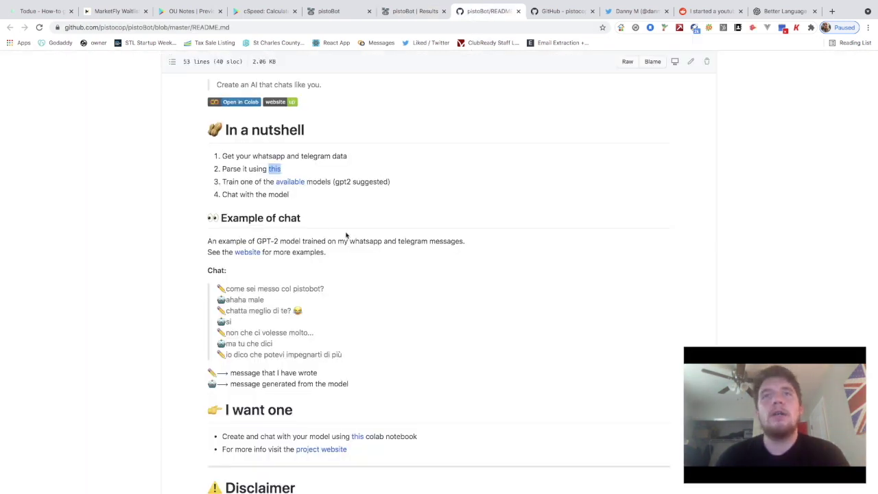
Open the author's Twitter link from their GitHub profile in a new tab and switch to it
scroll(345, 235, up, 3)
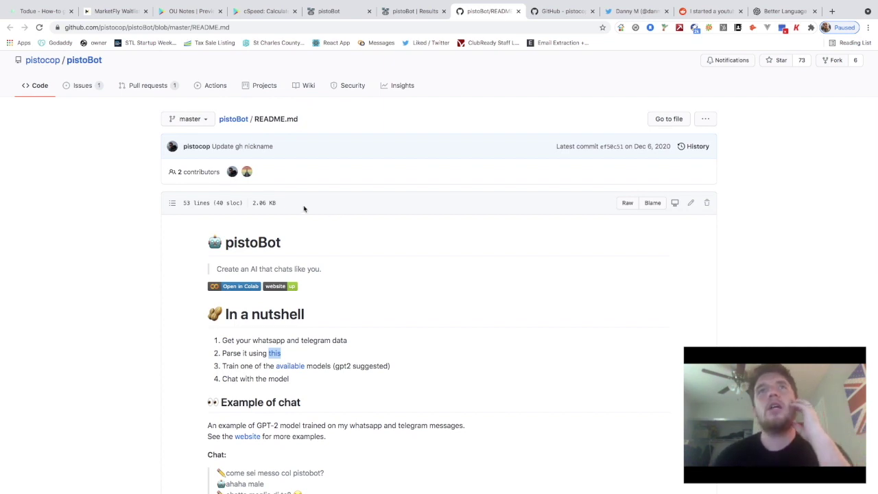
mouse_move(190, 148)
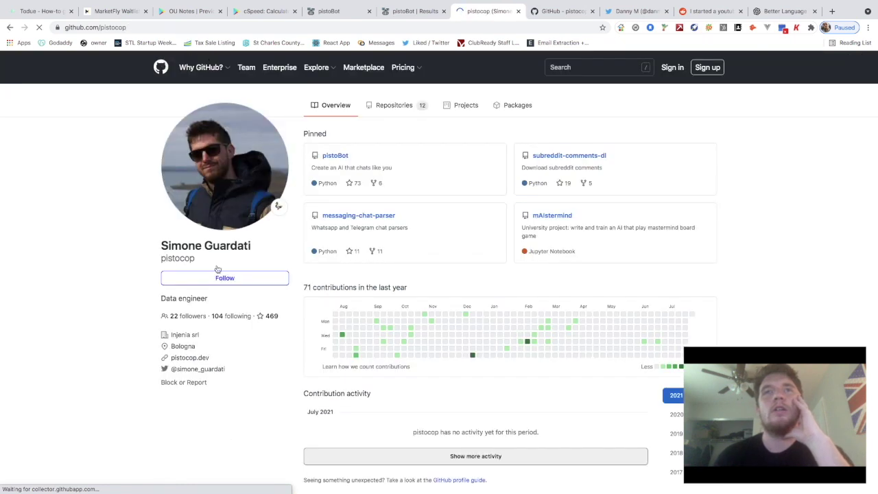
right_click(204, 367)
click(233, 333)
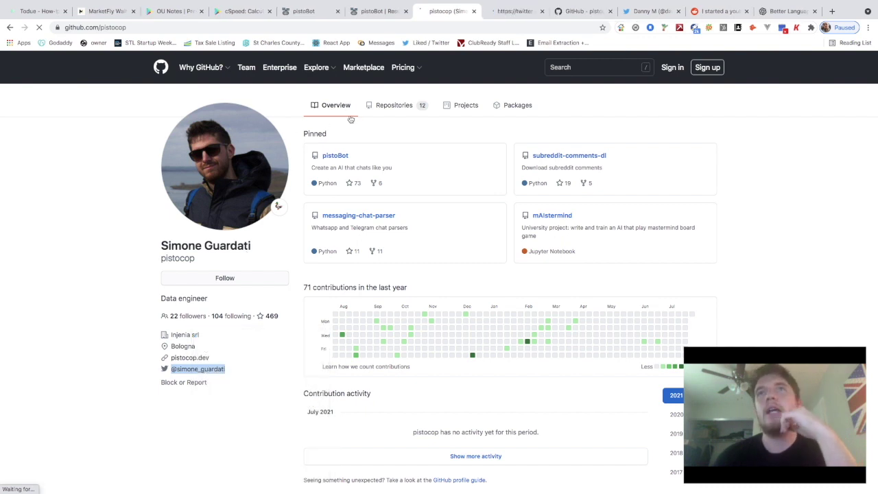
click(502, 12)
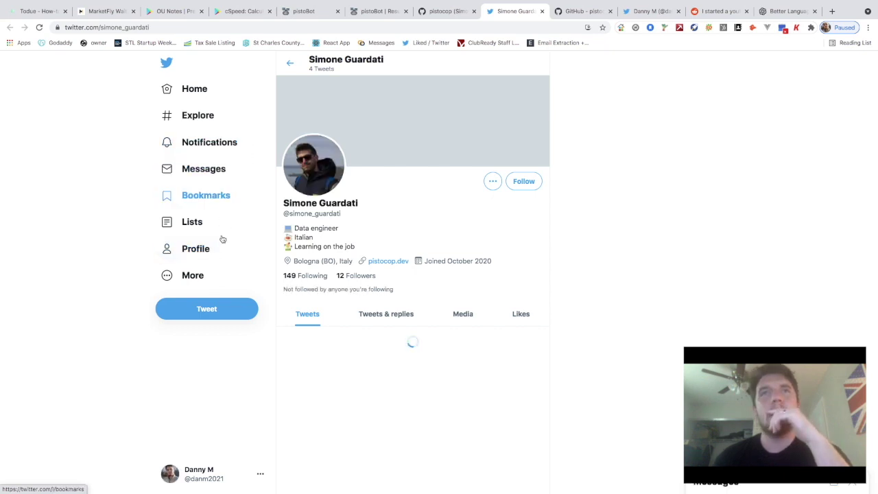
Start a new tweet mentioning the pistoBot author from their Twitter profile
click(232, 312)
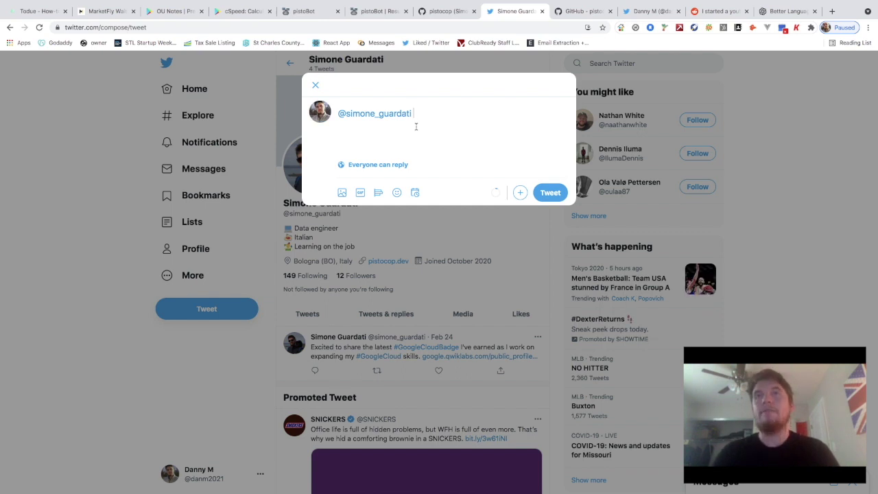
Write the tweet praising the author's PistoBot work, adding 'Will upload video soon!' and the pistoBot site link
text(Great )
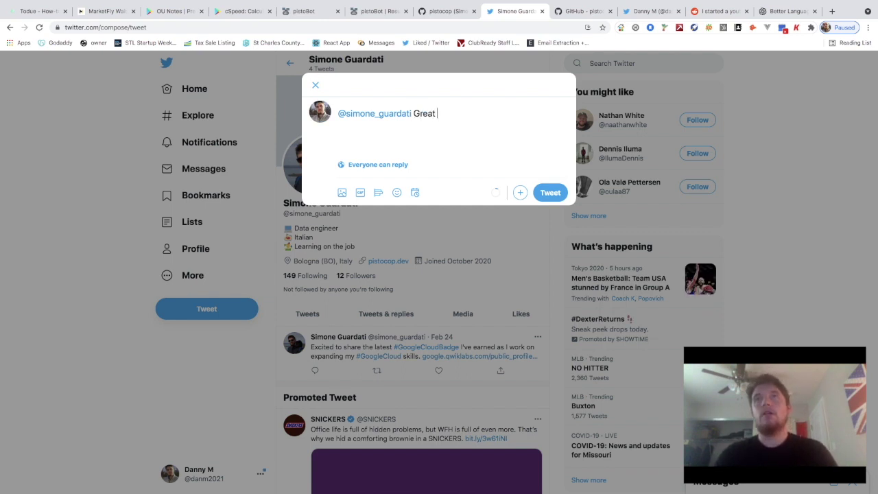
text(work Simo)
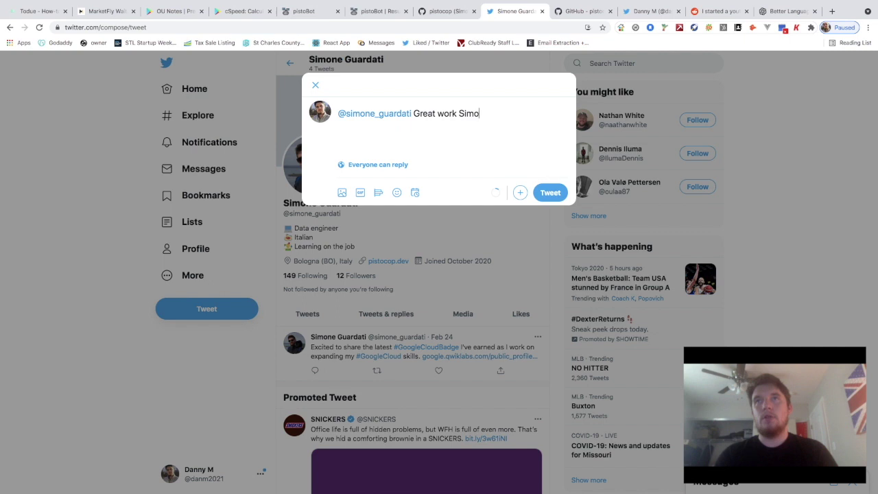
text(ne with PistoB)
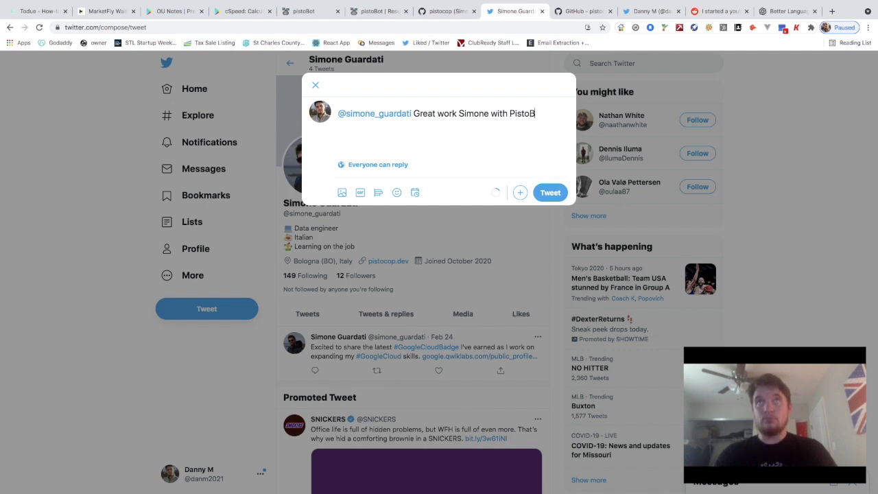
text(ot.)
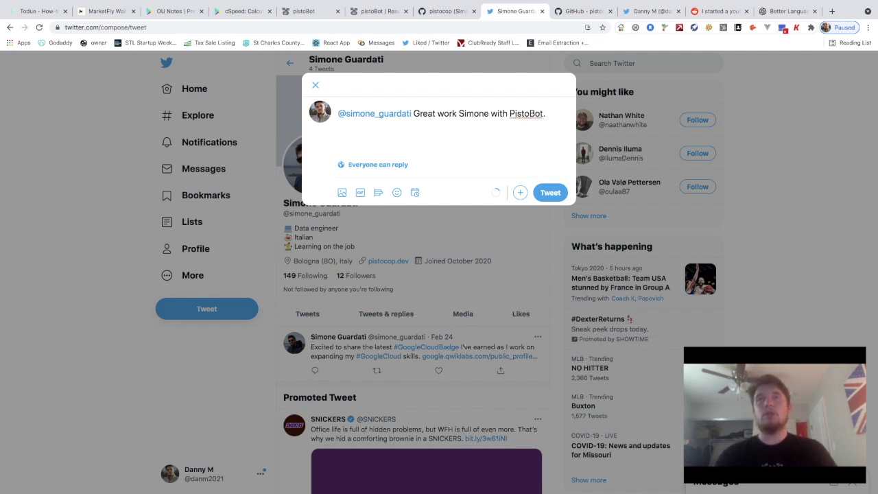
click(295, 14)
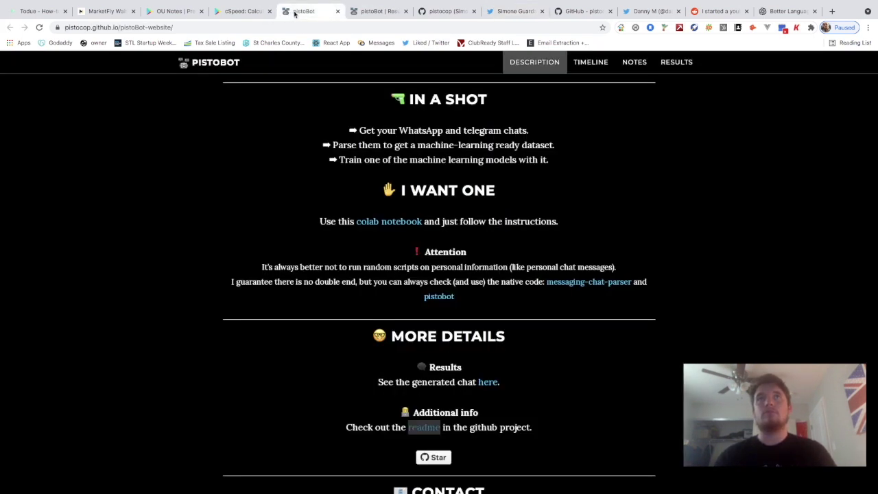
click(245, 24)
key(ctrl+c)
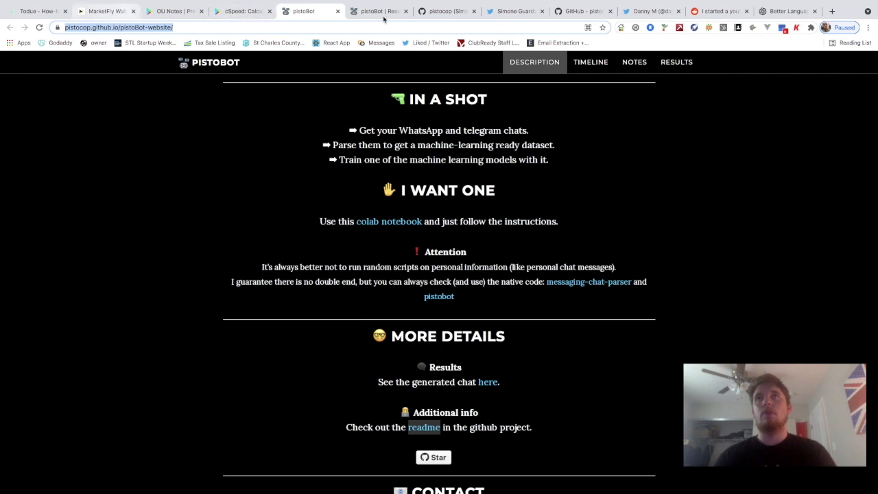
click(510, 15)
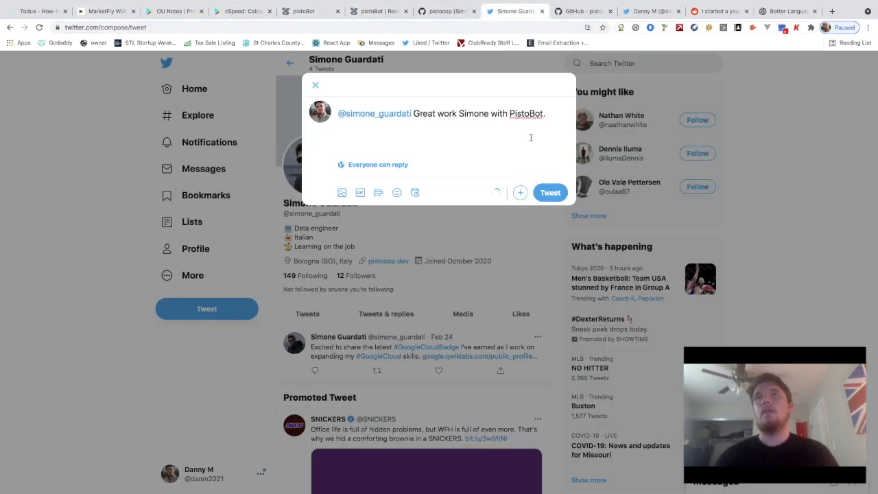
text(Will upl)
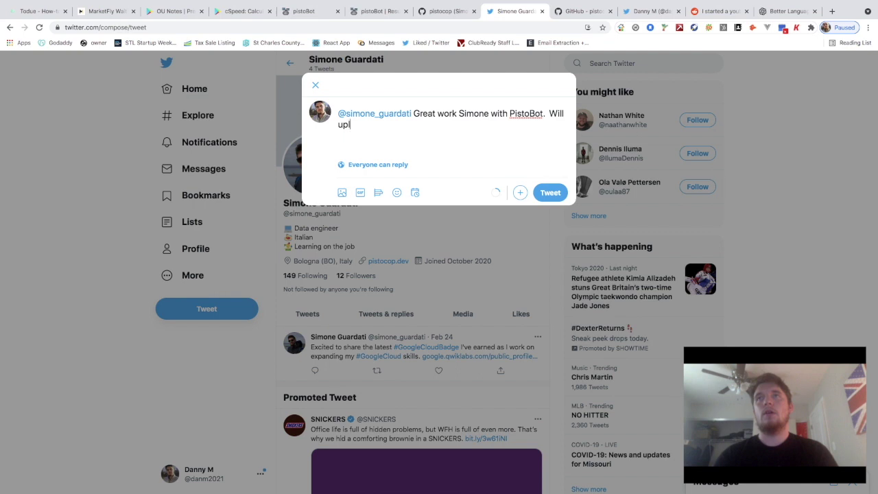
text(oad video soon)
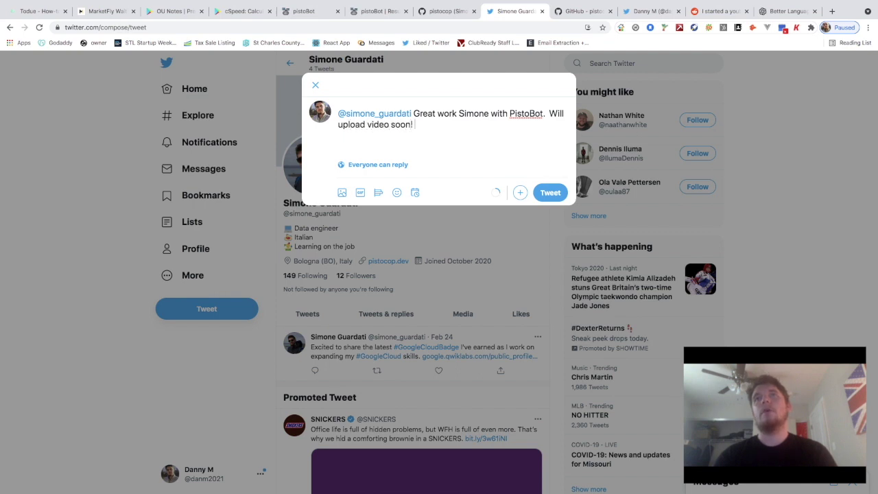
text(!)
key(ctrl+v)
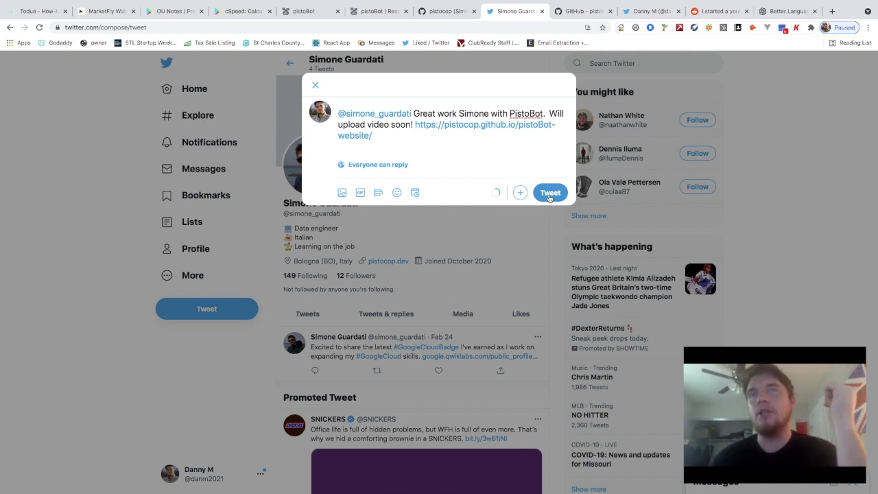
Post the tweet and follow the author's account, bringing their followers to 13
click(550, 195)
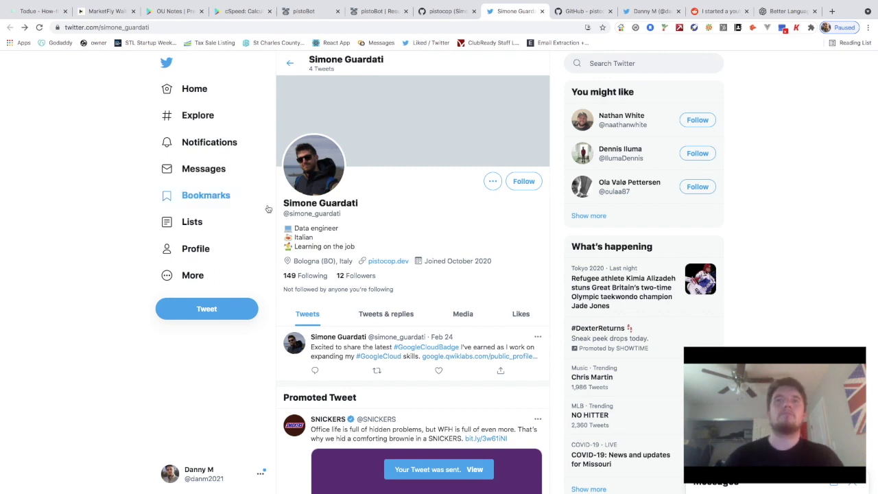
click(523, 183)
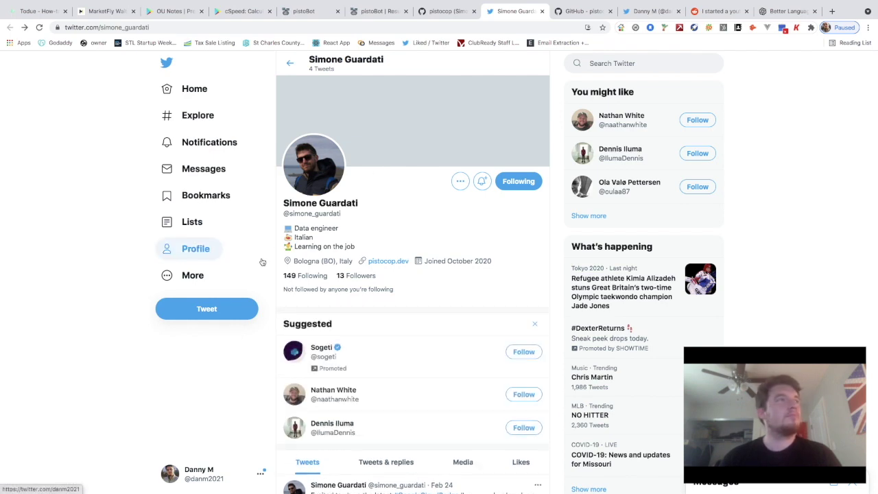
scroll(277, 301, down, 4)
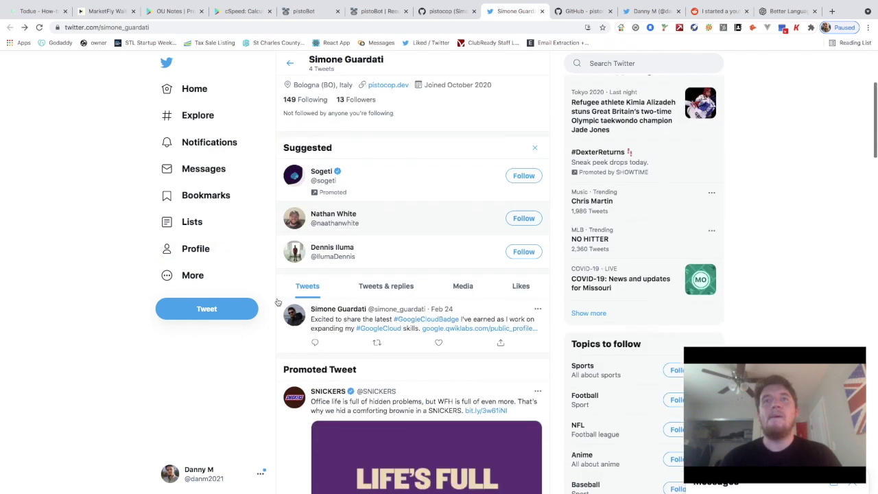
scroll(277, 302, up, 4)
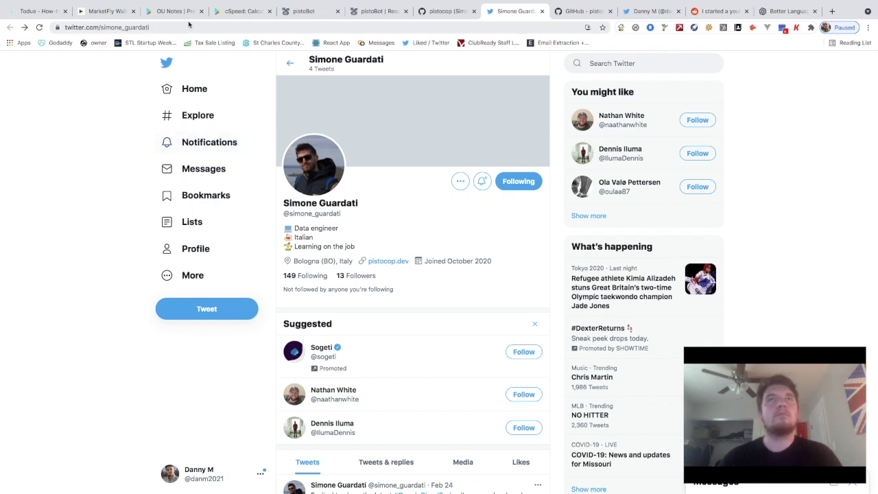
Switch to the inmoat.com homepage and dismiss its cookie consent notice
click(314, 12)
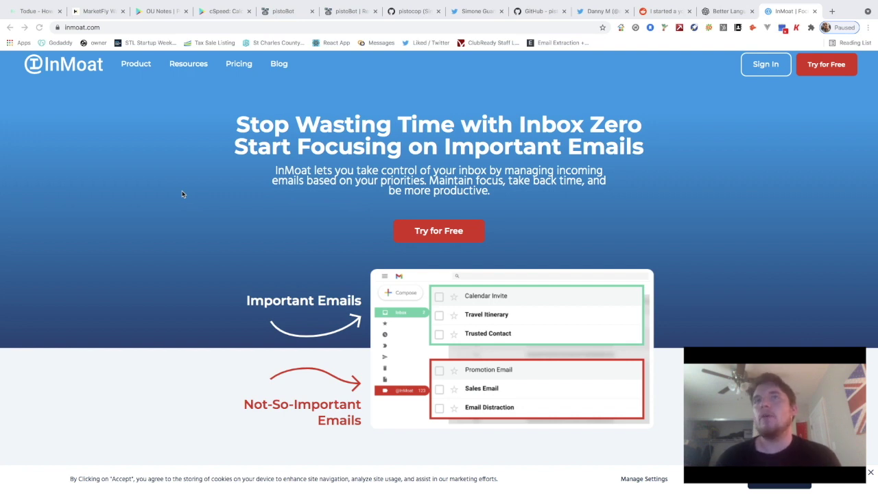
scroll(286, 161, down, 1)
scroll(285, 162, up, 1)
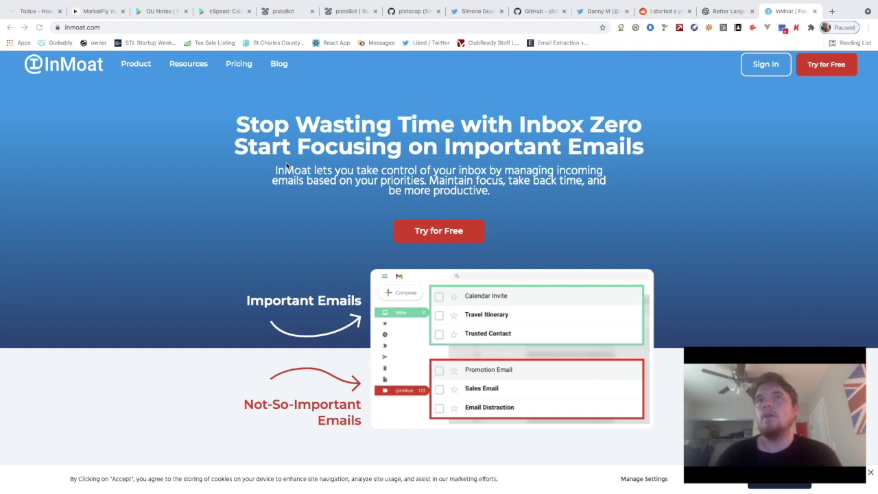
scroll(459, 212, down, 1)
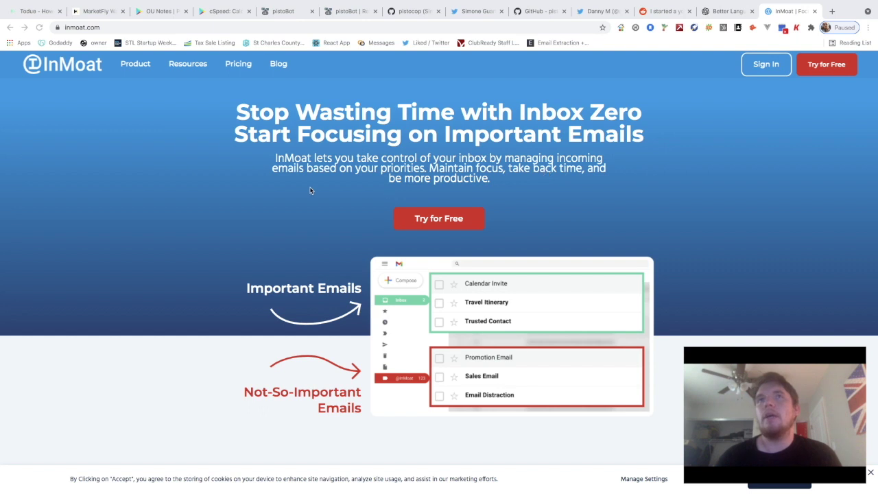
scroll(308, 191, up, 1)
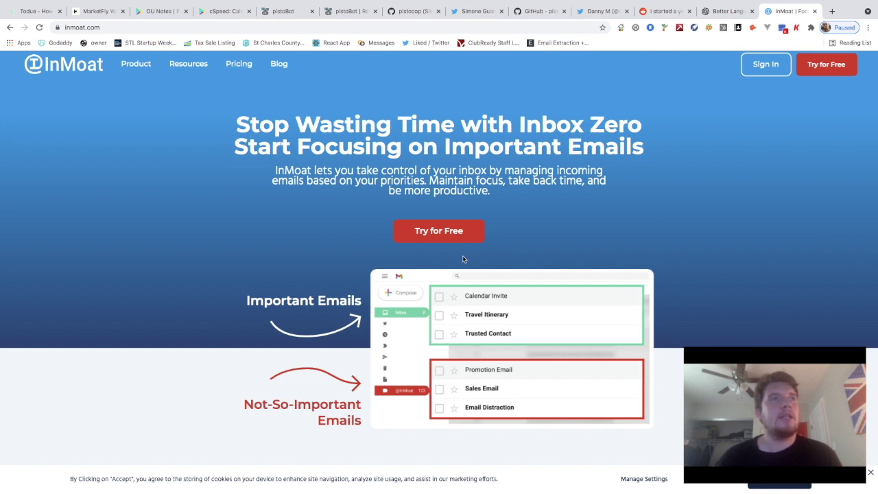
scroll(452, 274, down, 1)
scroll(440, 289, up, 1)
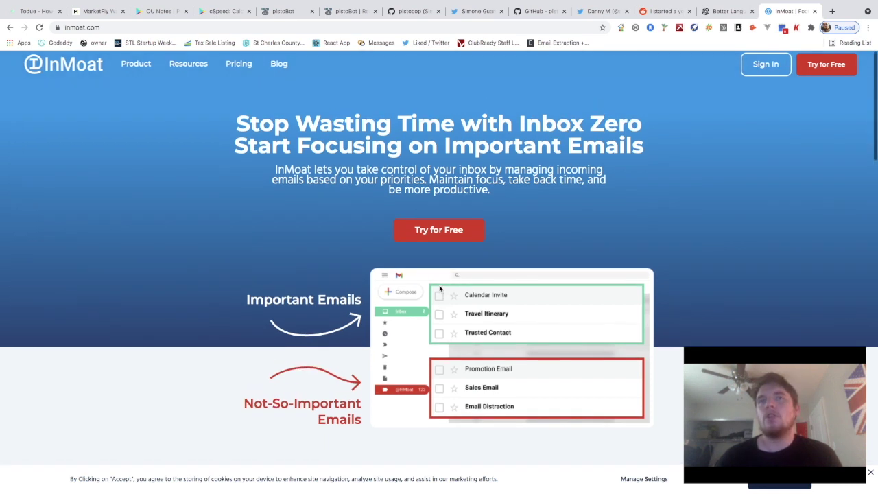
scroll(386, 341, down, 1)
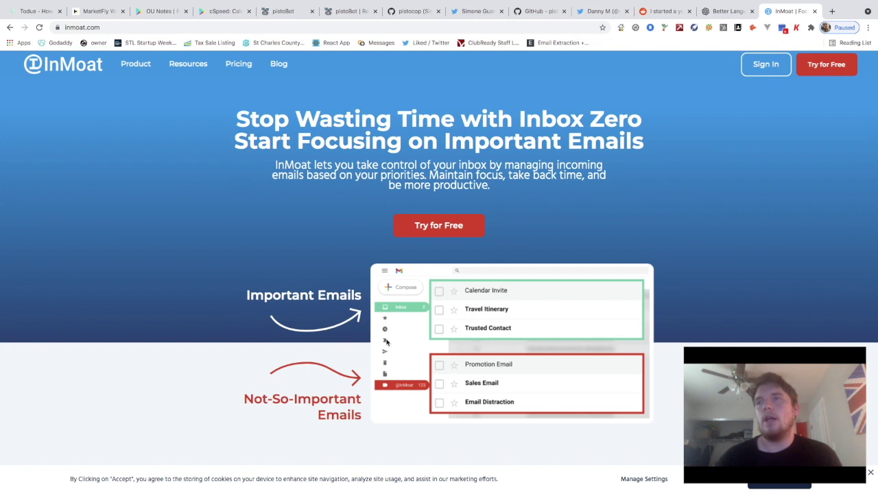
scroll(386, 340, up, 1)
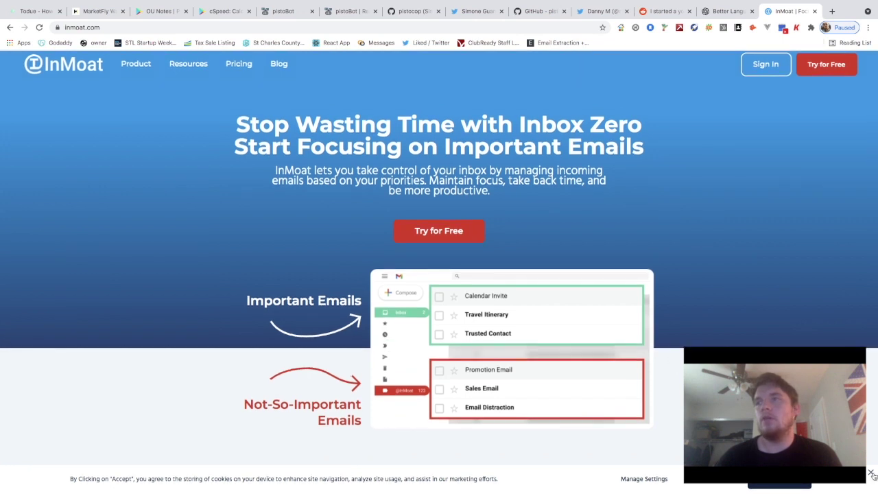
click(870, 473)
scroll(790, 330, down, 2)
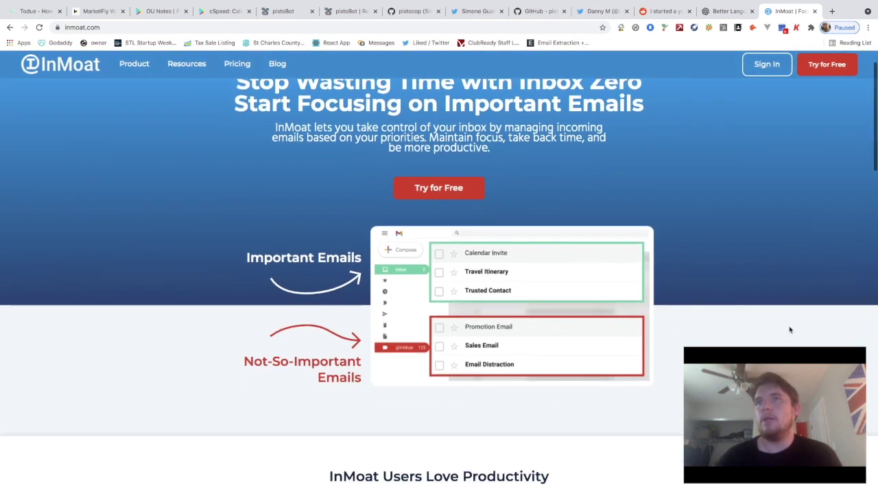
scroll(789, 330, up, 2)
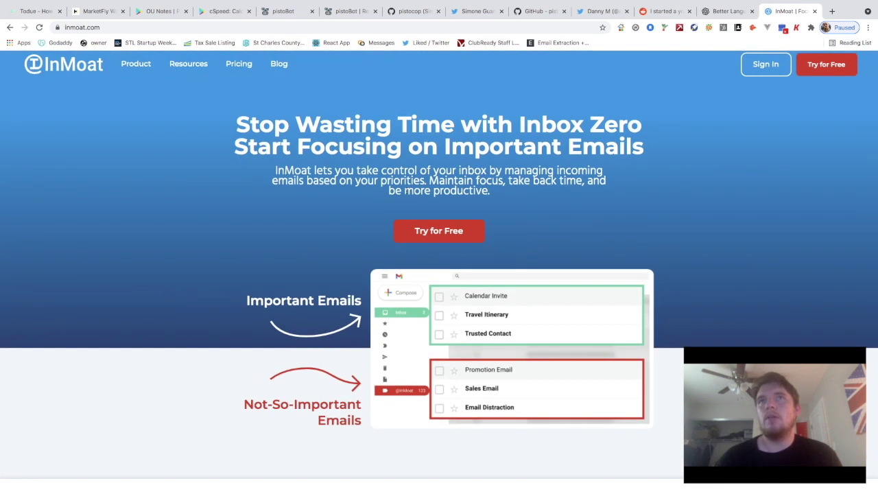
Highlight the phrase 'control of your inbox' and clear it, twice
drag(382, 171, 486, 172)
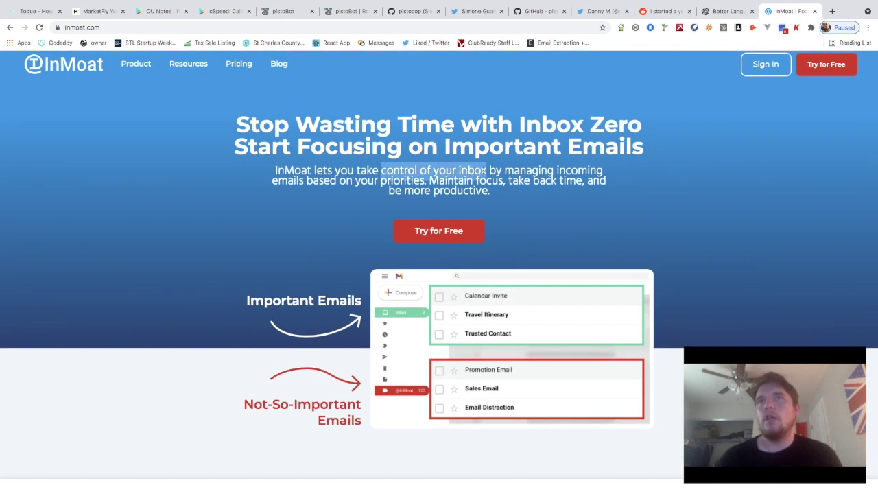
click(372, 199)
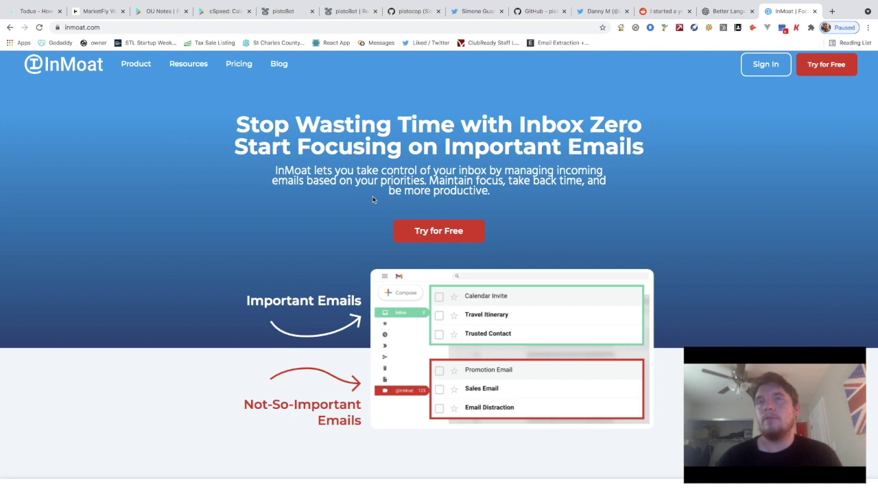
drag(382, 170, 487, 171)
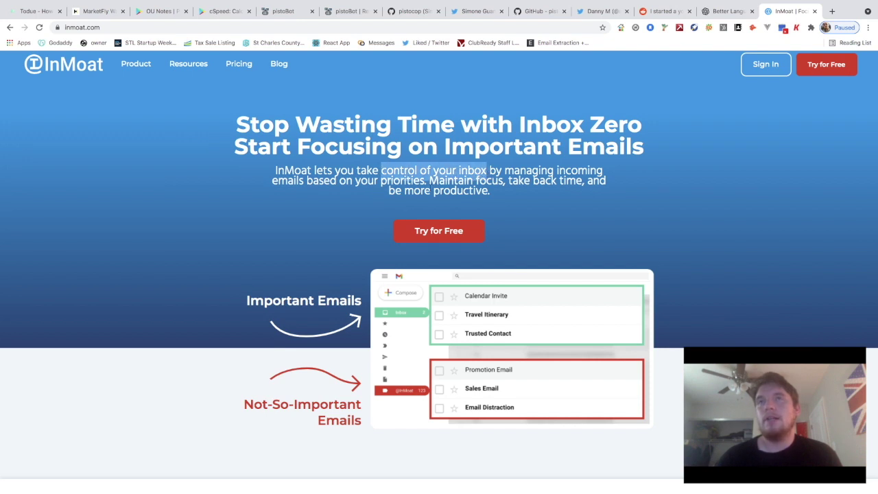
scroll(378, 201, down, 1)
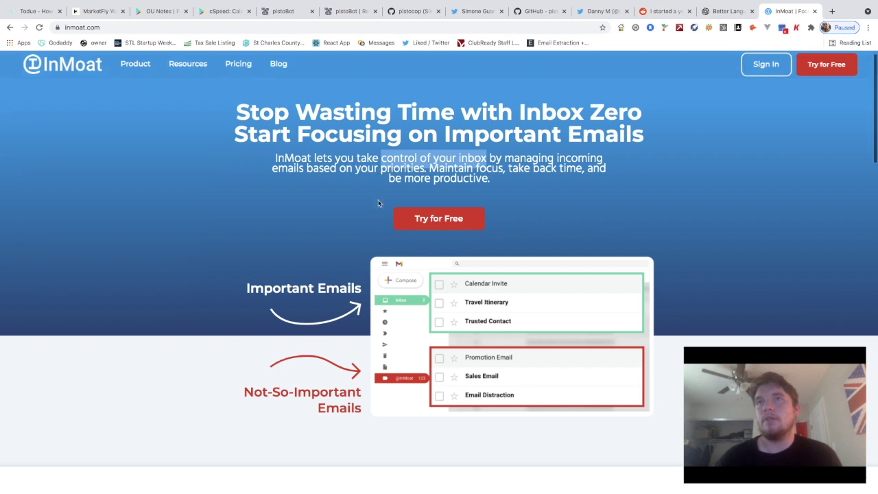
scroll(374, 204, up, 1)
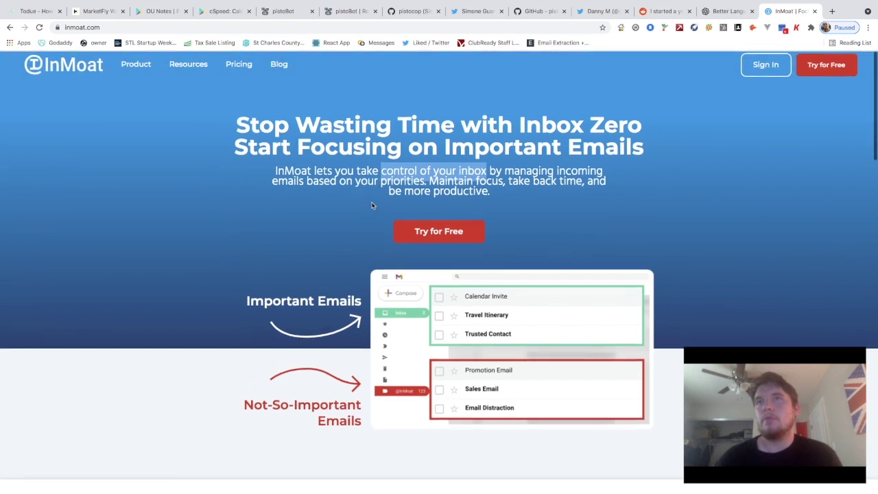
click(524, 194)
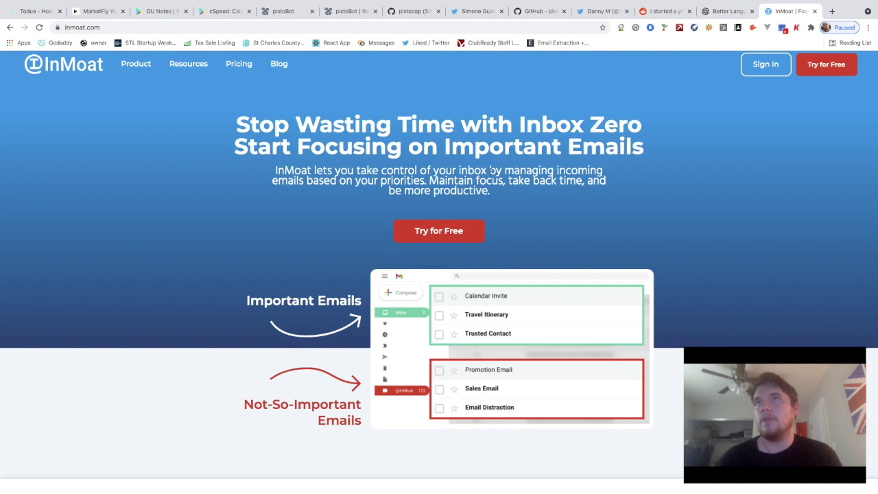
Scroll past the badges to the Smart Filters, VIP List and Not-So-Important folder cards
scroll(490, 170, down, 2)
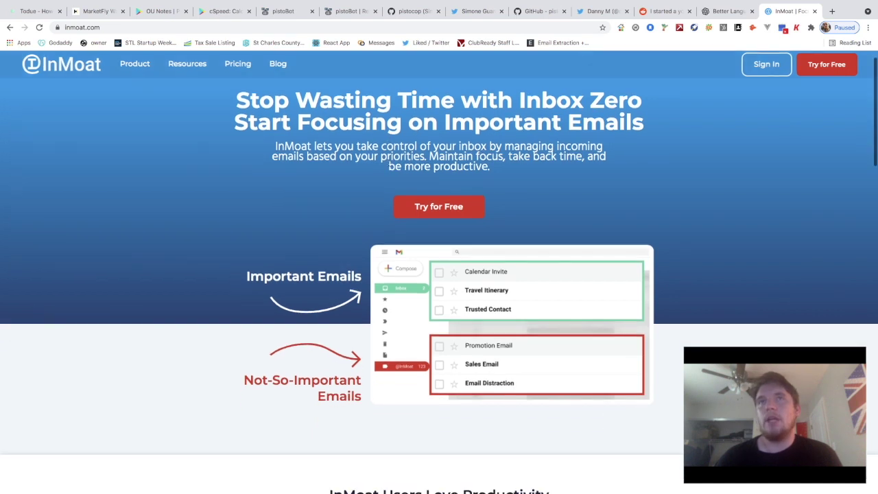
scroll(434, 249, down, 3)
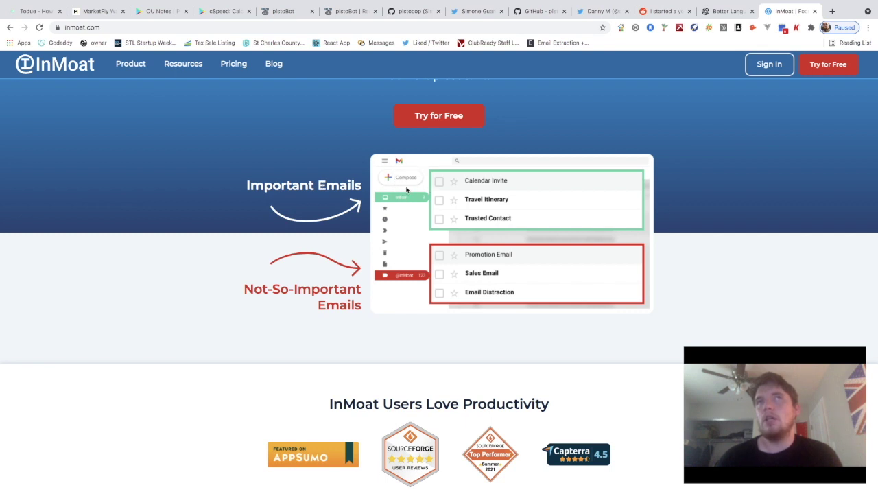
scroll(405, 192, down, 1)
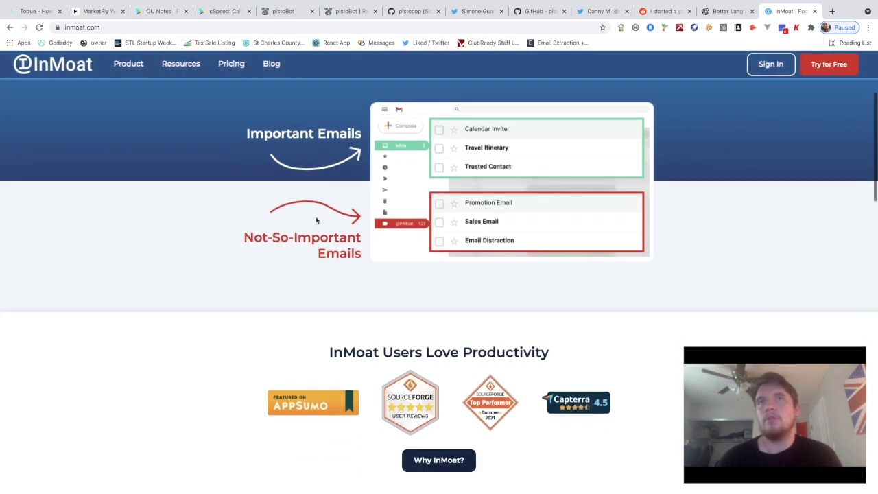
scroll(316, 267, up, 2)
scroll(316, 267, down, 1)
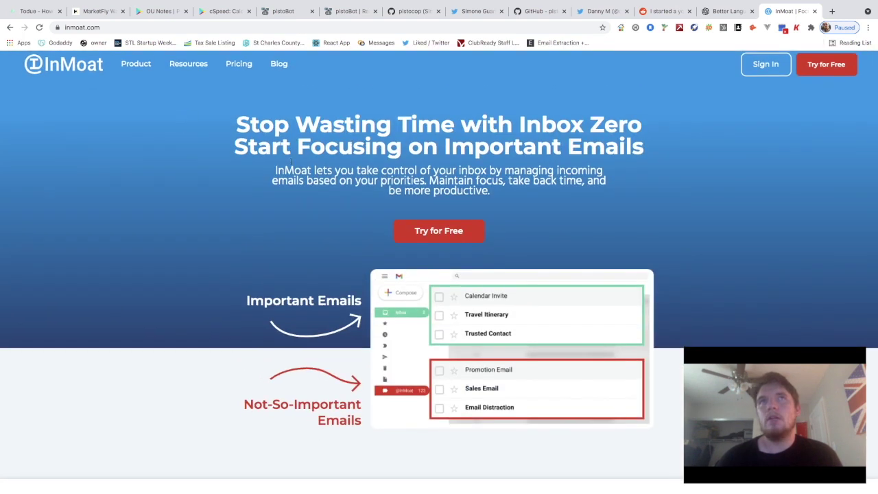
scroll(337, 210, down, 2)
scroll(337, 210, up, 1)
scroll(337, 210, down, 4)
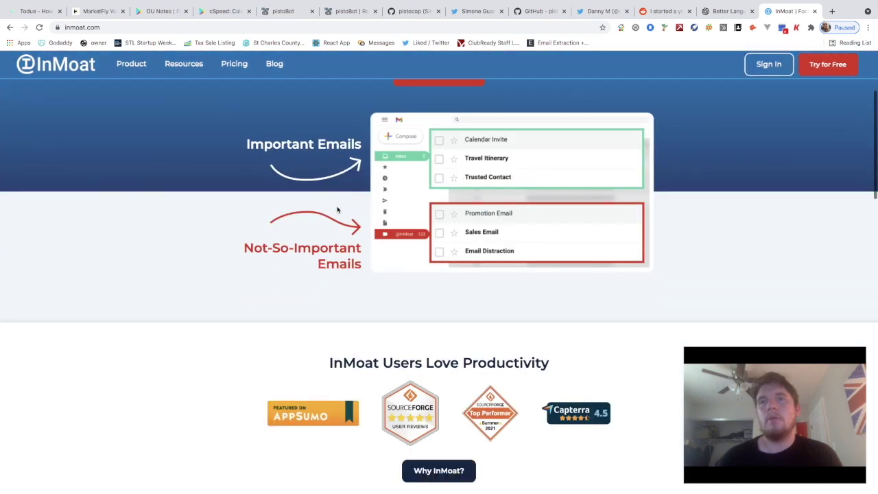
scroll(382, 252, up, 3)
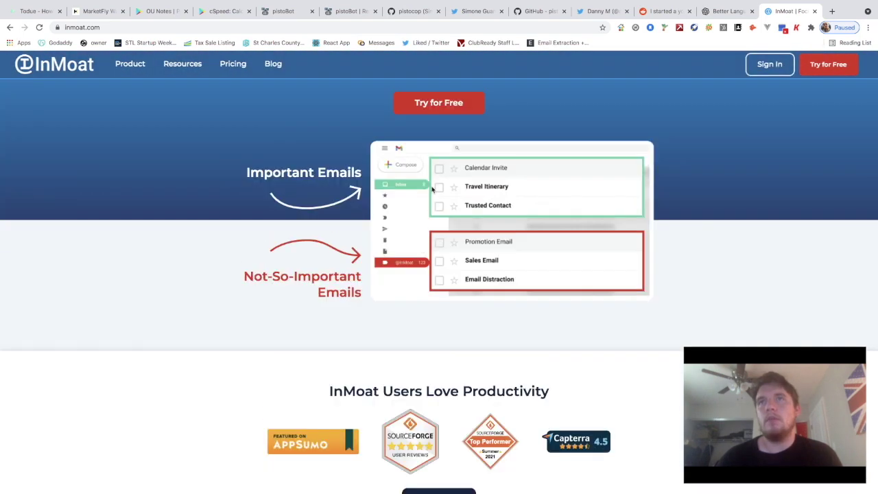
scroll(465, 230, down, 2)
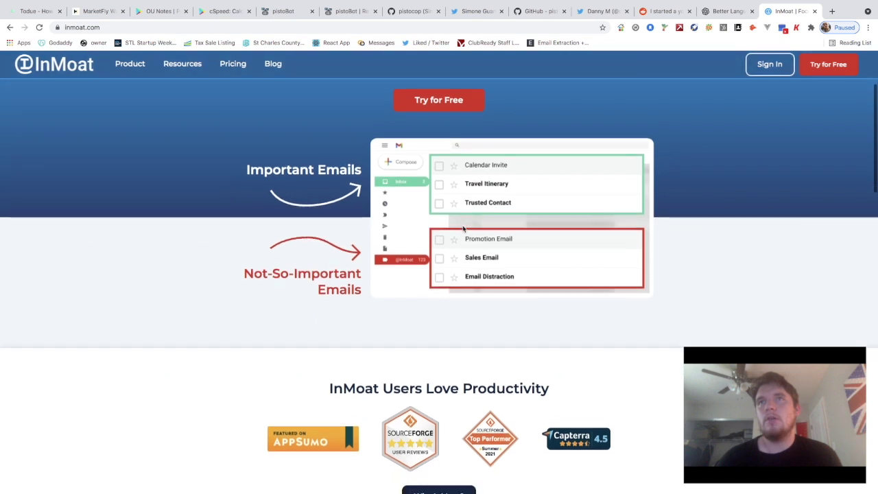
scroll(481, 246, down, 1)
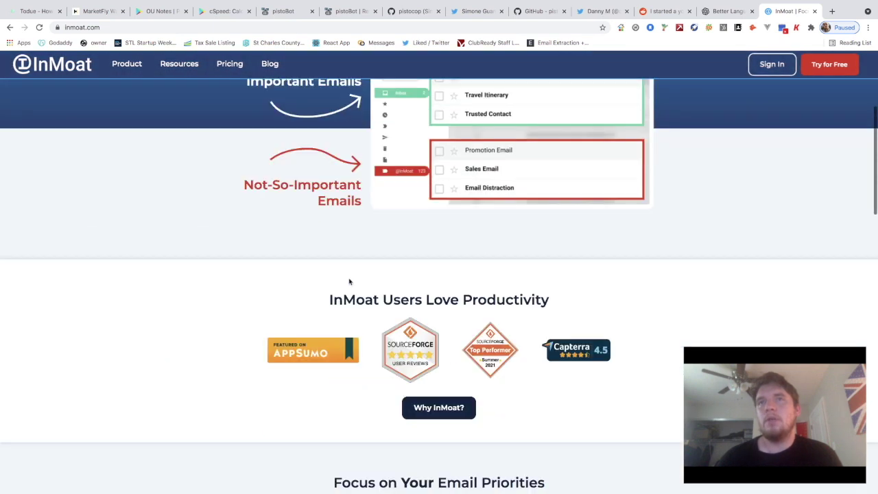
scroll(455, 309, down, 1)
scroll(460, 309, down, 1)
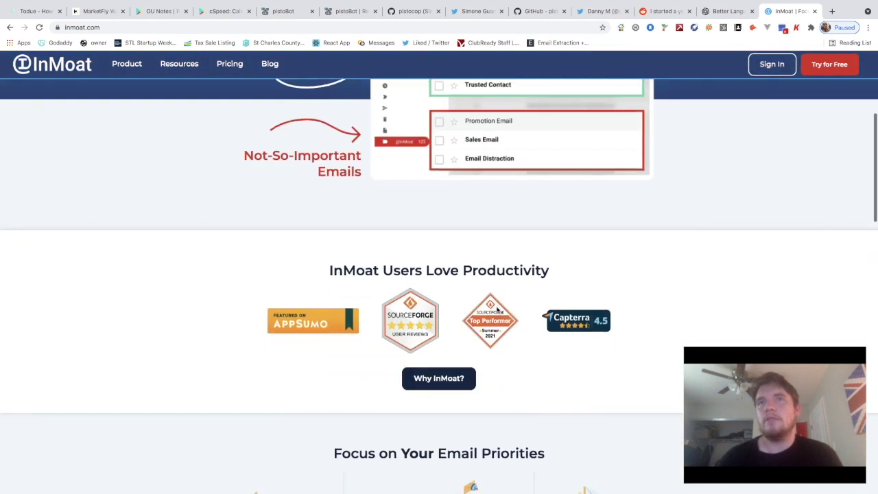
scroll(309, 312, down, 1)
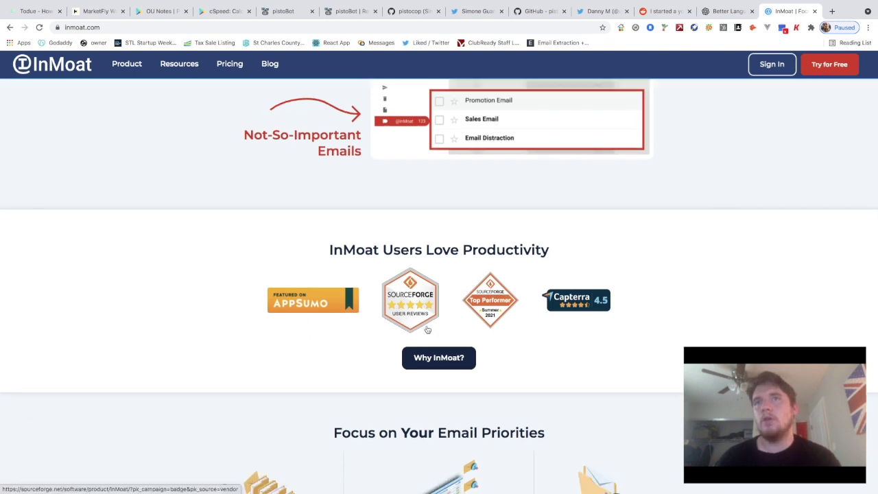
scroll(562, 310, down, 1)
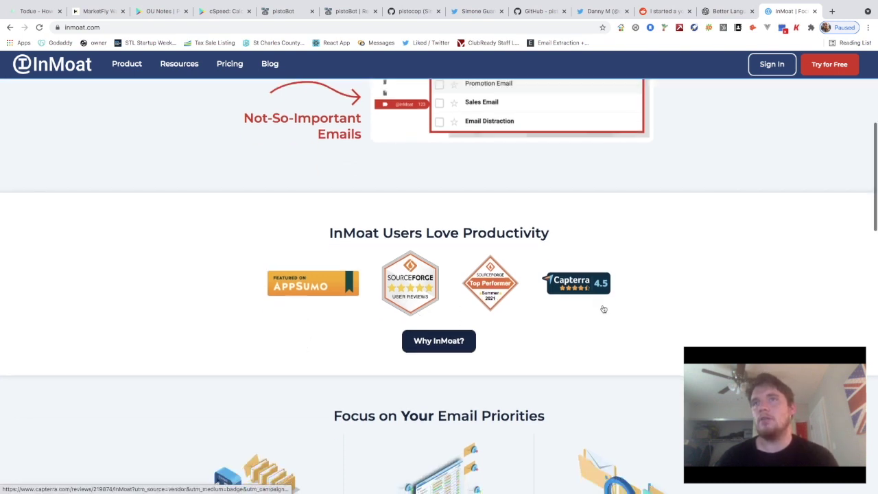
scroll(584, 306, down, 1)
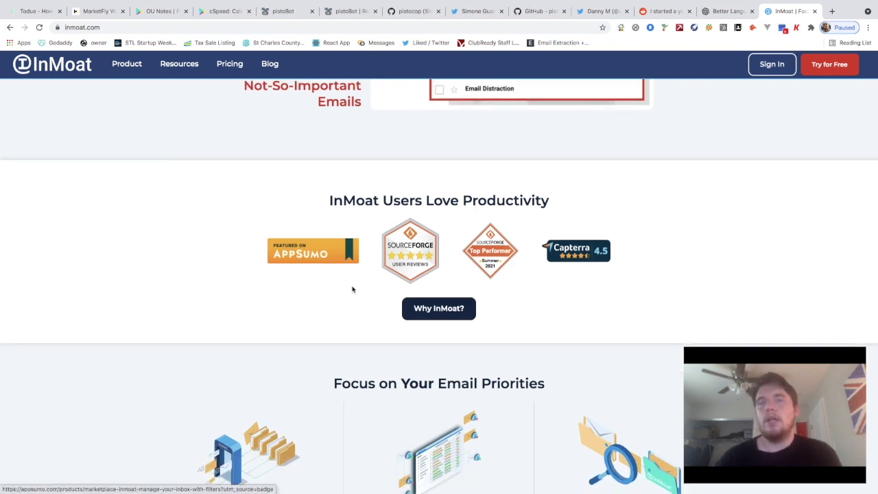
scroll(352, 289, down, 1)
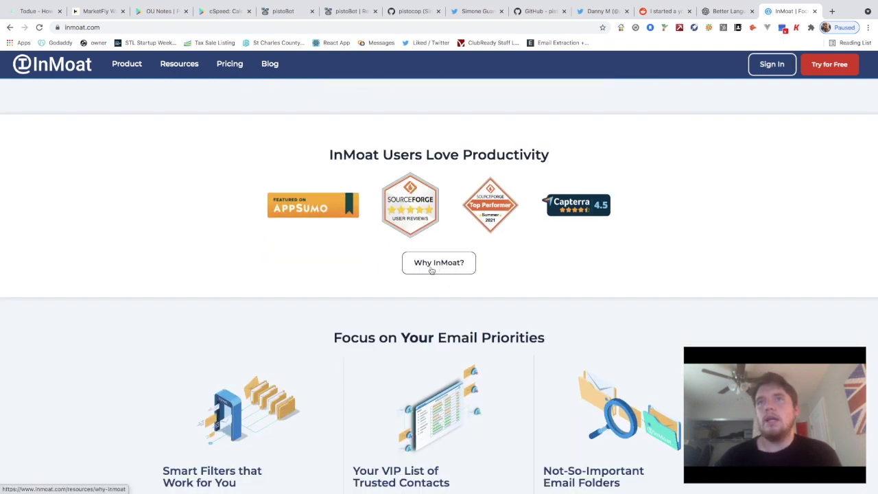
scroll(430, 269, down, 1)
scroll(431, 269, down, 2)
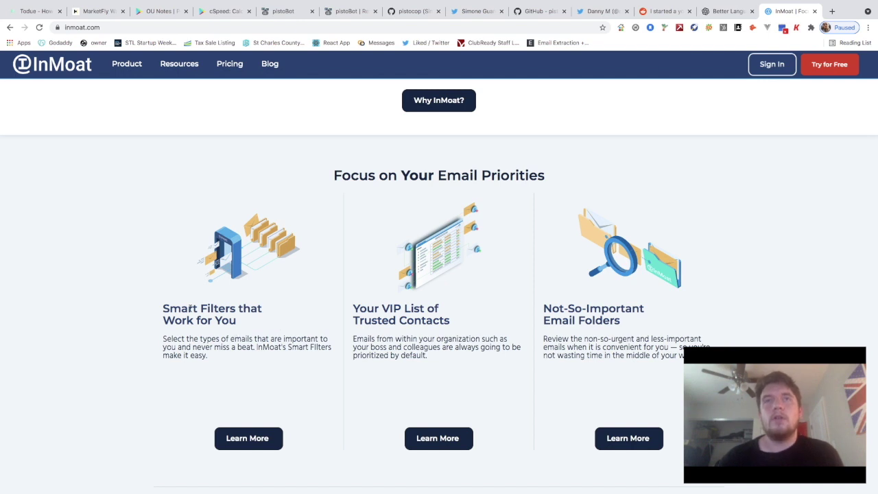
Highlight and then clear the 'Smart Filters that Work for You' heading
drag(236, 321, 166, 310)
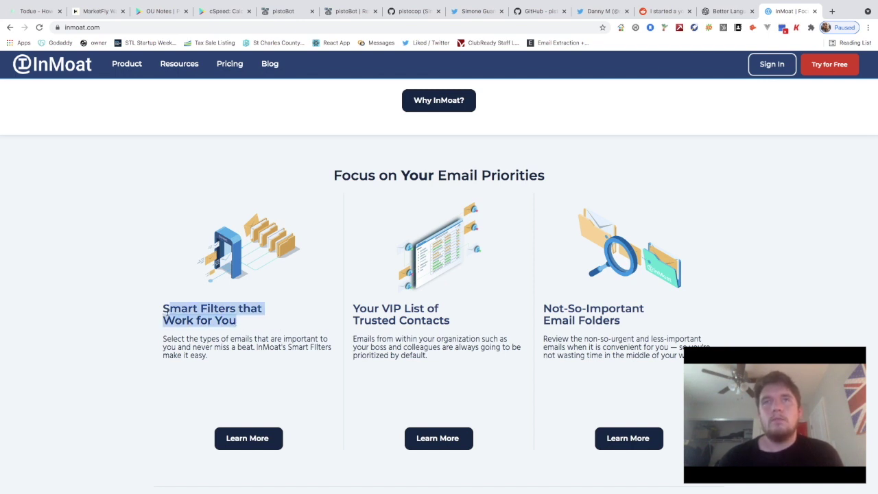
click(254, 328)
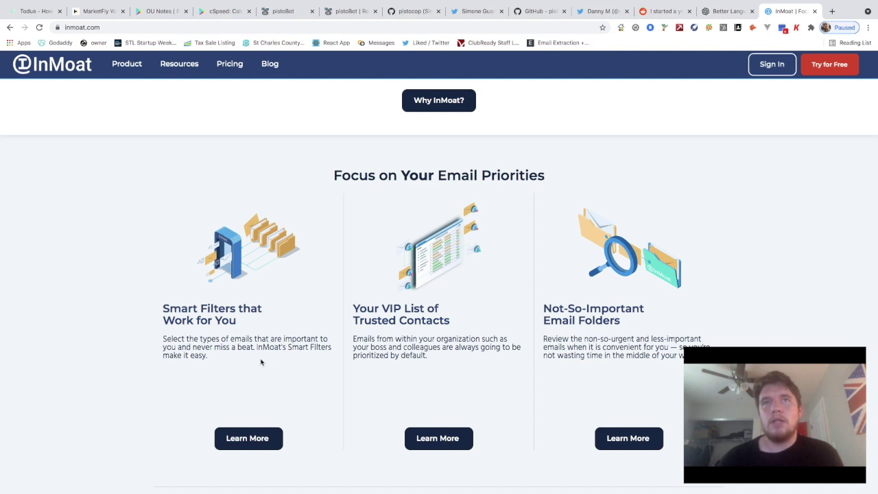
scroll(261, 362, down, 1)
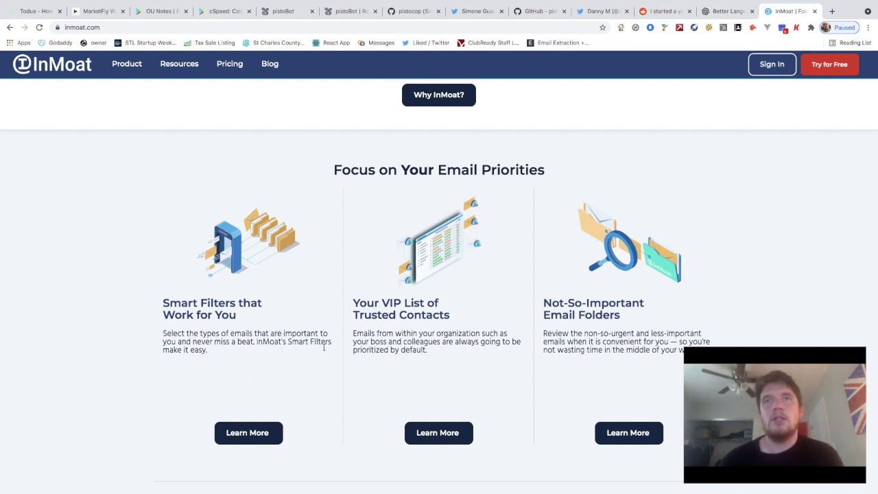
Zoom the page in and back to normal, then scroll to Take Control of Your Inbox
key(ctrl+plus)
key(ctrl+plus)
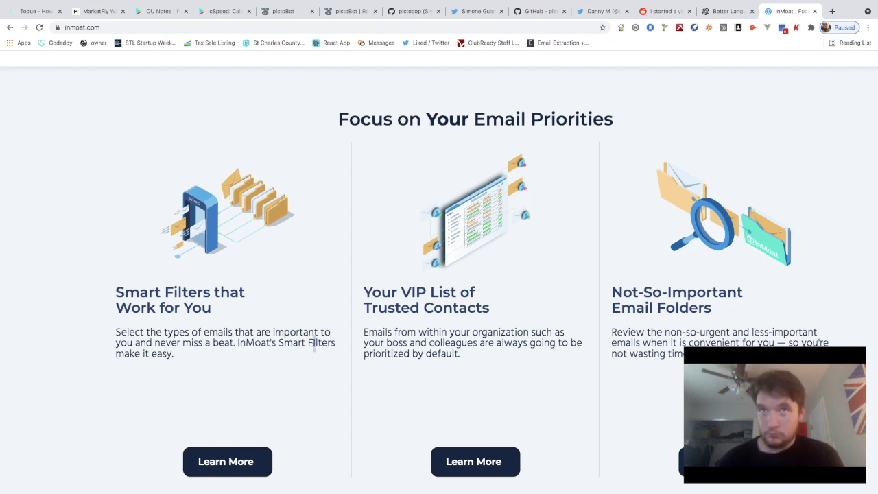
key(ctrl+minus)
key(ctrl+minus)
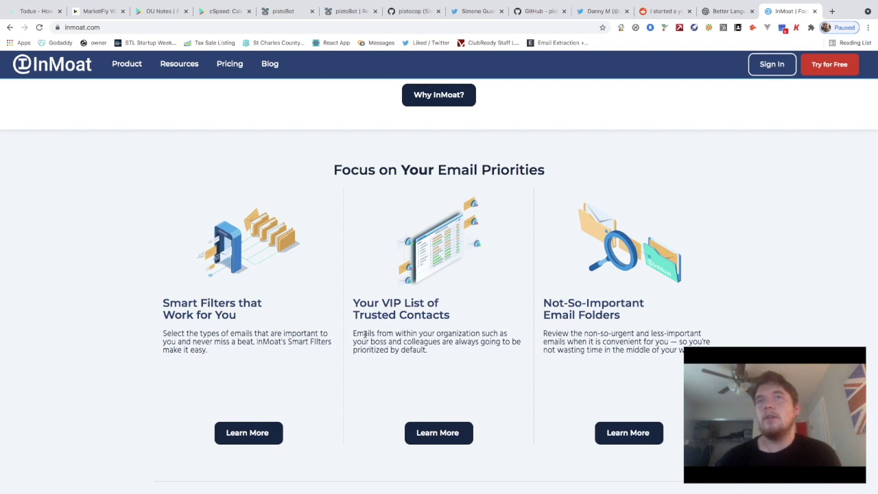
scroll(364, 334, up, 1)
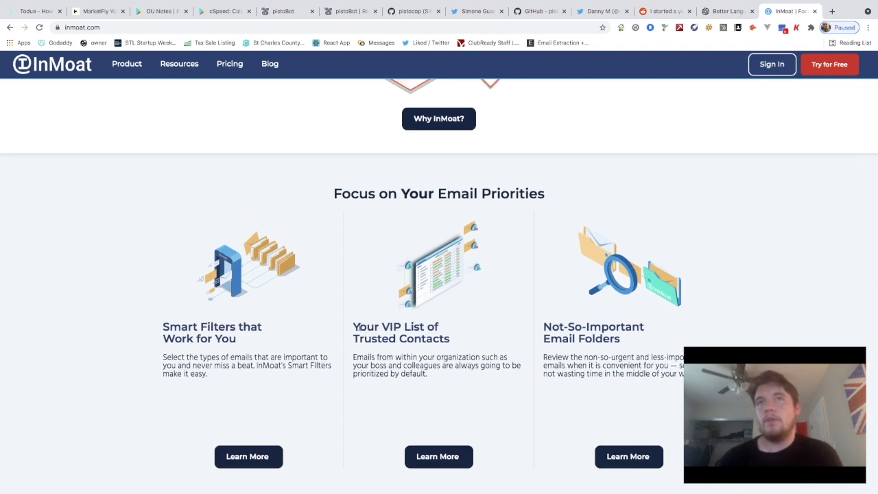
scroll(389, 353, up, 1)
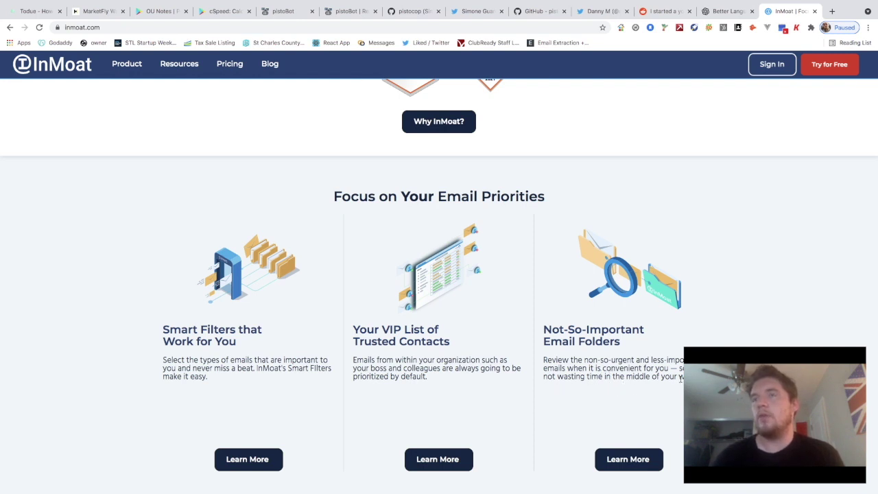
scroll(681, 381, up, 1)
scroll(681, 380, down, 2)
scroll(681, 381, up, 1)
scroll(680, 381, down, 3)
scroll(681, 382, up, 1)
scroll(681, 382, down, 3)
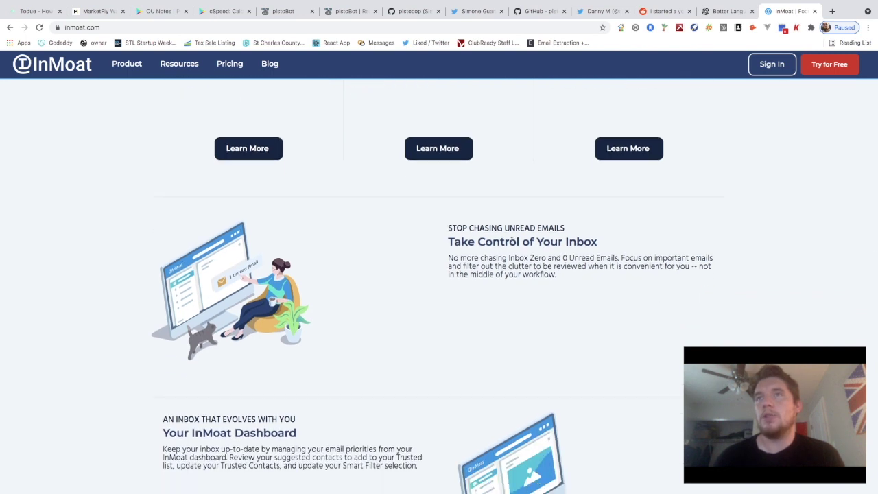
scroll(439, 238, down, 1)
scroll(567, 234, down, 1)
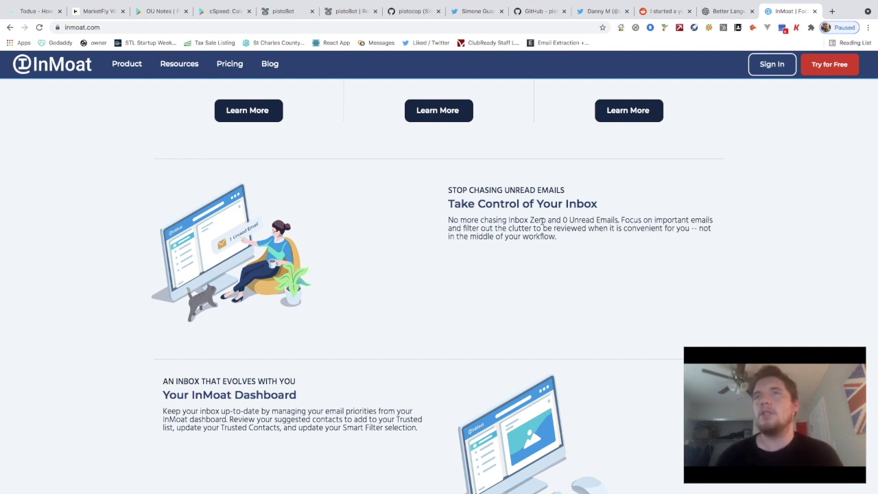
drag(546, 221, 508, 221)
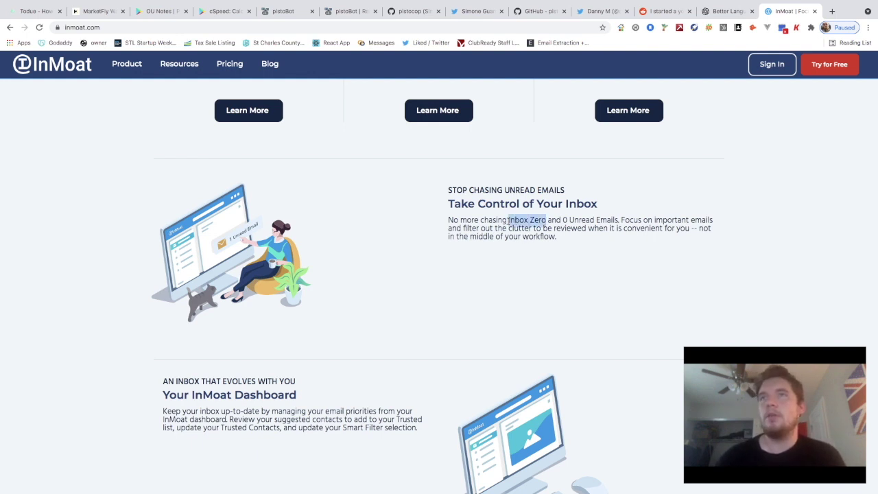
click(542, 267)
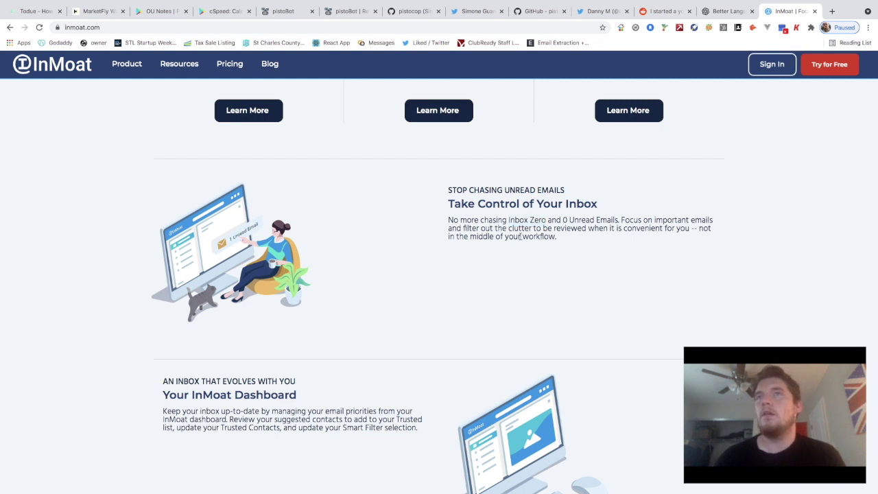
scroll(582, 228, down, 1)
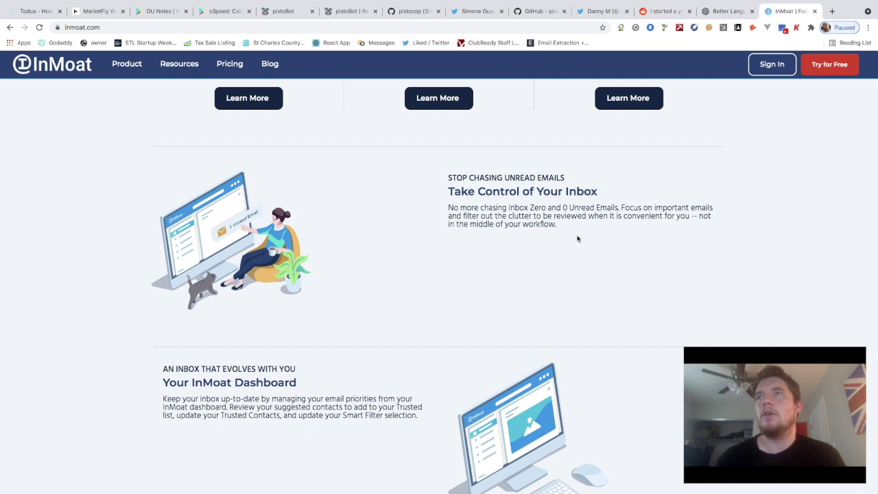
scroll(581, 226, down, 1)
scroll(578, 225, down, 3)
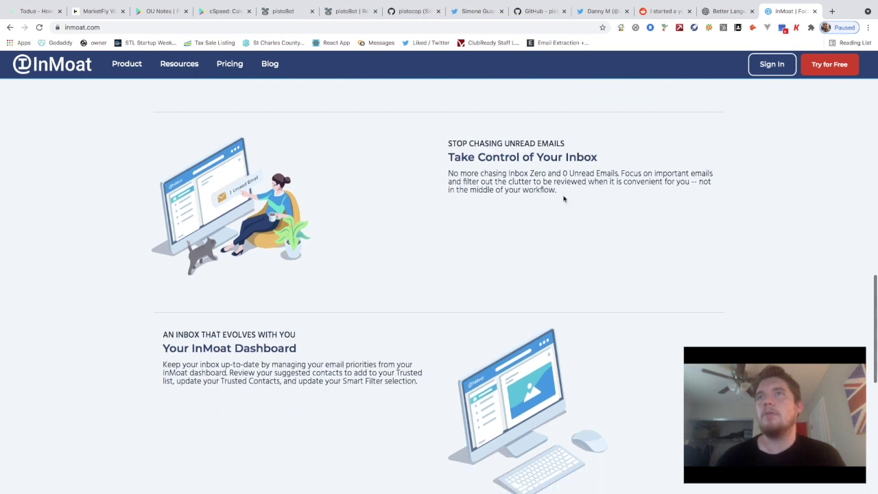
scroll(564, 199, down, 1)
scroll(563, 199, down, 1)
scroll(563, 196, up, 2)
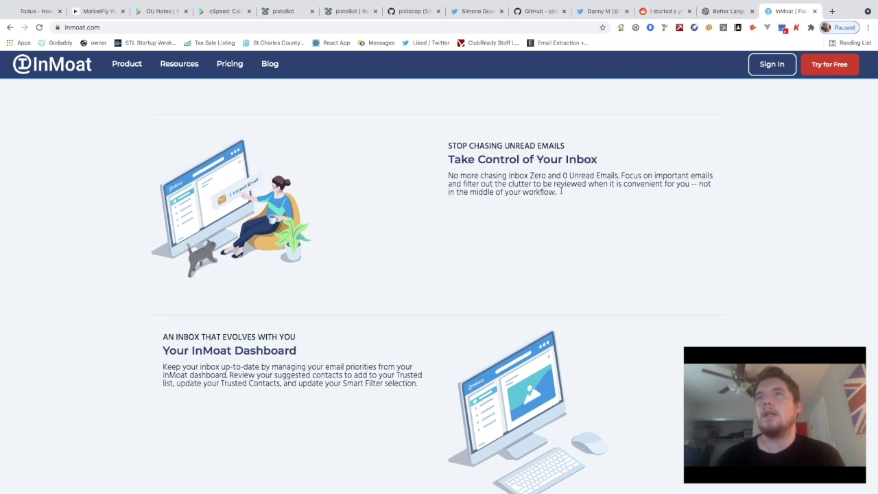
drag(561, 191, 448, 176)
click(486, 192)
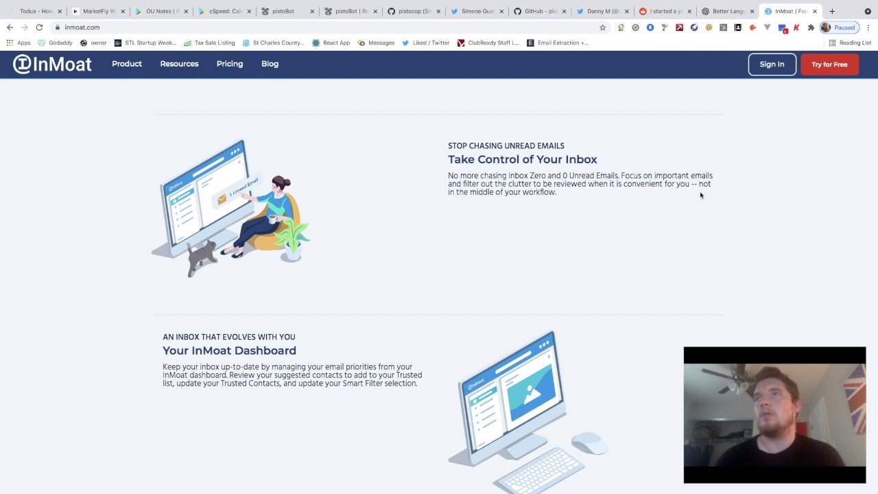
drag(697, 188, 700, 199)
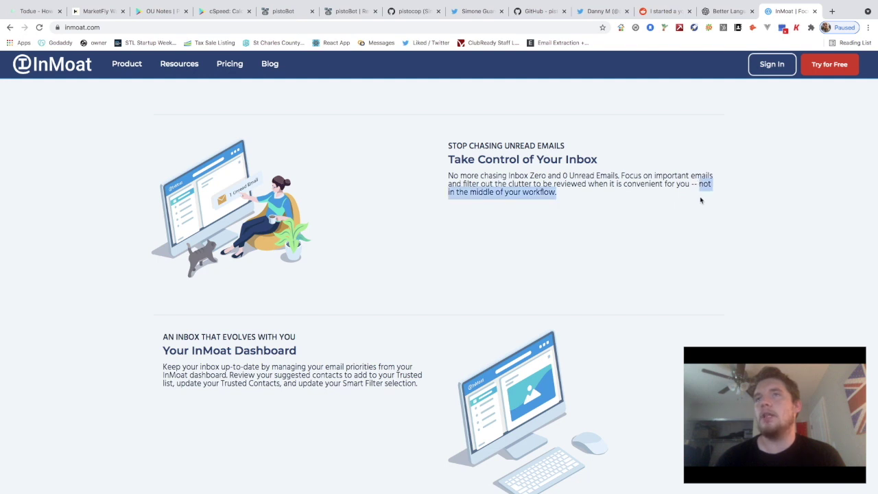
click(600, 187)
drag(698, 188, 553, 199)
scroll(561, 195, up, 1)
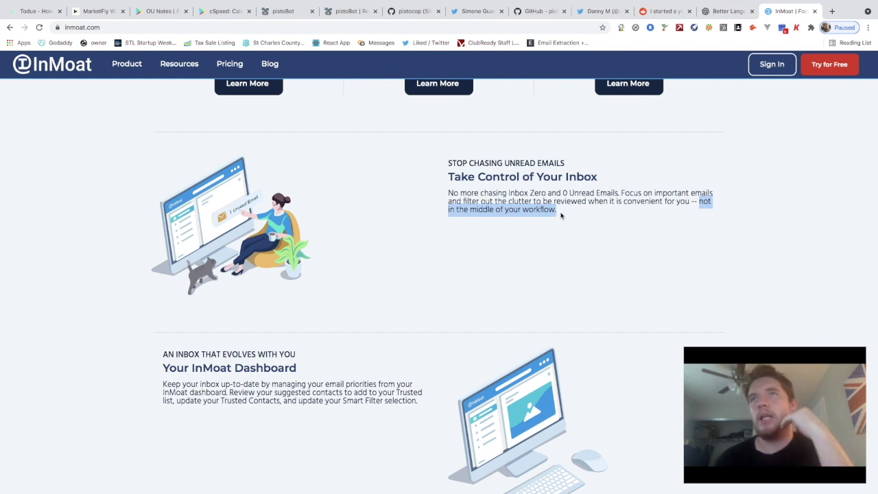
click(691, 203)
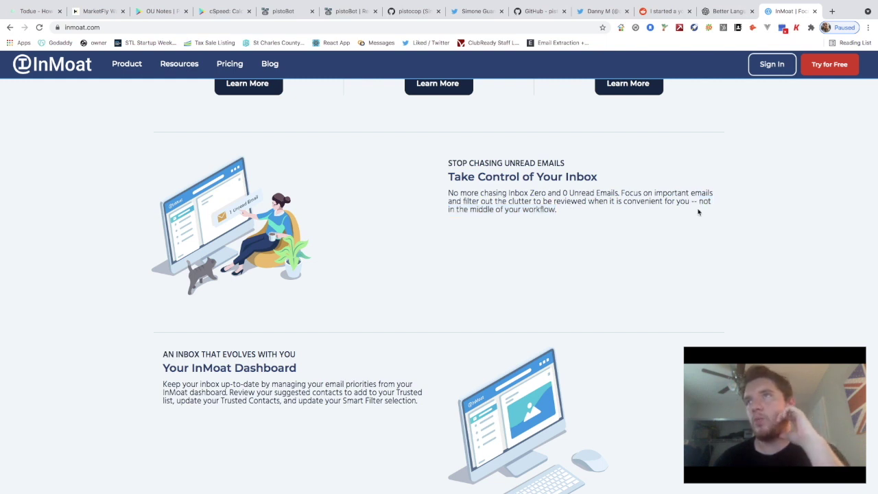
drag(698, 203, 697, 215)
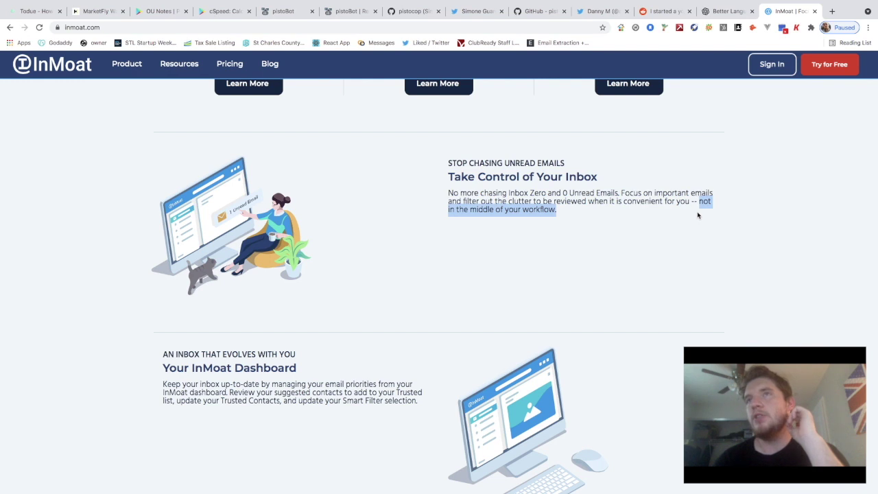
click(614, 209)
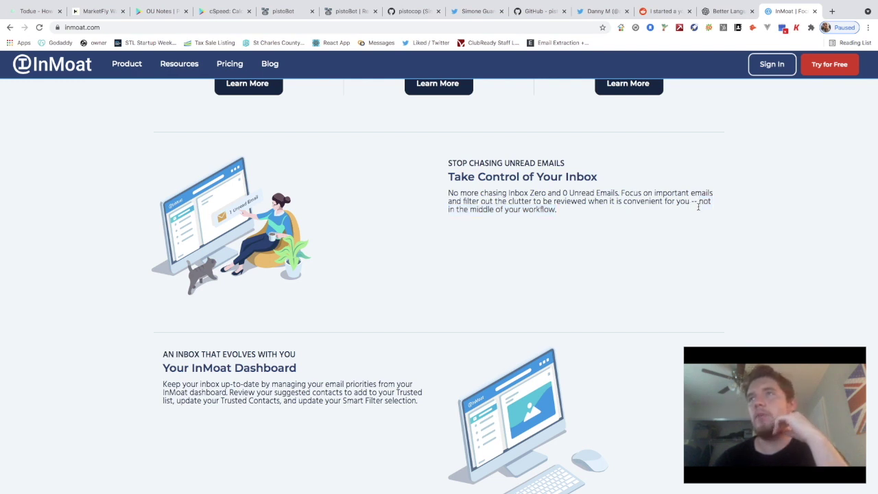
scroll(698, 206, up, 1)
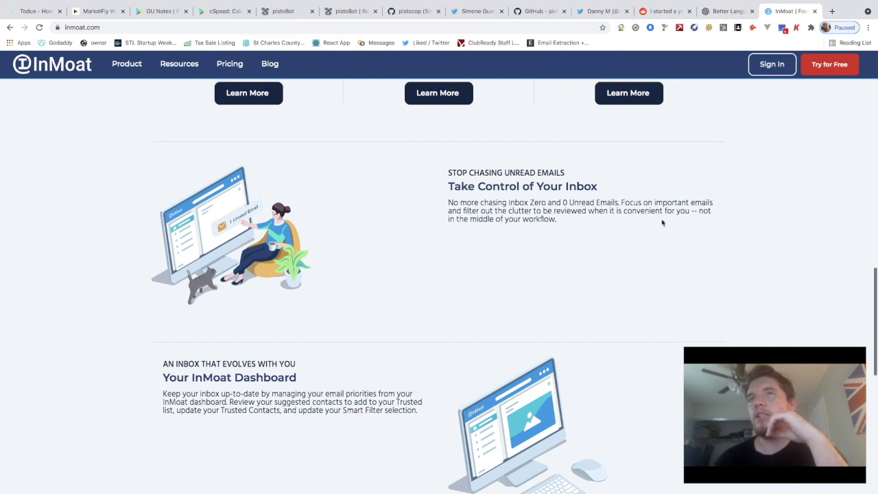
drag(698, 211, 697, 221)
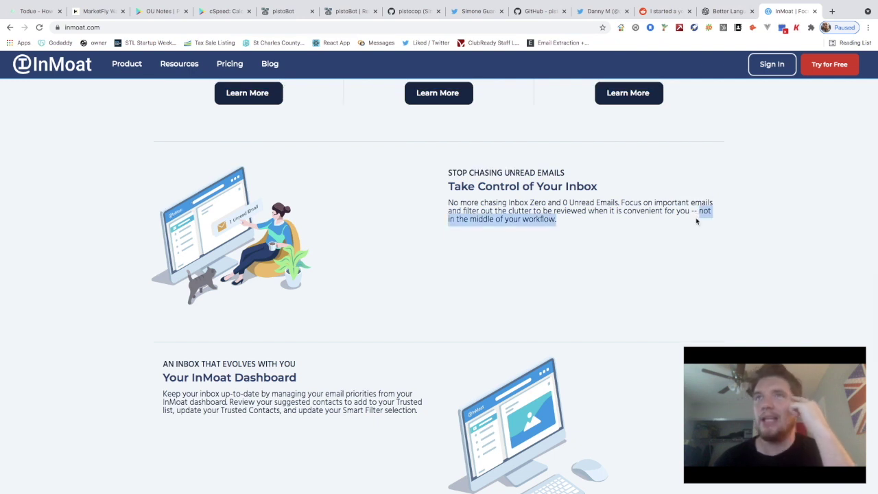
click(703, 211)
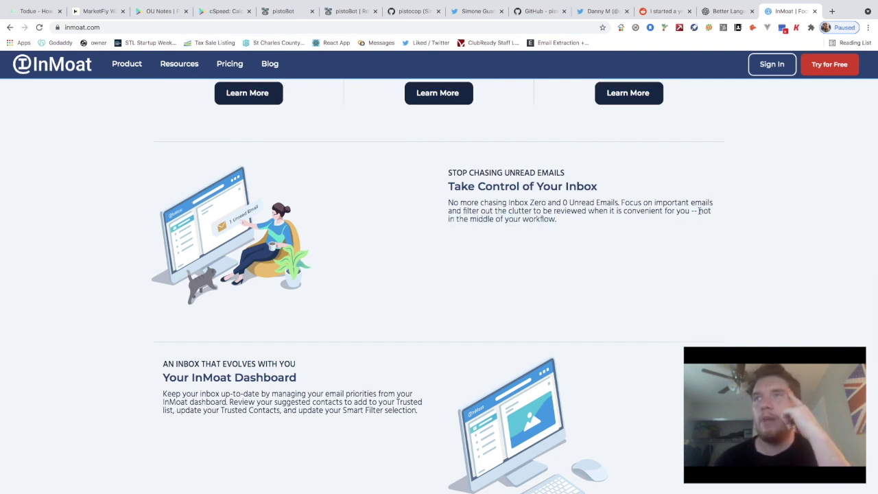
drag(699, 211, 700, 222)
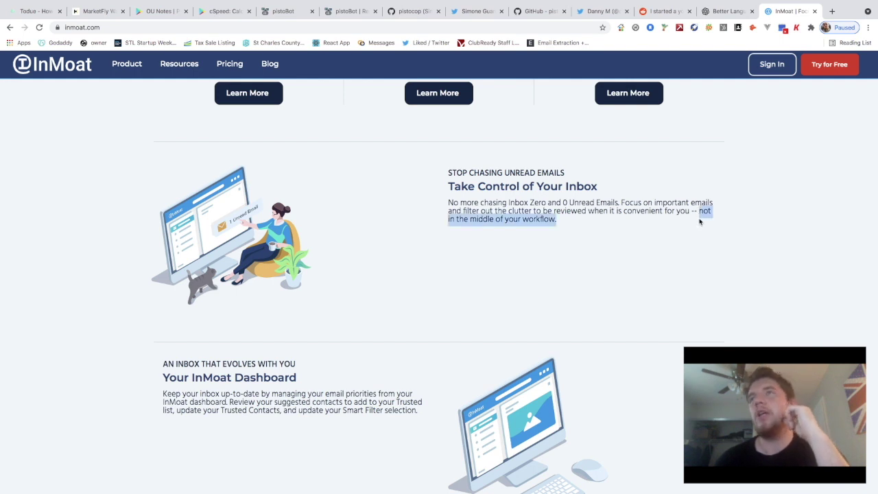
click(697, 212)
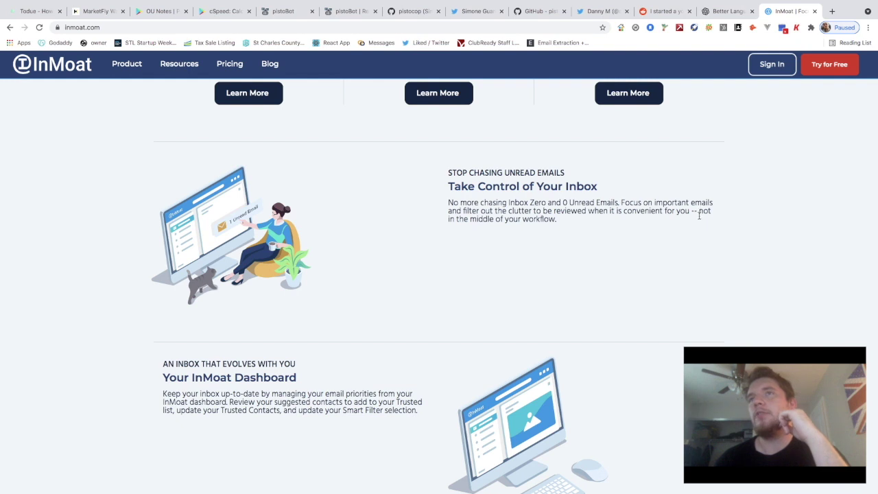
drag(698, 213, 696, 222)
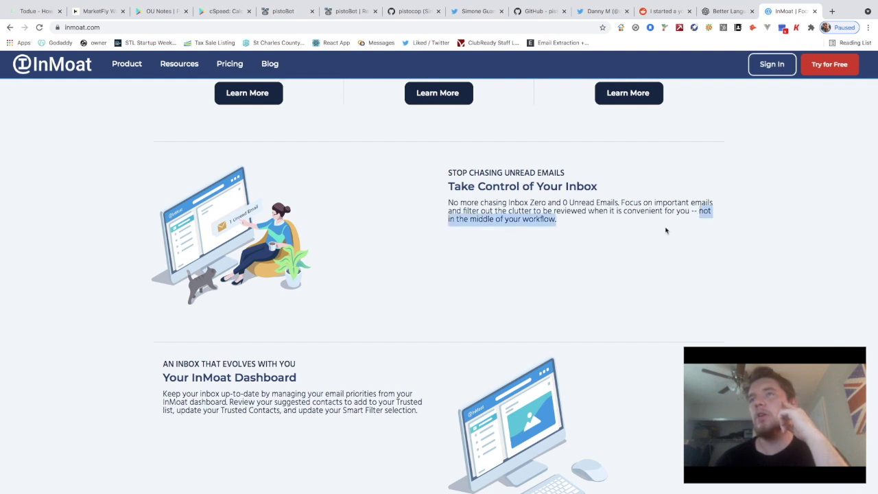
click(629, 227)
drag(564, 226, 696, 213)
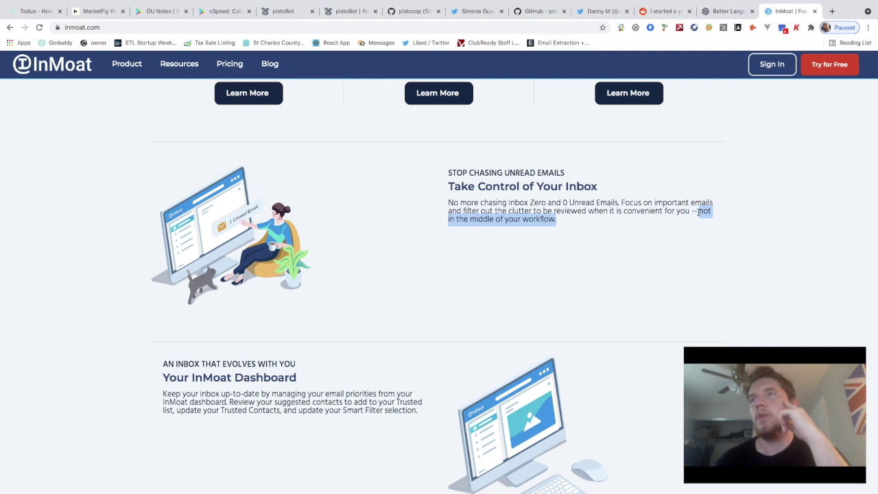
click(574, 226)
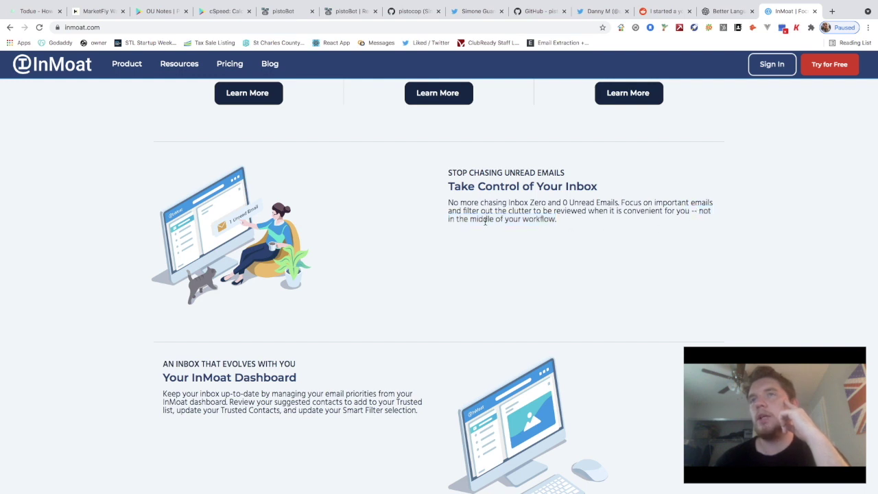
drag(698, 212, 449, 200)
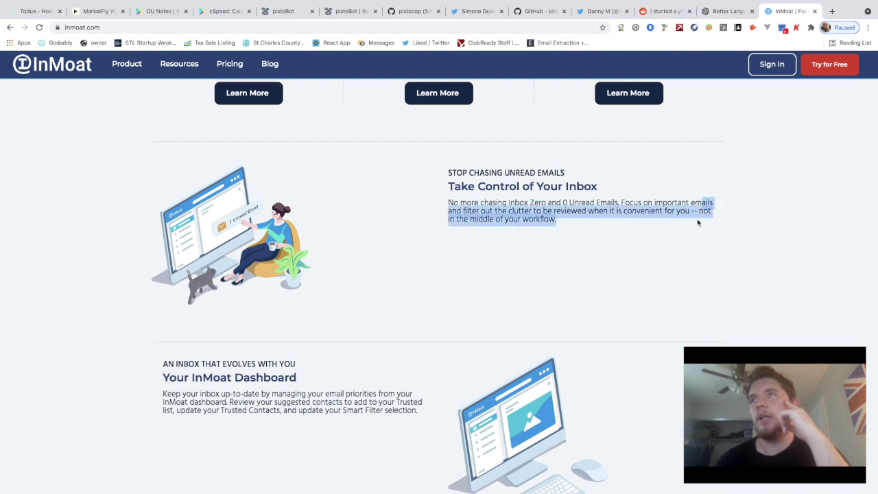
click(699, 213)
drag(698, 211, 701, 221)
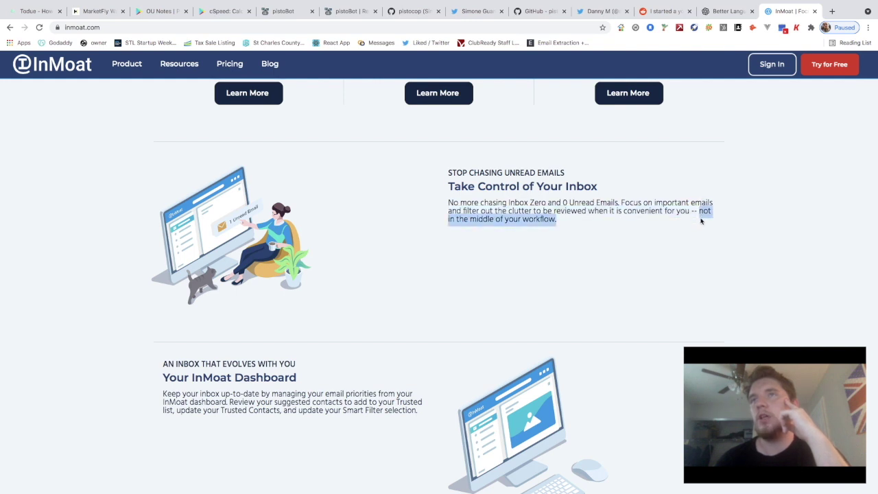
scroll(634, 240, down, 3)
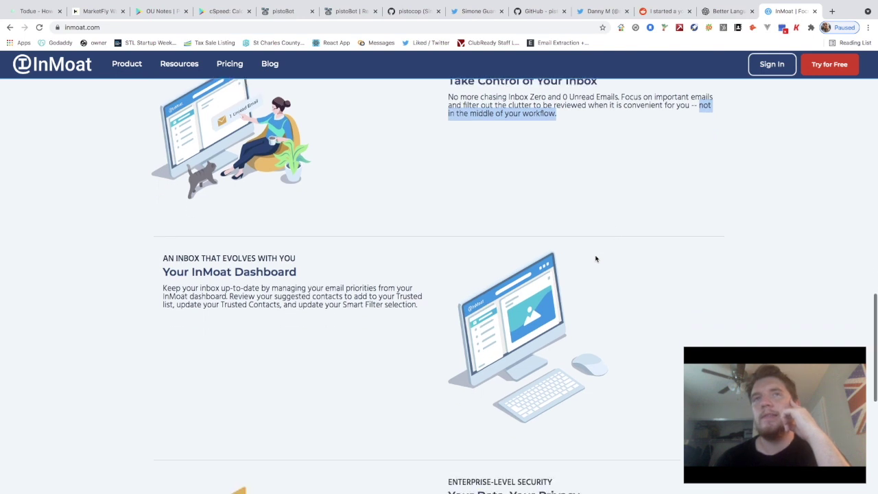
Scroll down to the Your InMoat Dashboard section describing Trusted Contacts and Smart Filters
scroll(321, 274, down, 2)
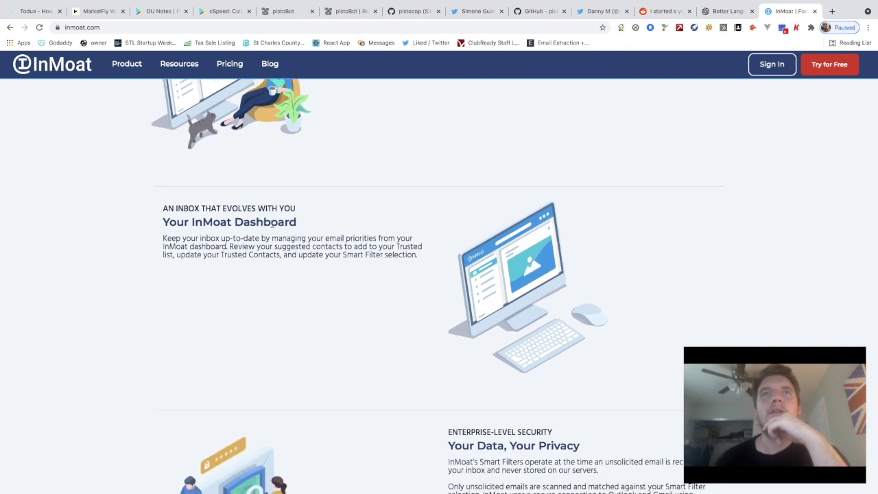
scroll(277, 224, down, 1)
scroll(205, 229, down, 1)
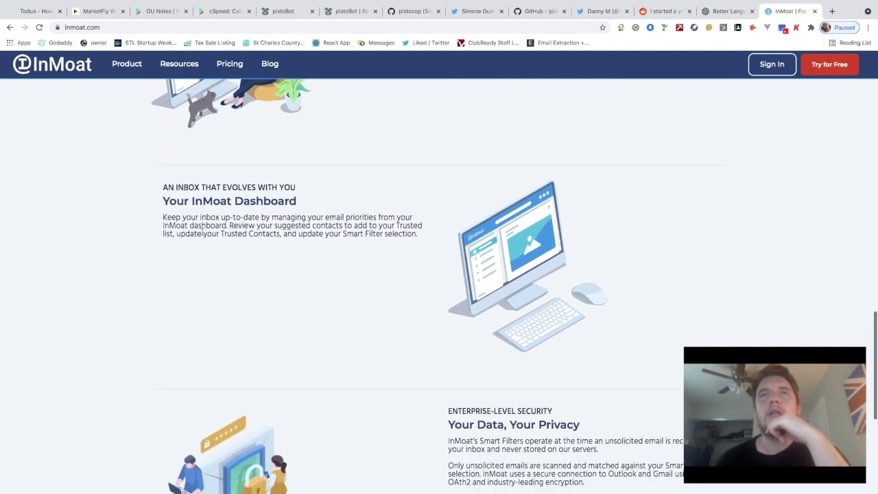
scroll(203, 234, down, 1)
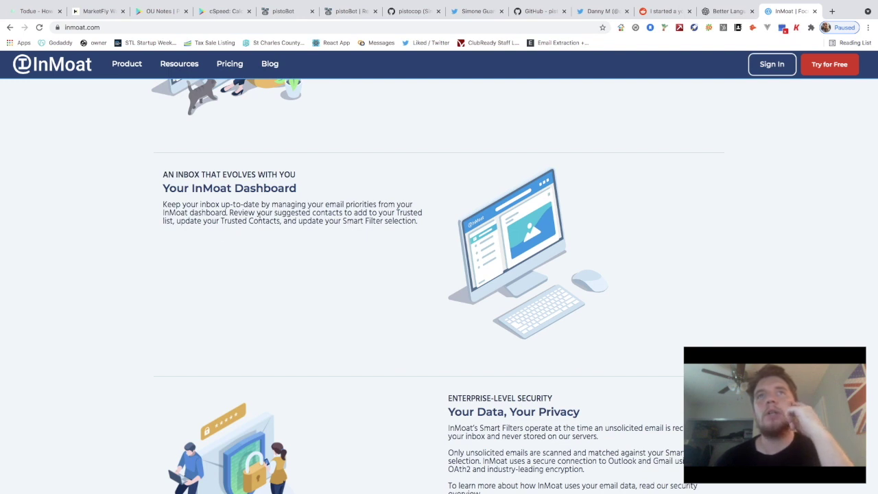
scroll(352, 226, down, 1)
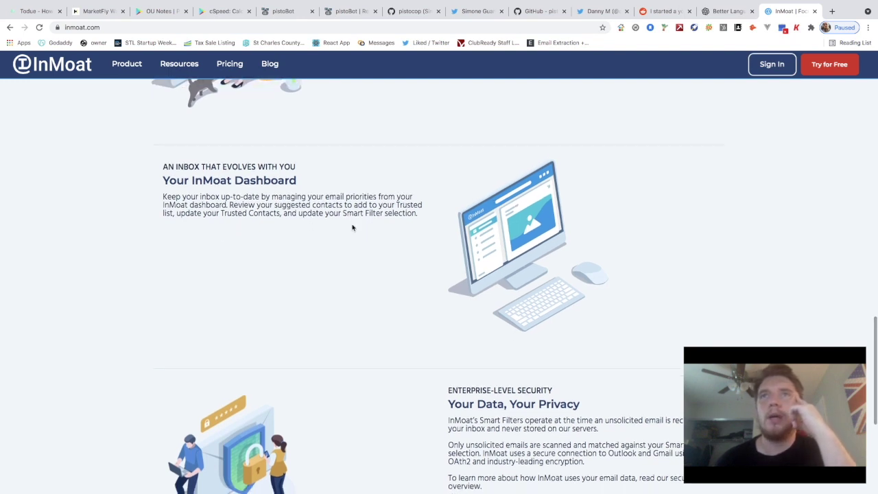
scroll(236, 208, up, 1)
scroll(245, 225, down, 1)
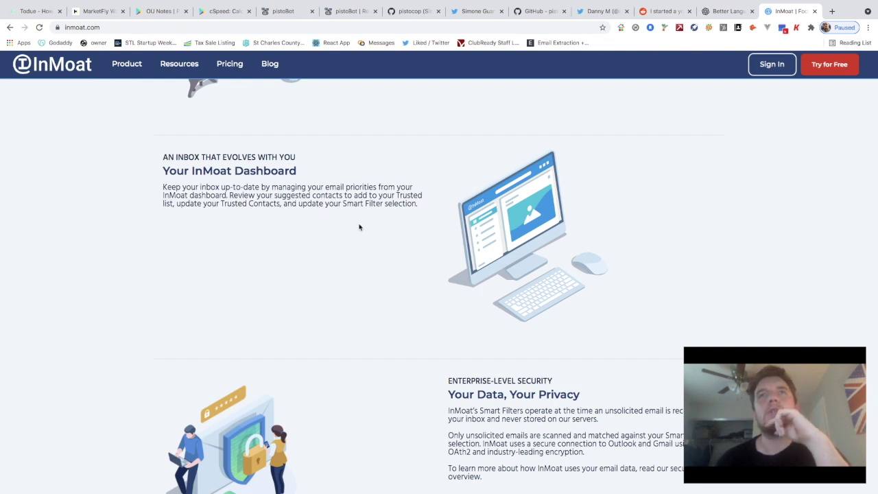
scroll(230, 211, up, 1)
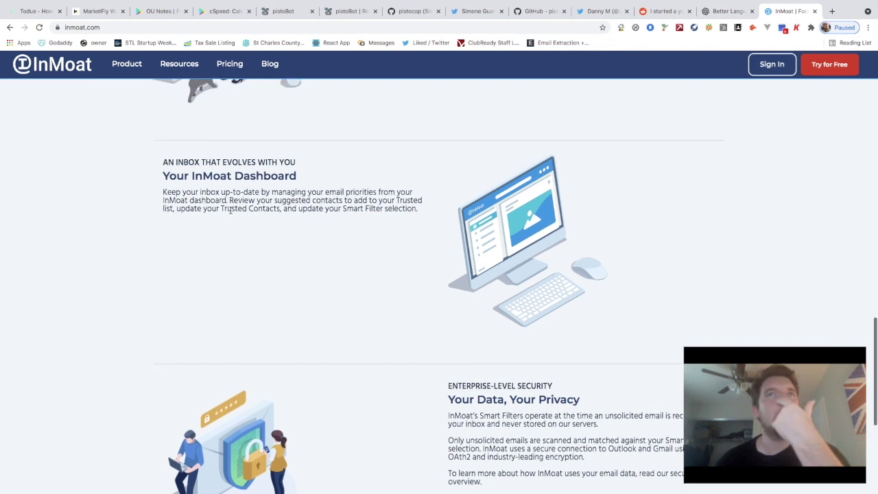
scroll(345, 227, down, 1)
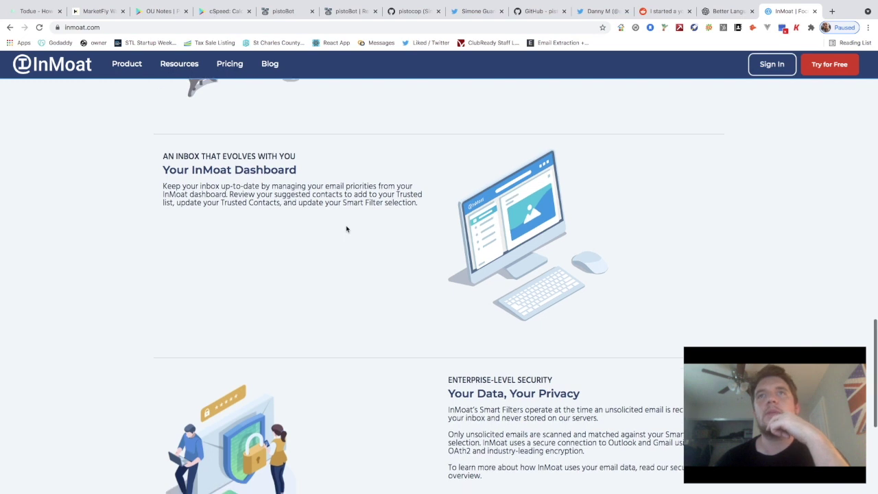
scroll(410, 245, down, 2)
scroll(537, 254, down, 3)
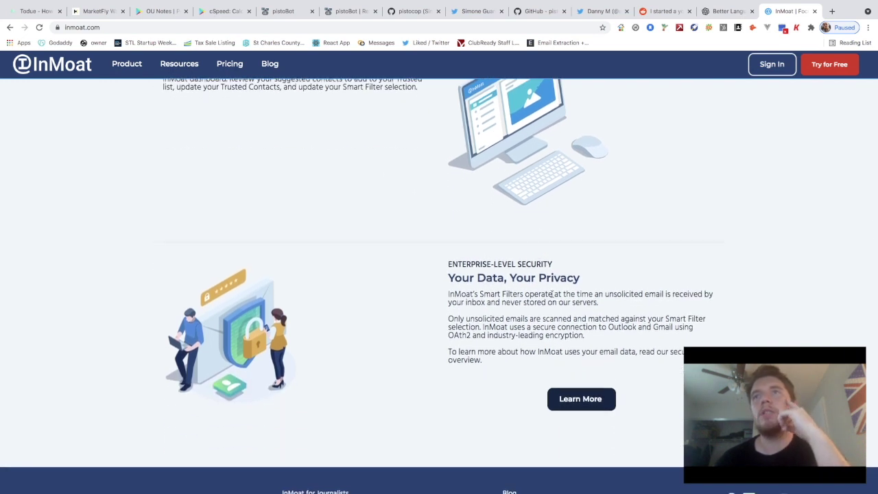
scroll(487, 286, up, 1)
scroll(529, 301, down, 1)
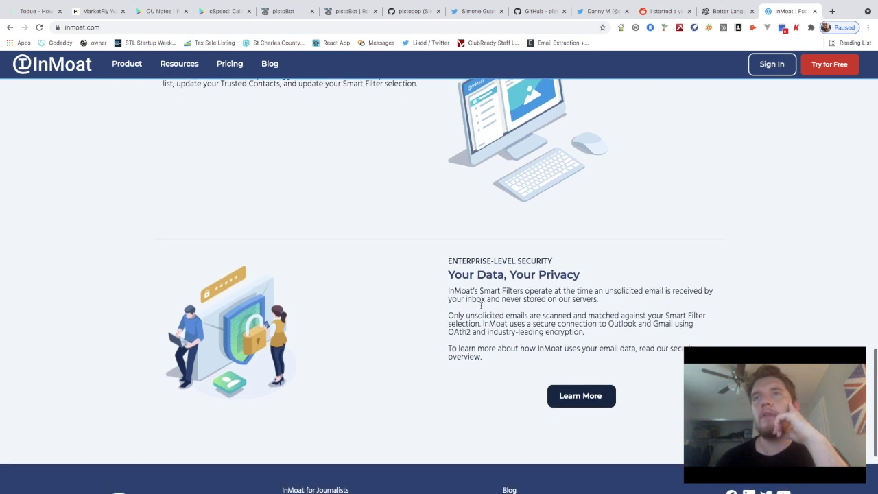
scroll(590, 305, down, 1)
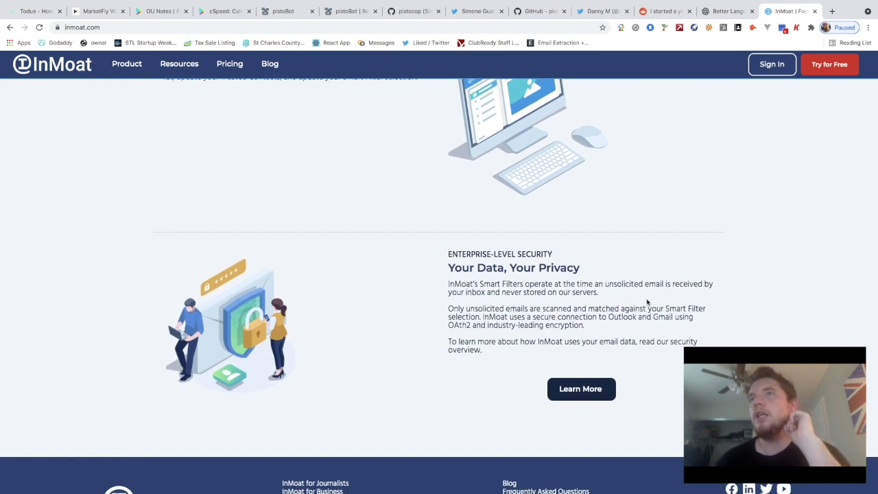
scroll(650, 302, down, 1)
scroll(547, 310, up, 1)
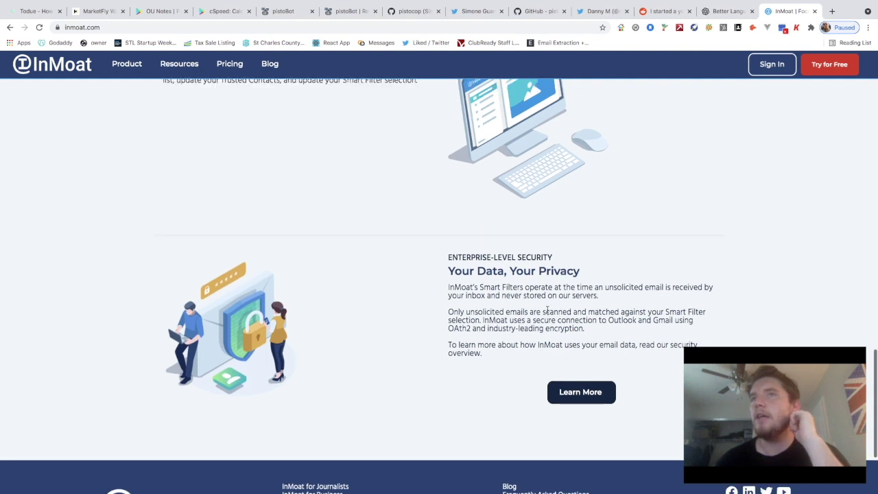
scroll(528, 321, down, 1)
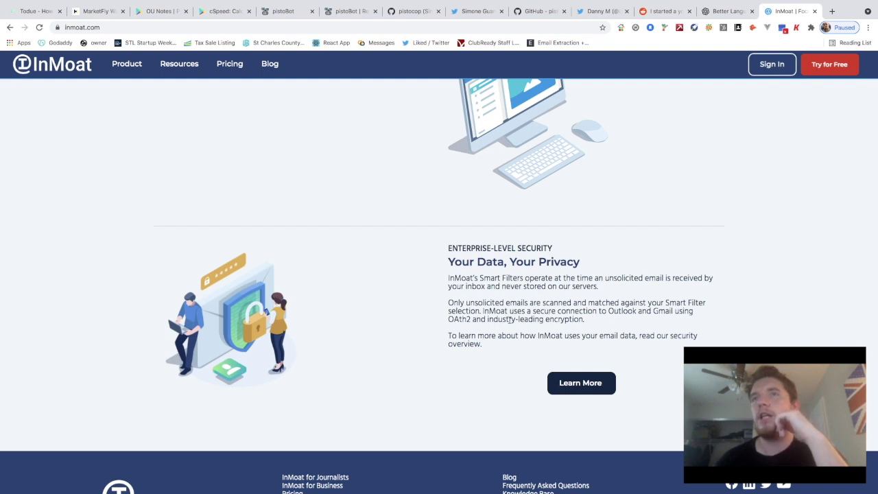
scroll(518, 319, up, 1)
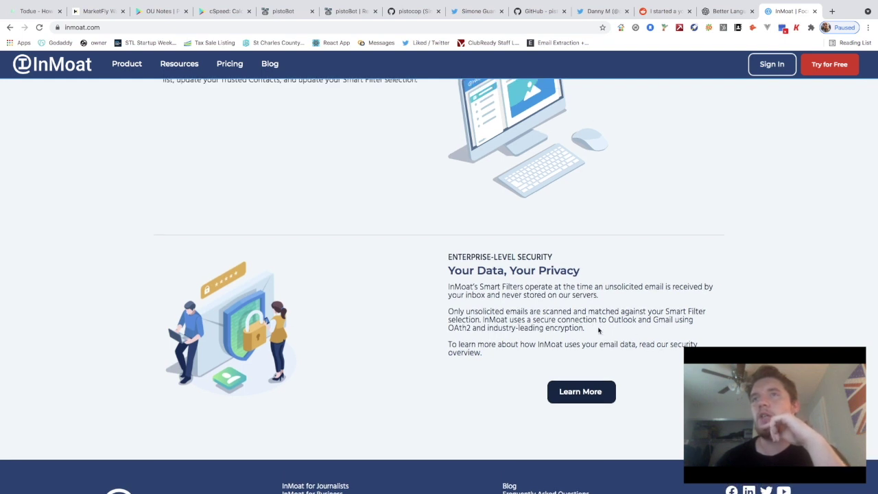
scroll(563, 329, down, 1)
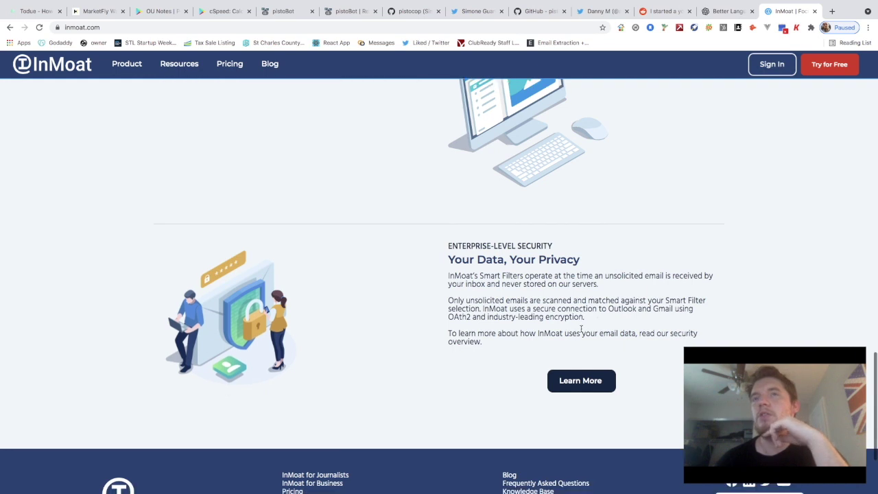
scroll(490, 324, up, 1)
scroll(487, 329, down, 1)
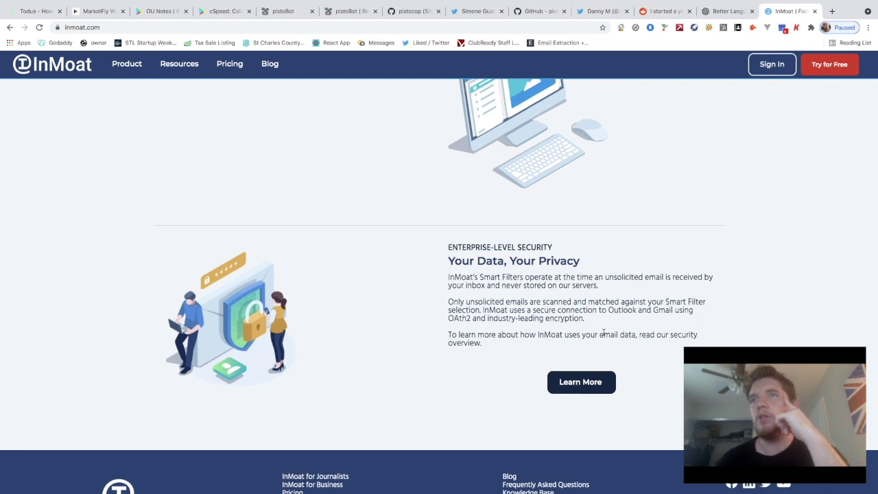
scroll(604, 335, up, 1)
scroll(604, 335, up, 1)
scroll(604, 335, down, 3)
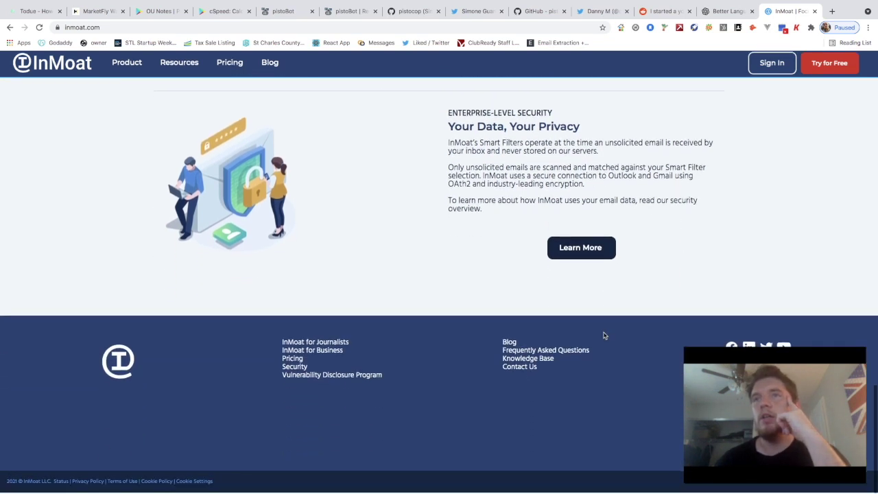
scroll(374, 387, up, 15)
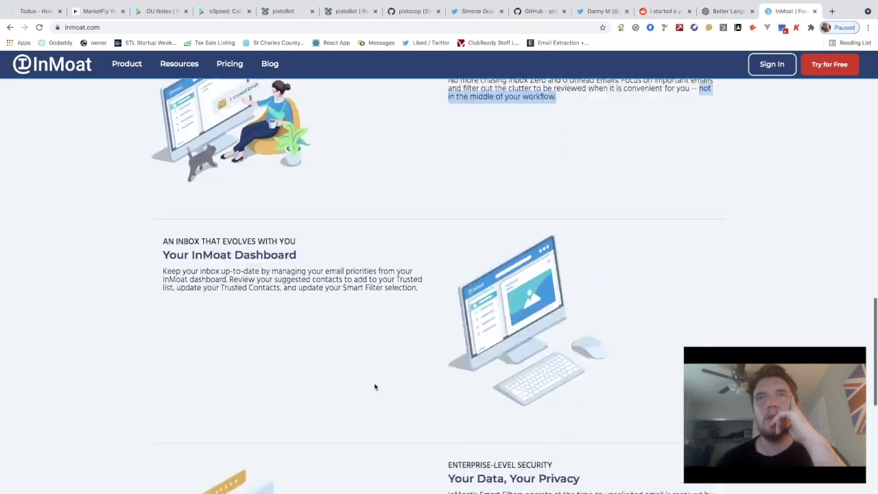
scroll(375, 386, up, 4)
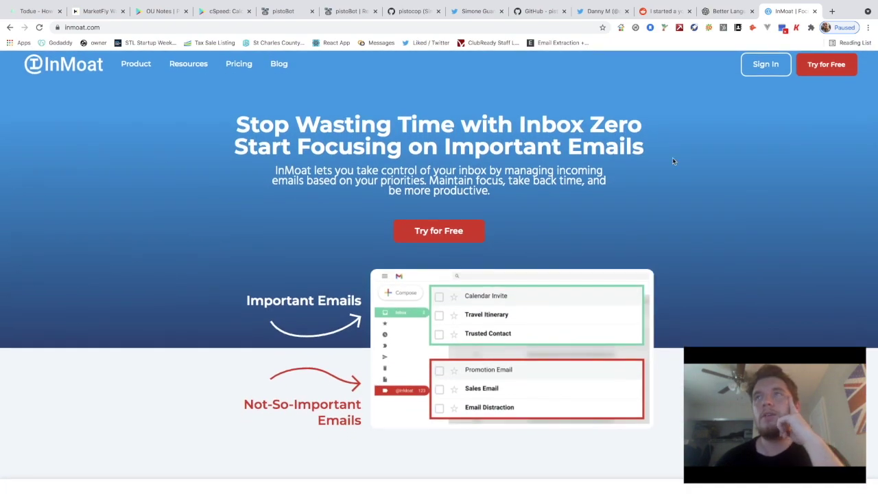
scroll(410, 326, down, 6)
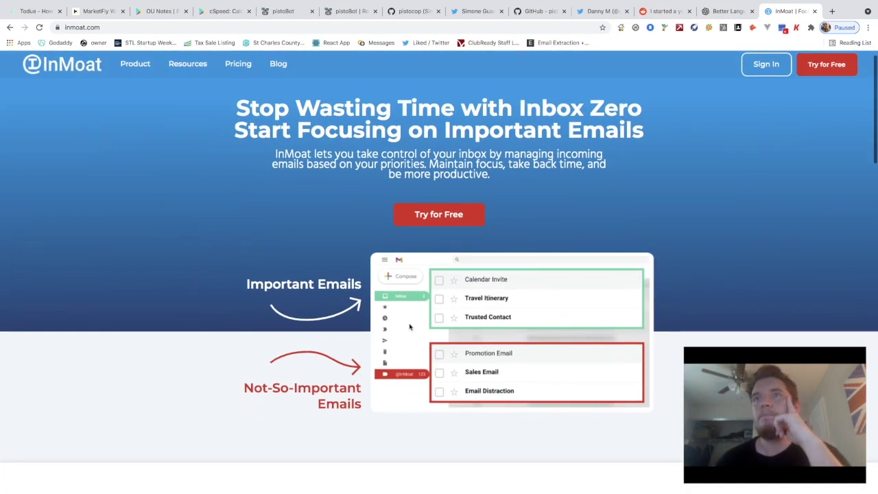
scroll(409, 327, up, 5)
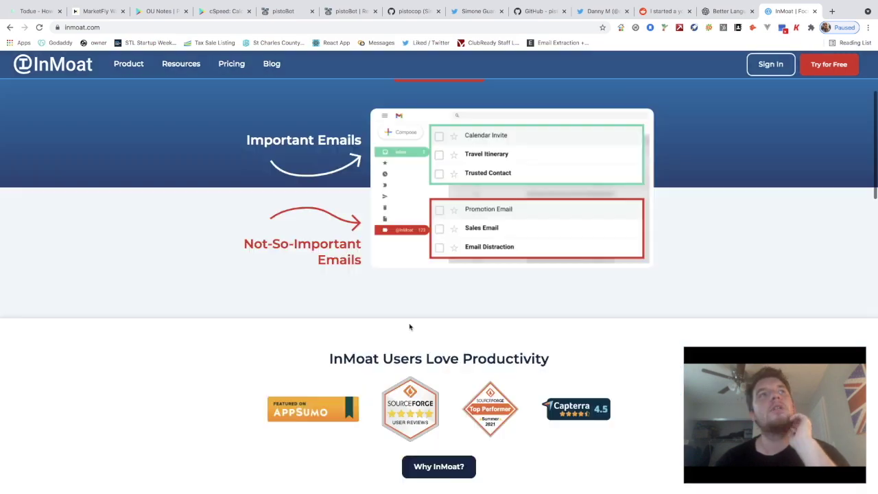
scroll(306, 218, down, 12)
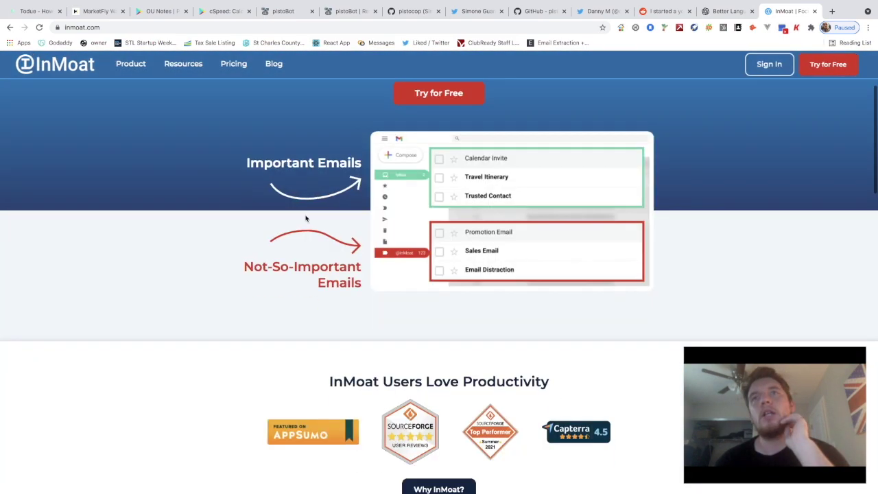
scroll(405, 343, down, 3)
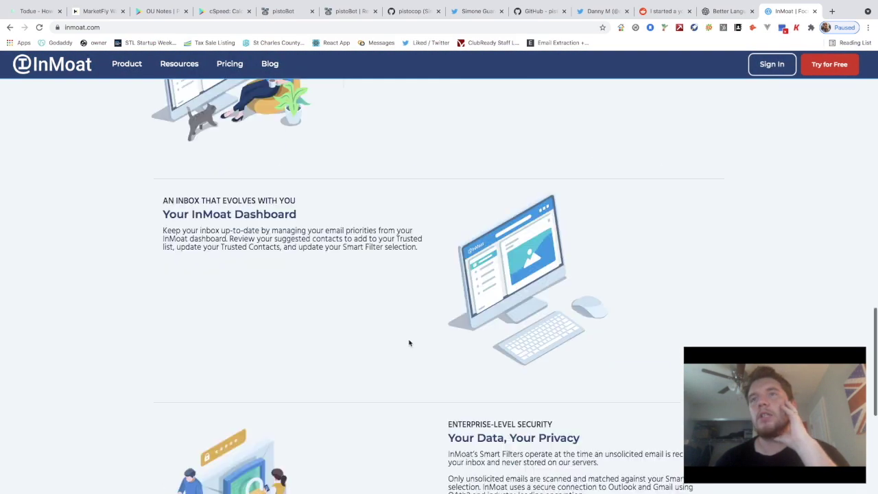
scroll(407, 344, up, 1)
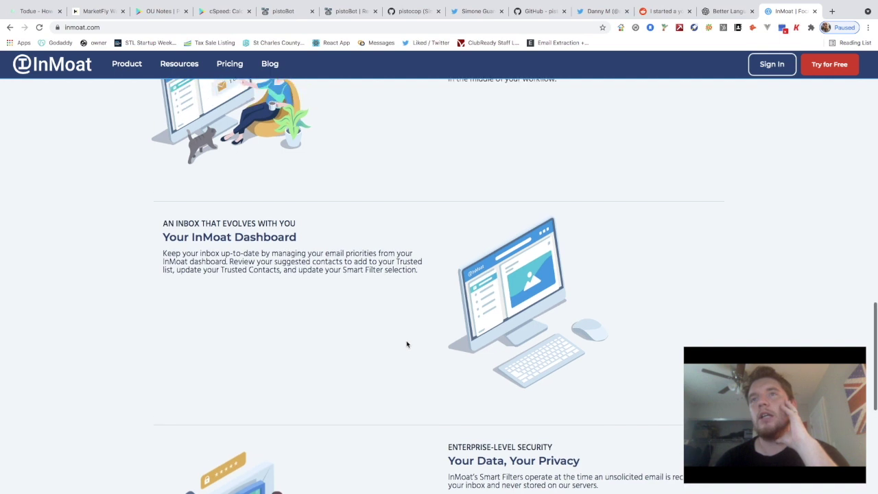
scroll(407, 344, down, 5)
scroll(504, 321, up, 2)
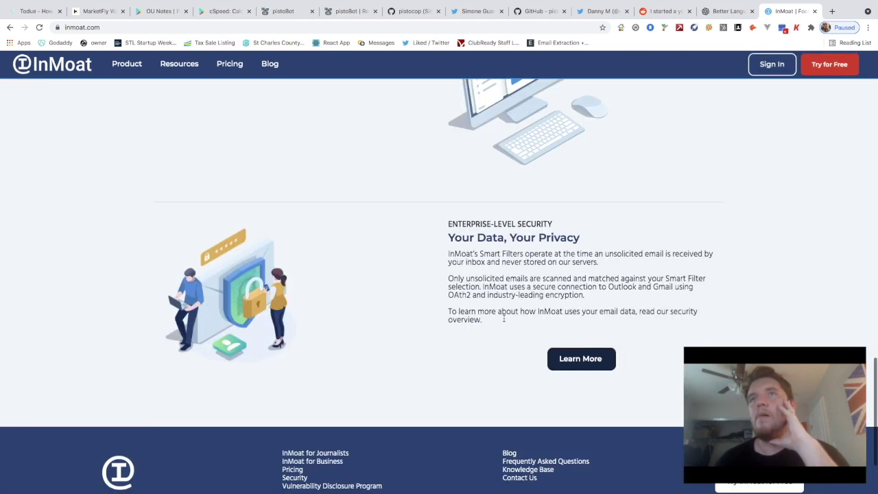
scroll(504, 319, up, 3)
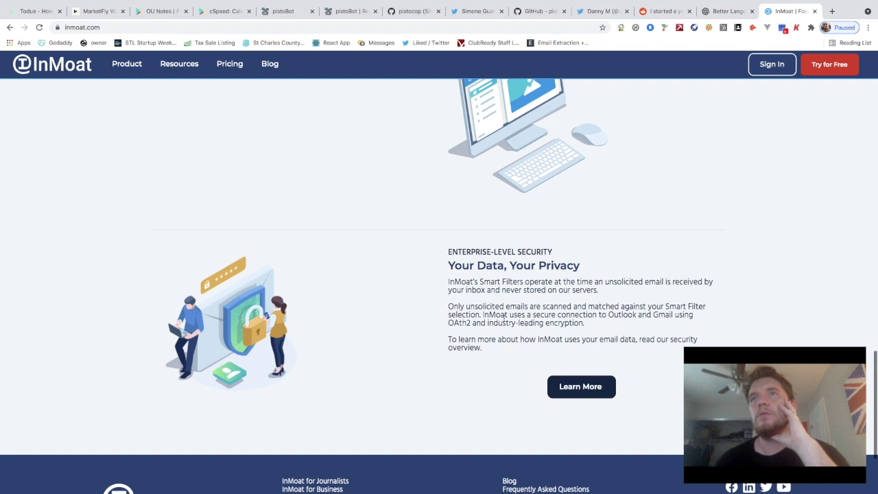
click(179, 64)
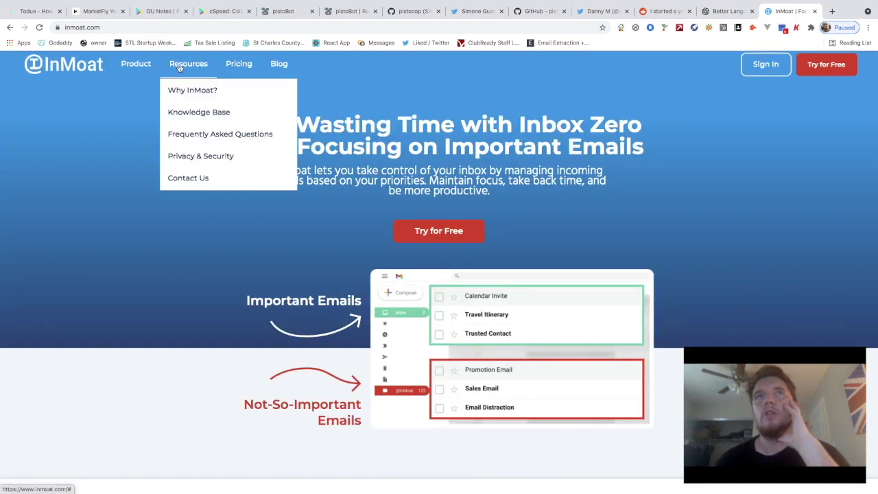
Sign up for the free trial with Google and allow InMoat access to the chosen Gmail account
click(820, 68)
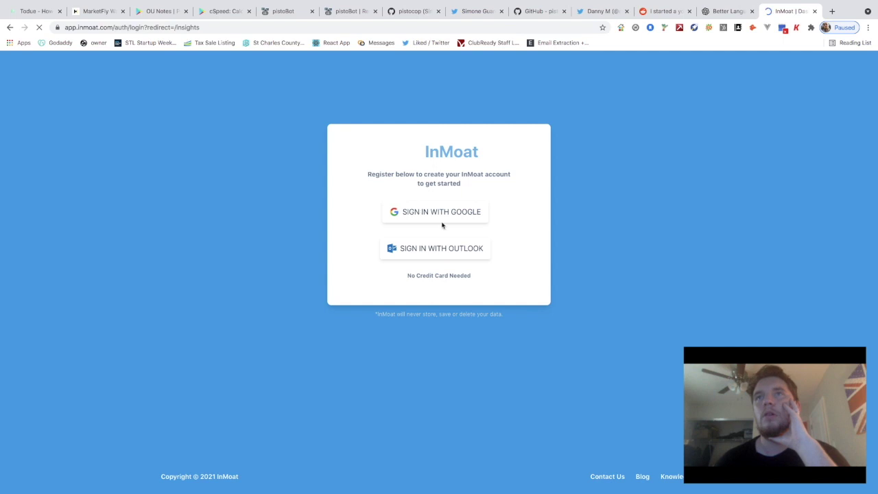
click(440, 212)
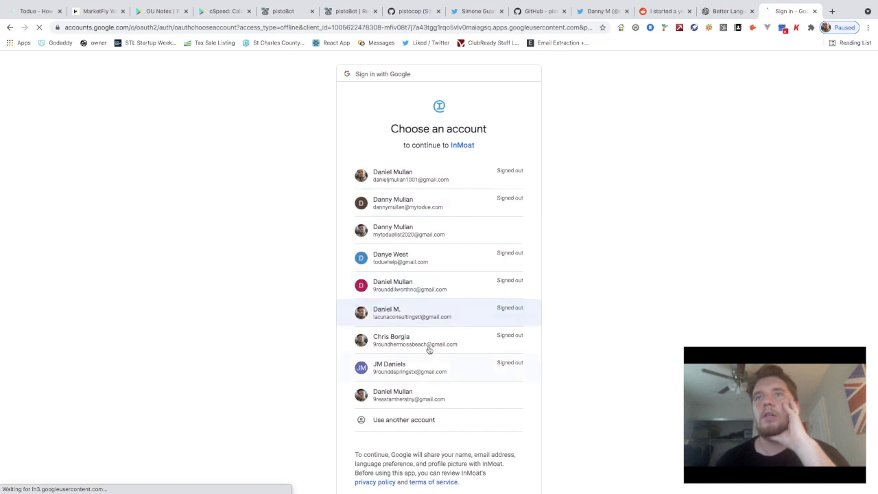
click(443, 240)
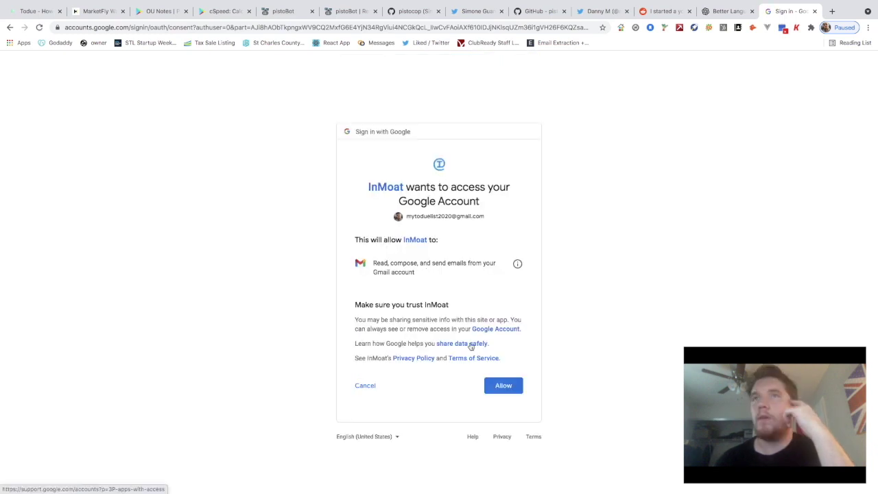
click(498, 392)
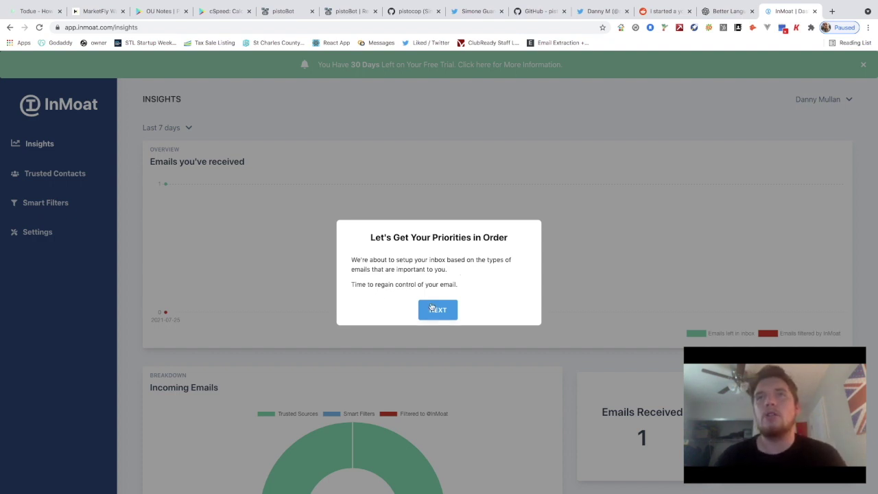
Start the inbox setup from the 'Let's Get Your Priorities in Order' prompt
click(431, 310)
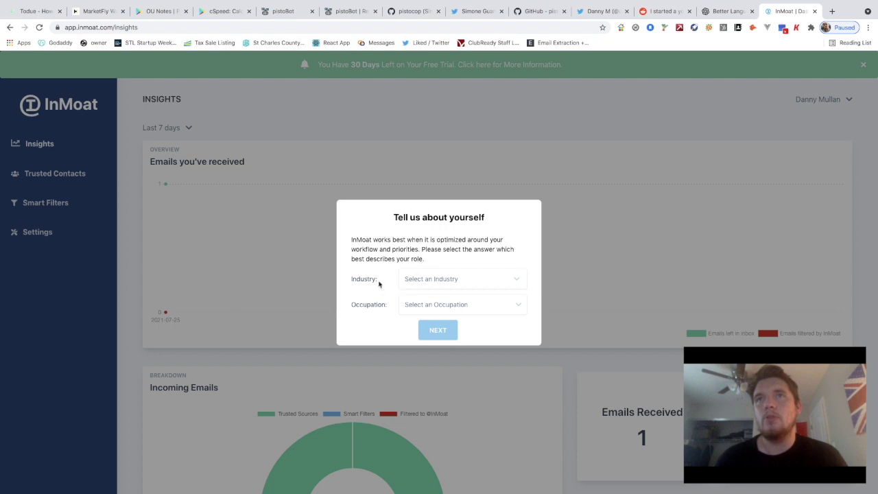
Set Industry to Other and Occupation to Owner or Founder, then continue the setup
click(420, 279)
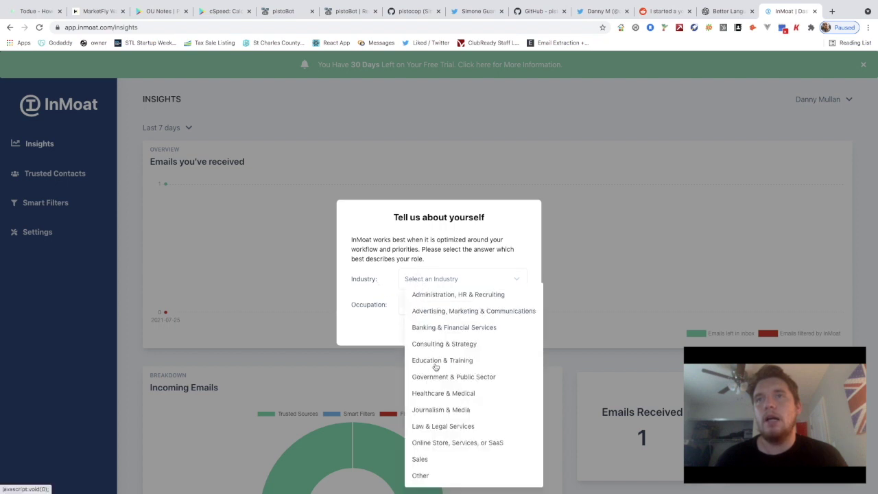
scroll(435, 368, down, 1)
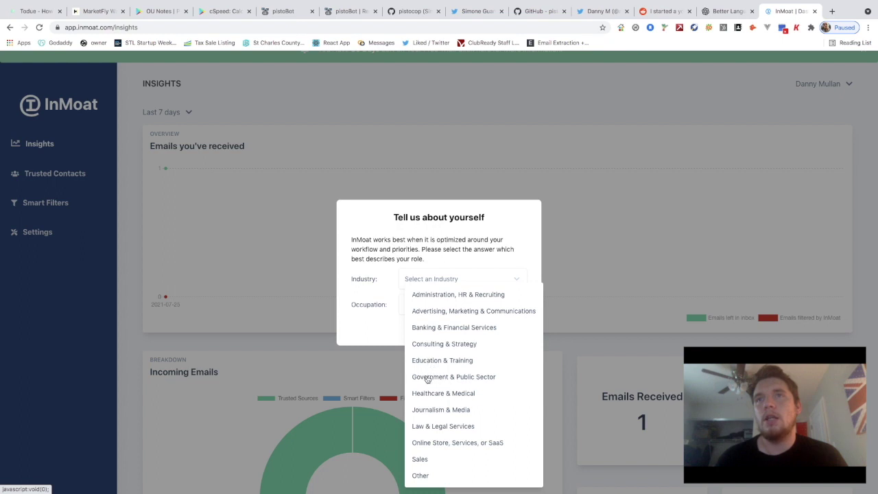
scroll(424, 444, down, 1)
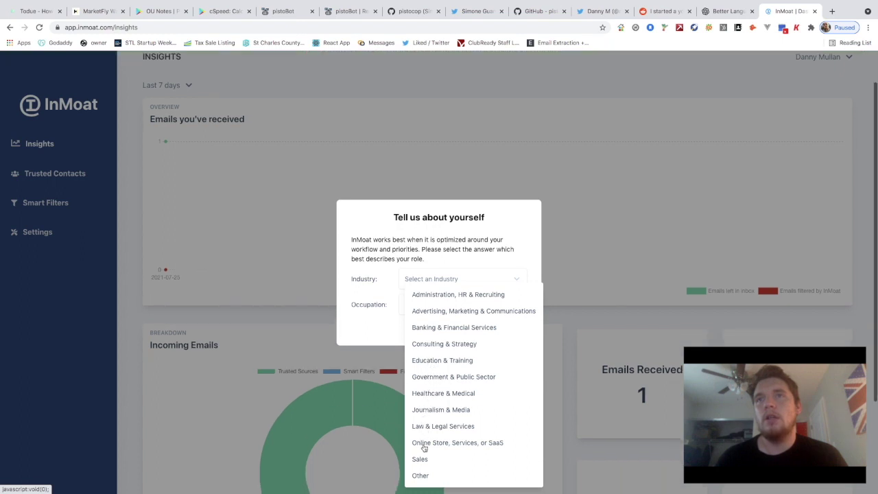
click(420, 475)
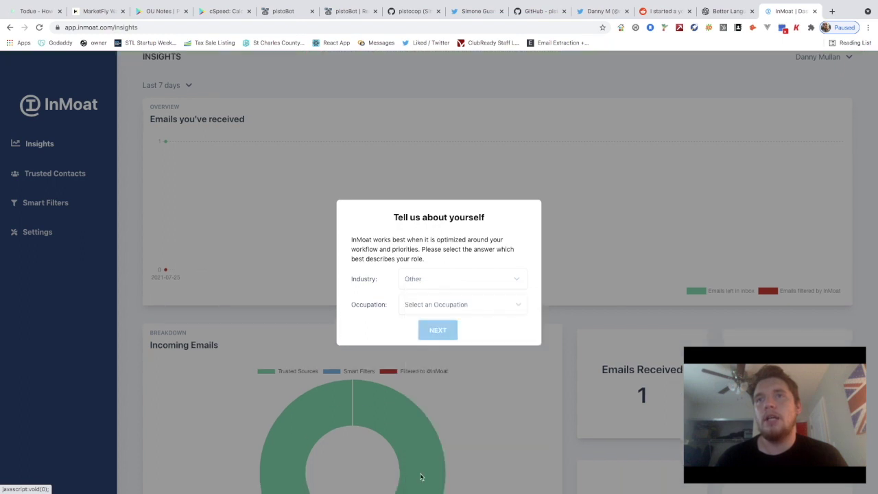
click(424, 310)
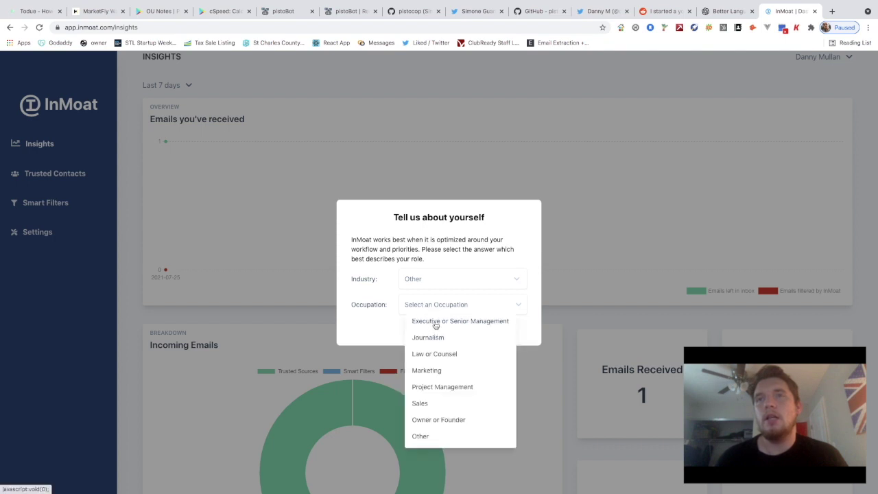
click(419, 419)
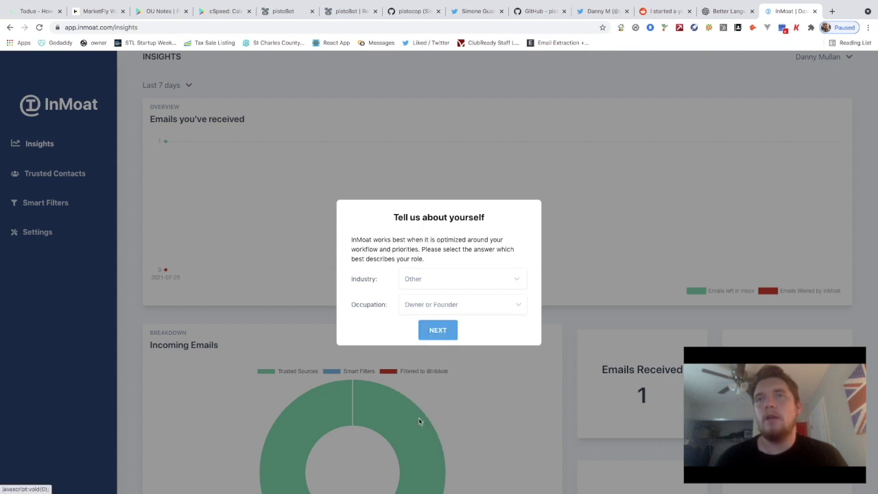
click(431, 333)
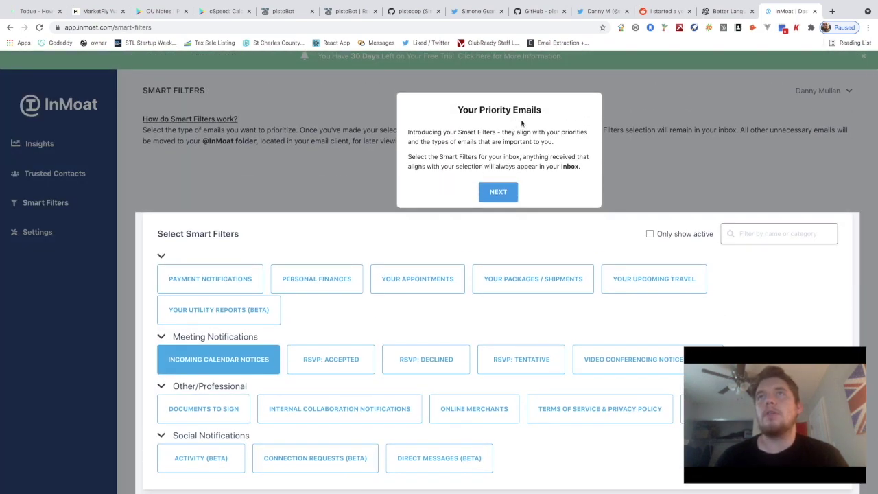
Step through the Smart Filters, Trusted Contacts and Suggested Contacts tour to its end
scroll(439, 137, down, 1)
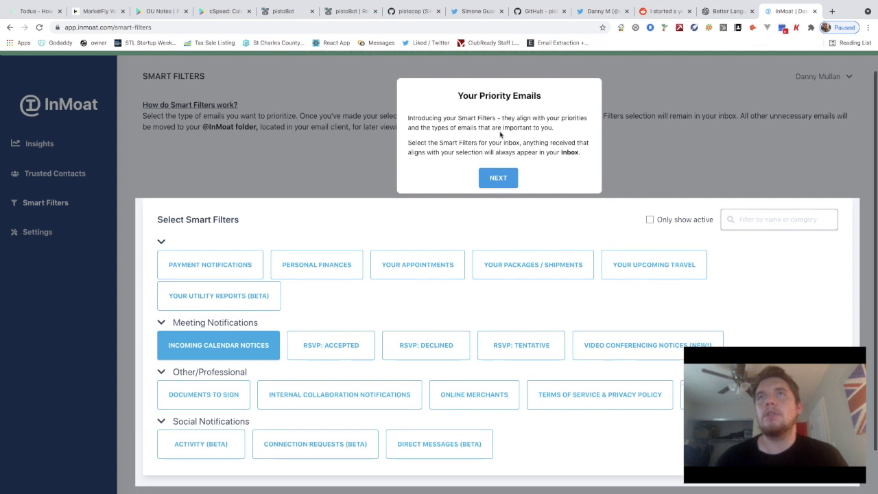
scroll(455, 141, down, 1)
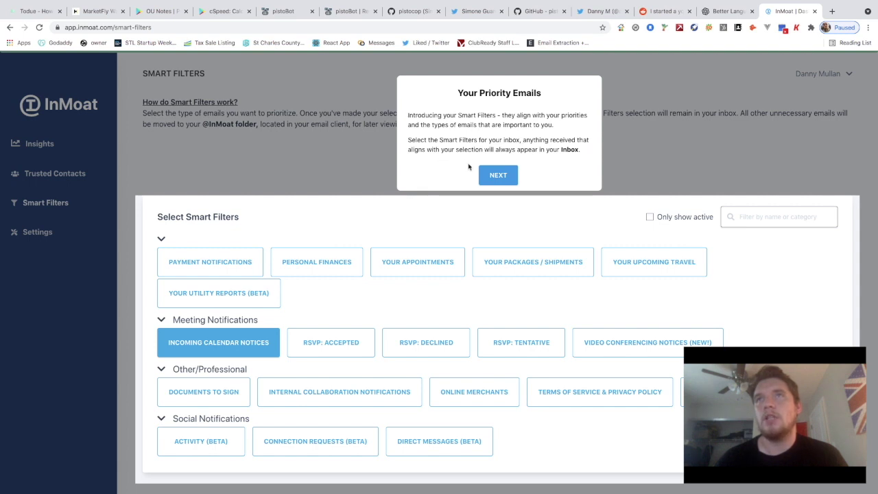
click(497, 175)
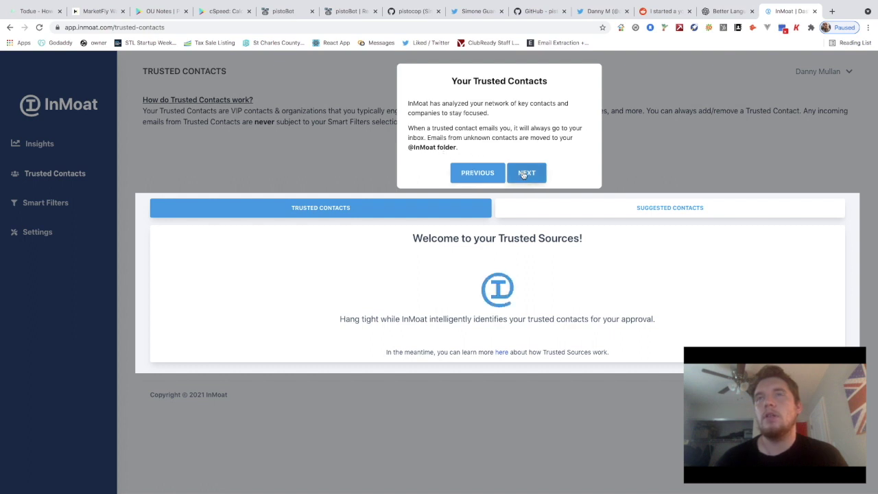
click(523, 175)
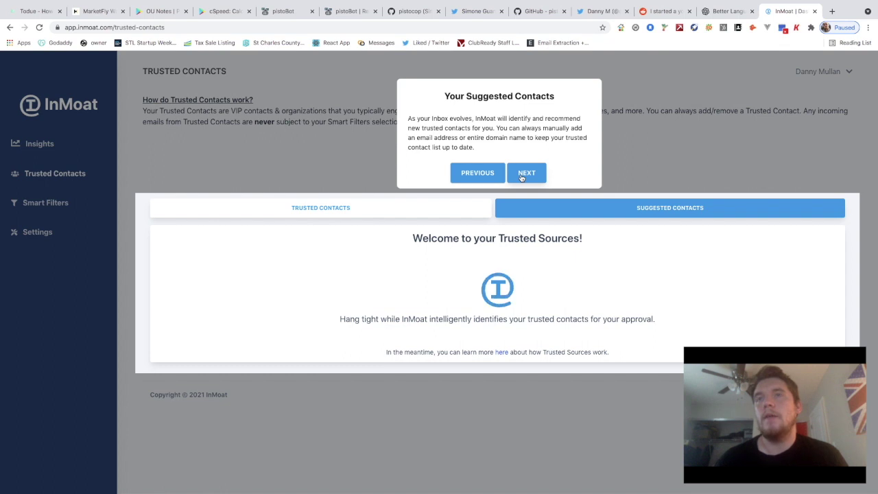
click(523, 175)
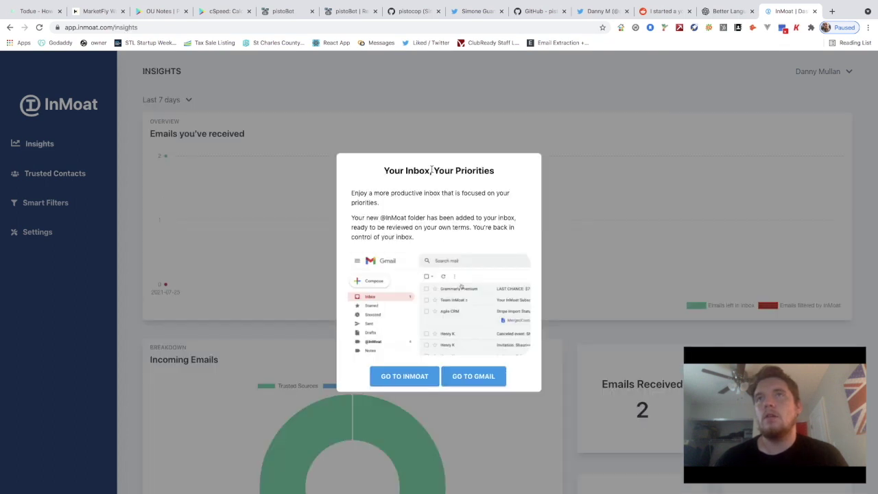
Close the 'Your Inbox, Your Priorities' welcome note with Go to InMoat
scroll(411, 199, down, 1)
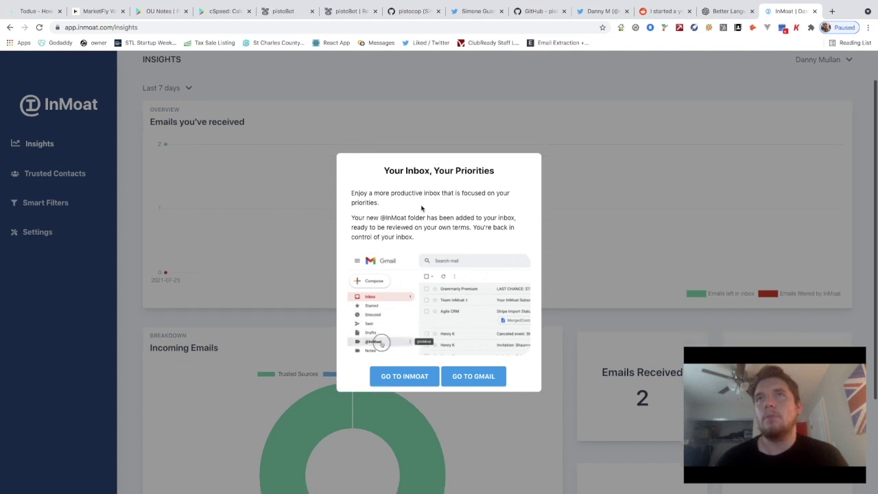
scroll(421, 208, up, 2)
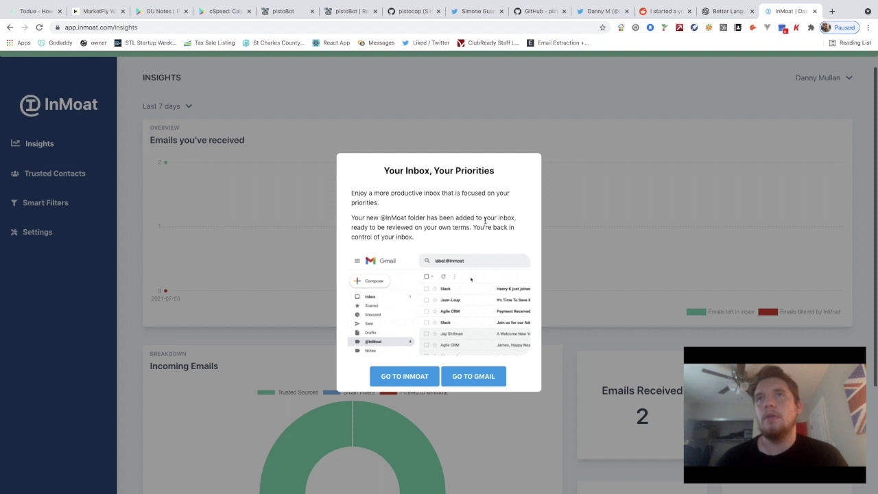
scroll(456, 225, down, 1)
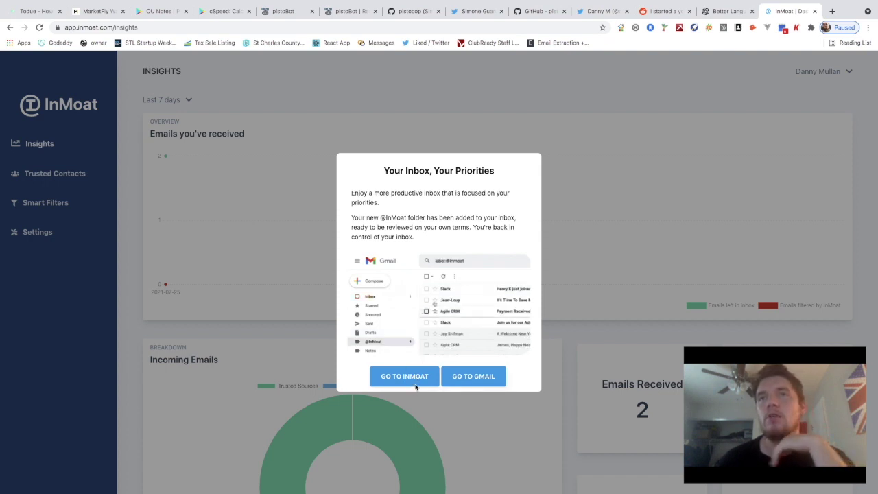
click(414, 383)
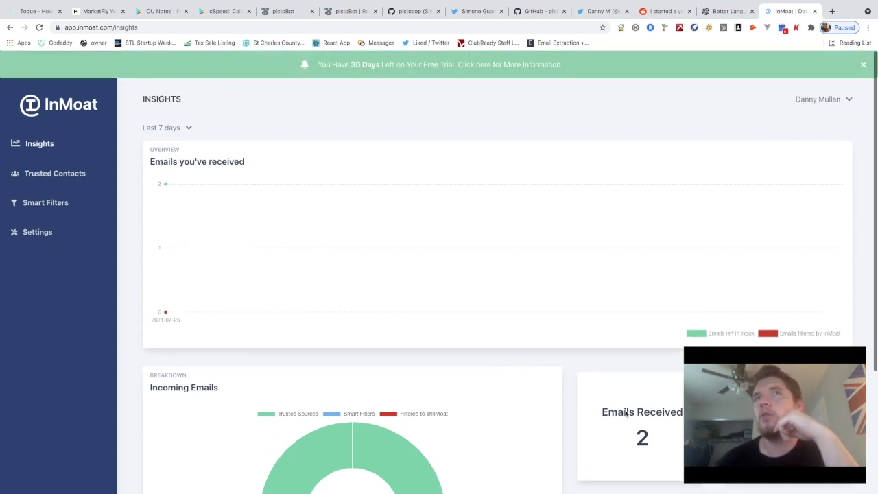
Reload Insights and change its reporting period from Last 7 days to Last 9 months
mouse_move(211, 252)
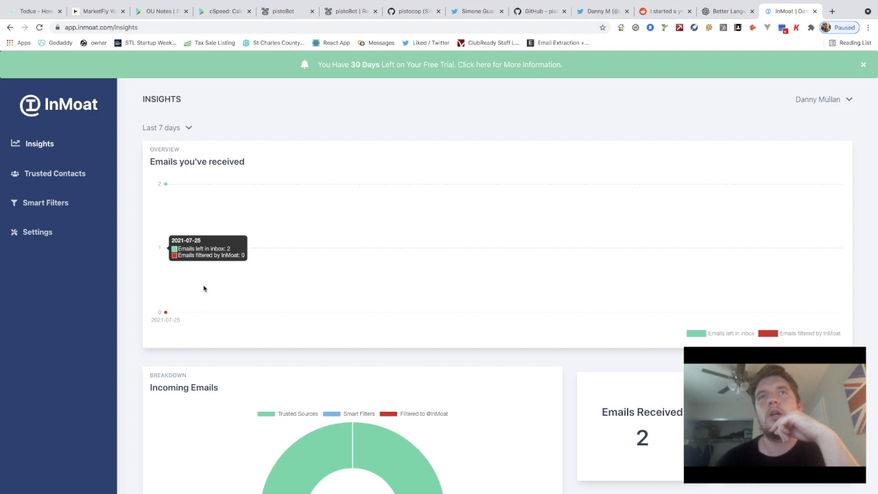
scroll(203, 288, down, 1)
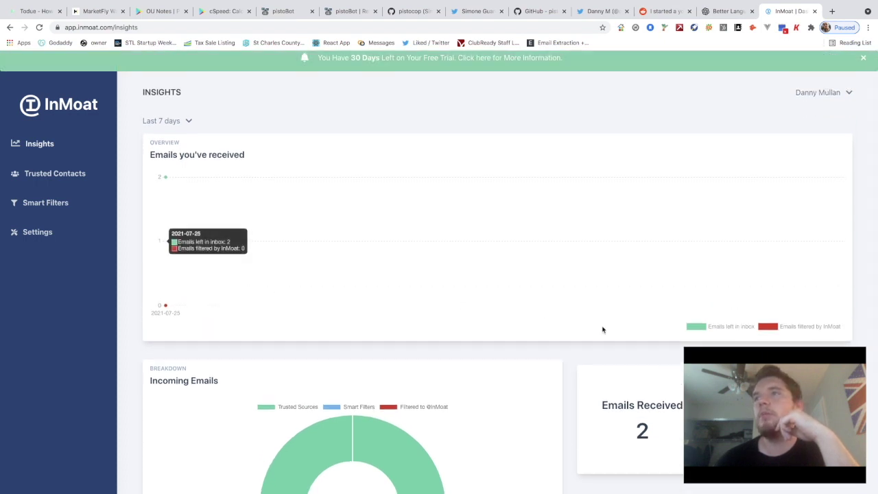
scroll(658, 335, down, 5)
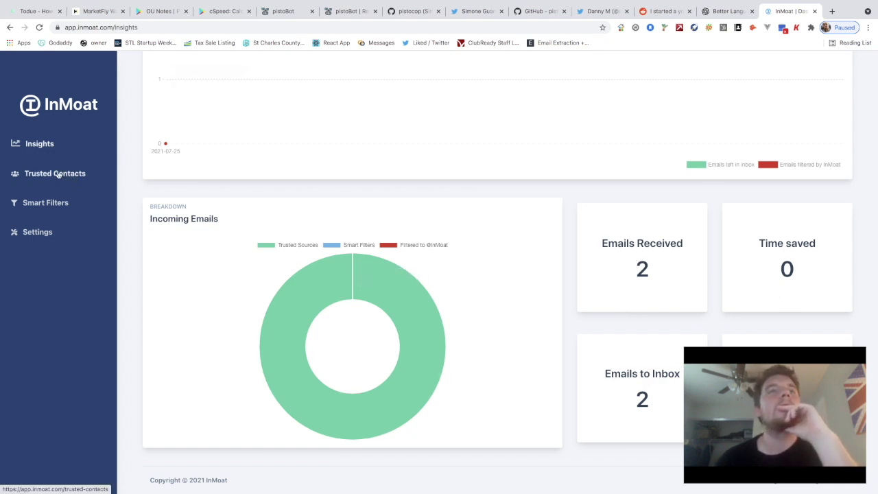
click(41, 143)
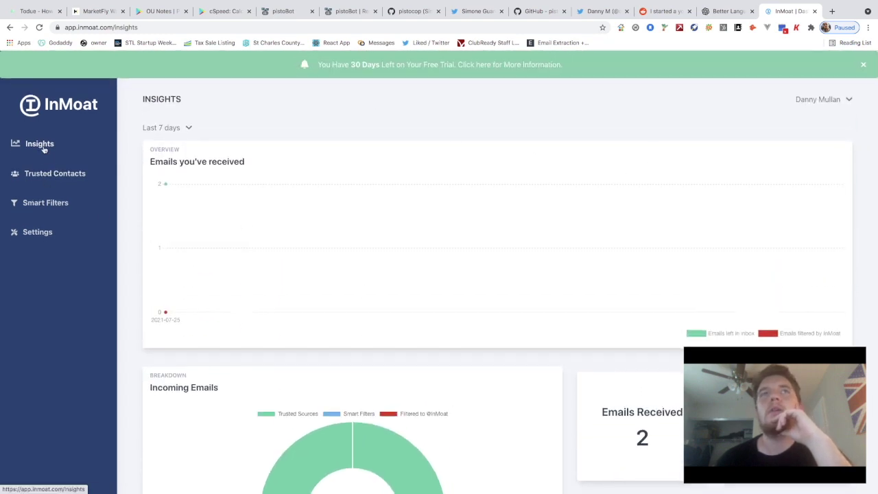
click(166, 132)
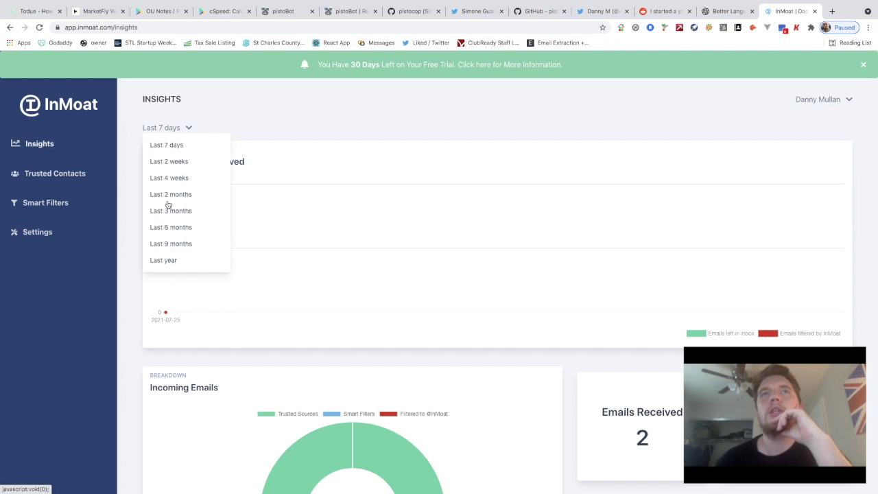
click(175, 244)
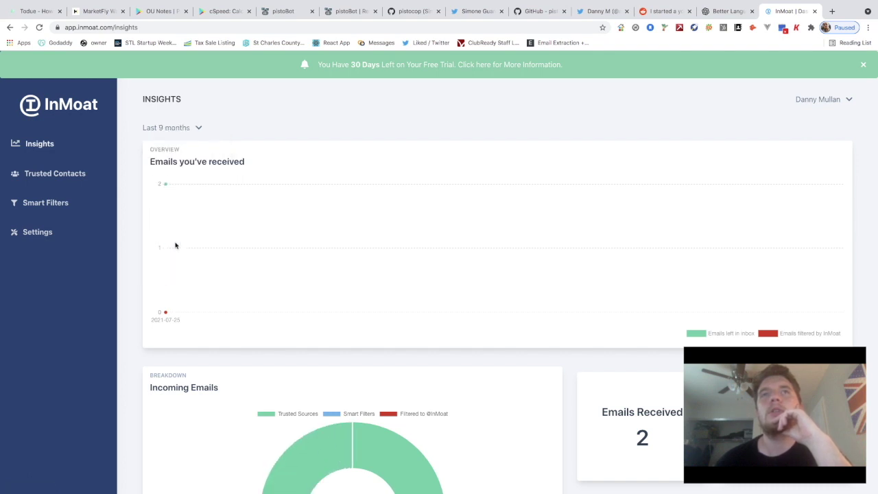
mouse_move(253, 229)
scroll(253, 230, down, 1)
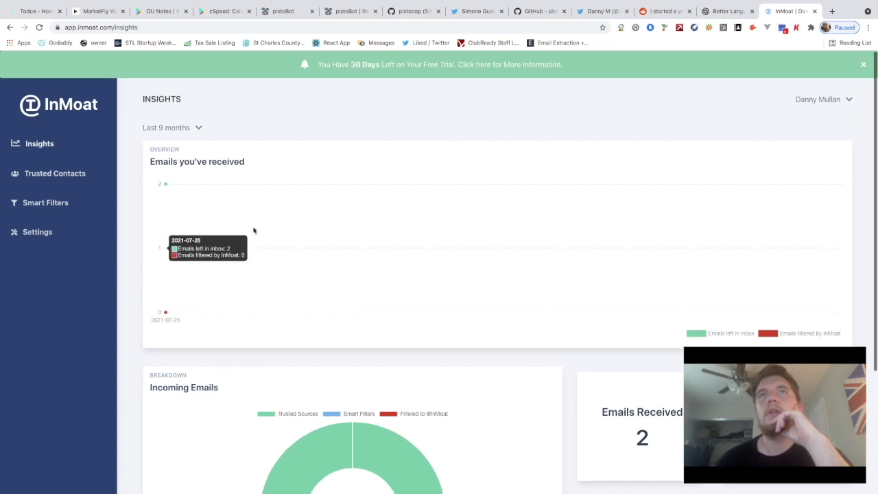
scroll(253, 230, down, 3)
scroll(614, 293, up, 1)
scroll(358, 378, up, 2)
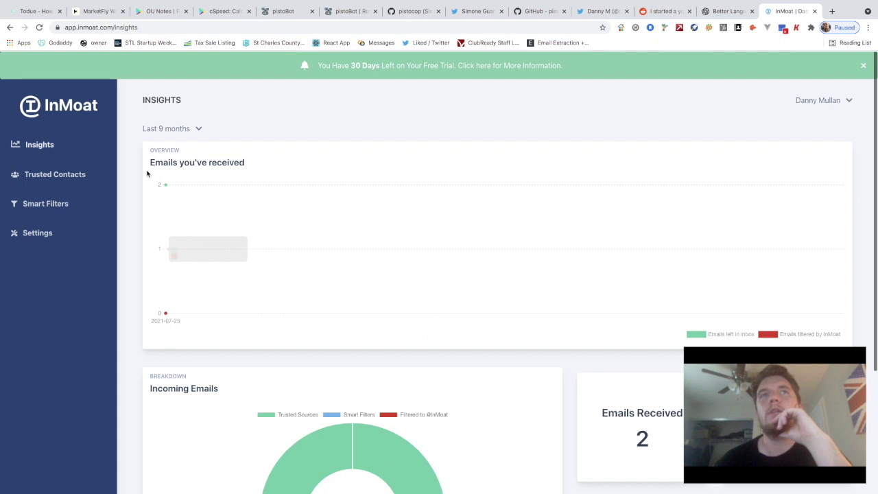
On Smart Filters, turn on Payment Notifications and Your Appointments
click(55, 202)
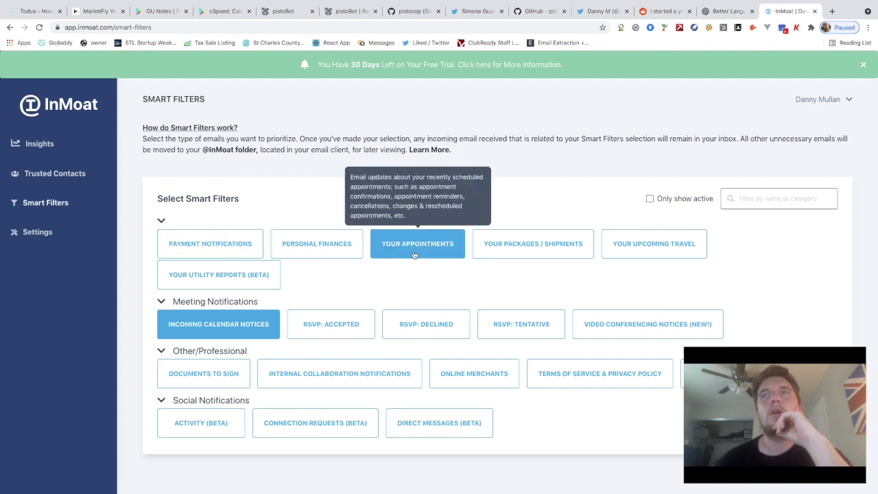
scroll(220, 275, down, 1)
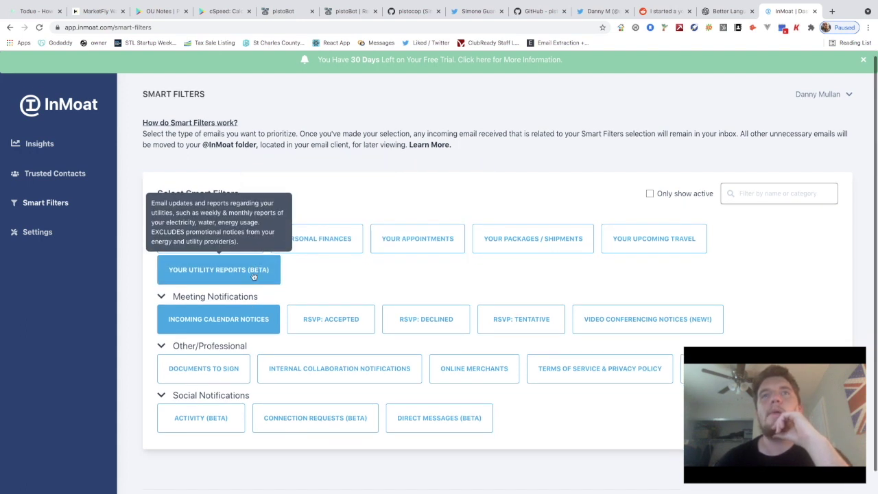
scroll(255, 322, down, 2)
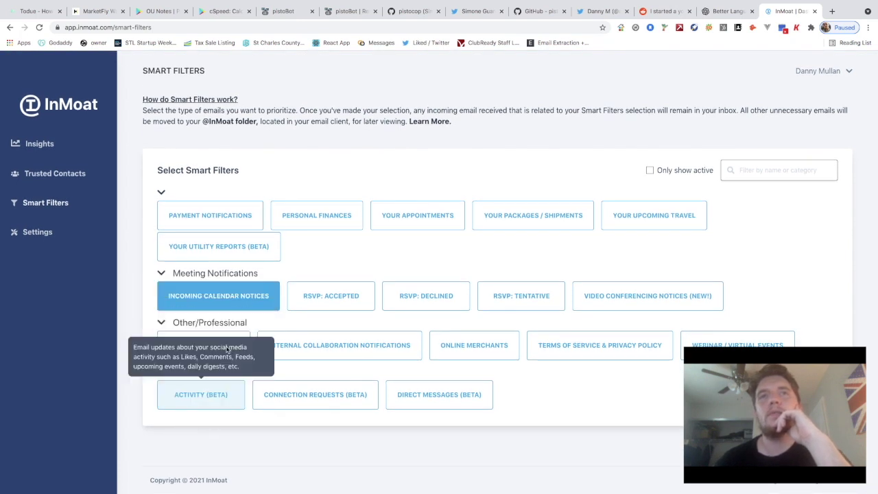
scroll(241, 267, up, 2)
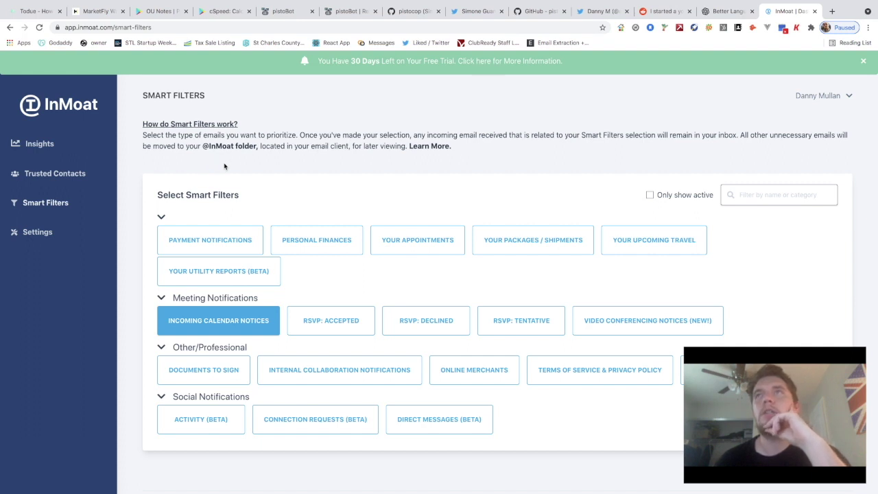
click(204, 240)
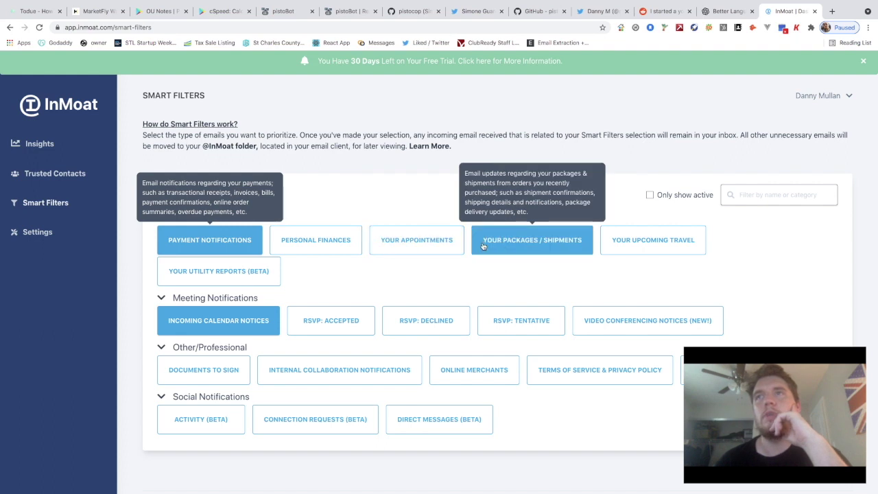
click(432, 245)
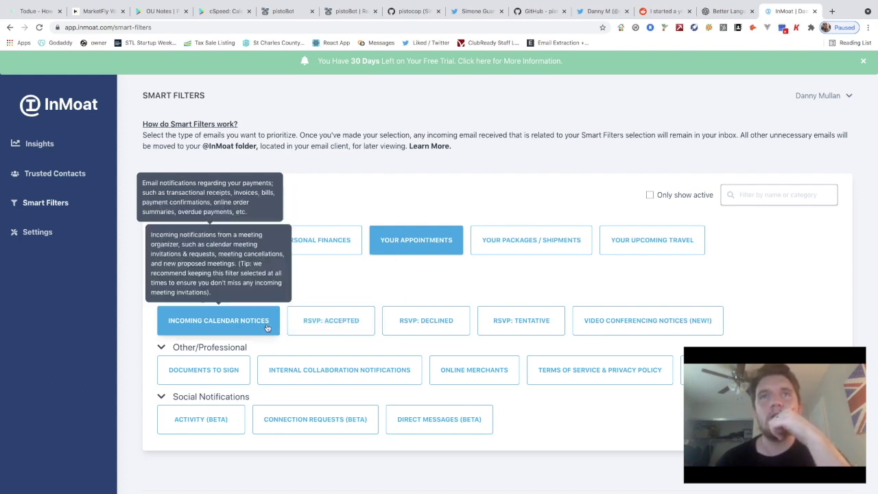
Turn on the RSVP Accepted, Declined, Tentative and Video Conferencing Notices filters
click(332, 327)
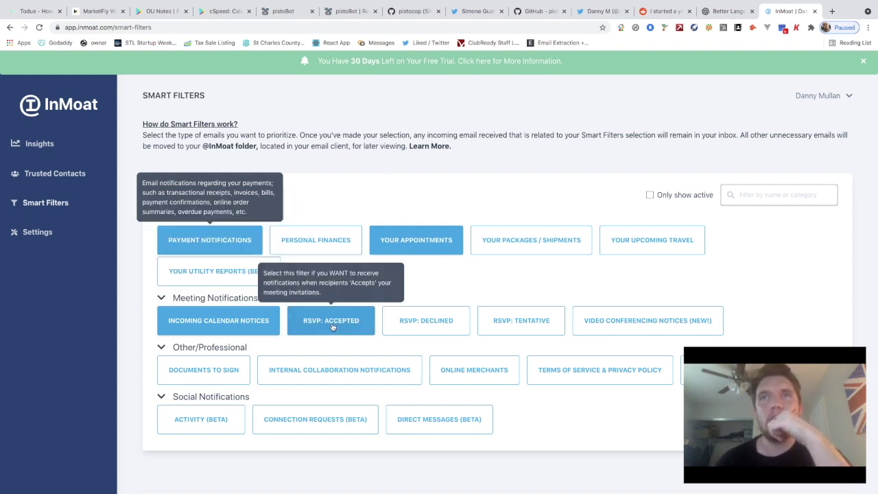
click(417, 327)
click(504, 326)
click(605, 324)
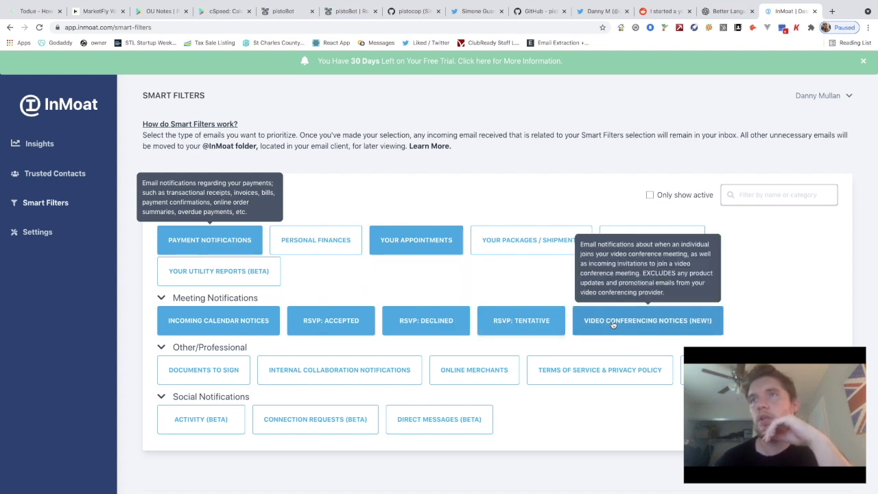
click(229, 379)
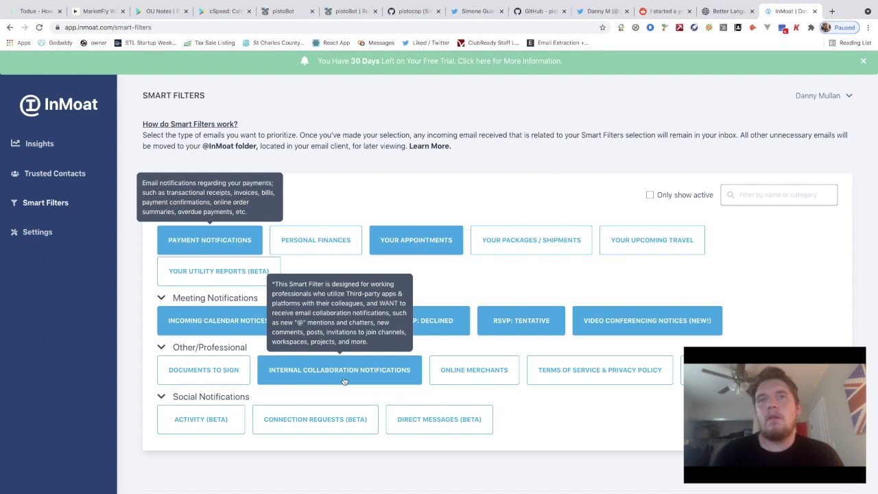
Turn on Internal Collaboration Notifications, Online Merchants, Connection Requests (Beta) and Direct Messages (Beta)
click(343, 380)
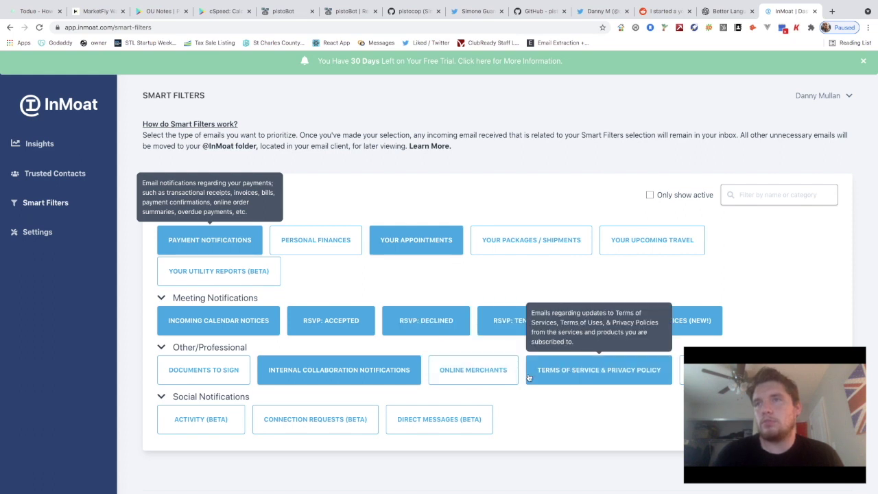
click(473, 371)
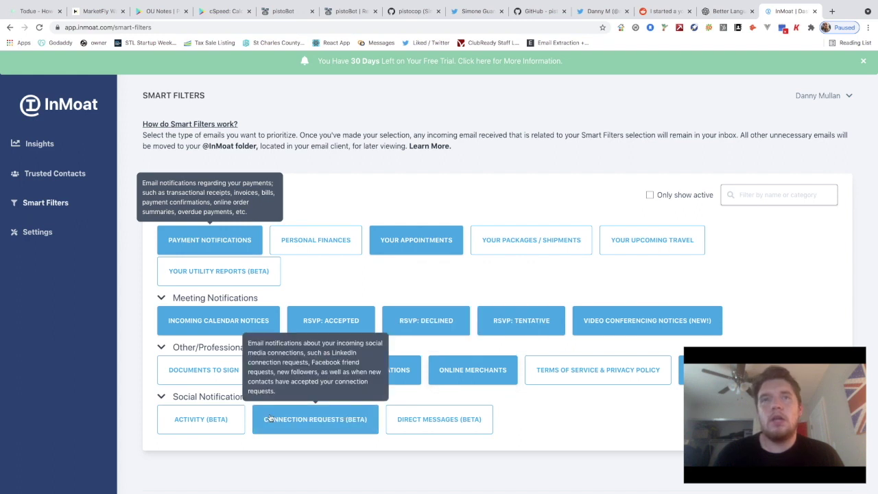
click(322, 419)
click(432, 420)
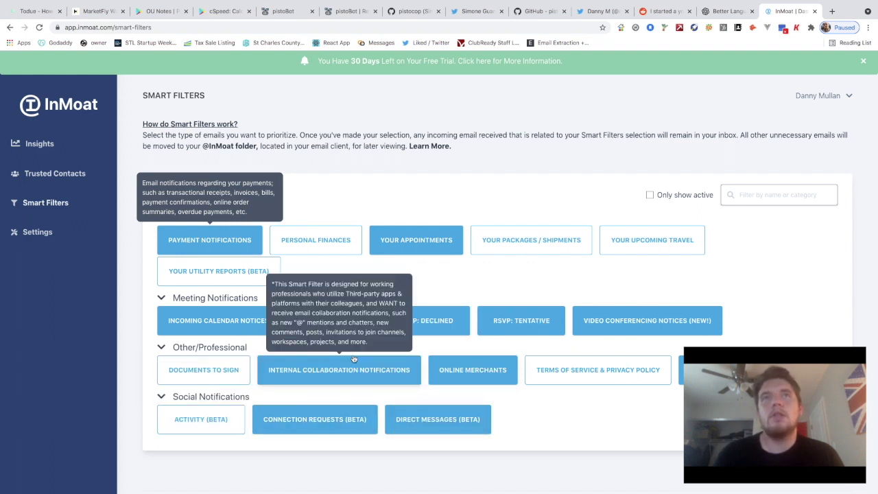
scroll(354, 358, down, 1)
scroll(353, 358, up, 1)
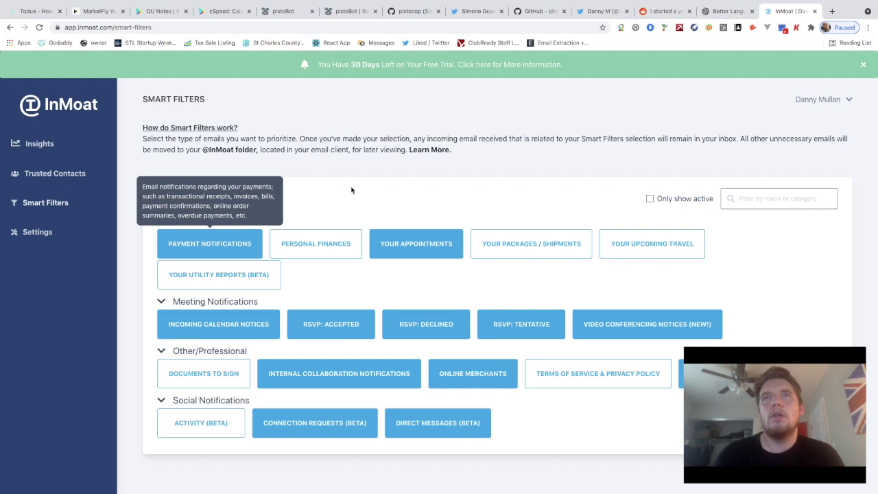
scroll(351, 189, down, 1)
scroll(354, 192, up, 1)
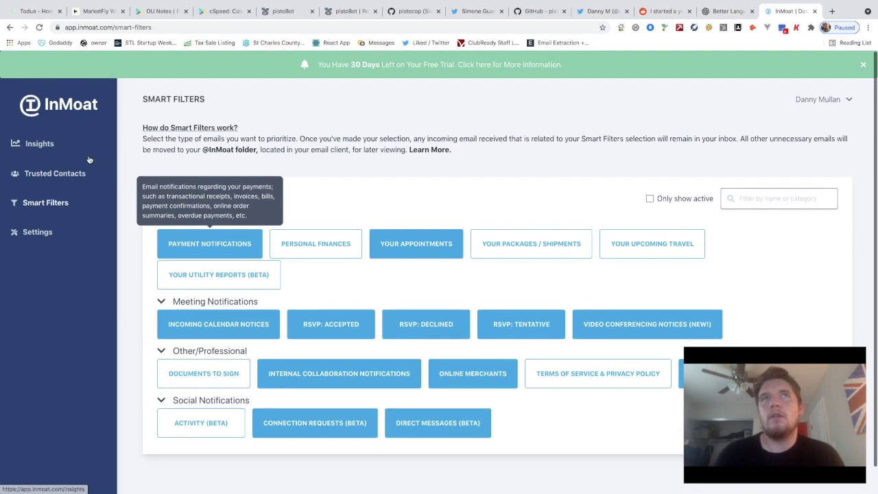
scroll(424, 250, down, 1)
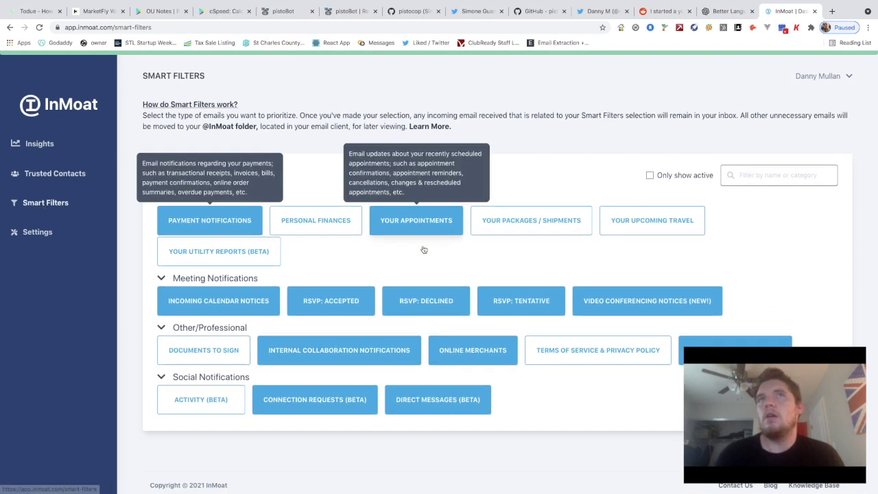
scroll(423, 249, down, 1)
scroll(276, 214, up, 2)
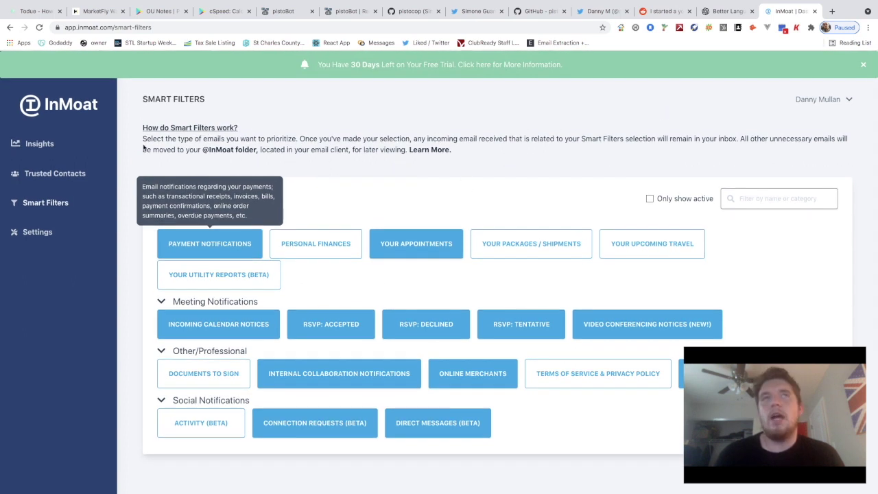
Go back to the Insights dashboard and look through the account menu
click(60, 153)
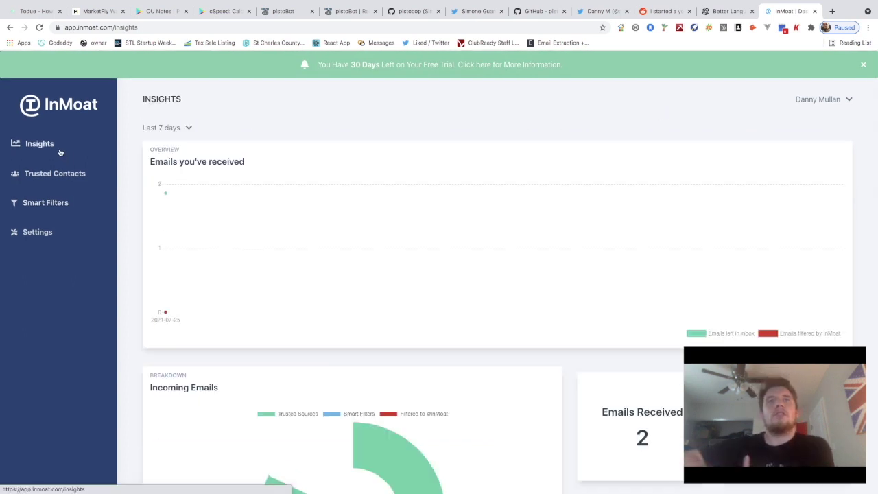
scroll(339, 261, down, 1)
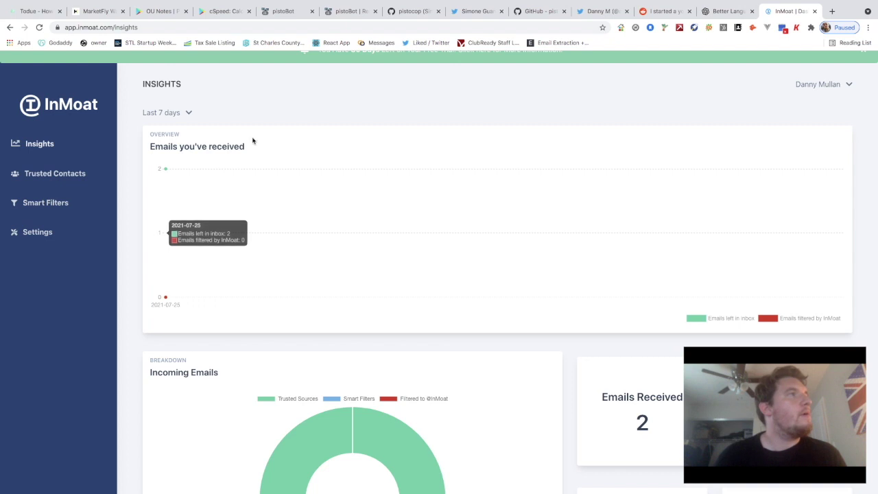
scroll(437, 105, up, 1)
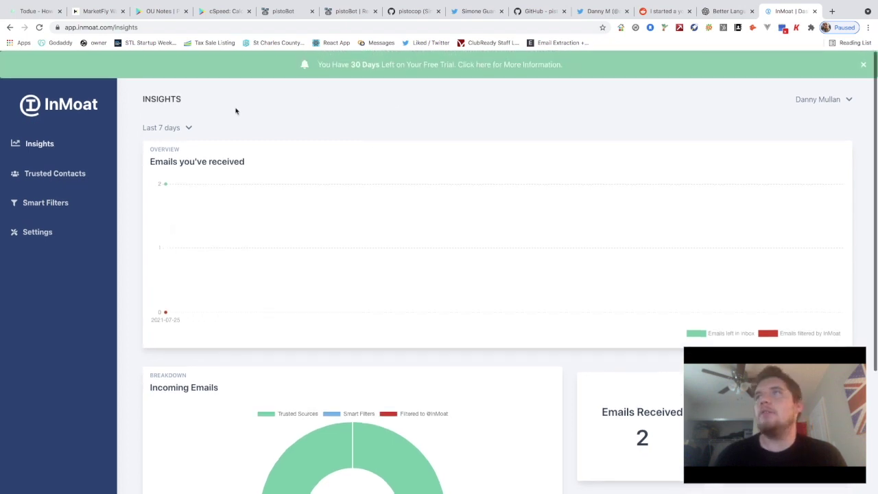
click(842, 101)
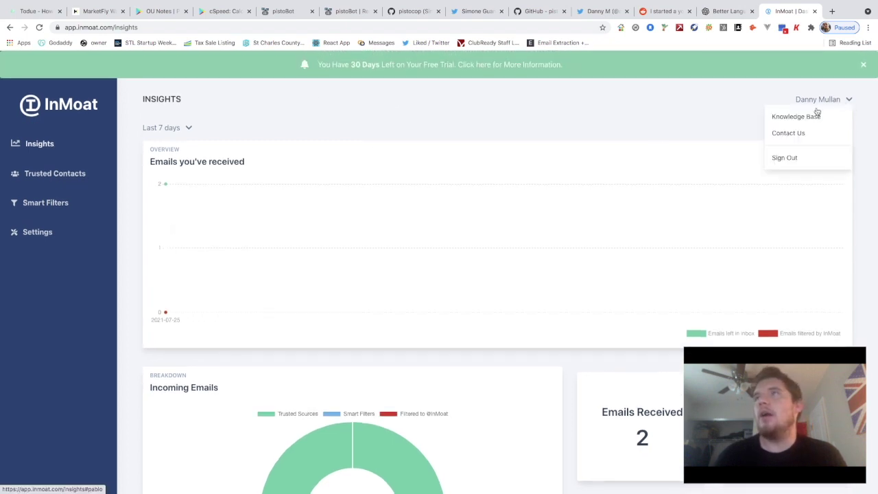
click(637, 113)
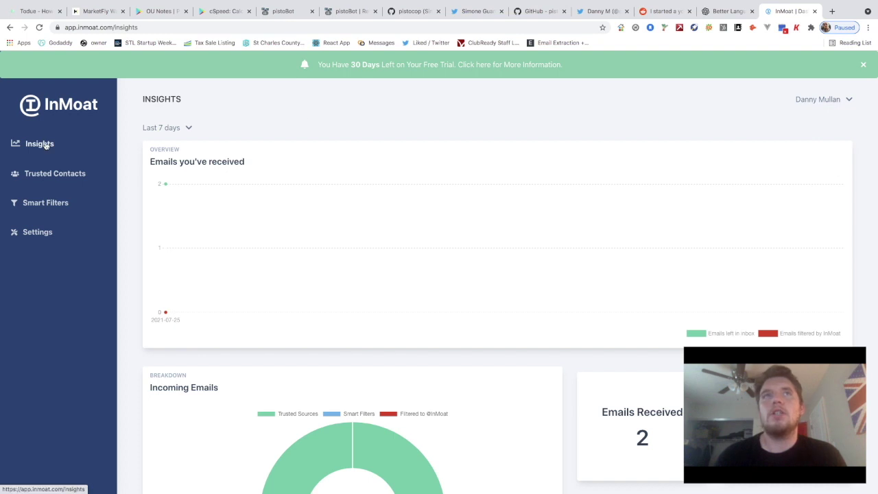
Dismiss the free-trial banner and check the date range options
click(863, 64)
scroll(544, 220, down, 3)
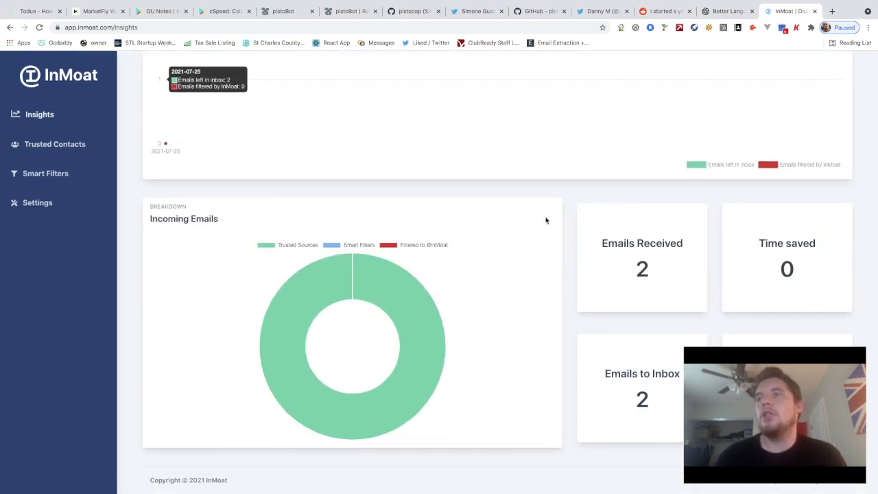
scroll(354, 268, up, 2)
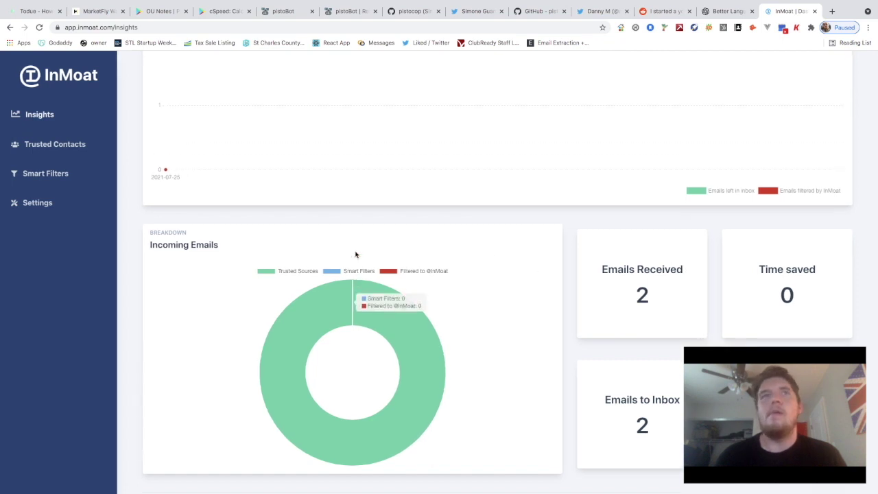
scroll(323, 84, up, 1)
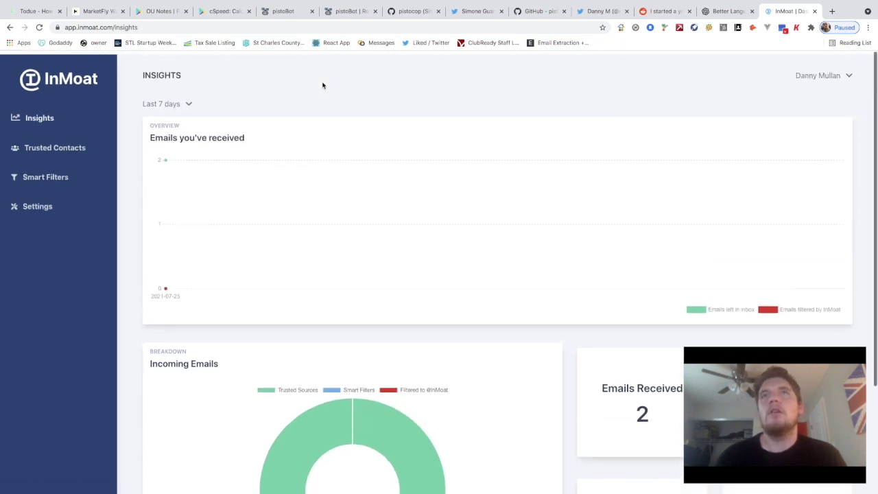
click(182, 101)
click(182, 101)
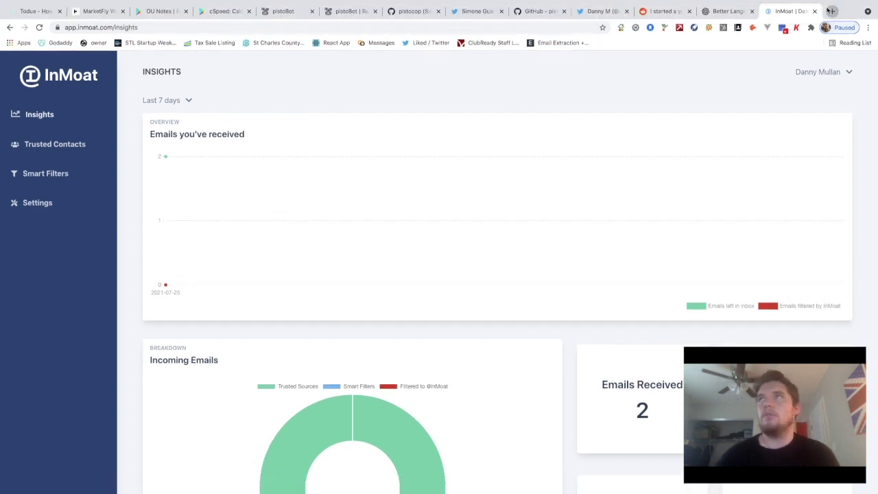
click(830, 11)
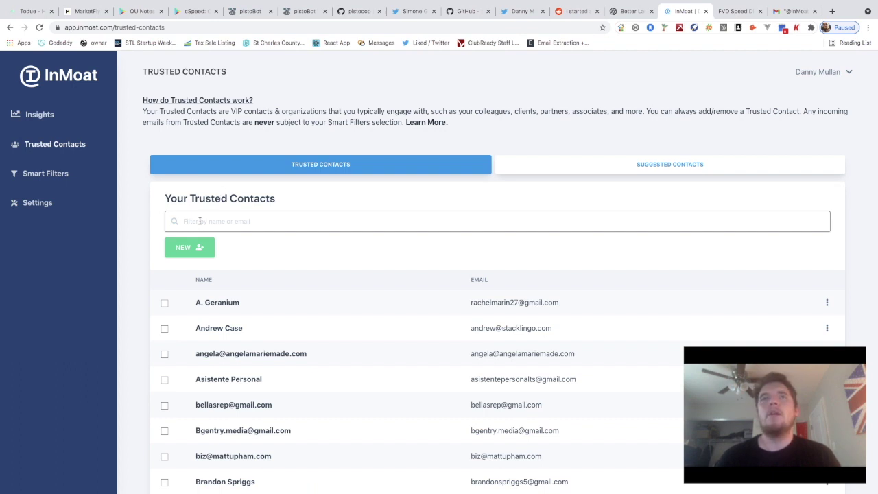
Add a new trusted contact with the person's full name and Gmail address, and save it
click(186, 249)
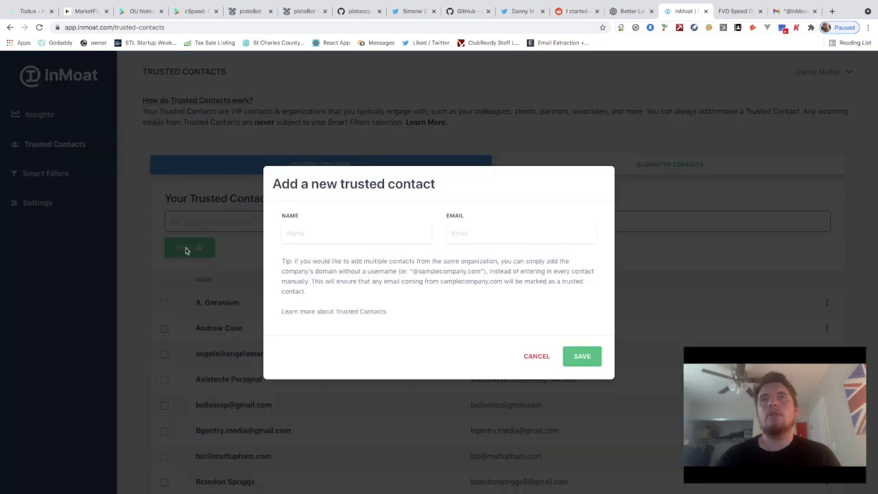
click(300, 229)
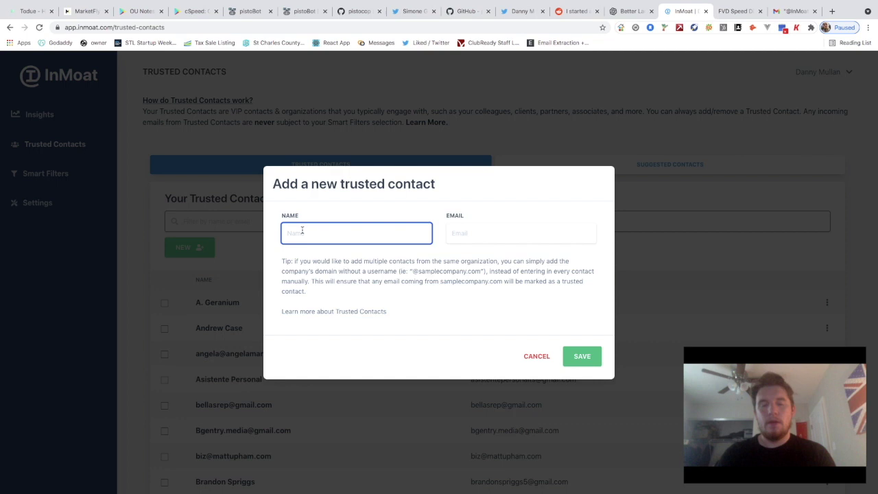
text(D)
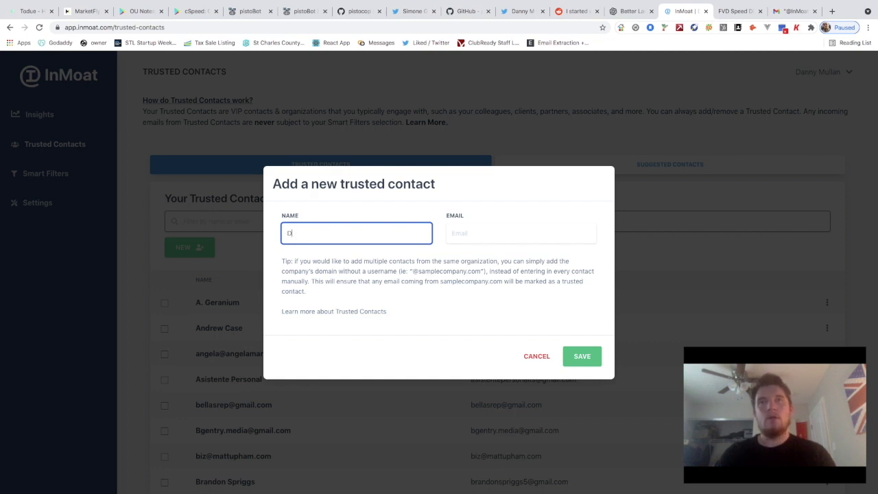
key(BackSpace)
text(Ka)
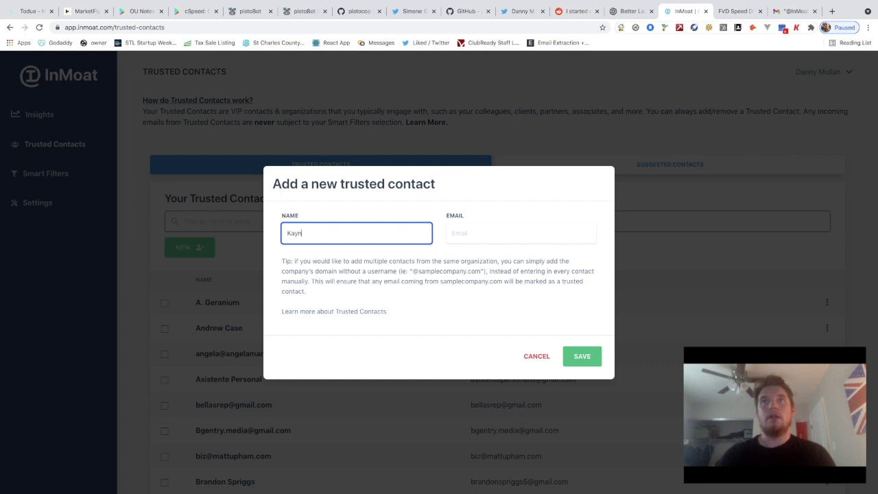
text(nye Wes)
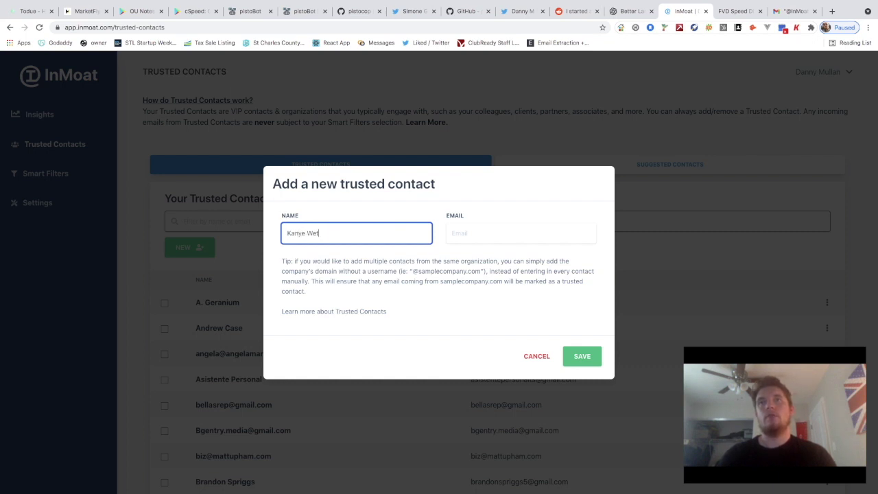
key(BackSpace)
text(st)
key(Tab)
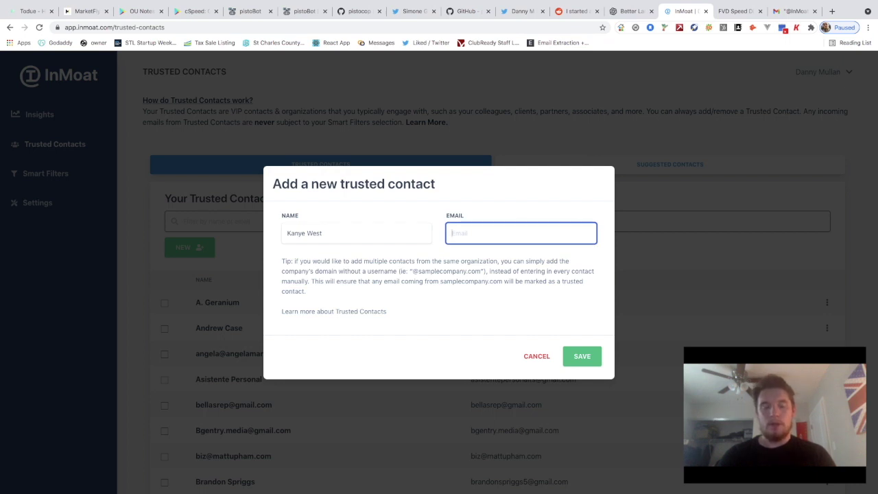
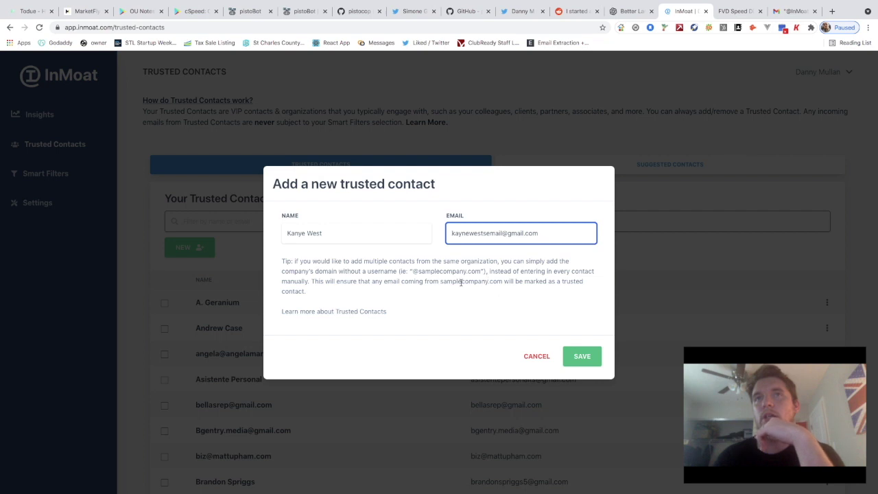
click(579, 357)
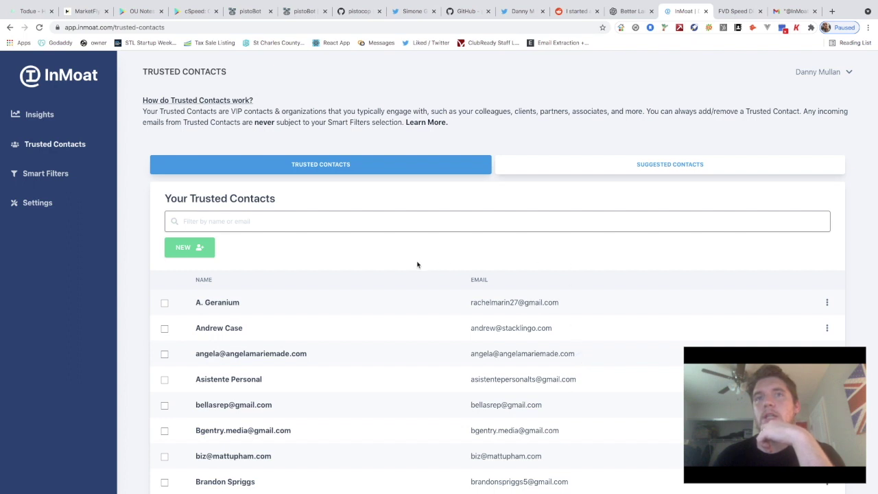
Filter the trusted contacts list by the new contact's name to confirm it was added
click(277, 222)
text(kanye)
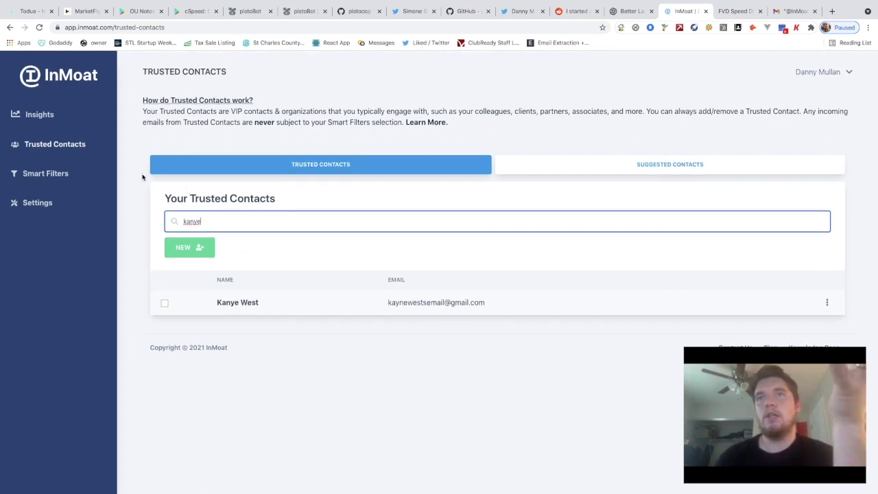
click(59, 116)
mouse_move(247, 232)
scroll(246, 231, down, 2)
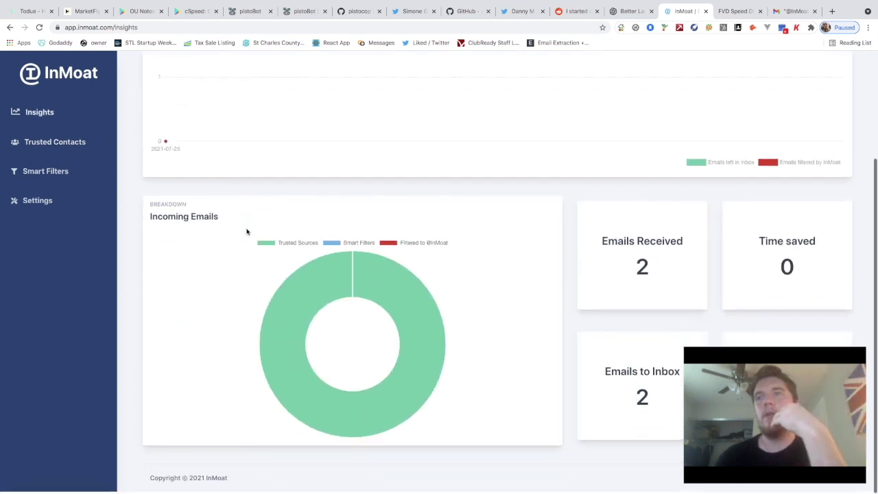
scroll(299, 189, up, 2)
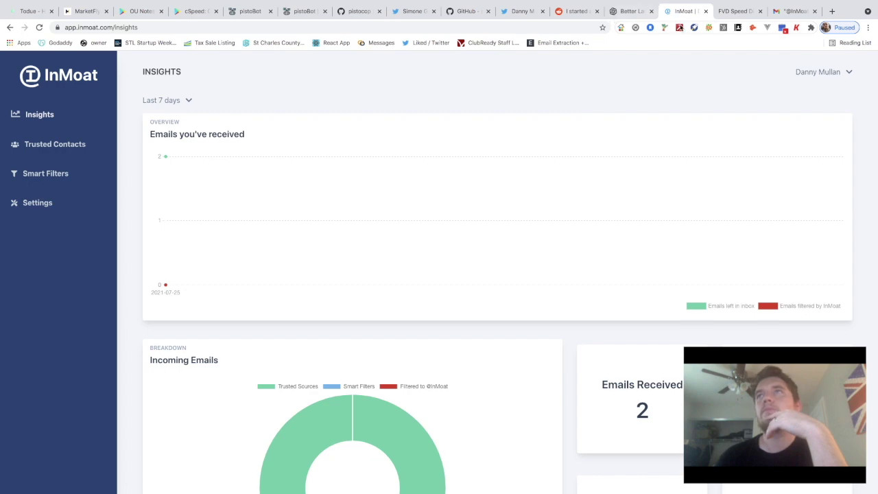
click(786, 11)
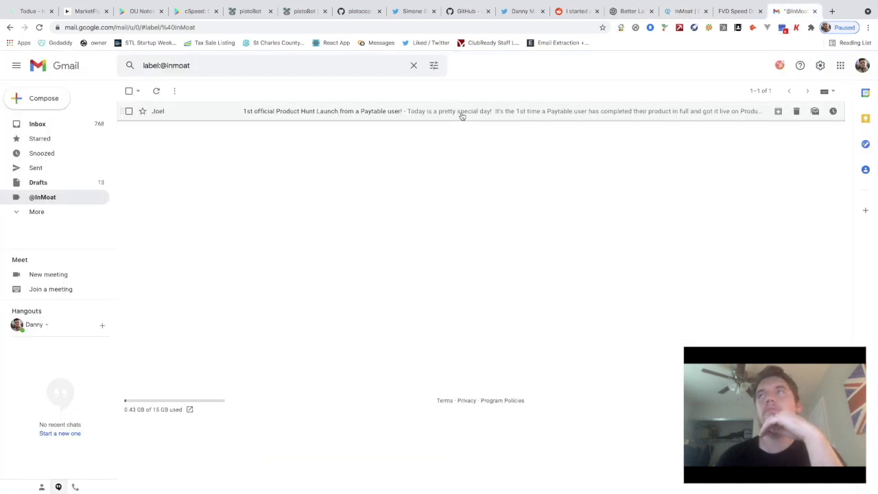
click(56, 124)
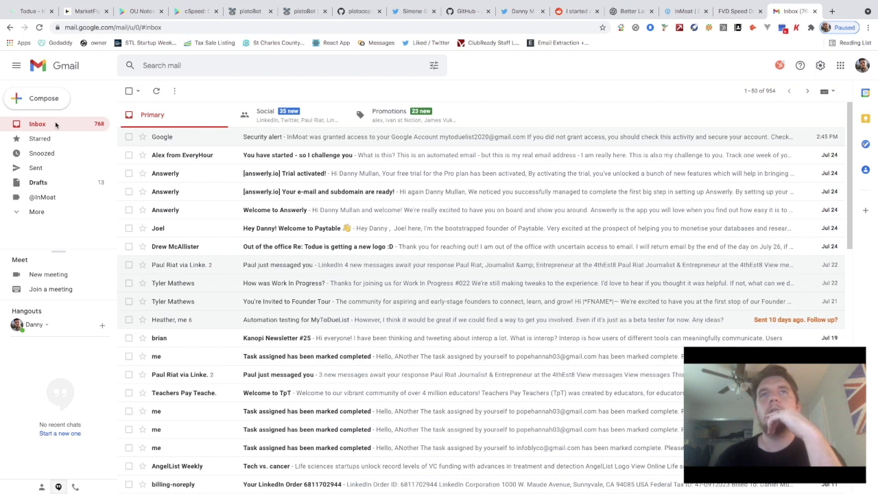
click(683, 11)
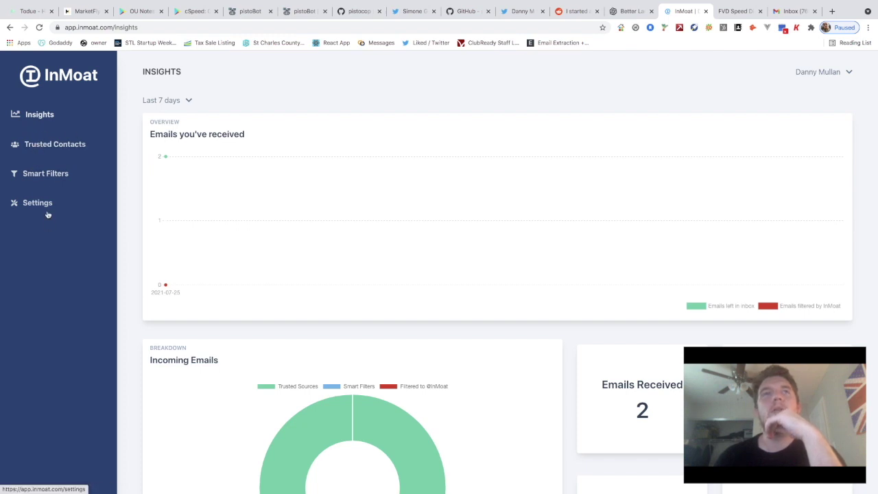
click(47, 172)
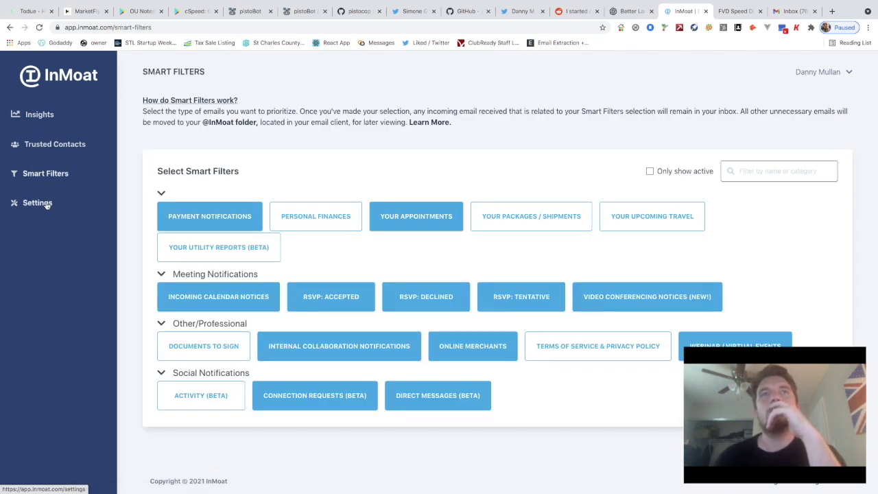
click(57, 146)
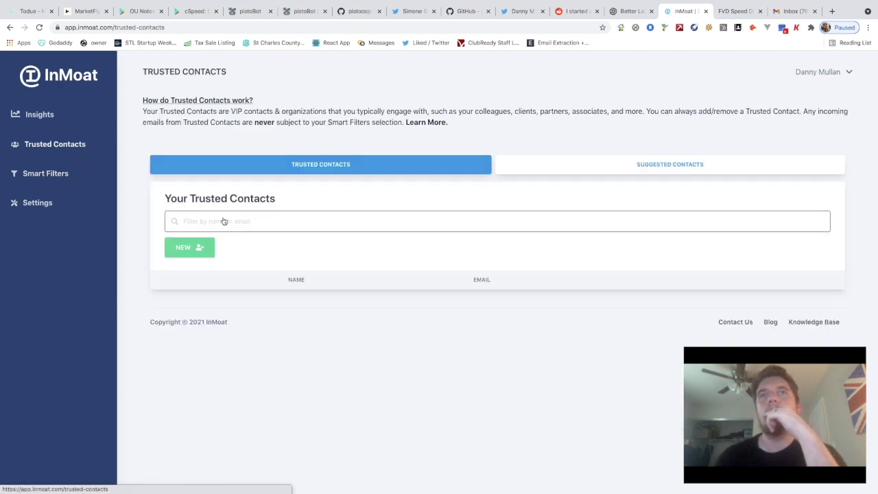
click(183, 249)
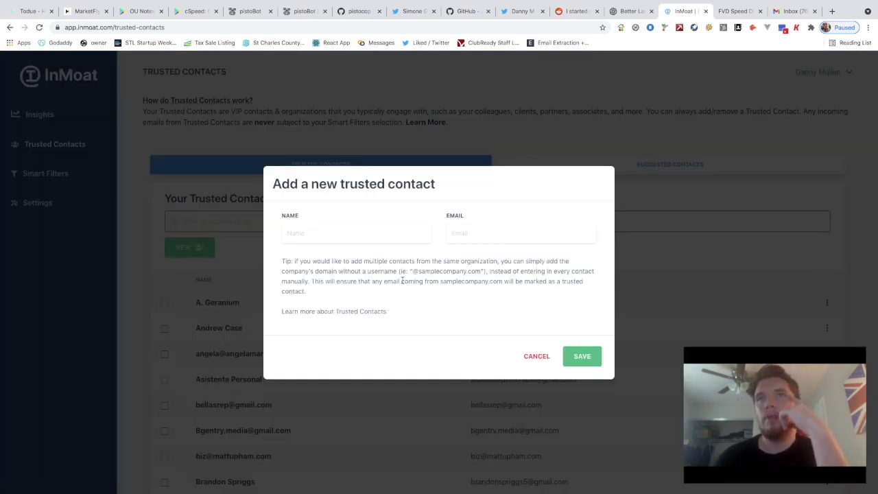
click(499, 233)
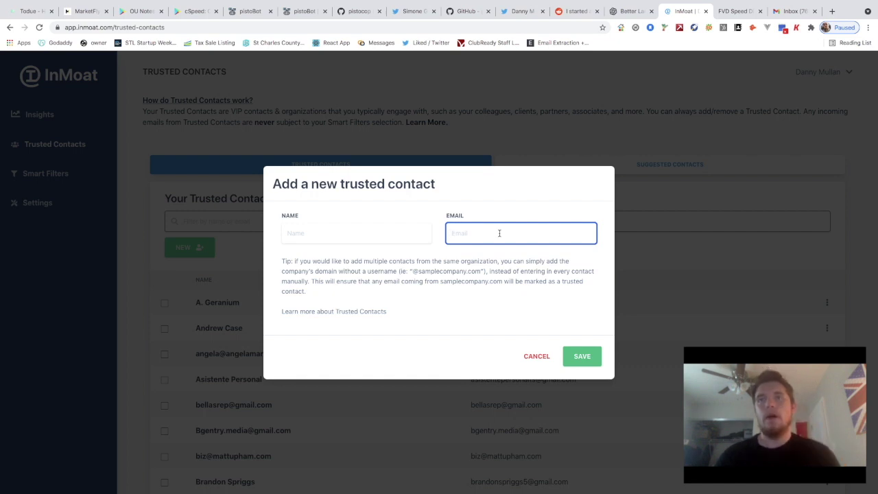
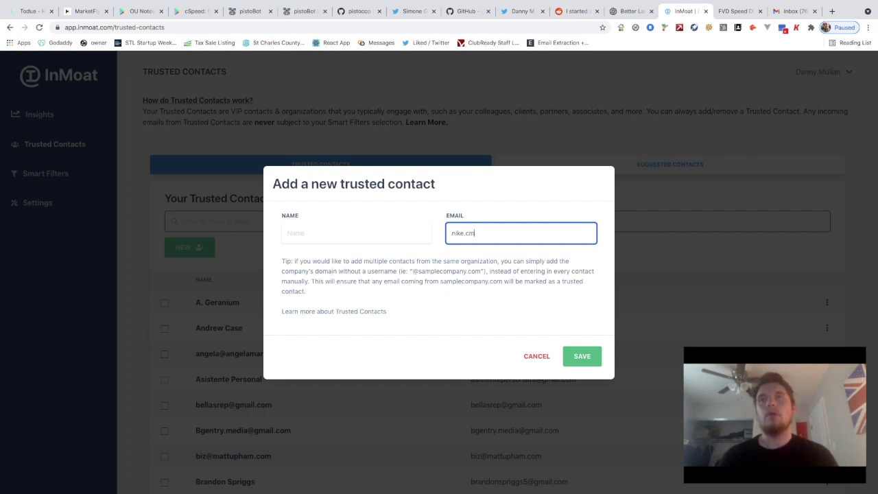
click(452, 233)
text(@)
click(580, 356)
scroll(402, 320, down, 1)
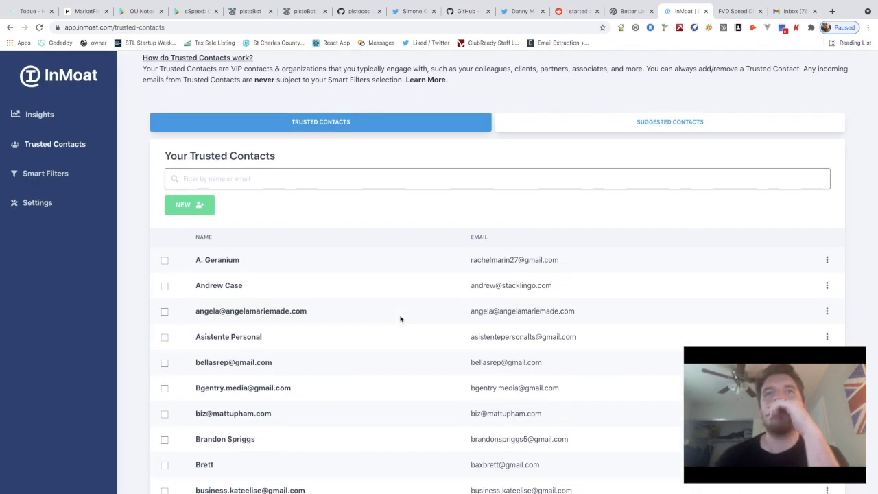
Go to the Insights dashboard and scroll through its 7-day email statistics
scroll(304, 213, up, 1)
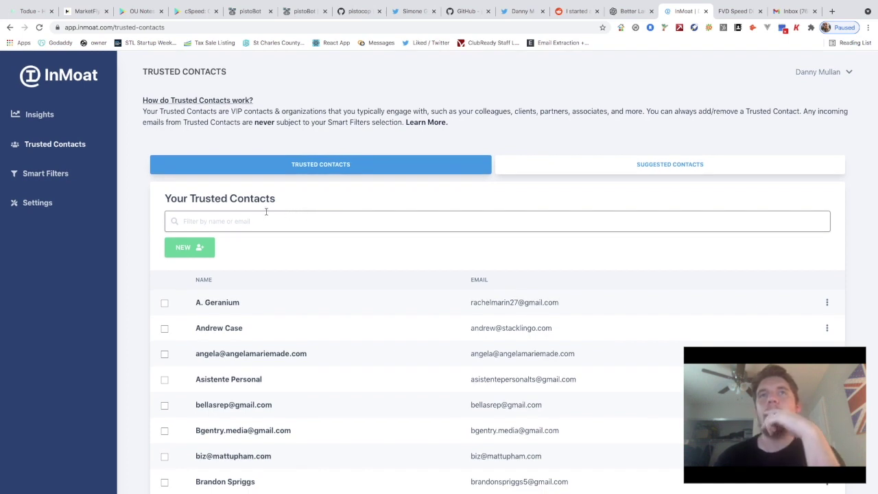
click(40, 114)
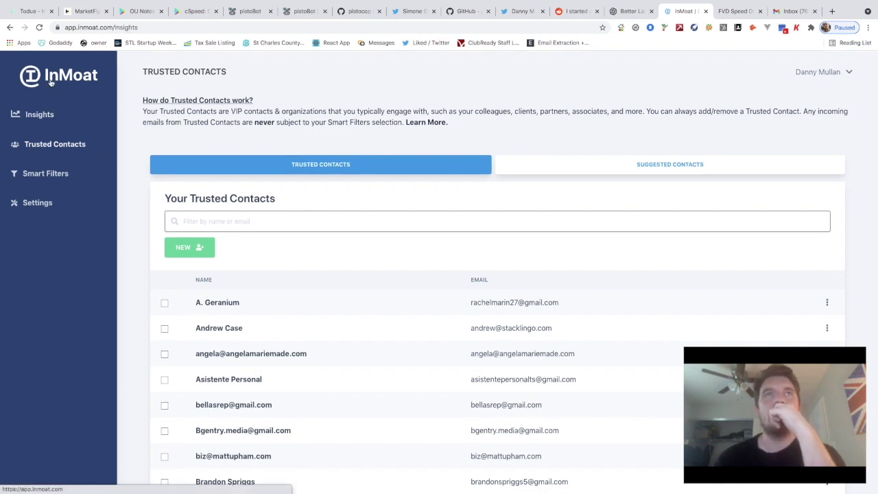
scroll(240, 129, down, 3)
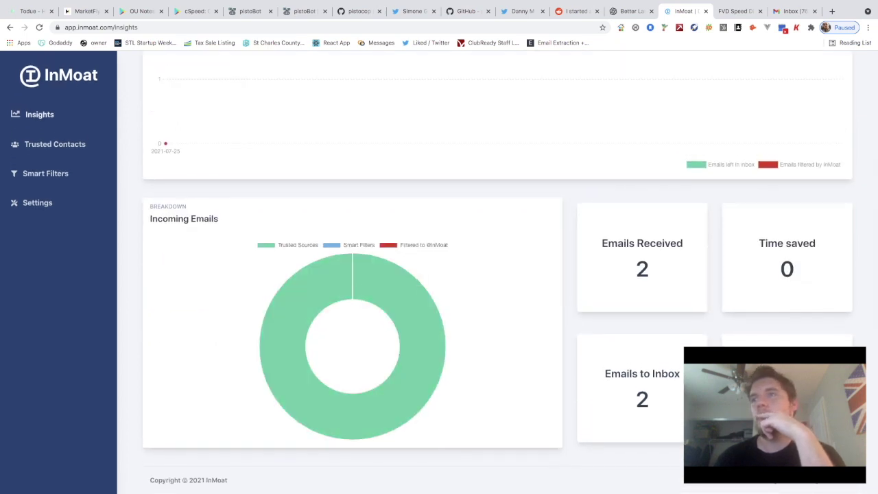
scroll(369, 155, up, 3)
scroll(434, 294, down, 3)
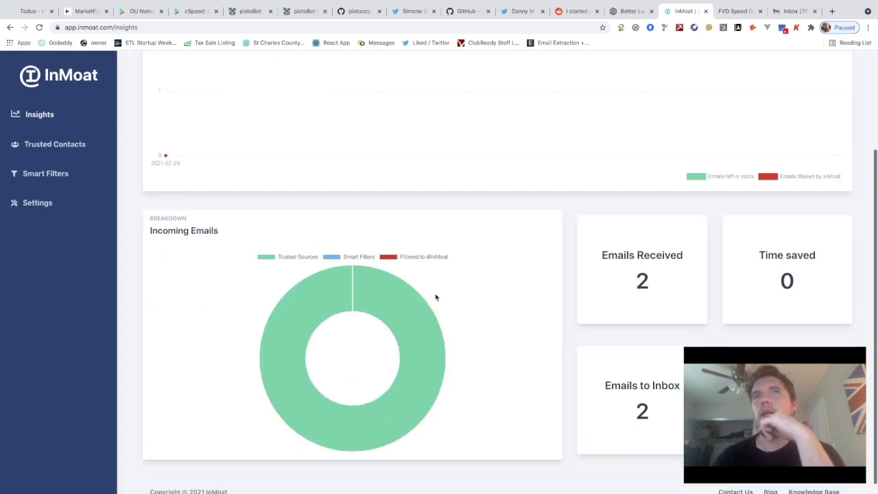
scroll(435, 298, up, 2)
scroll(649, 389, up, 1)
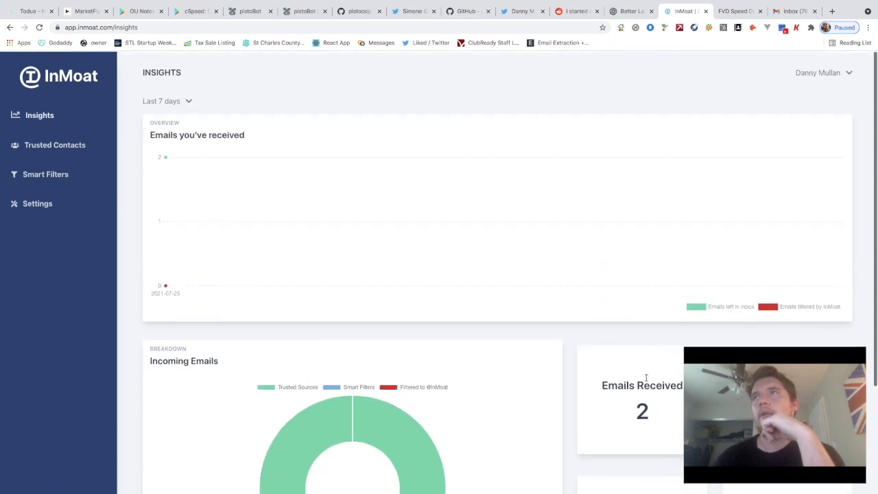
Open the account menu showing Knowledge Base, Contact Us and Sign Out
click(825, 72)
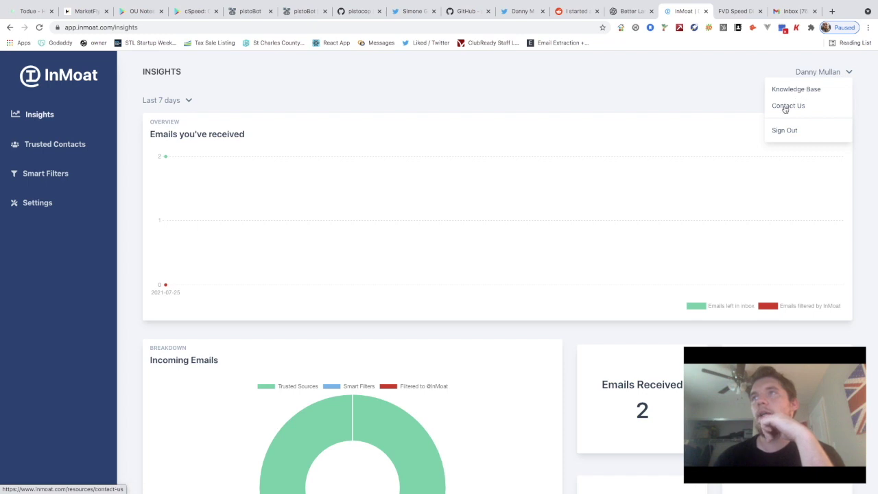
scroll(613, 210, down, 2)
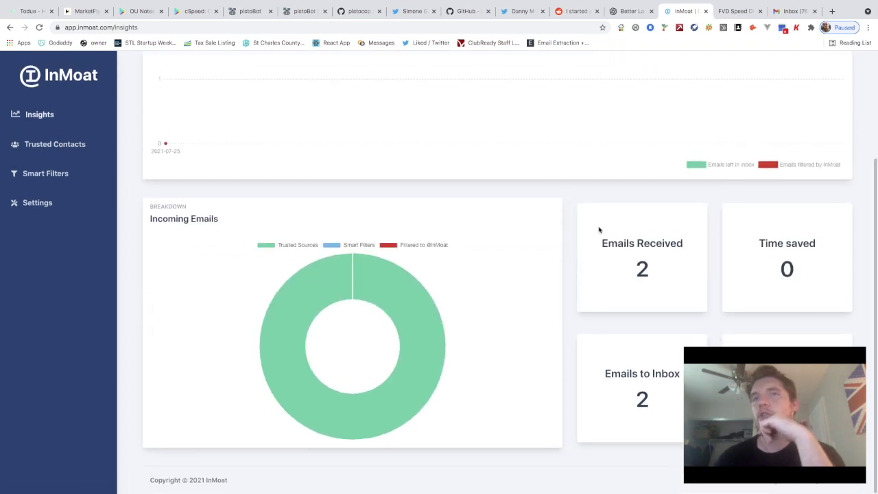
scroll(600, 227, up, 2)
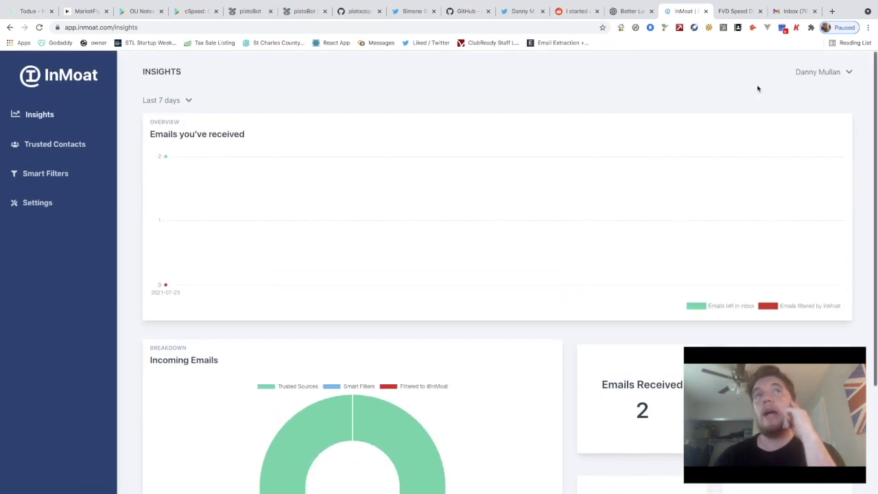
click(821, 73)
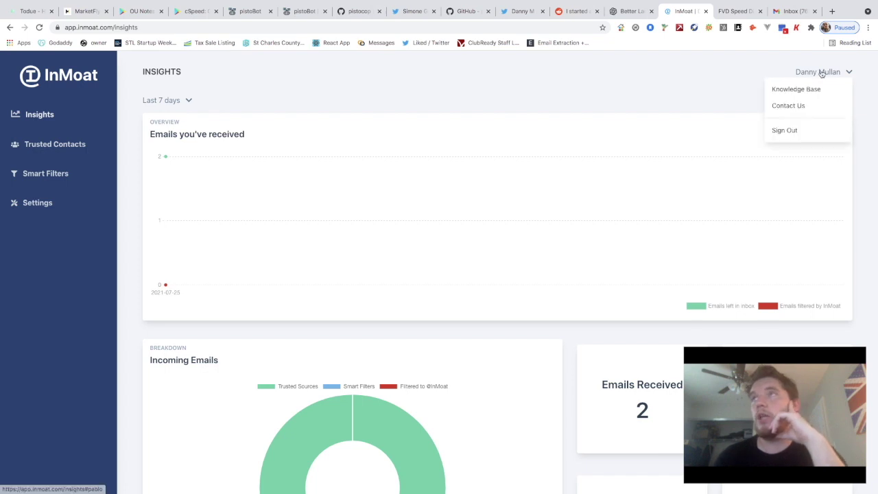
Open the Contact Us page and look over its form
click(783, 108)
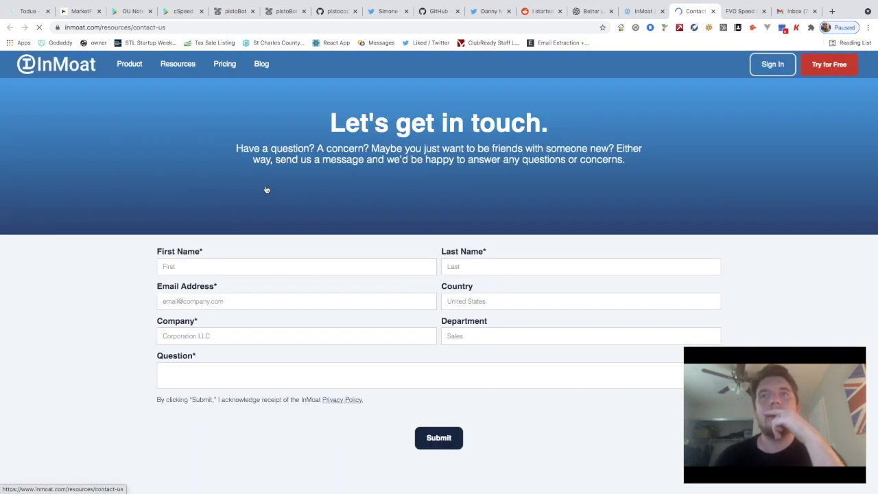
scroll(262, 260, down, 3)
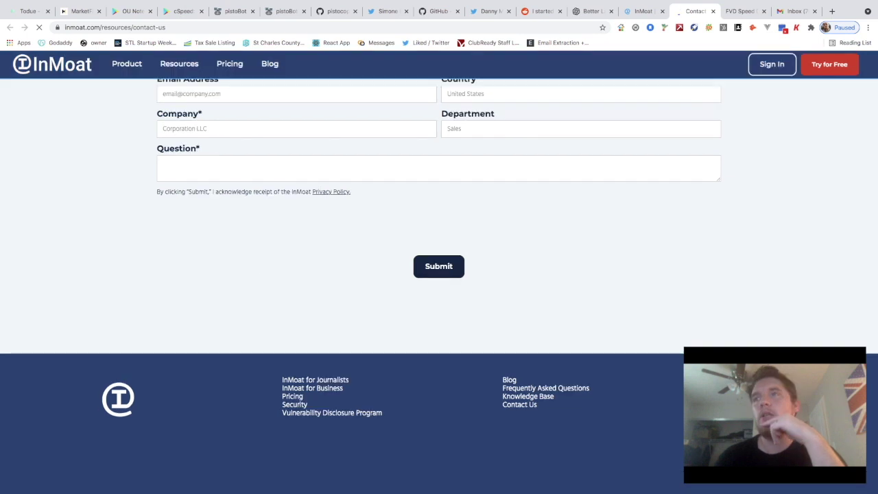
scroll(685, 246, up, 3)
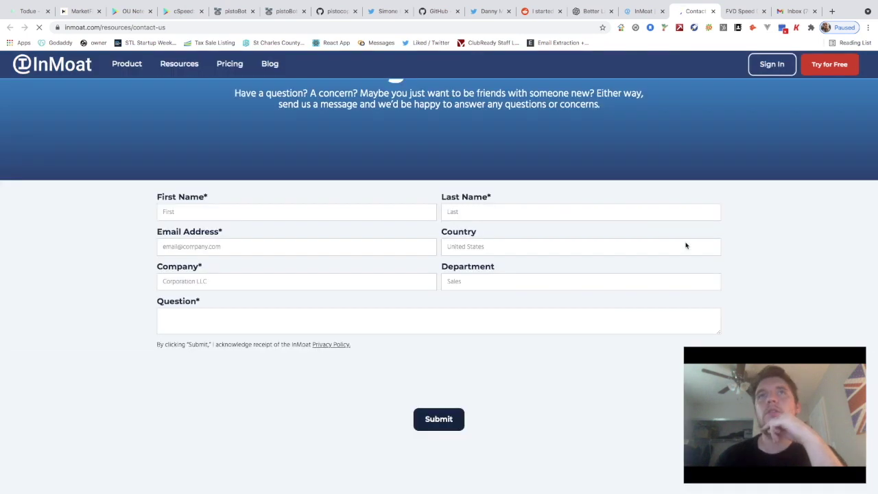
scroll(685, 245, up, 1)
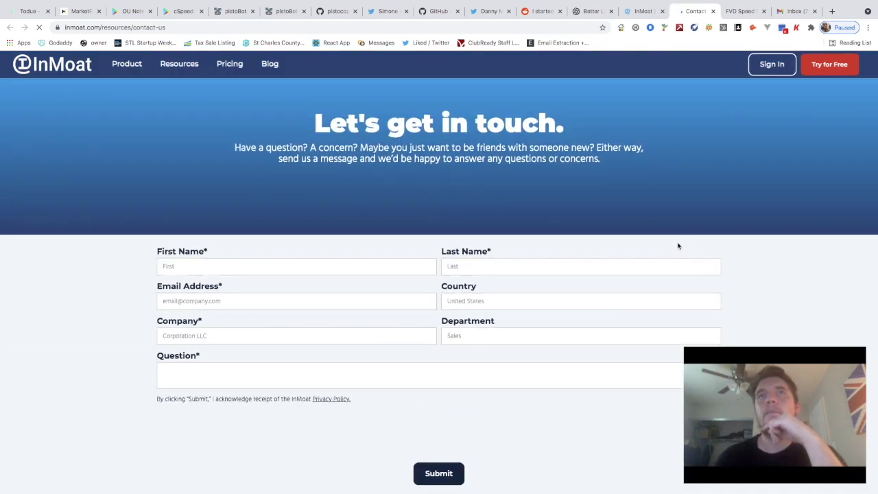
scroll(555, 251, down, 1)
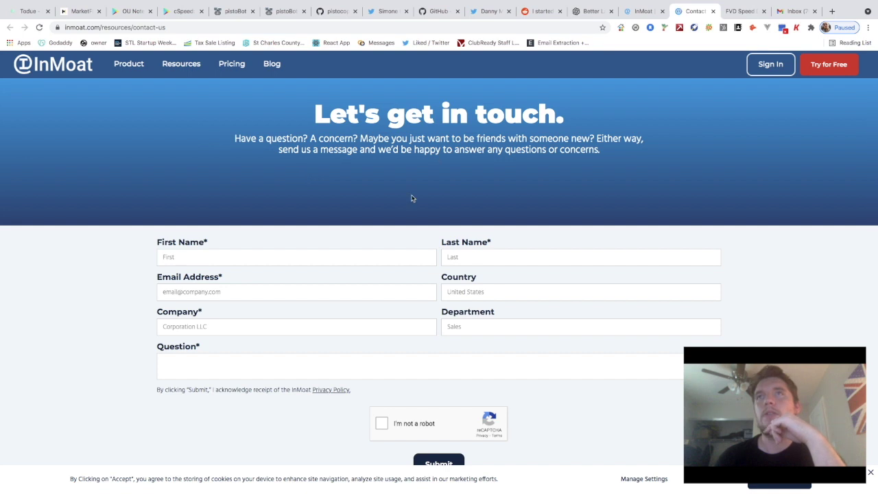
Enter the user's first and last name, and pick the saved e-mail address suggestion
click(258, 252)
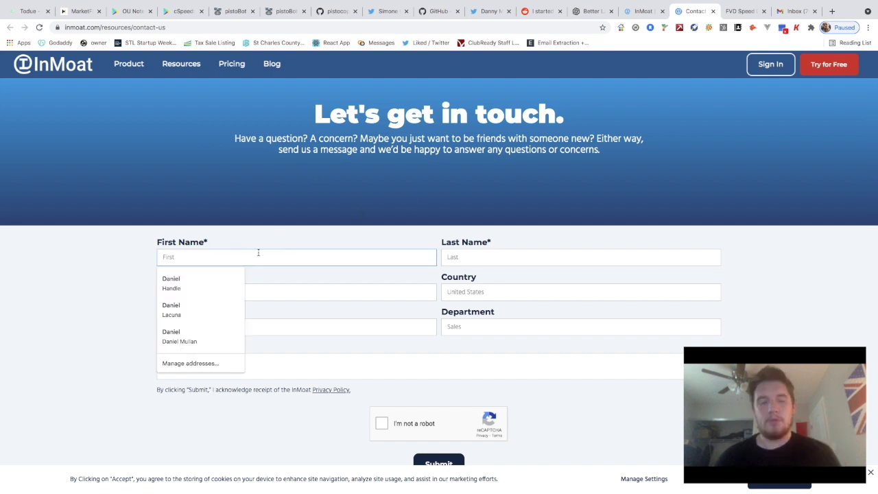
key(Tab)
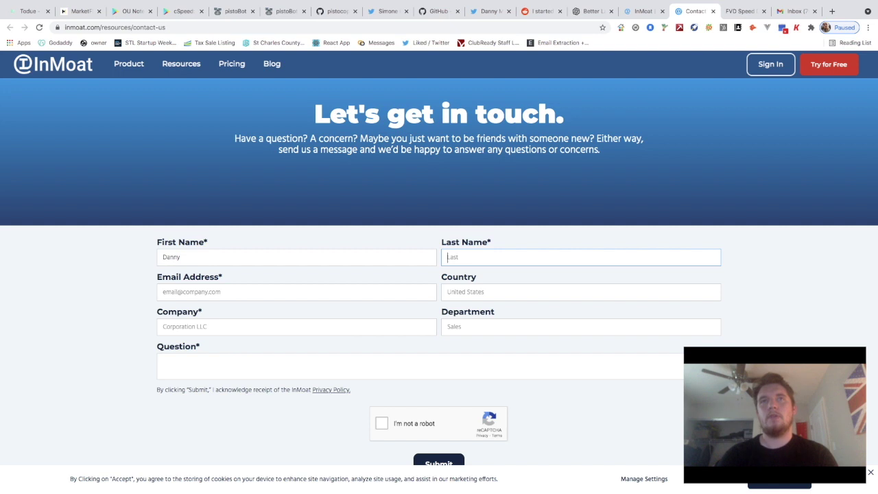
key(Tab)
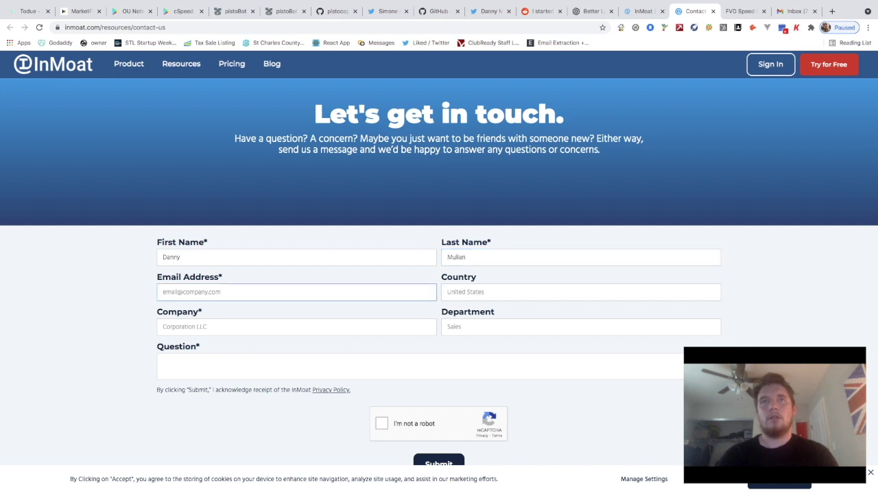
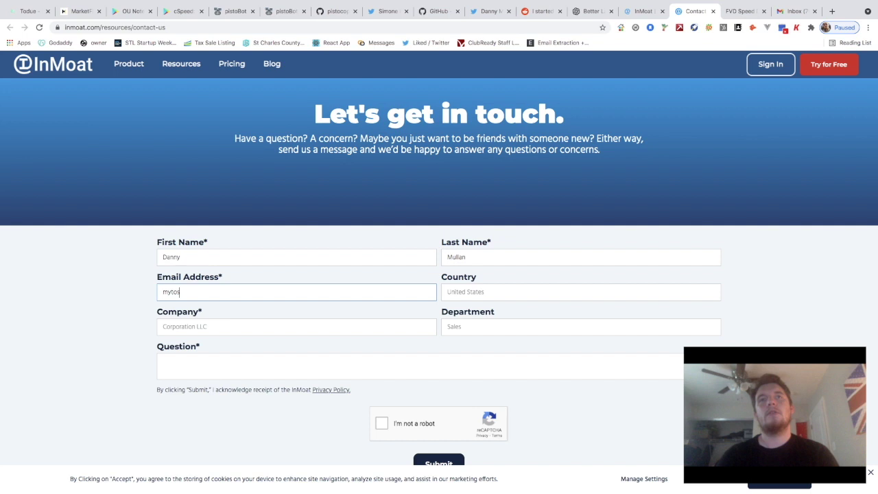
key(BackSpace)
key(Down)
key(Return)
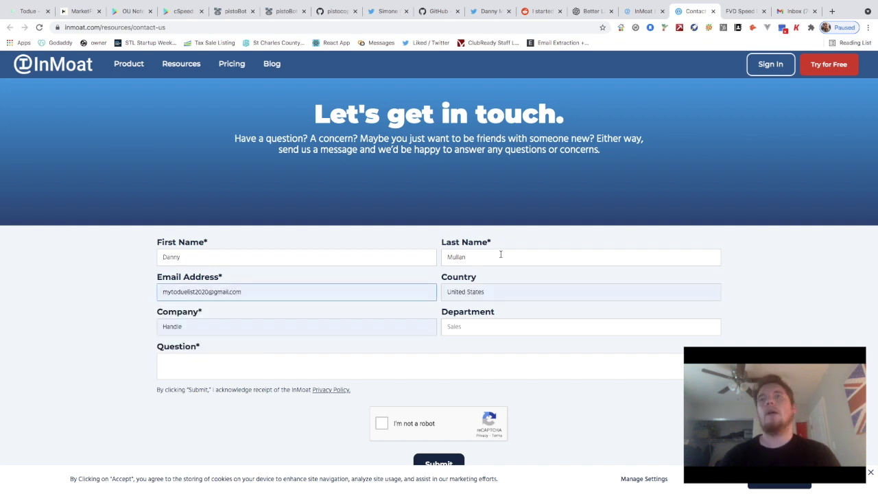
Replace the autofilled company with 'Moonlight MVP' and set department to 'Youtube Department'
click(313, 325)
drag(181, 327, 138, 318)
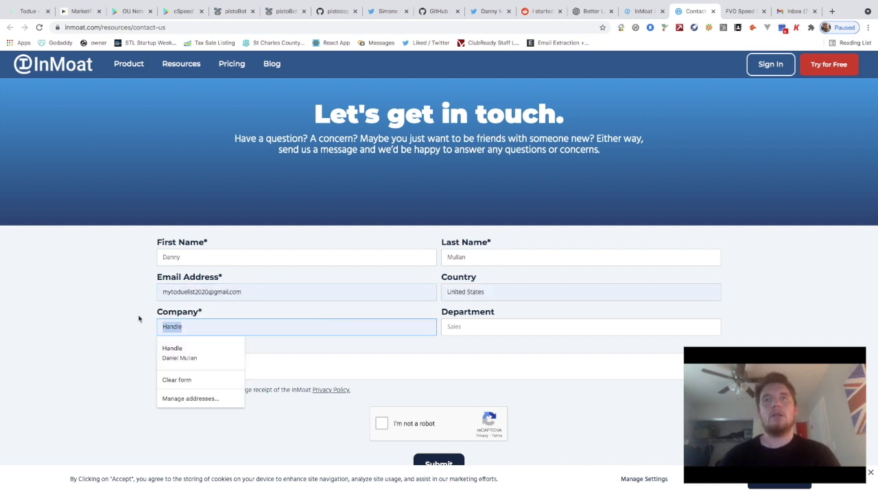
key(BackSpace)
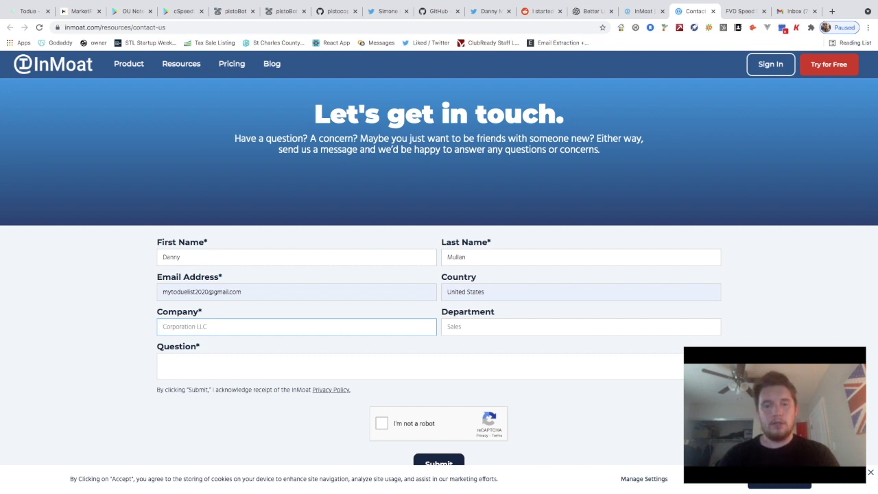
text(Moonlight M)
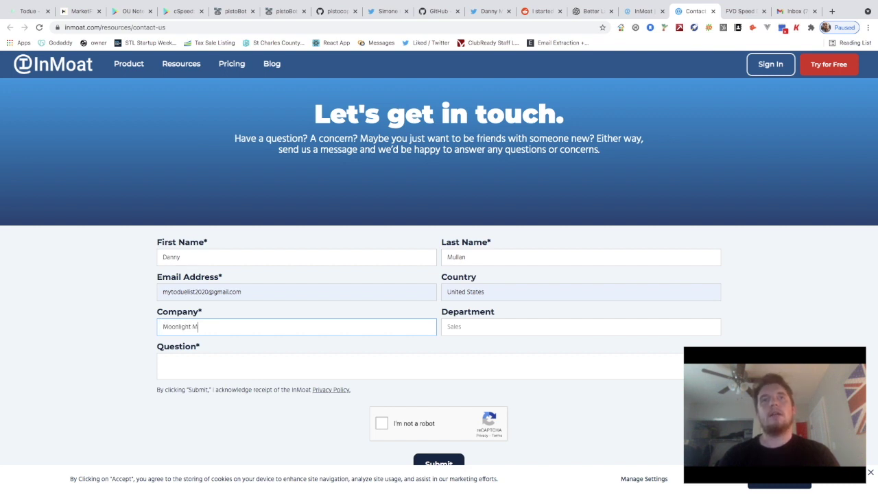
text(VP)
key(Tab)
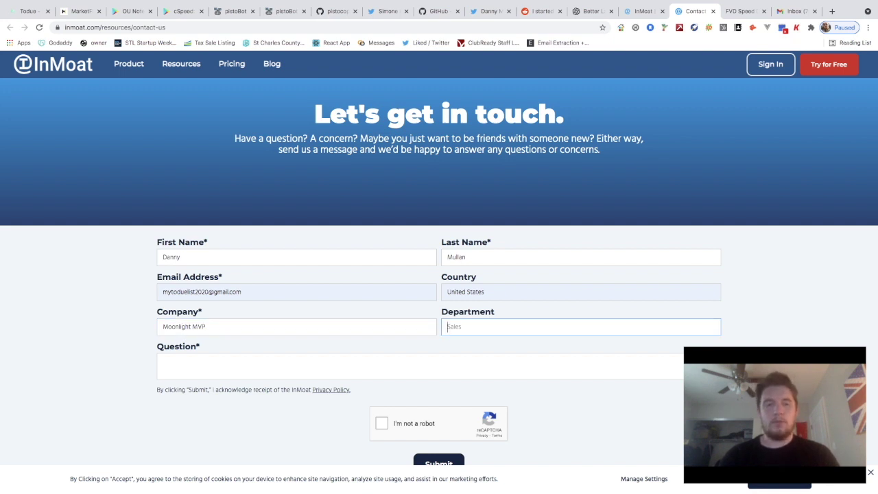
text(Youtube Department)
Write a friendly Question message praising InMoat: 'Great job building InMoat. Would love to'
click(163, 362)
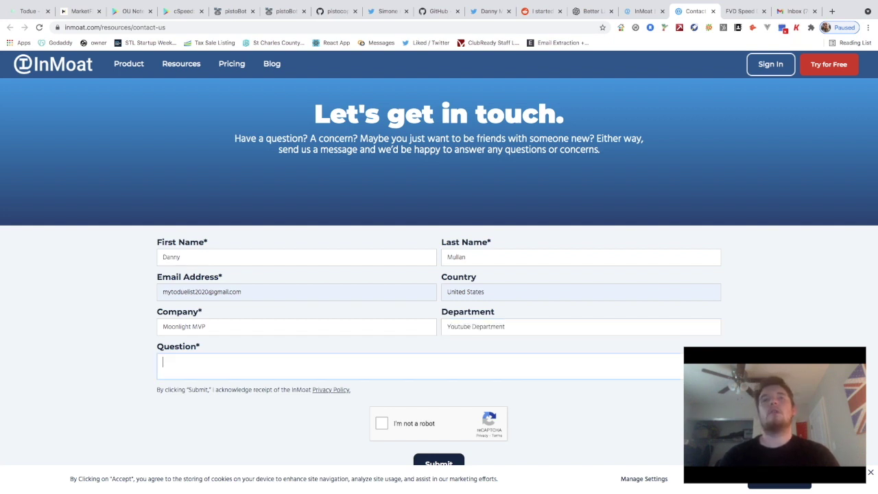
text(just wante d)
key(BackSpace)
key(BackSpace)
text(d to be greriends. Great job building)
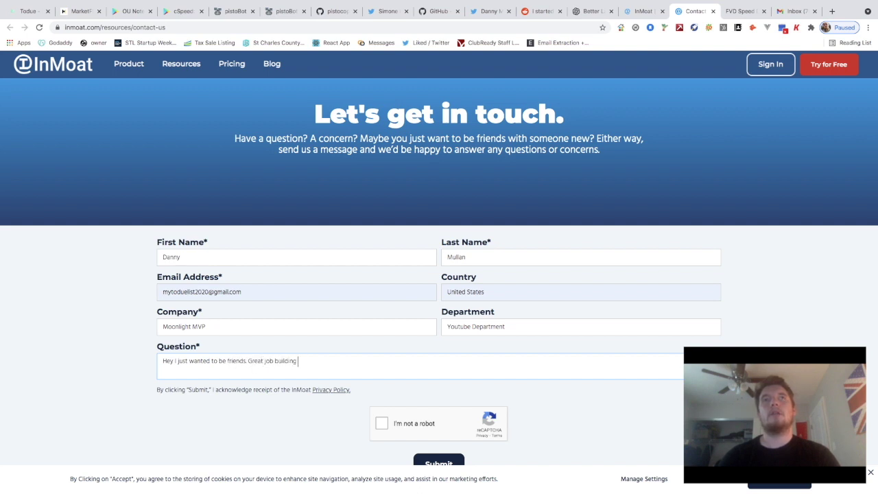
text( InMoat. Would love to)
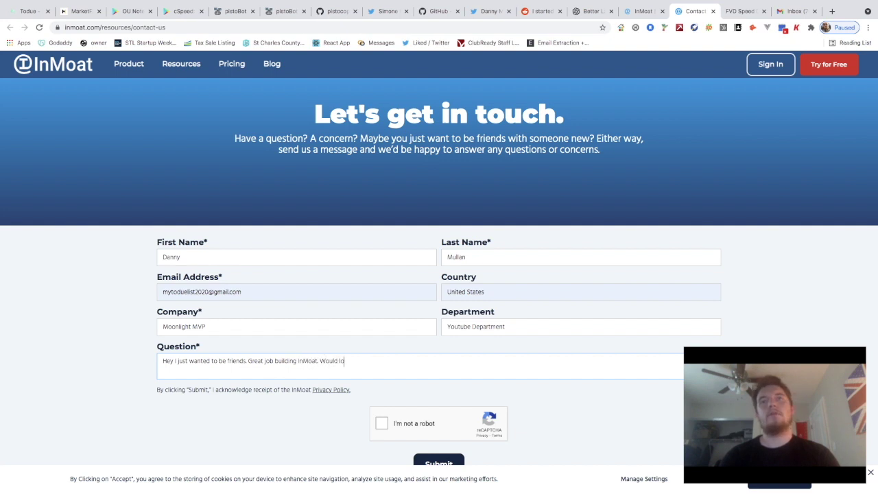